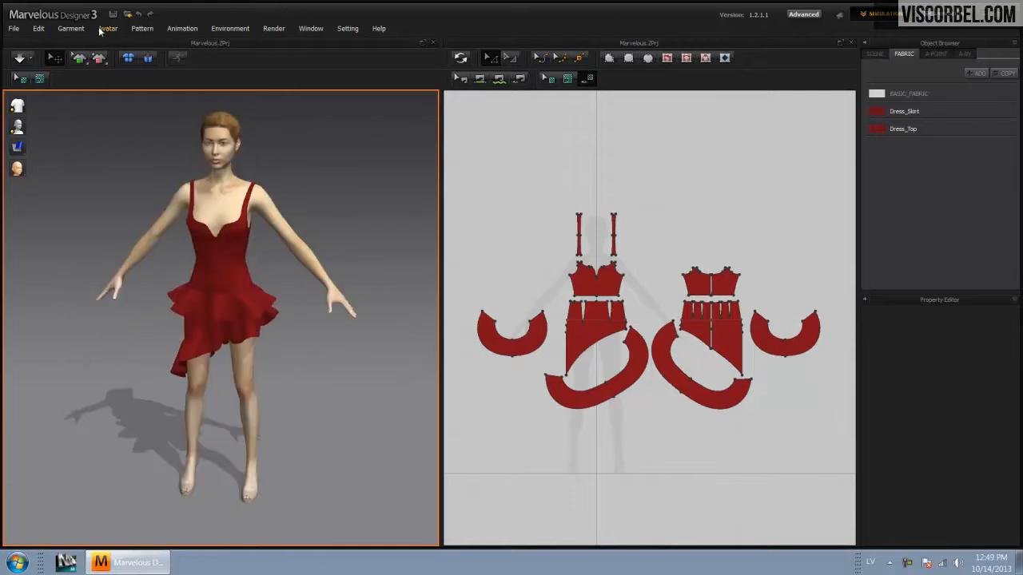
Step: Remove the avatar from the scene and start a new empty garment in place of the red dress
{"action": "left_click", "coordinate": [101, 29]}
{"action": "left_click", "coordinate": [109, 58]}
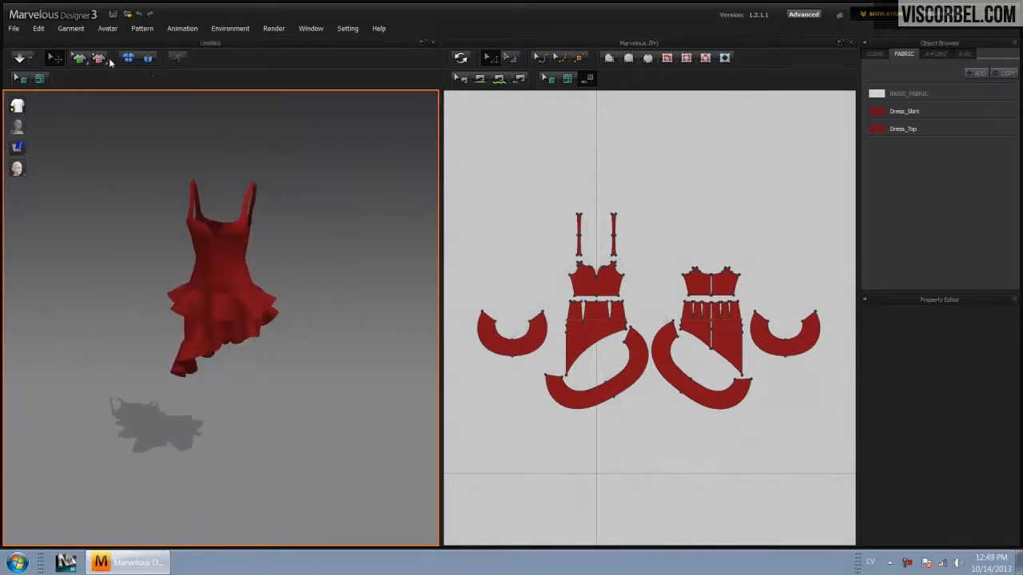
{"action": "left_click", "coordinate": [13, 30]}
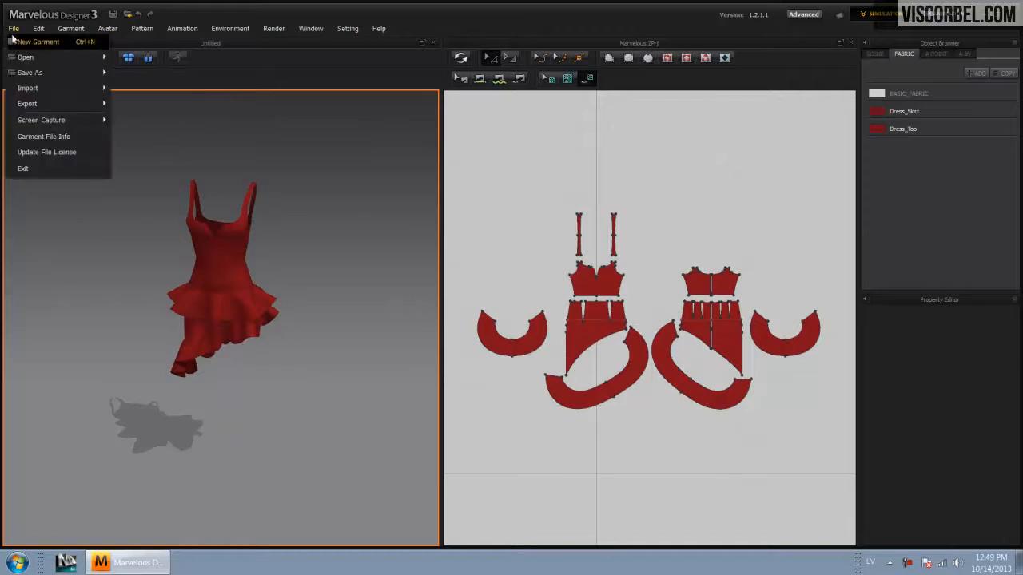
{"action": "left_click", "coordinate": [32, 41]}
Step: Create a rectangle pattern 1200 mm wide and 300 mm high, centred on the vertical axis
{"action": "middle_click_drag", "start_coordinate": [574, 366], "coordinate": [630, 349]}
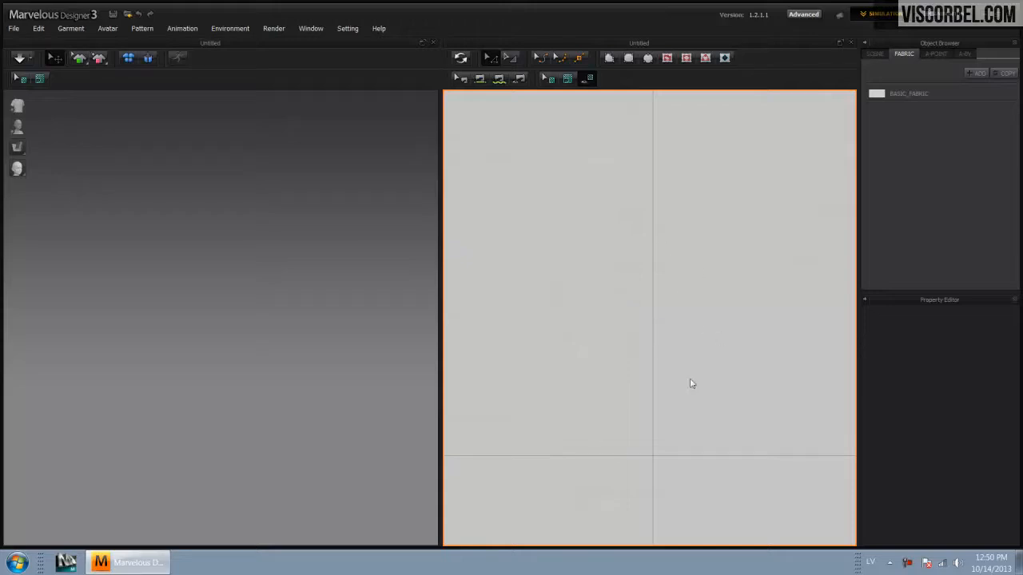
{"action": "middle_click_drag", "start_coordinate": [668, 334], "coordinate": [660, 310]}
{"action": "key", "text": "s"}
{"action": "left_click", "coordinate": [643, 318]}
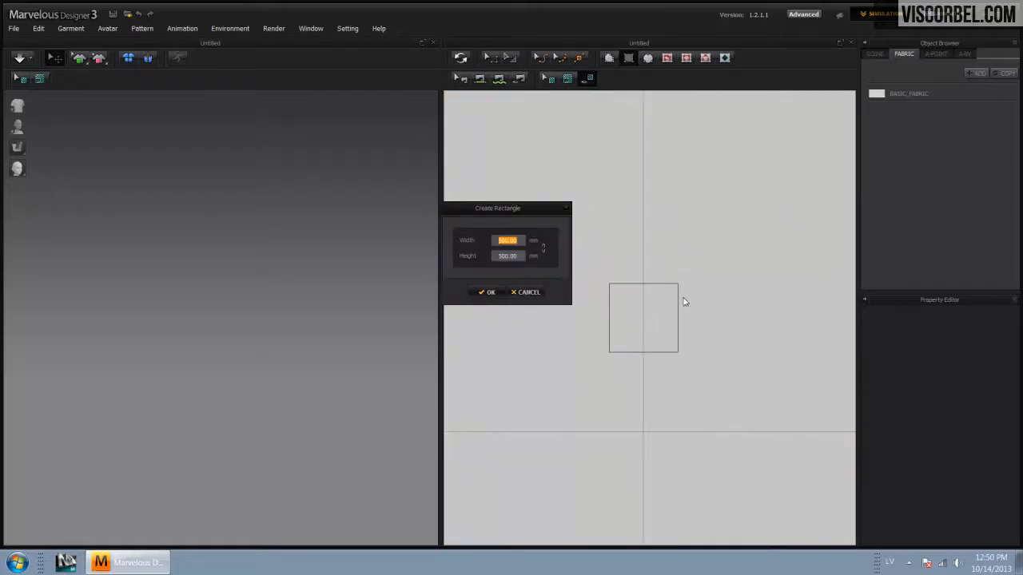
{"action": "type", "text": "1200"}
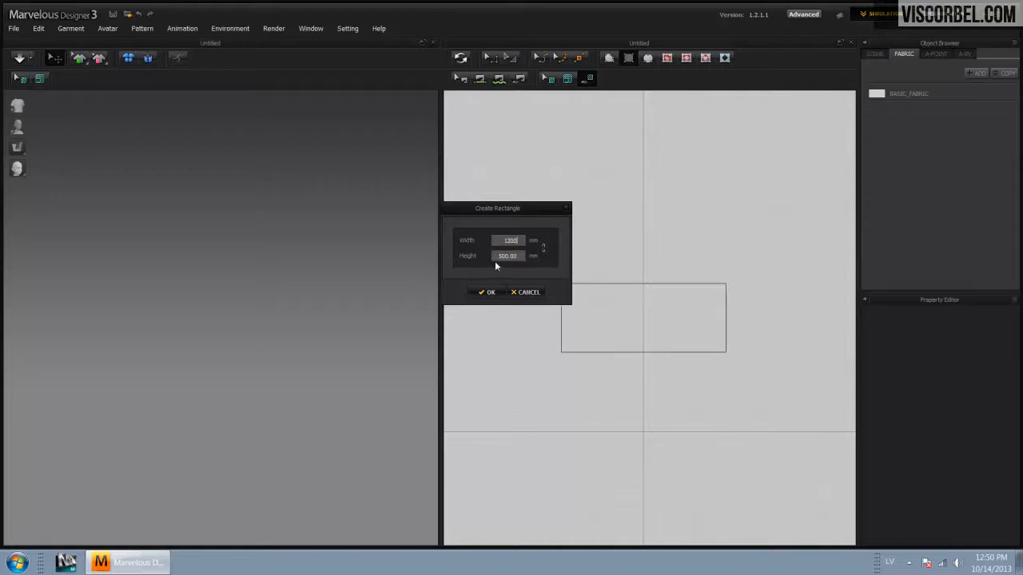
{"action": "left_click", "coordinate": [497, 257]}
{"action": "type", "text": "300"}
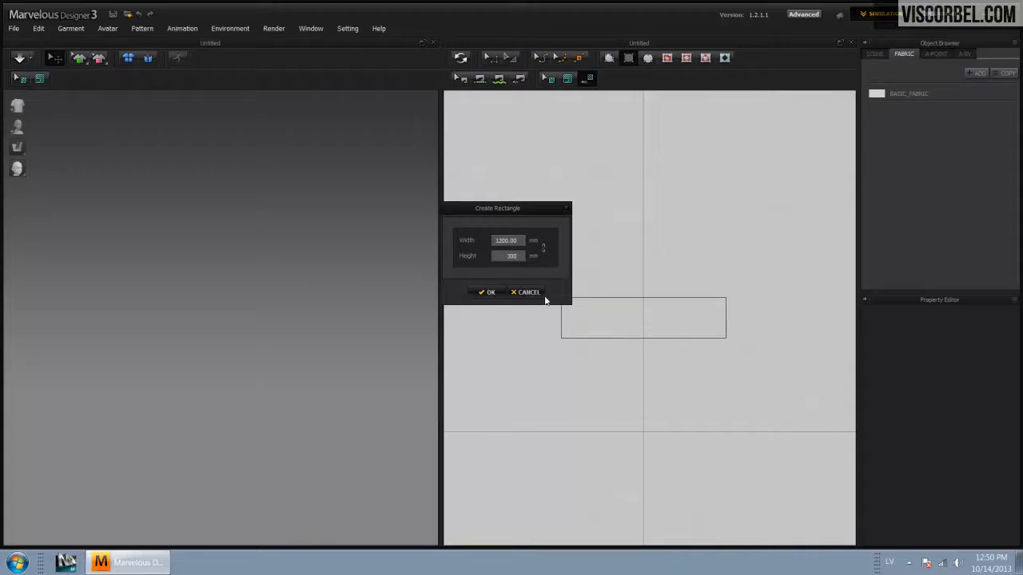
{"action": "left_click", "coordinate": [487, 291]}
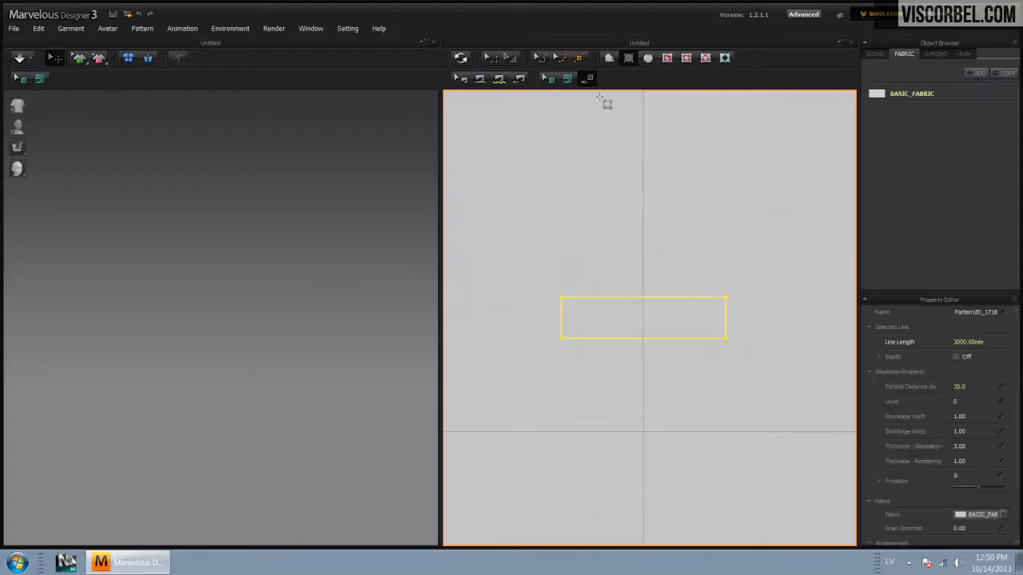
Step: Draw a circle pattern about 1121 mm in circumference above the rectangle and place an identical circle below it
{"action": "left_click", "coordinate": [644, 58]}
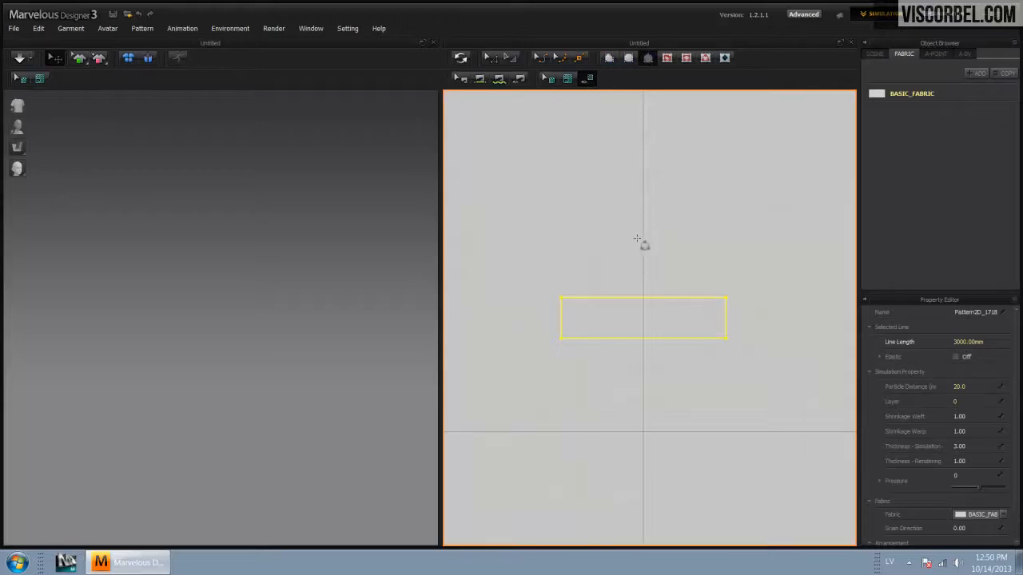
{"action": "left_click_drag", "start_coordinate": [644, 247], "coordinate": [650, 388]}
{"action": "scroll", "coordinate": [664, 357], "scroll_direction": "up", "scroll_amount": 2}
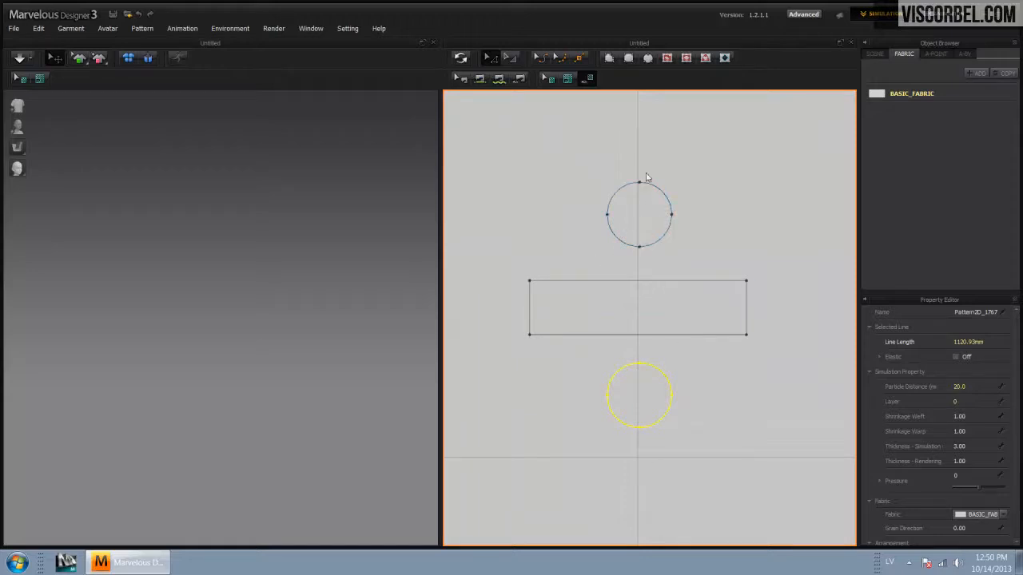
{"action": "left_click", "coordinate": [569, 241]}
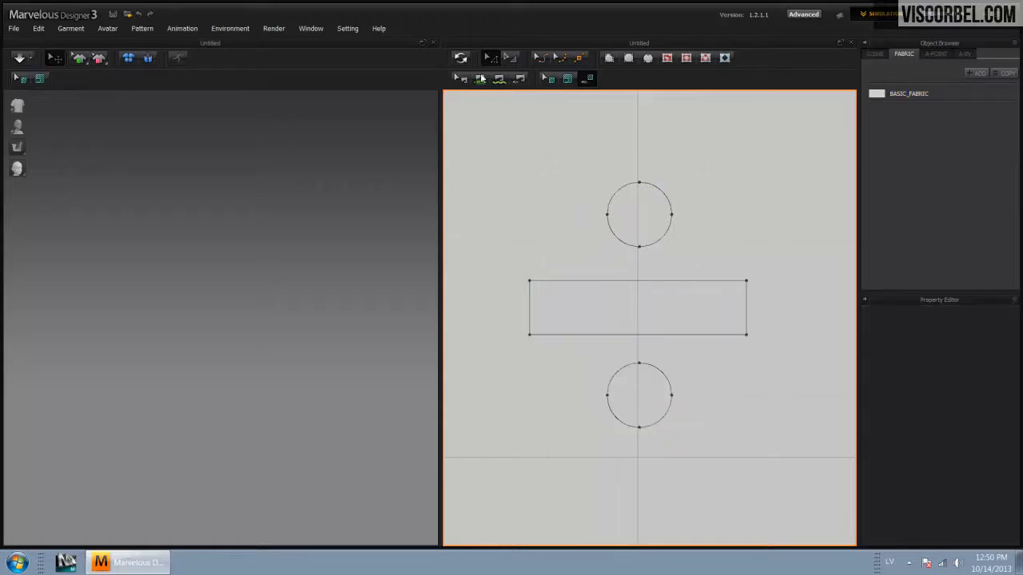
Step: Try to sew the upper circle's upper-left arc to the rectangle's entire top edge
{"action": "left_click", "coordinate": [622, 189]}
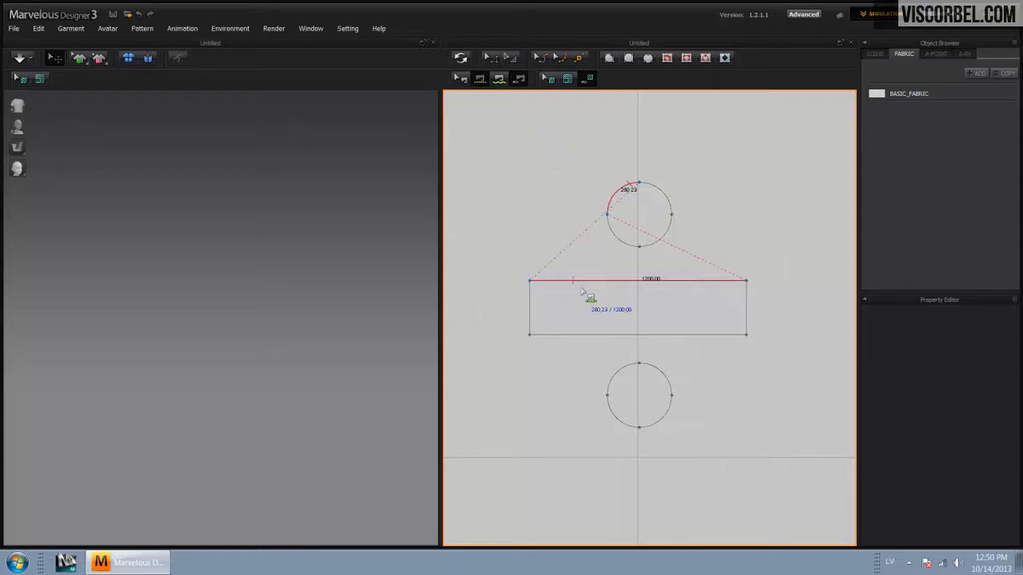
{"action": "left_click", "coordinate": [582, 292]}
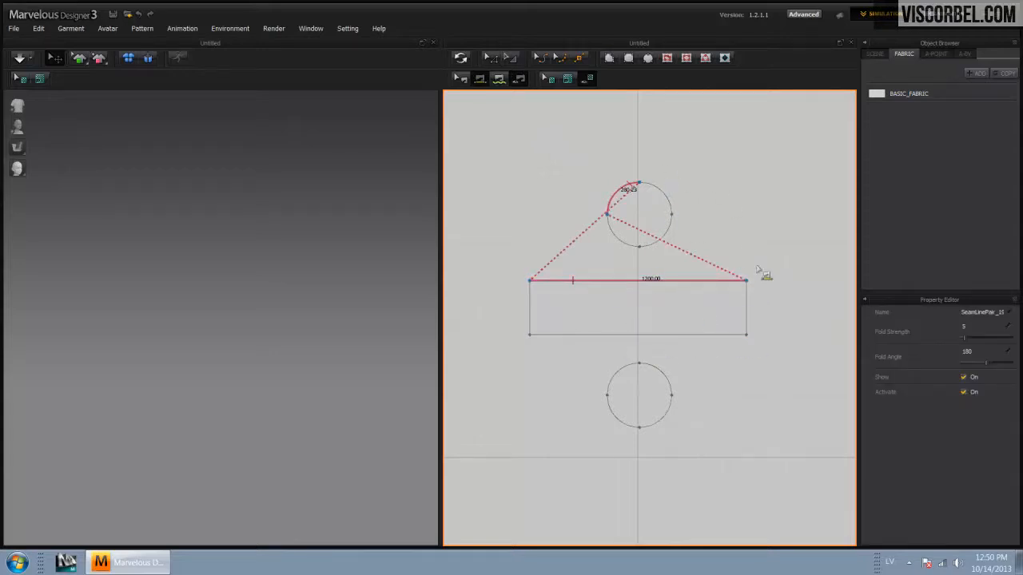
{"action": "left_click", "coordinate": [773, 297]}
Step: Split the rectangle's top edge uniformly into 4 lines
{"action": "scroll", "coordinate": [649, 319], "scroll_direction": "up", "scroll_amount": 5}
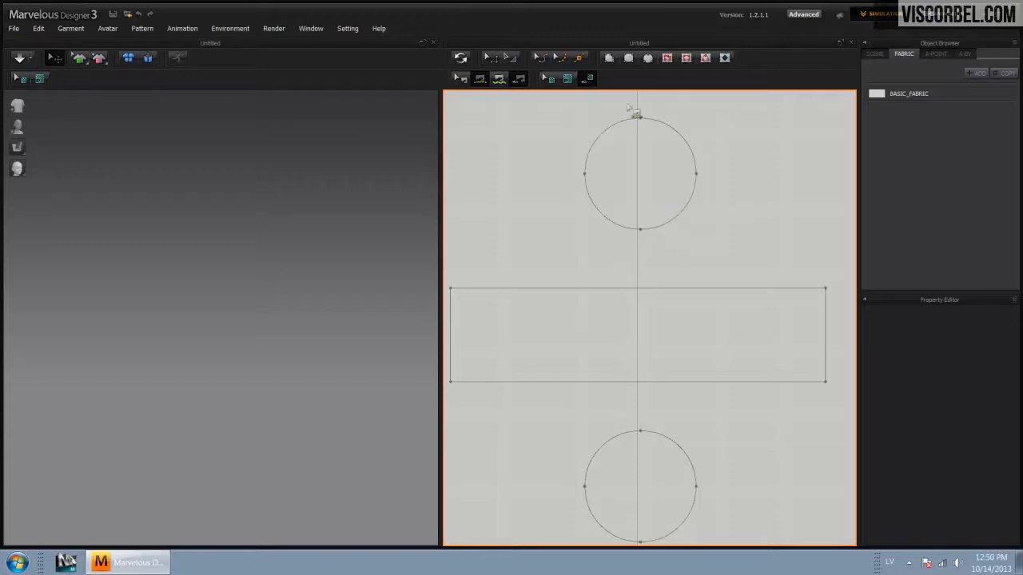
{"action": "left_click", "coordinate": [490, 56]}
{"action": "left_click", "coordinate": [577, 296]}
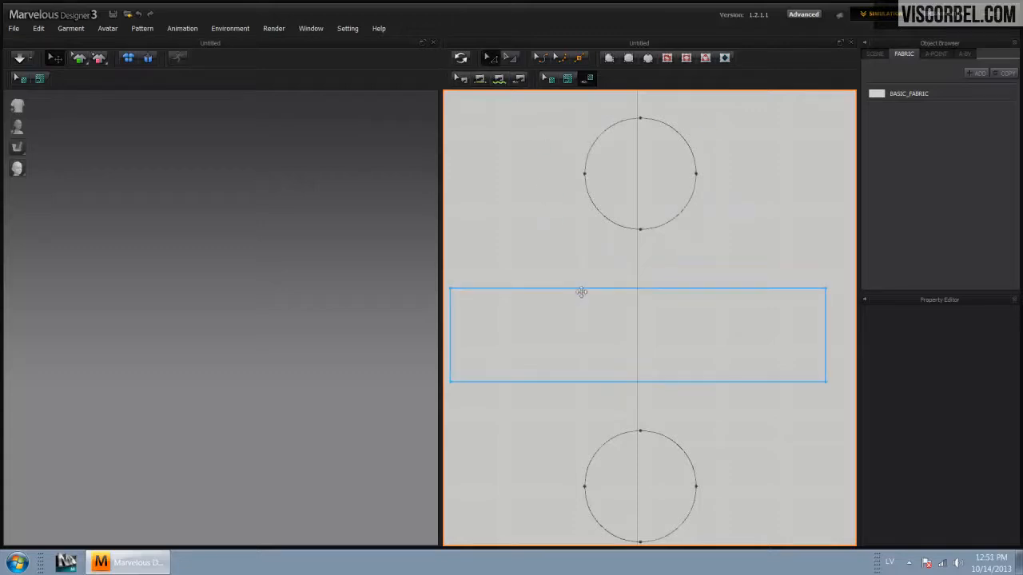
{"action": "right_click", "coordinate": [586, 290]}
{"action": "left_click", "coordinate": [601, 317]}
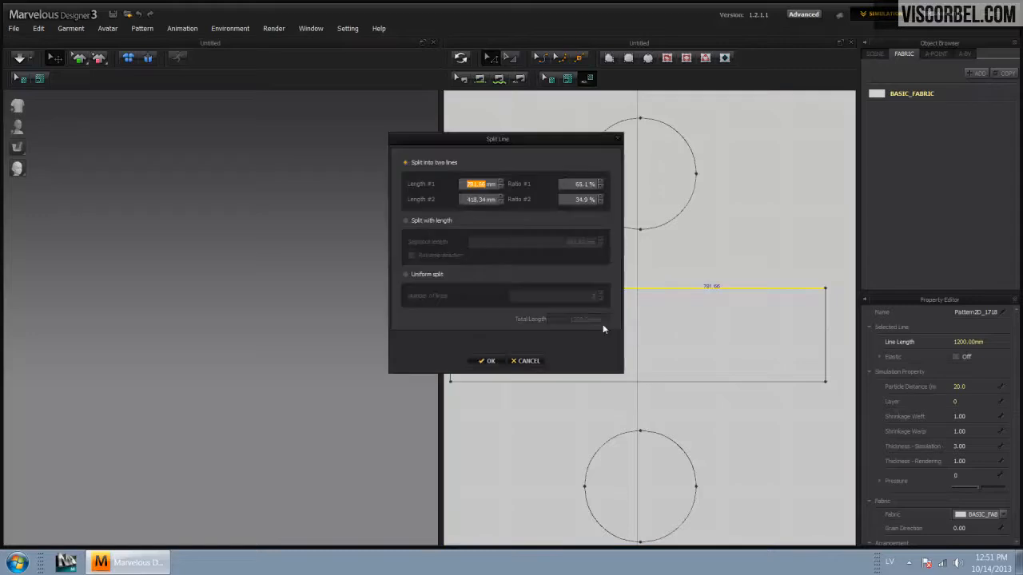
{"action": "left_click", "coordinate": [437, 276]}
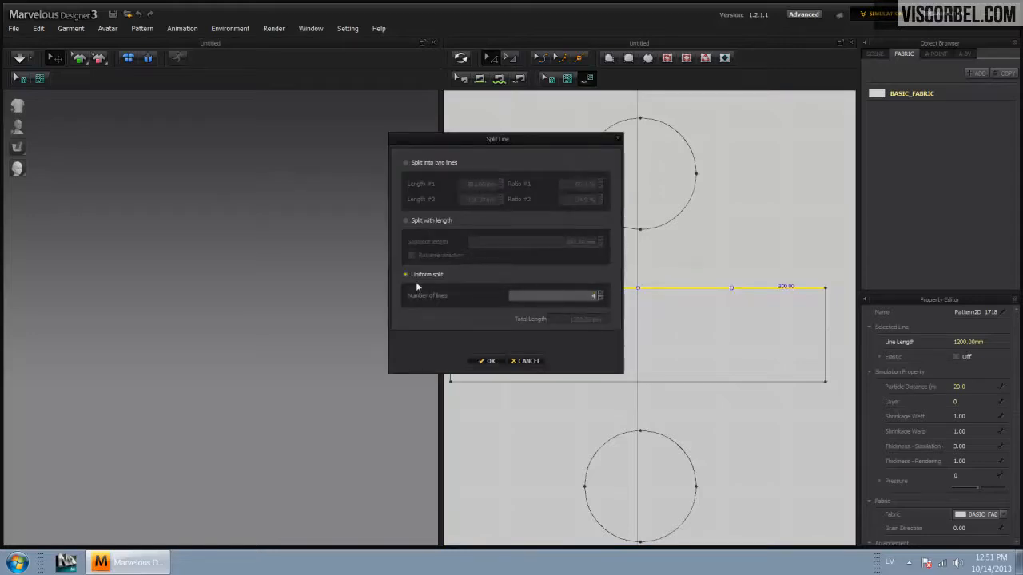
{"action": "left_click", "coordinate": [487, 360]}
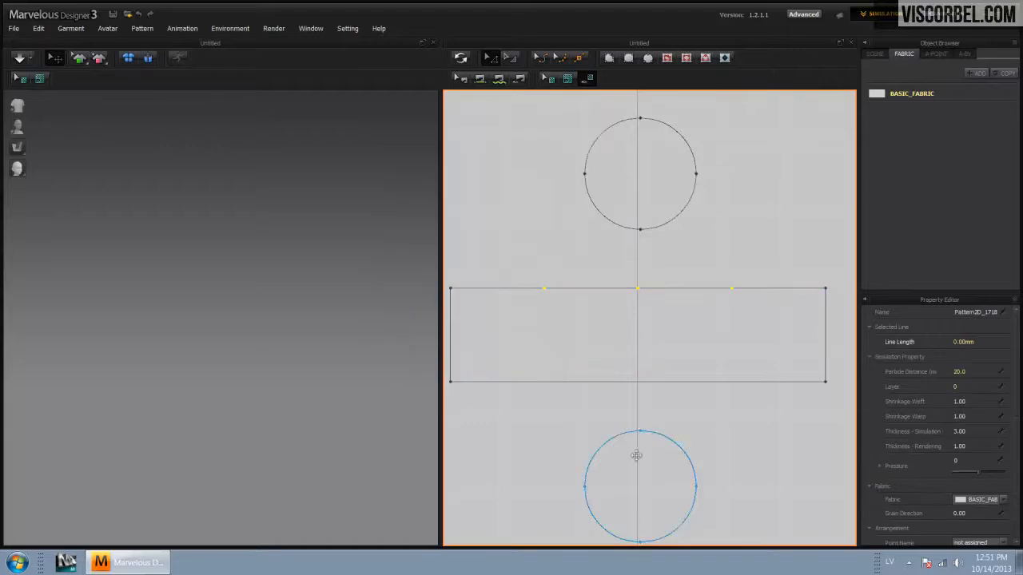
Step: Split the rectangle's bottom edge uniformly into 4 lines
{"action": "right_click", "coordinate": [637, 384]}
{"action": "left_click", "coordinate": [648, 407]}
{"action": "left_click", "coordinate": [414, 276]}
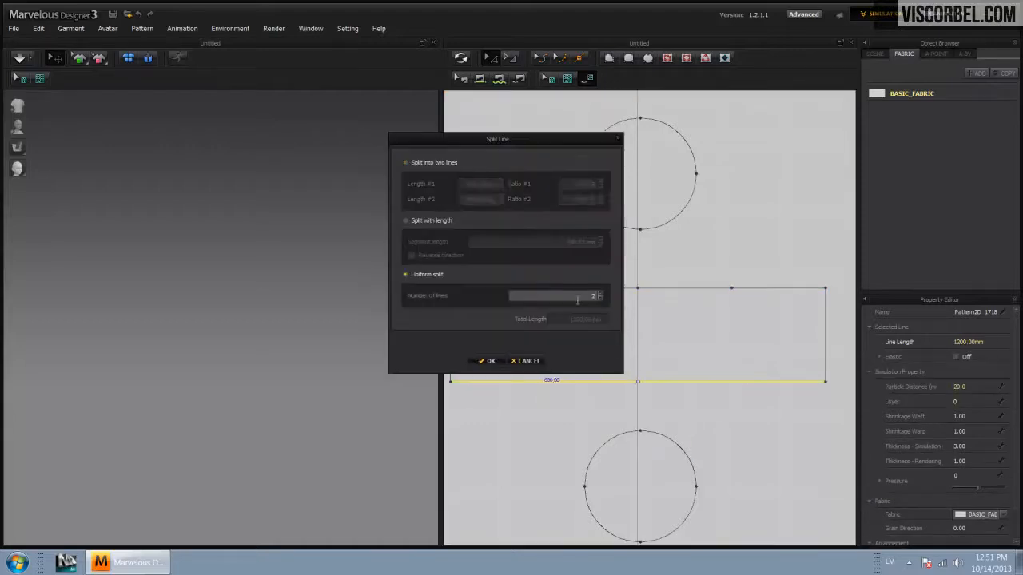
{"action": "type", "text": "4"}
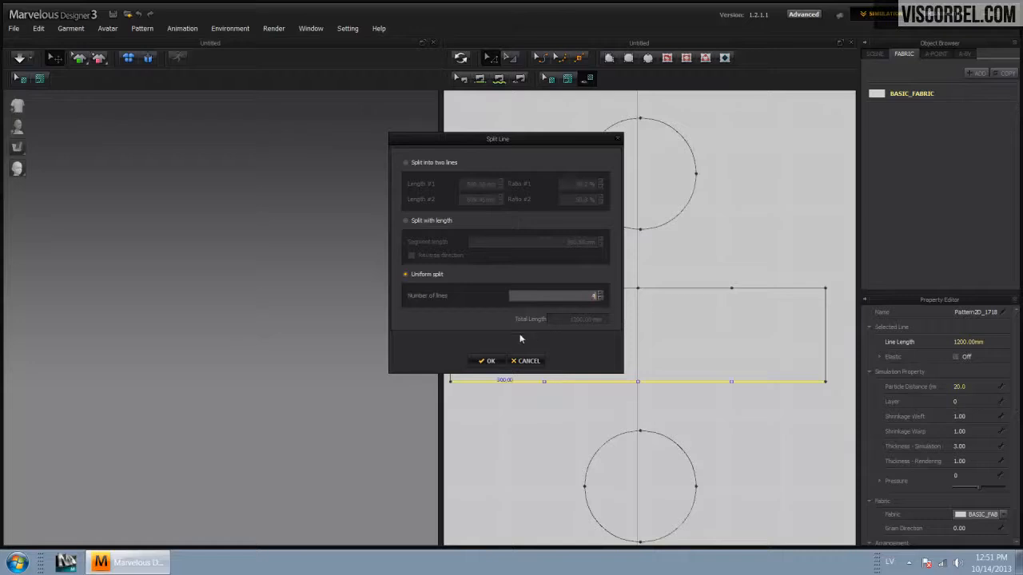
{"action": "left_click", "coordinate": [487, 360]}
{"action": "left_click", "coordinate": [758, 222]}
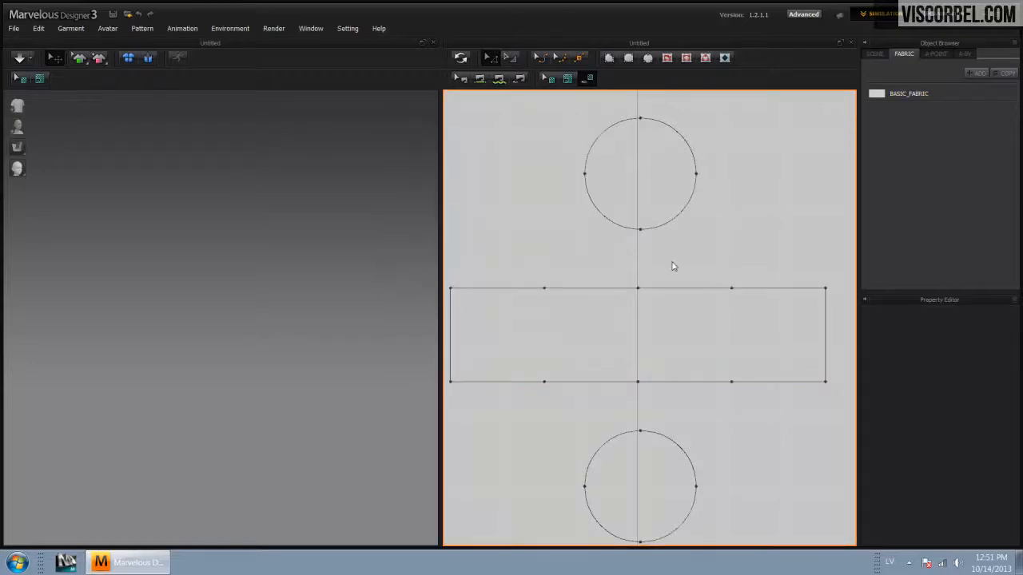
Step: Sew the upper circle's four quarter arcs in order to the four segments of the rectangle's top edge with segment sewing
{"action": "mouse_move", "coordinate": [671, 271]}
{"action": "middle_mouse_down"}
{"action": "mouse_move", "coordinate": [679, 257]}
{"action": "mouse_move", "coordinate": [672, 265]}
{"action": "middle_mouse_up"}
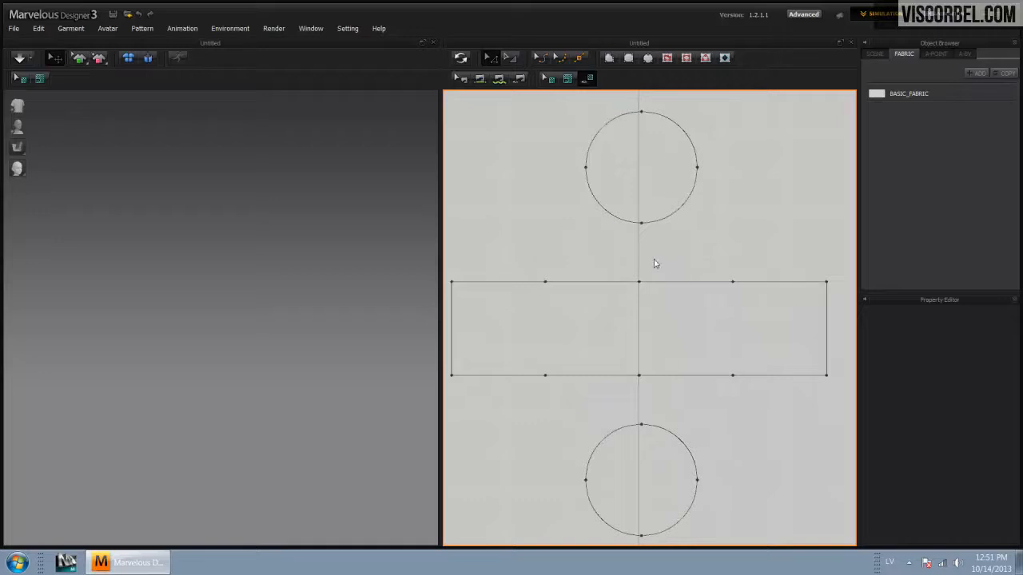
{"action": "left_click", "coordinate": [480, 79]}
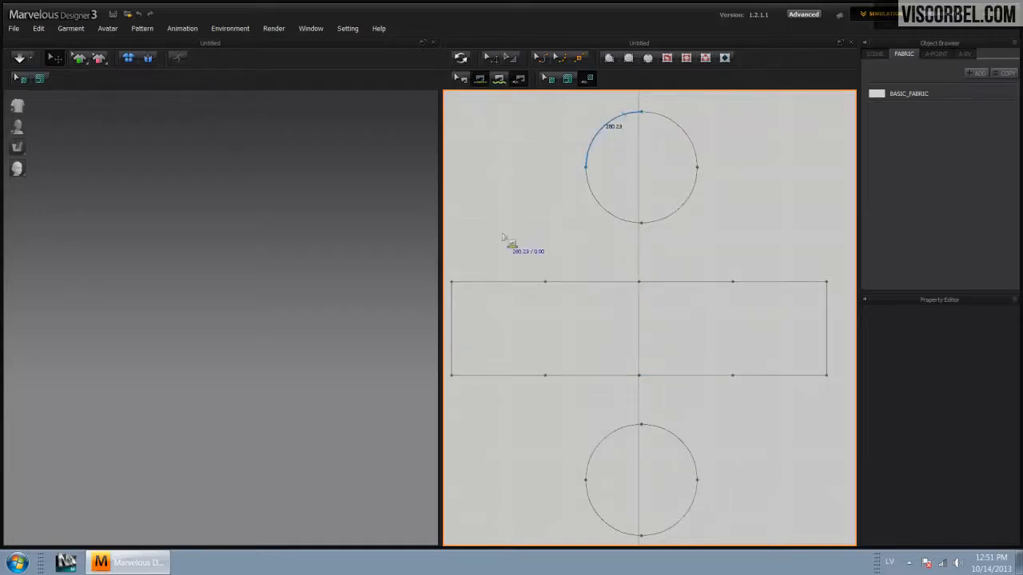
{"action": "left_click", "coordinate": [479, 281]}
{"action": "left_click", "coordinate": [601, 202]}
{"action": "left_click", "coordinate": [564, 283]}
{"action": "left_click", "coordinate": [672, 221]}
{"action": "left_click", "coordinate": [680, 281]}
{"action": "left_click", "coordinate": [696, 159]}
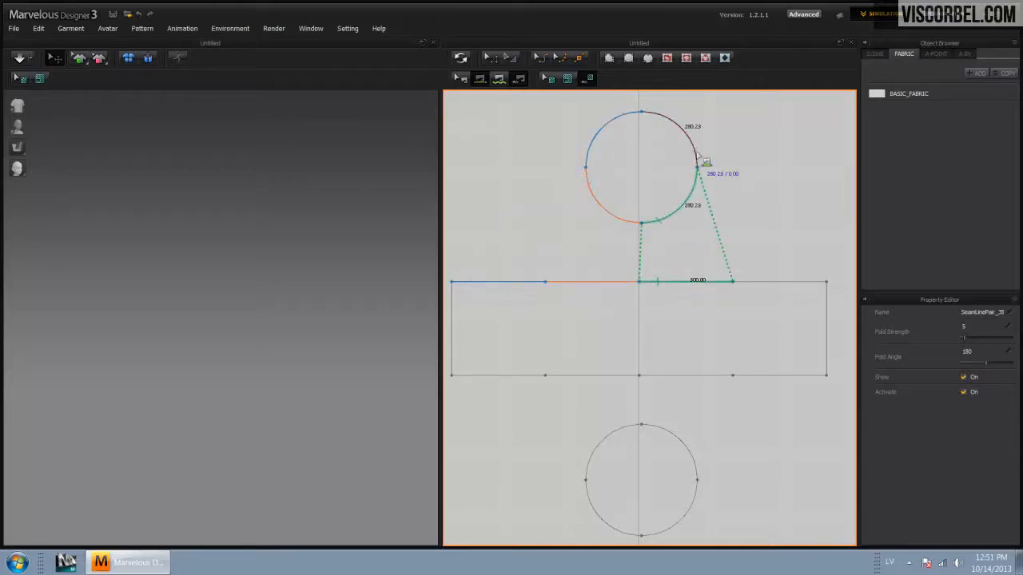
{"action": "left_click", "coordinate": [757, 284]}
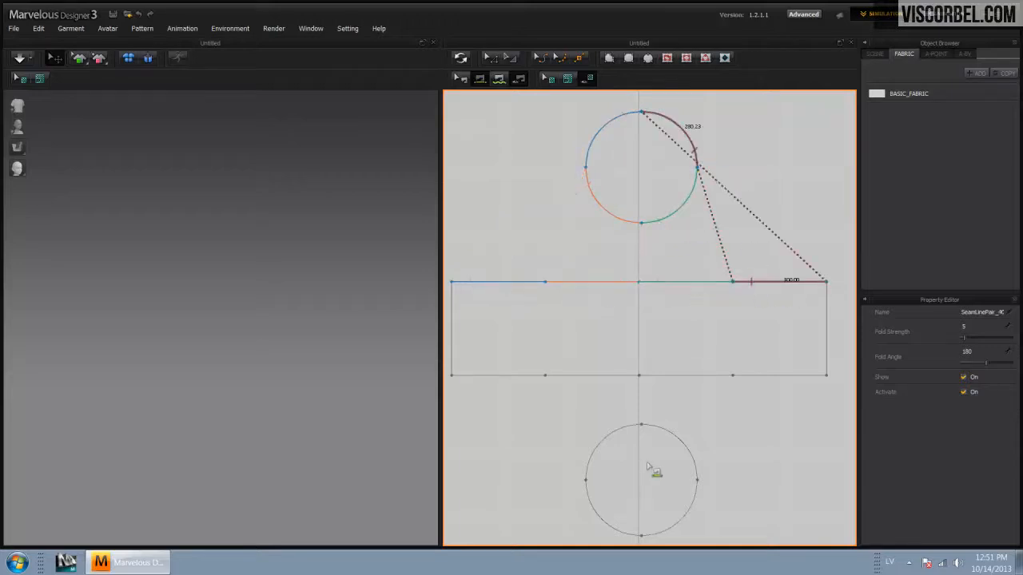
Step: Sew the lower circle's four quarter arcs in order to the four segments of the rectangle's bottom edge
{"action": "left_click", "coordinate": [634, 539]}
{"action": "left_click", "coordinate": [466, 376]}
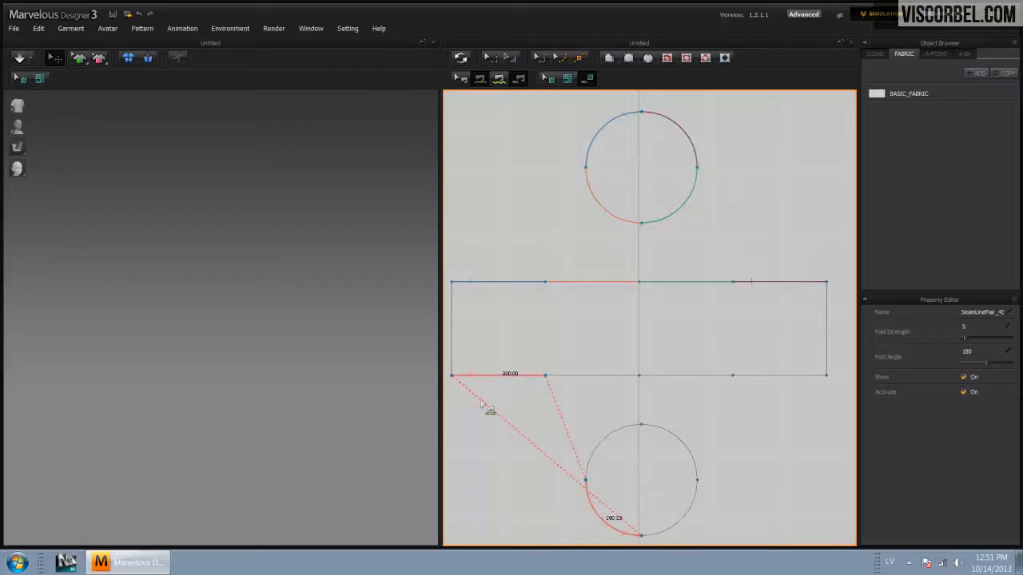
{"action": "left_click", "coordinate": [593, 461]}
{"action": "left_click", "coordinate": [591, 375]}
{"action": "left_click", "coordinate": [651, 432]}
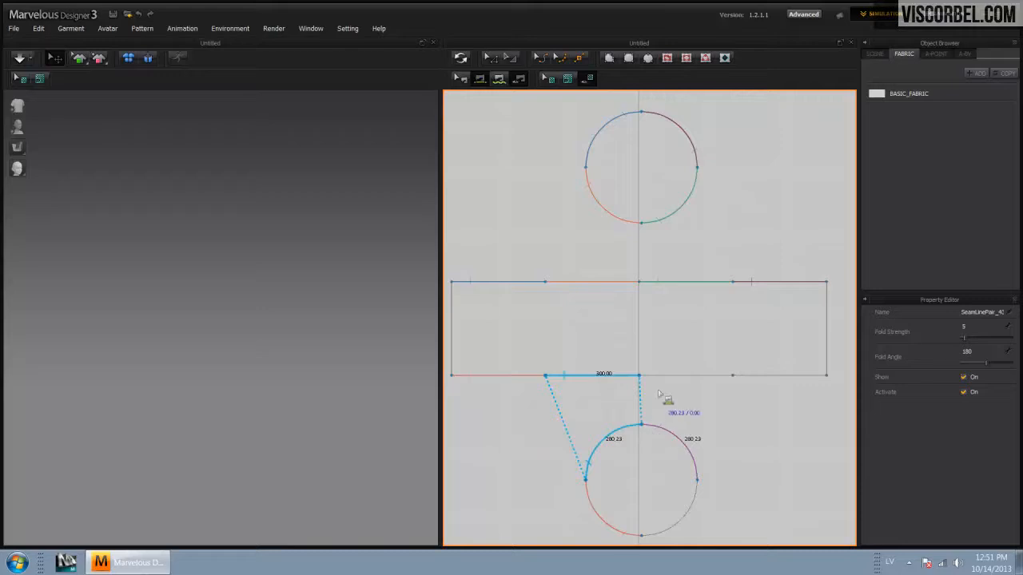
{"action": "left_click", "coordinate": [668, 390]}
{"action": "left_click", "coordinate": [749, 376]}
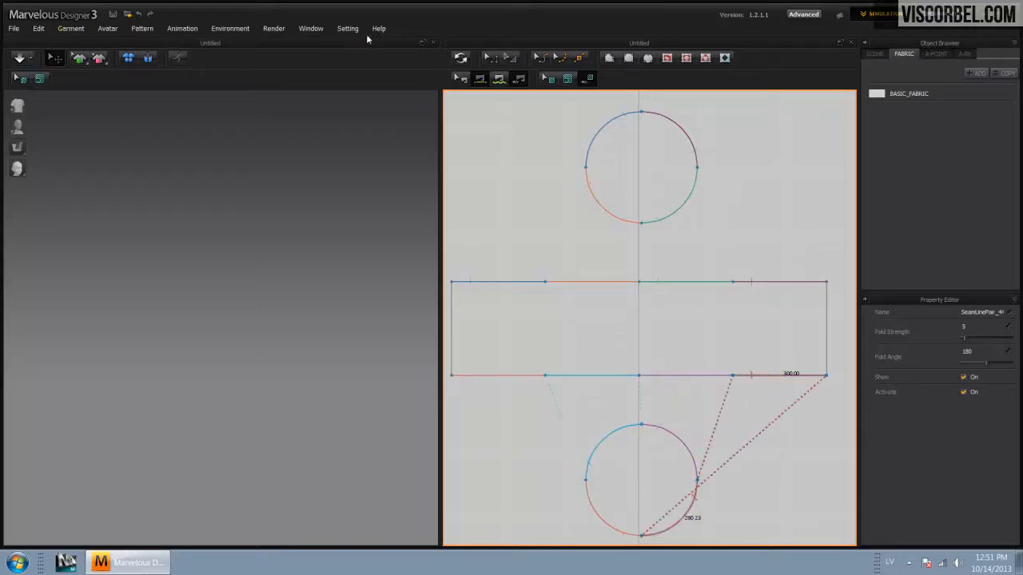
Step: Synchronize the sewn patterns into the 3D view and select the upper circle there
{"action": "left_click", "coordinate": [460, 57]}
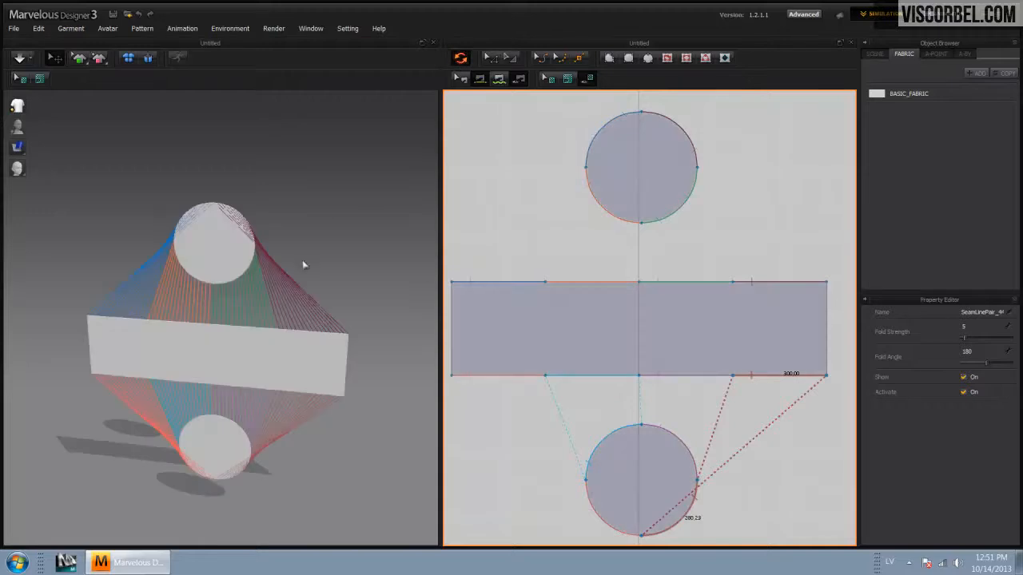
{"action": "right_click_drag", "start_coordinate": [340, 246], "coordinate": [344, 276]}
{"action": "left_click", "coordinate": [186, 252]}
{"action": "right_click_drag", "start_coordinate": [247, 250], "coordinate": [283, 196]}
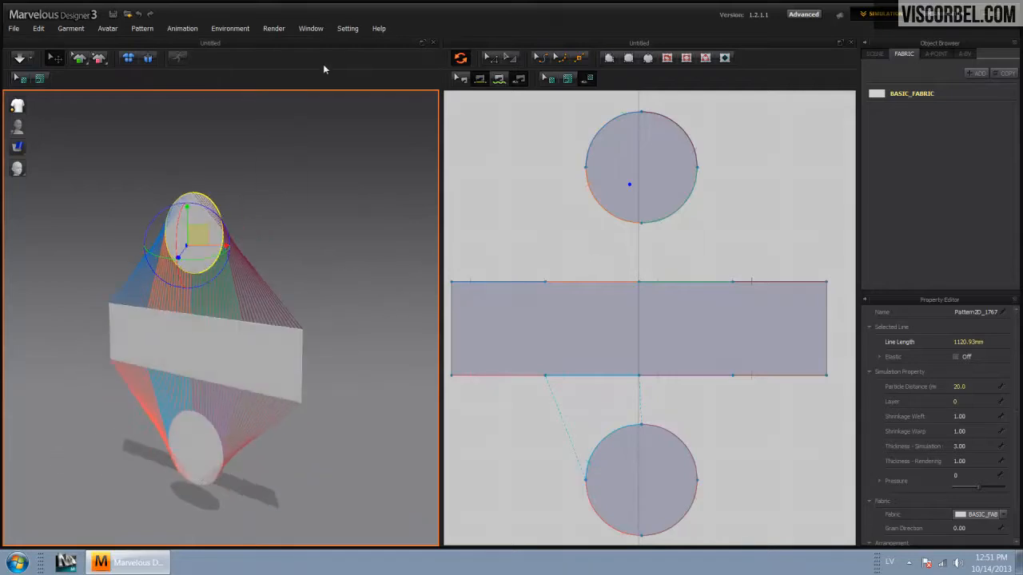
{"action": "right_click_drag", "start_coordinate": [176, 289], "coordinate": [345, 213]}
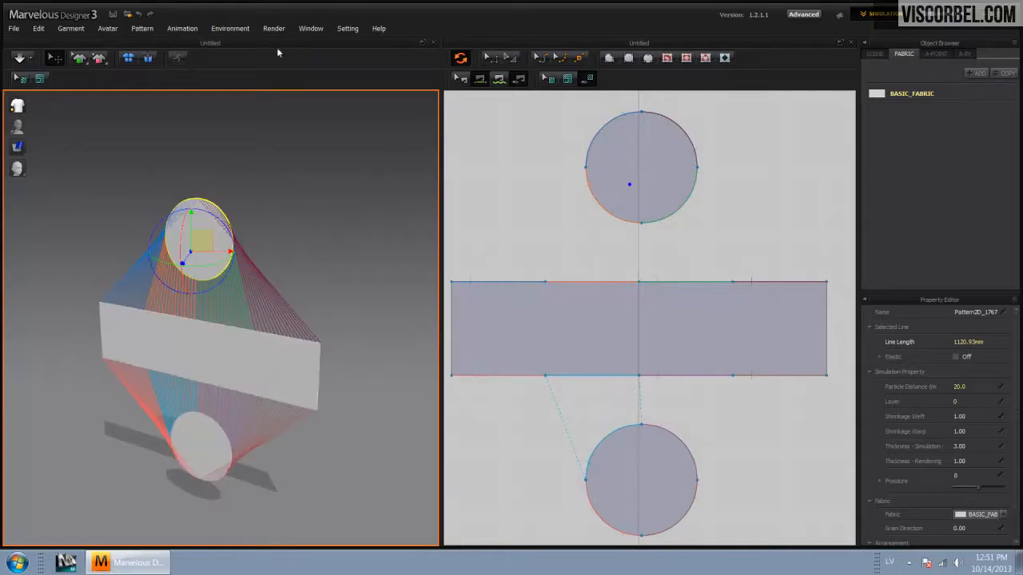
Step: Switch to the World Coordinate Gizmo and rotate the upper circle to lie horizontally above the rectangle
{"action": "left_click", "coordinate": [230, 29]}
{"action": "mouse_move", "coordinate": [274, 151]}
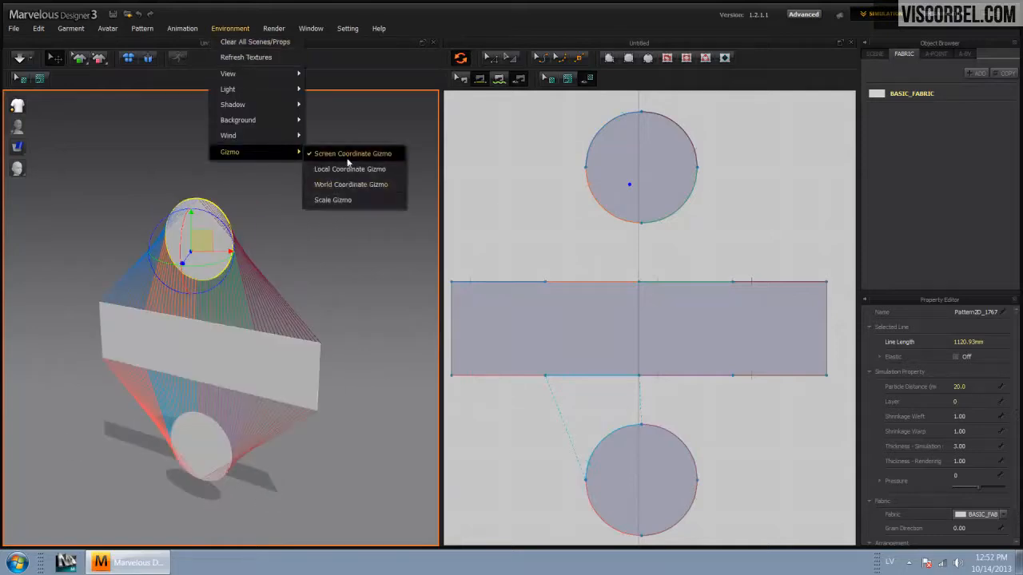
{"action": "left_click", "coordinate": [349, 185]}
{"action": "right_click_drag", "start_coordinate": [359, 221], "coordinate": [229, 224]}
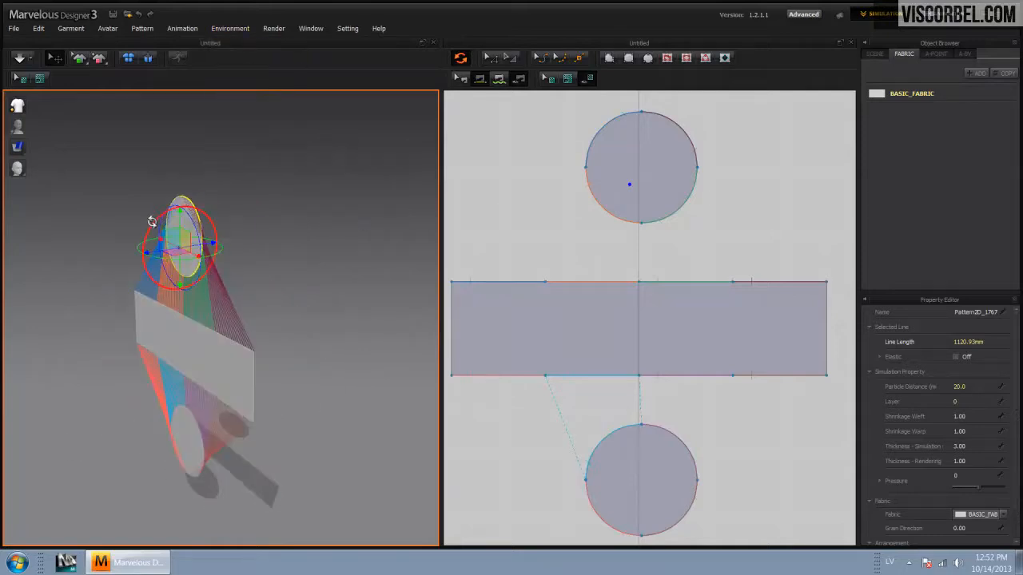
{"action": "left_click_drag", "start_coordinate": [155, 221], "coordinate": [203, 213]}
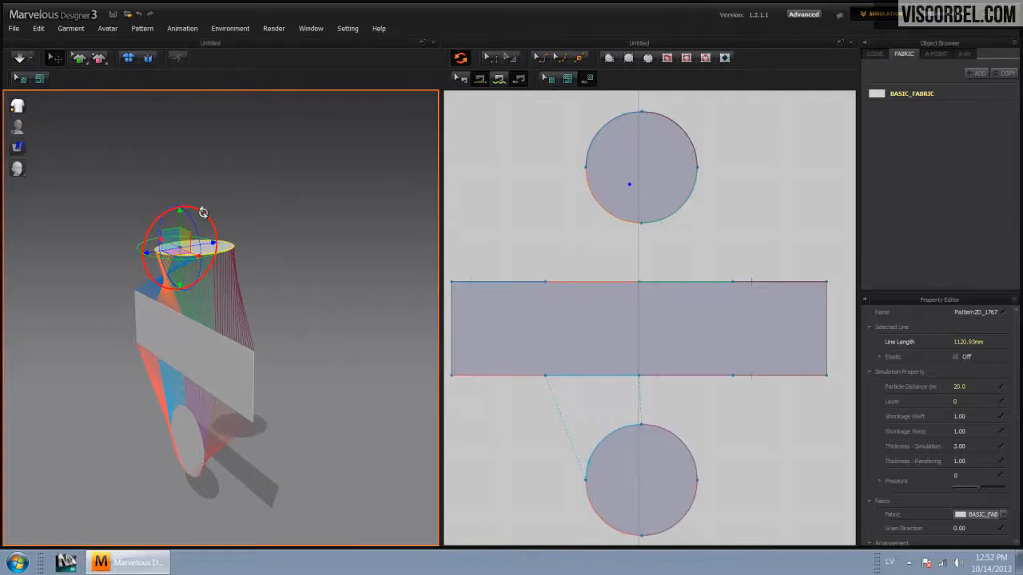
Step: Rotate the lower circle in 3D to lie horizontally beneath the rectangle, then clear the selection
{"action": "left_click", "coordinate": [189, 413]}
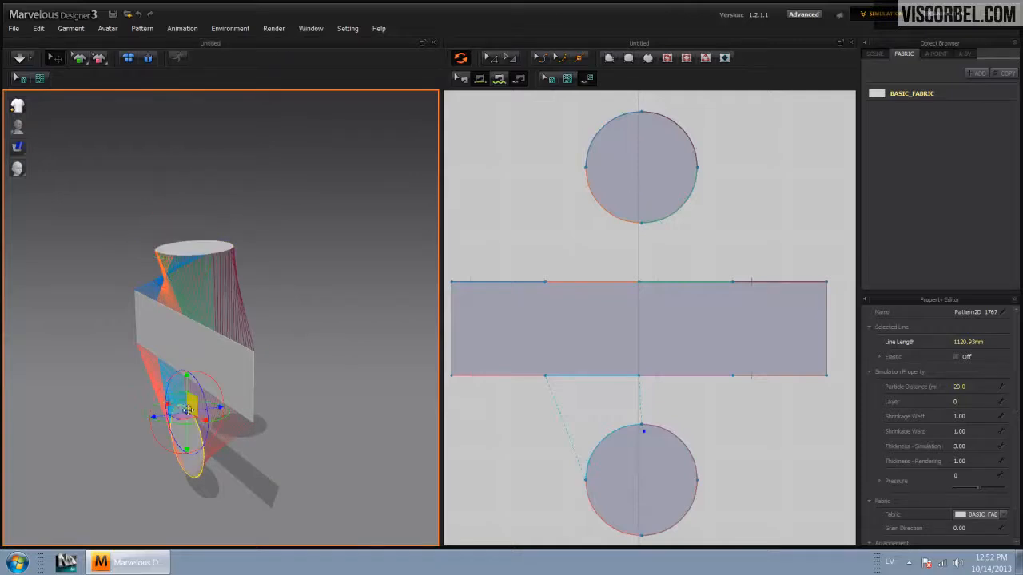
{"action": "left_click_drag", "start_coordinate": [166, 392], "coordinate": [131, 447]}
{"action": "left_click_drag", "start_coordinate": [235, 423], "coordinate": [238, 416]}
{"action": "right_click_drag", "start_coordinate": [147, 412], "coordinate": [158, 431]}
{"action": "left_click", "coordinate": [228, 330]}
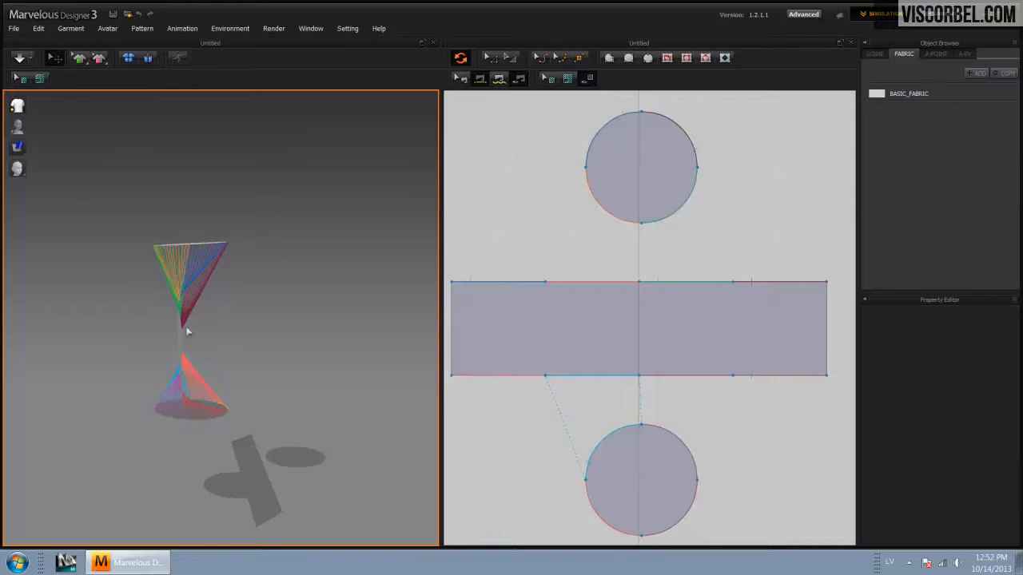
Step: Sew the rectangle's two short side edges to each other
{"action": "right_click", "coordinate": [621, 363]}
{"action": "left_click", "coordinate": [611, 239]}
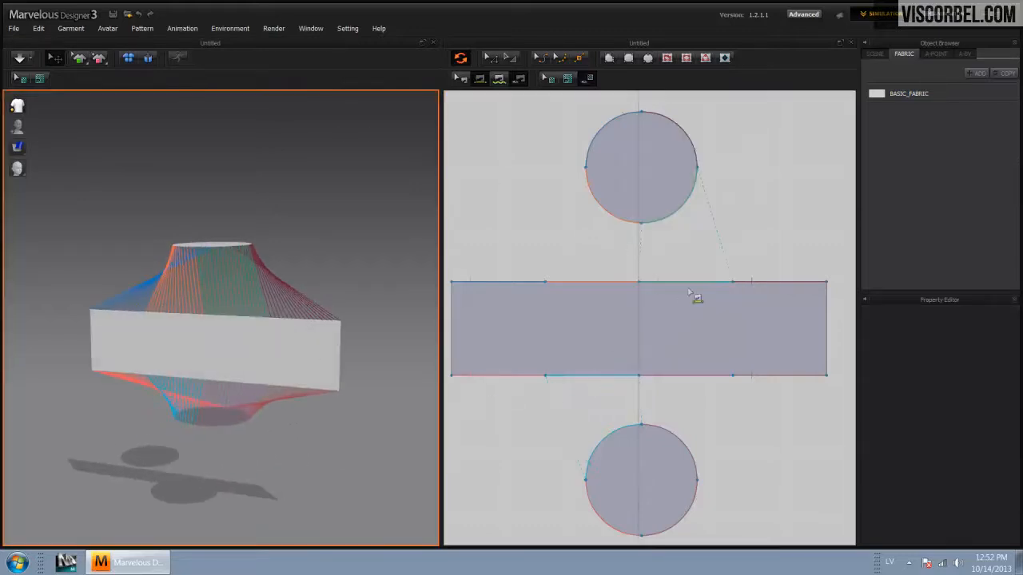
{"action": "left_click", "coordinate": [827, 307]}
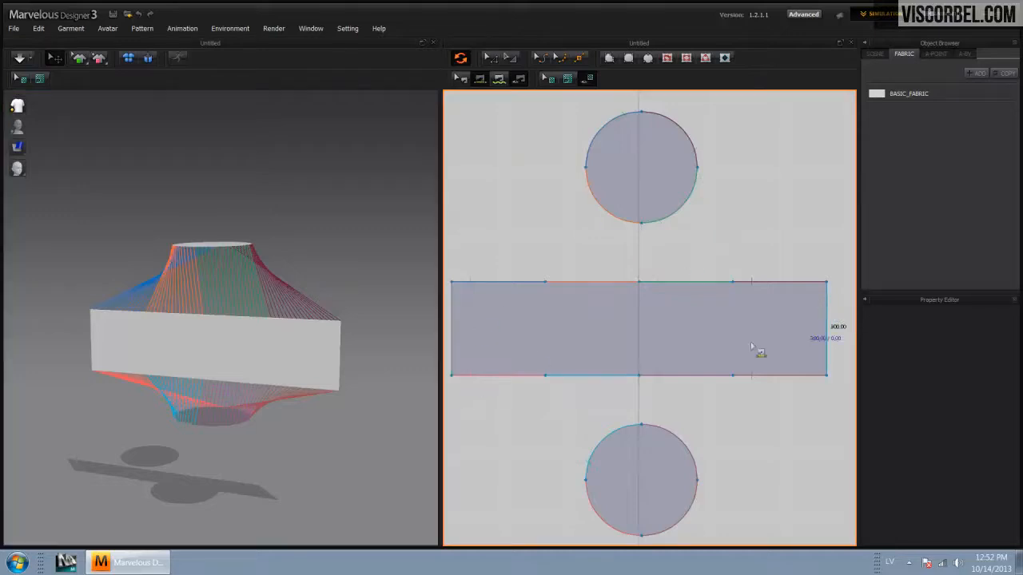
{"action": "left_click", "coordinate": [452, 310]}
Step: Freeze the upper circle in 3D and run the simulation to pull the sewn pieces together
{"action": "right_click_drag", "start_coordinate": [289, 265], "coordinate": [269, 251]}
{"action": "right_click_drag", "start_coordinate": [259, 172], "coordinate": [263, 222]}
{"action": "left_click", "coordinate": [228, 262]}
{"action": "right_click", "coordinate": [228, 260]}
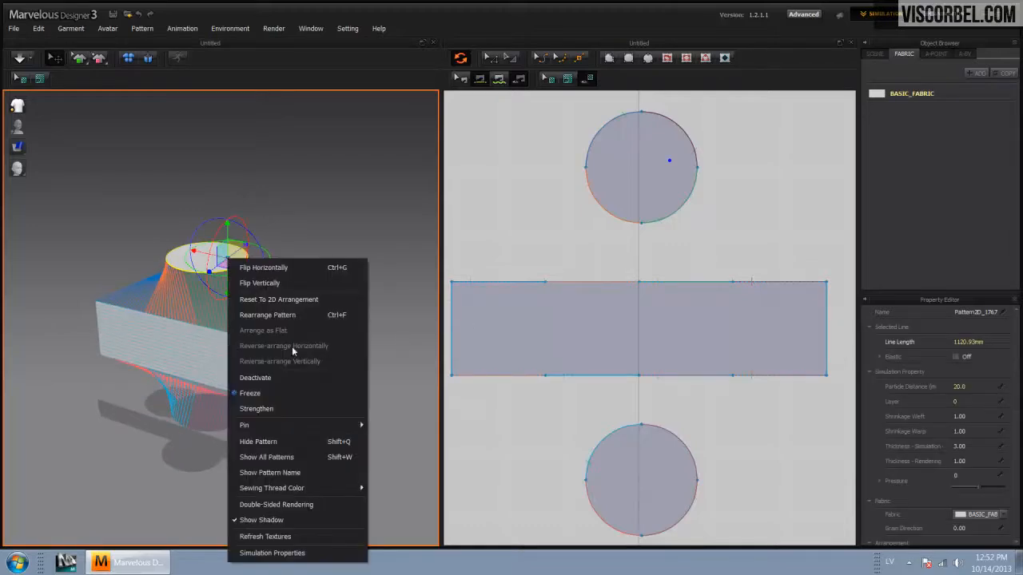
{"action": "left_click", "coordinate": [250, 393]}
{"action": "left_click", "coordinate": [336, 280]}
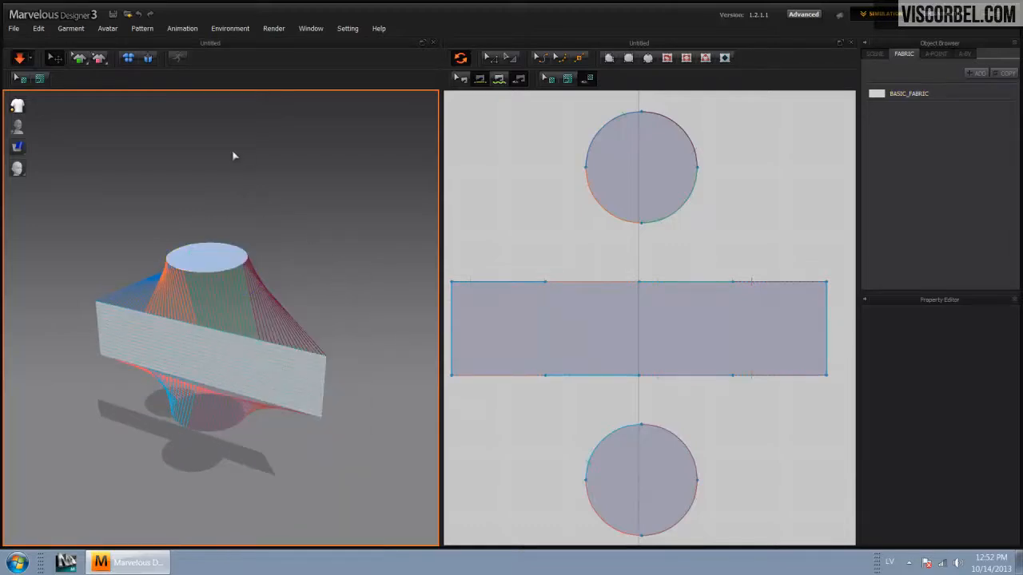
{"action": "key", "text": "space"}
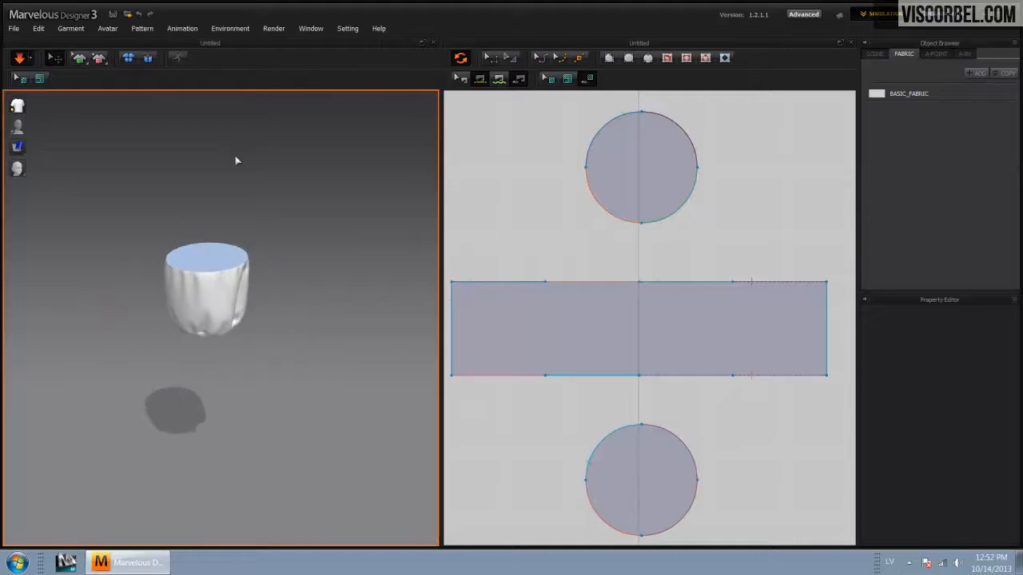
{"action": "right_click_drag", "start_coordinate": [304, 303], "coordinate": [348, 304]}
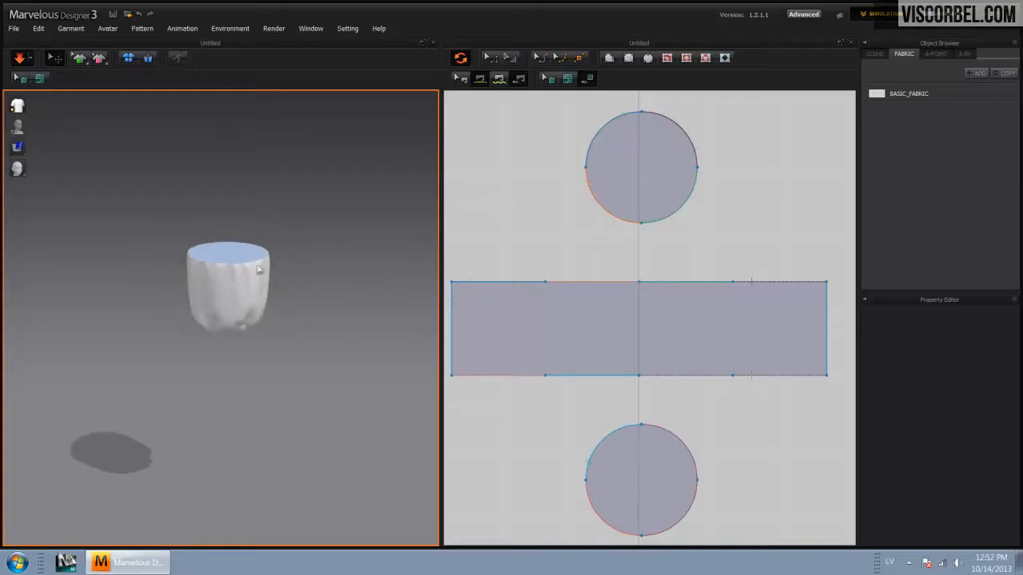
Step: Select both circles and the rectangle and set their pressure to 44, then clear the selection
{"action": "left_click", "coordinate": [640, 154]}
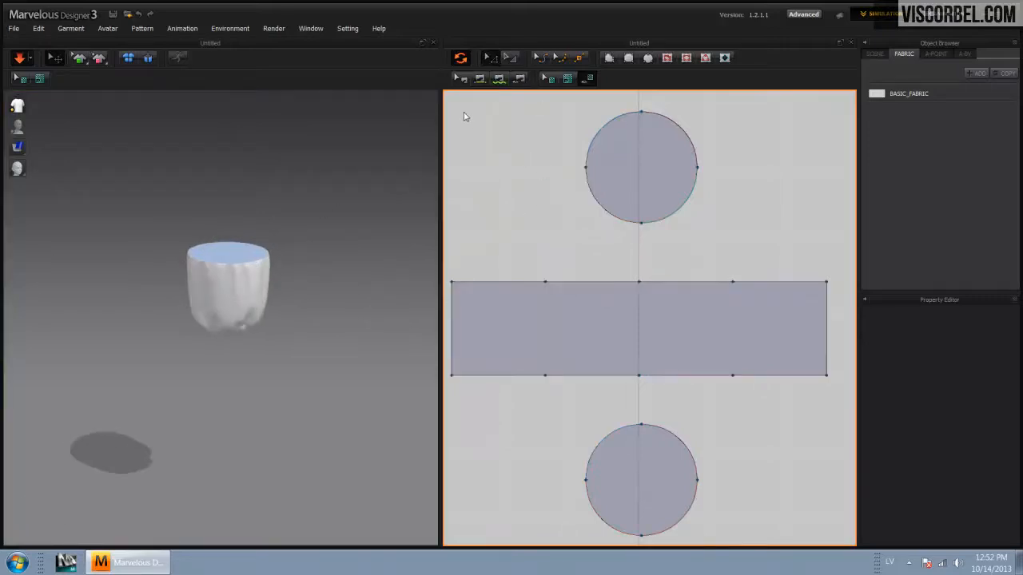
{"action": "left_click_drag", "start_coordinate": [451, 109], "coordinate": [847, 542]}
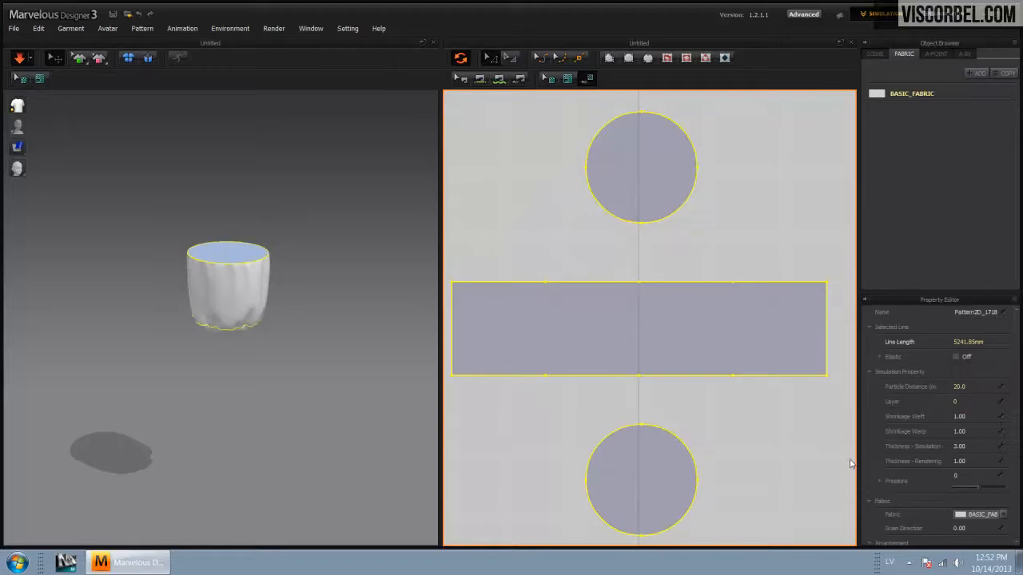
{"action": "left_click_drag", "start_coordinate": [977, 487], "coordinate": [1013, 489]}
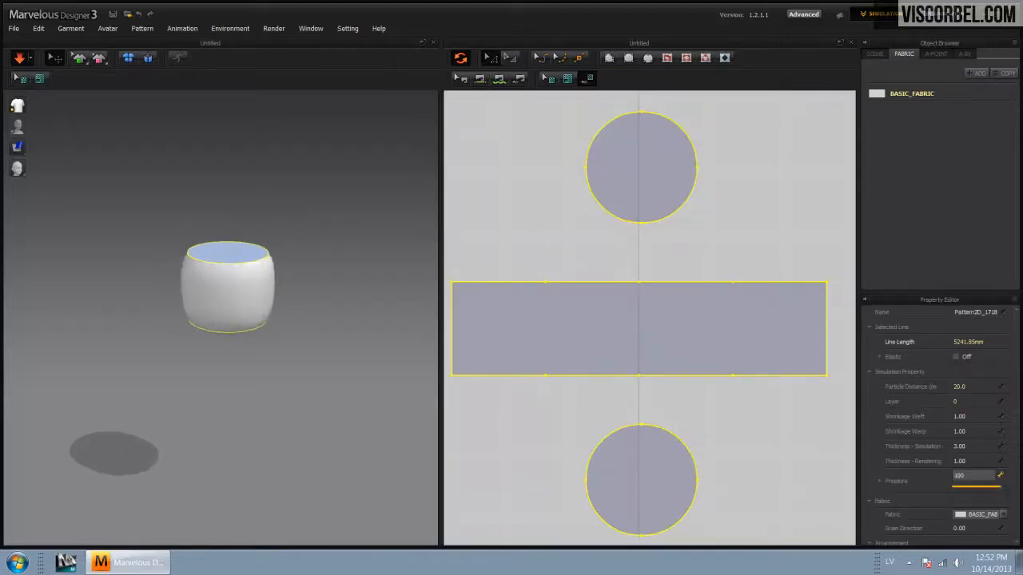
{"action": "mouse_move", "coordinate": [259, 413]}
{"action": "right_mouse_down"}
{"action": "mouse_move", "coordinate": [267, 346]}
{"action": "mouse_move", "coordinate": [320, 359]}
{"action": "mouse_move", "coordinate": [271, 415]}
{"action": "right_mouse_up"}
{"action": "left_click_drag", "start_coordinate": [1001, 491], "coordinate": [989, 491]}
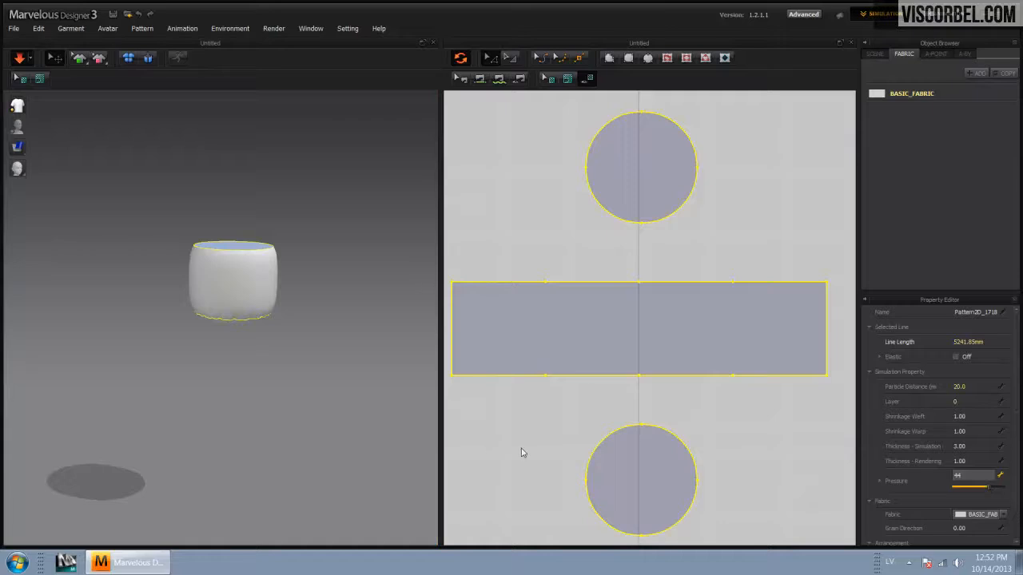
{"action": "left_click", "coordinate": [347, 399]}
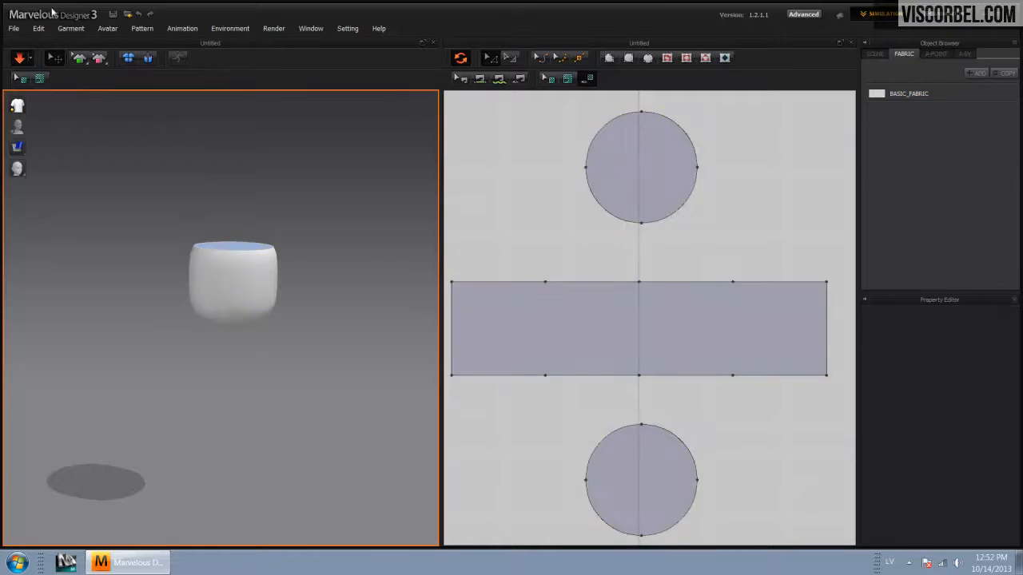
Step: Unfreeze the upper circle so the inflated cushion drops to the floor
{"action": "right_click", "coordinate": [245, 243]}
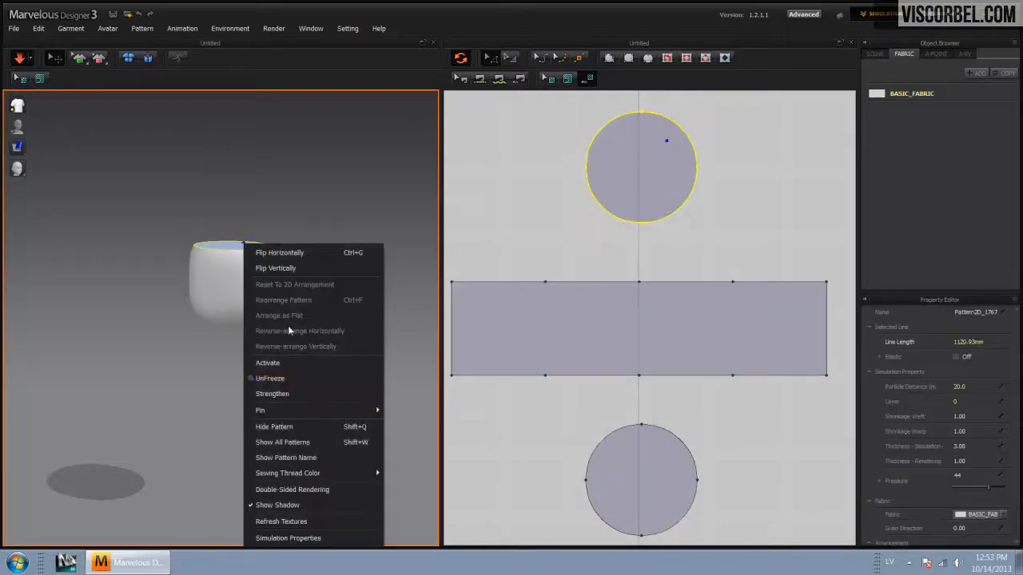
{"action": "left_click", "coordinate": [290, 378]}
{"action": "right_click_drag", "start_coordinate": [298, 359], "coordinate": [314, 338]}
{"action": "right_click_drag", "start_coordinate": [299, 401], "coordinate": [357, 295]}
{"action": "right_click_drag", "start_coordinate": [402, 304], "coordinate": [352, 314]}
Step: Stretch the rectangle pattern horizontally with the Transform tool to a line length of about 3832 mm
{"action": "left_click", "coordinate": [586, 333]}
{"action": "left_click", "coordinate": [604, 333]}
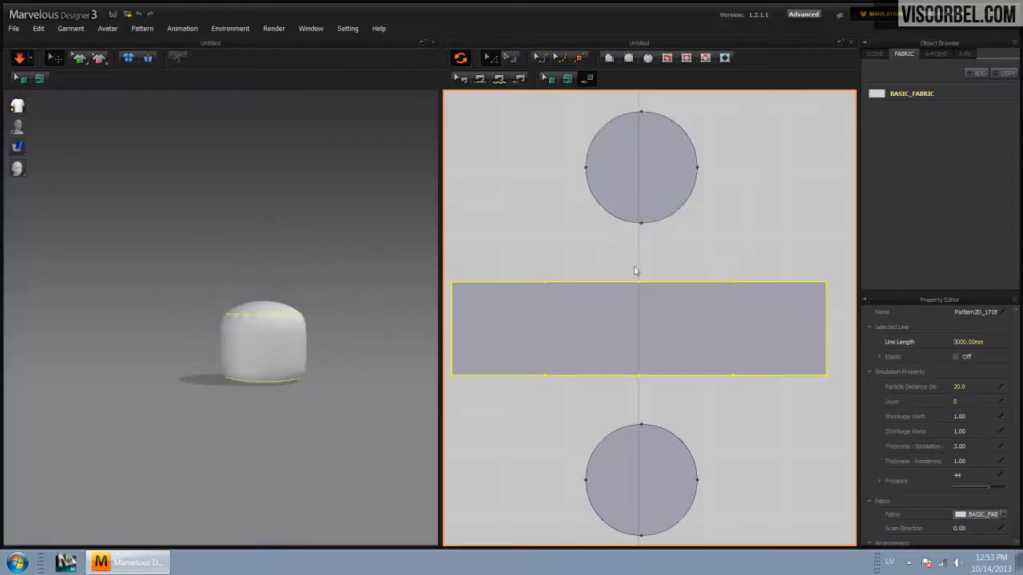
{"action": "right_click_drag", "start_coordinate": [311, 399], "coordinate": [434, 408]}
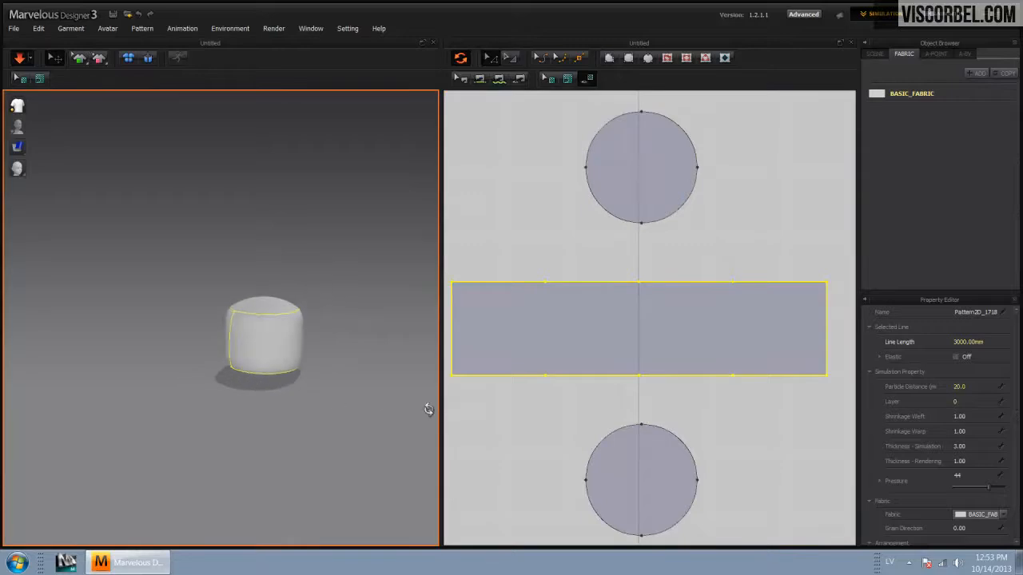
{"action": "left_click", "coordinate": [511, 57]}
{"action": "scroll", "coordinate": [703, 282], "scroll_direction": "up", "scroll_amount": 2}
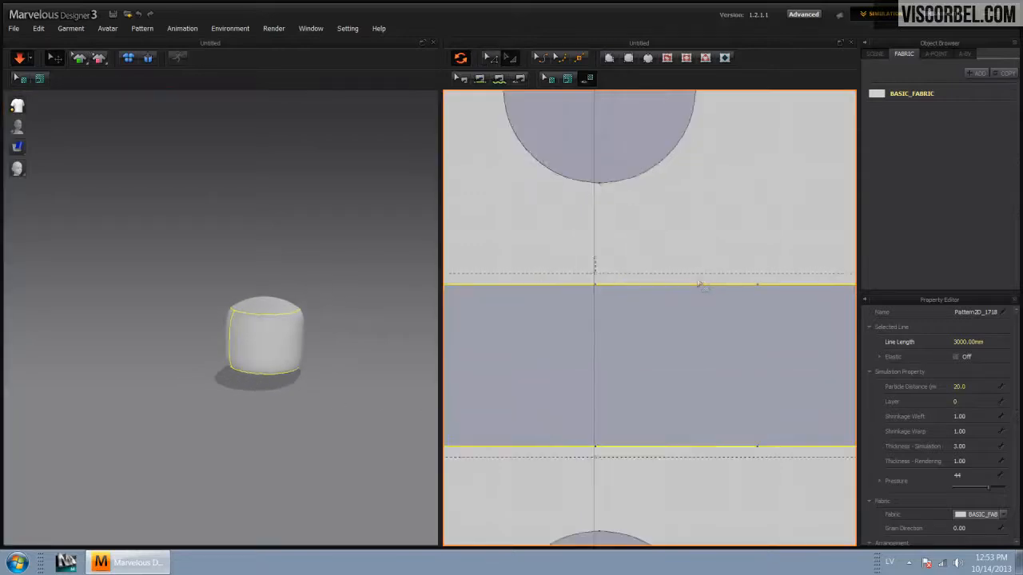
{"action": "scroll", "coordinate": [674, 345], "scroll_direction": "down", "scroll_amount": 5}
{"action": "left_click_drag", "start_coordinate": [754, 345], "coordinate": [815, 345]}
{"action": "right_click_drag", "start_coordinate": [427, 406], "coordinate": [372, 379]}
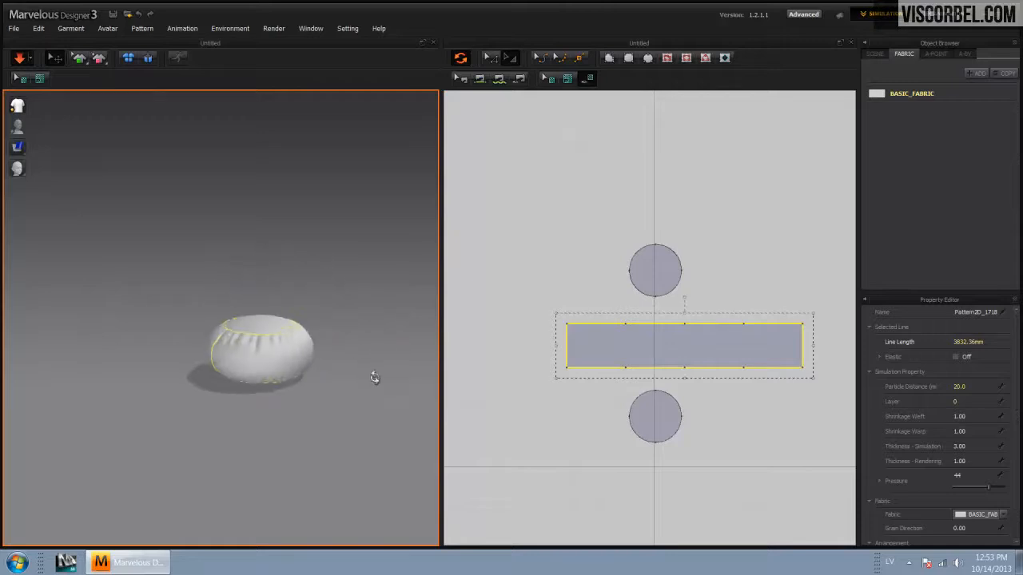
Step: Select all three patterns and raise their pressure to 82
{"action": "left_click_drag", "start_coordinate": [505, 250], "coordinate": [739, 415]}
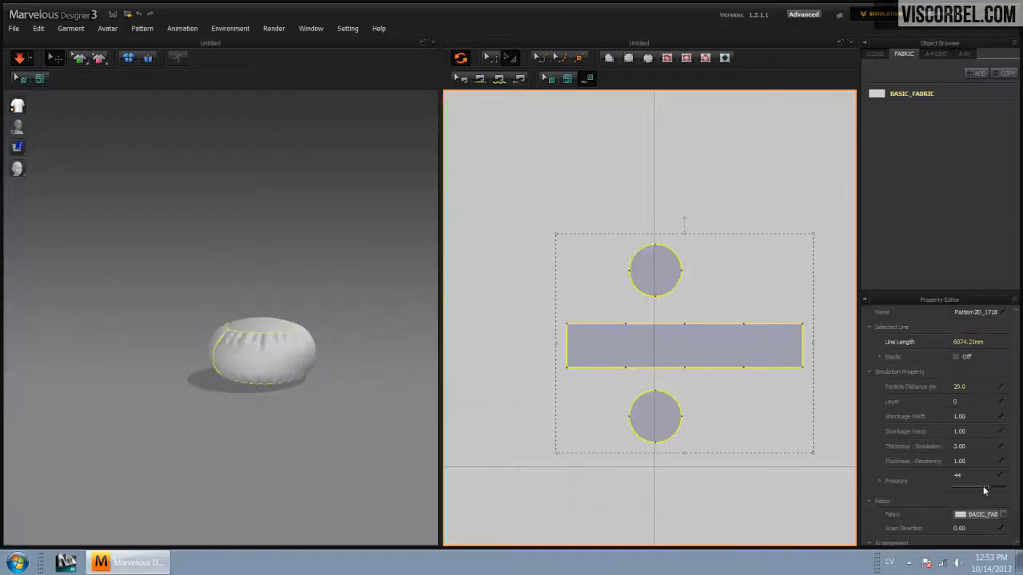
{"action": "left_click_drag", "start_coordinate": [991, 491], "coordinate": [1000, 491]}
{"action": "left_click", "coordinate": [755, 489]}
Step: Reduce the rectangle pattern's height from its top edge to a line length of about 3730 mm, then clear the selection
{"action": "left_click", "coordinate": [702, 355]}
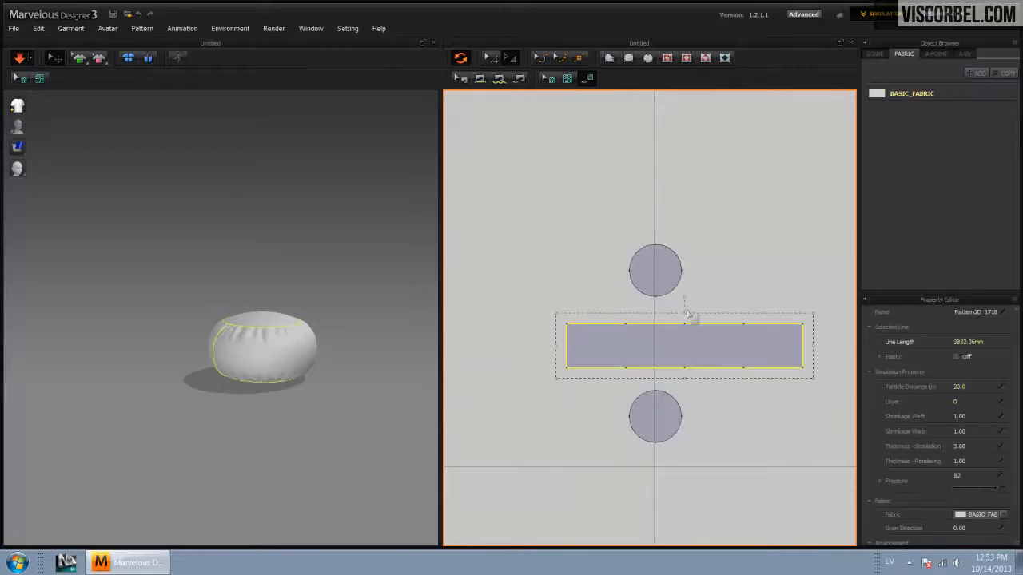
{"action": "left_click_drag", "start_coordinate": [685, 313], "coordinate": [684, 320]}
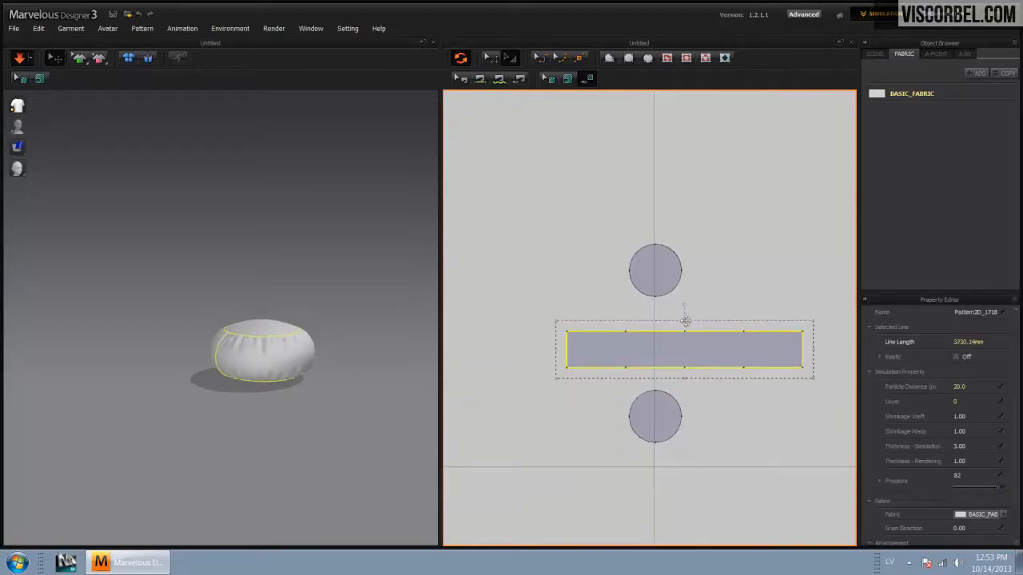
{"action": "left_click", "coordinate": [330, 280]}
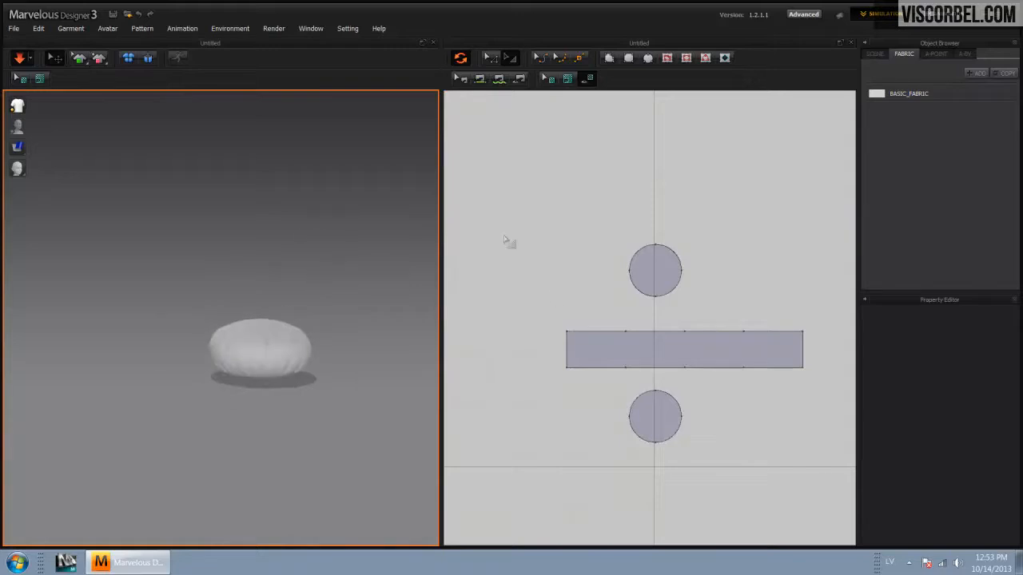
Step: Move the two circle patterns side by side directly above the rectangle in the 2D layout
{"action": "left_click", "coordinate": [490, 57]}
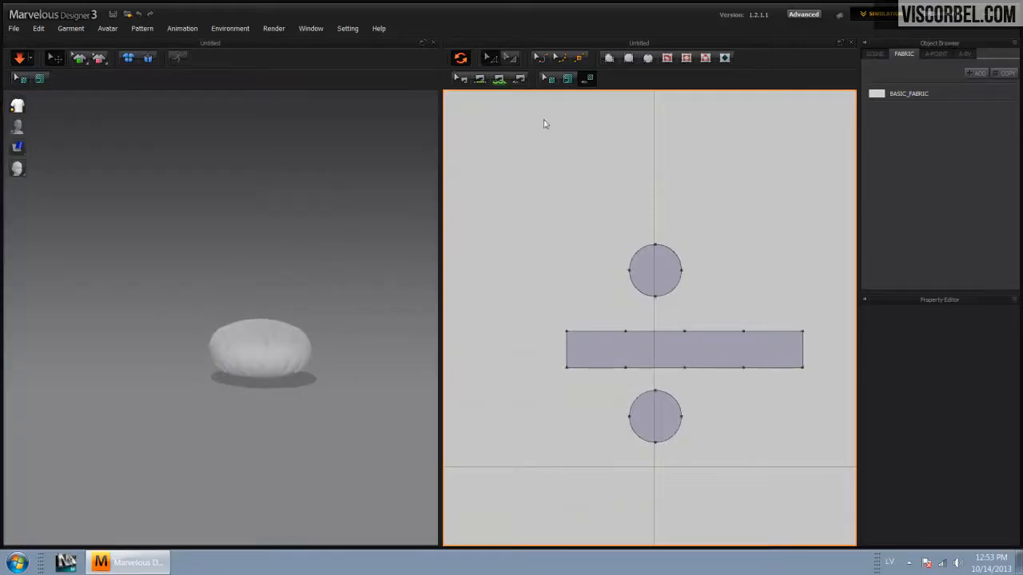
{"action": "left_click_drag", "start_coordinate": [655, 271], "coordinate": [645, 337]}
{"action": "left_click_drag", "start_coordinate": [656, 416], "coordinate": [710, 296]}
{"action": "left_click_drag", "start_coordinate": [640, 289], "coordinate": [644, 287]}
{"action": "left_click", "coordinate": [683, 247]}
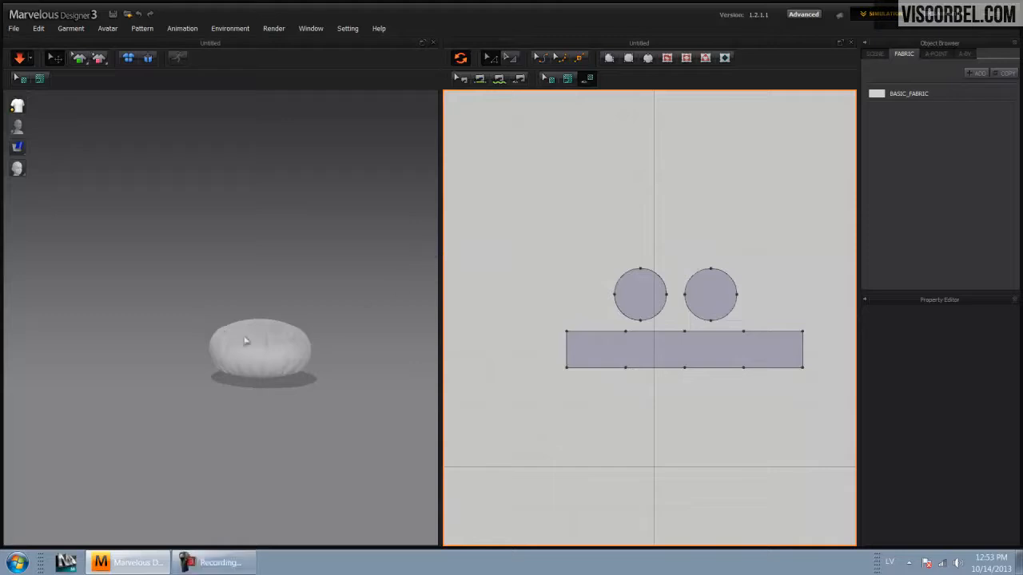
Step: Stop the simulation, select all three patterns and lift the cushion well above the floor in 3D
{"action": "key", "text": "ctrl+a"}
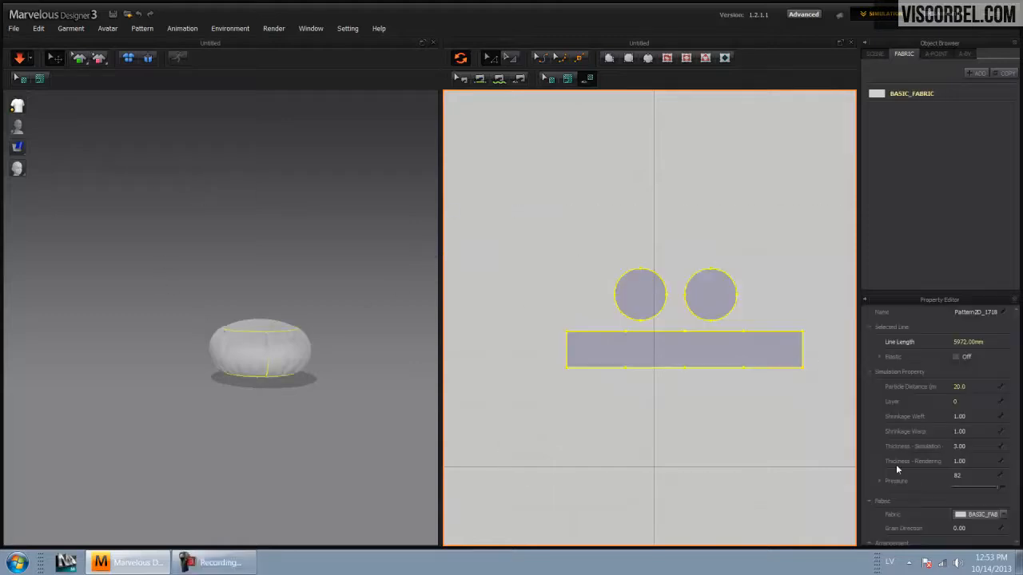
{"action": "middle_click_drag", "start_coordinate": [262, 351], "coordinate": [271, 361]}
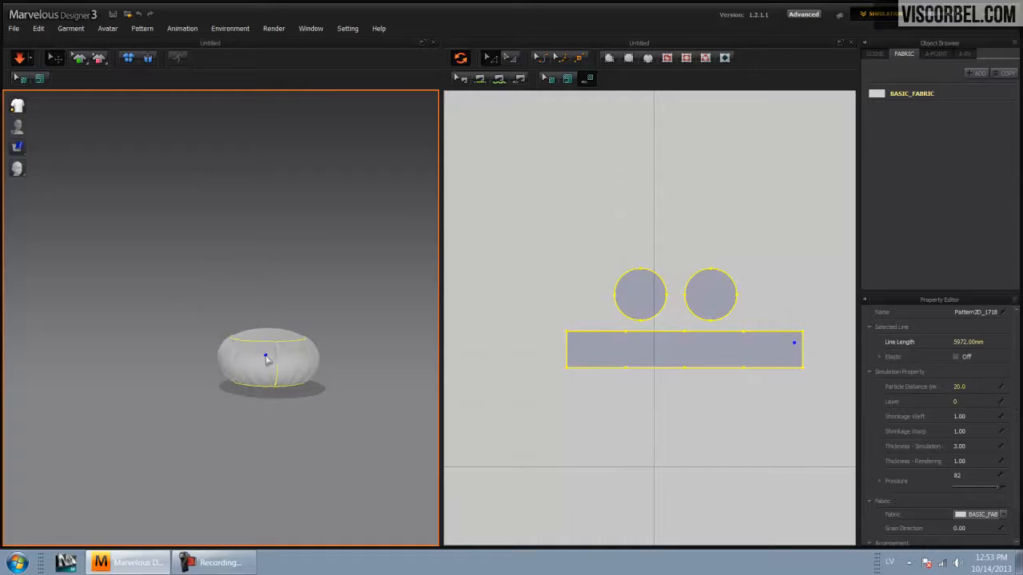
{"action": "key", "text": "space"}
{"action": "left_click_drag", "start_coordinate": [522, 220], "coordinate": [767, 357]}
{"action": "left_click_drag", "start_coordinate": [271, 334], "coordinate": [257, 210]}
Step: Freeze all patterns of the raised cushion
{"action": "right_click", "coordinate": [252, 236]}
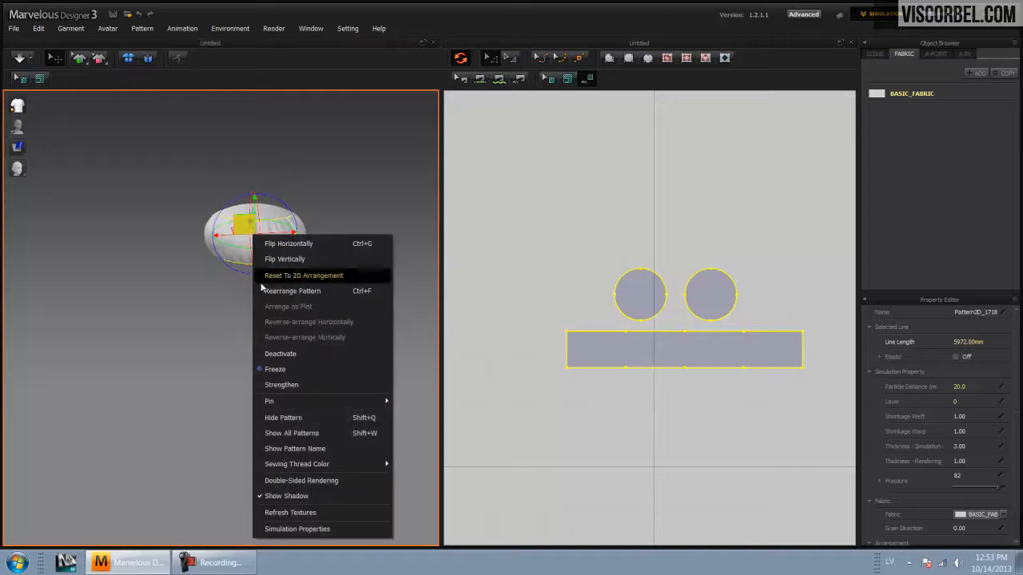
{"action": "left_click", "coordinate": [276, 372]}
{"action": "right_click_drag", "start_coordinate": [274, 363], "coordinate": [329, 304]}
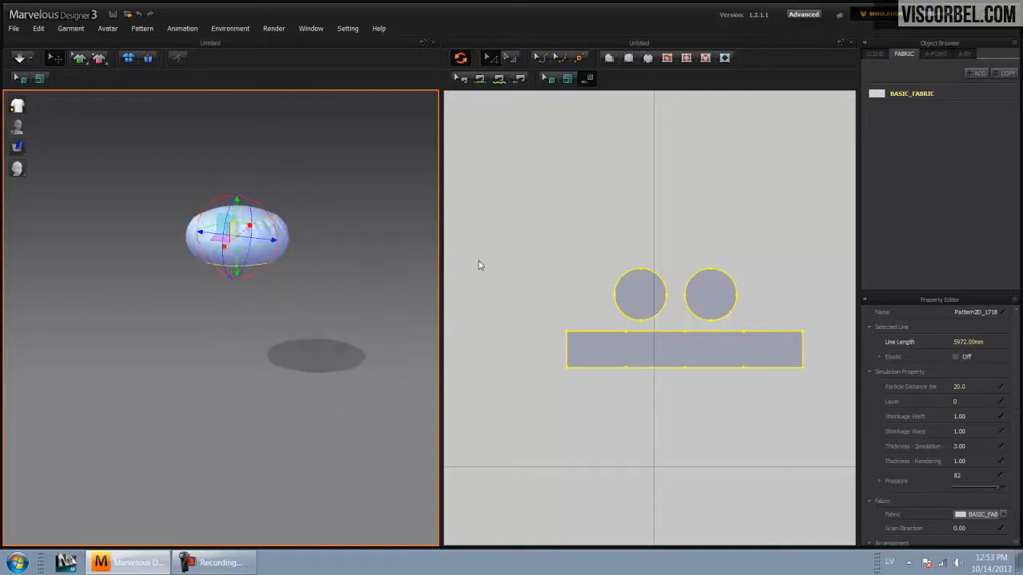
Step: Copy all three cushion patterns and paste the duplicate set directly above the originals
{"action": "left_click", "coordinate": [479, 264]}
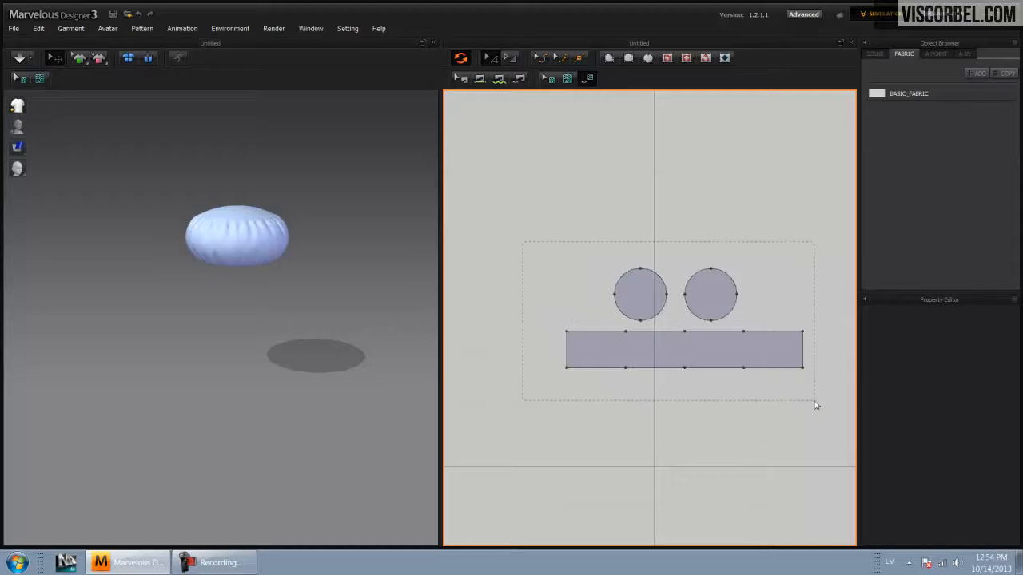
{"action": "left_click_drag", "start_coordinate": [814, 406], "coordinate": [804, 394]}
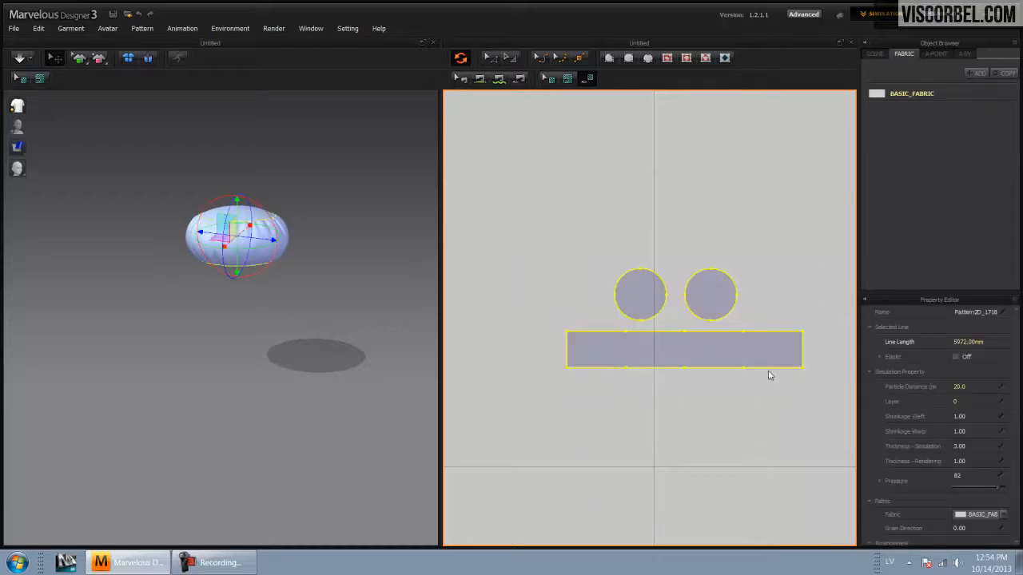
{"action": "key", "text": "ctrl+c"}
{"action": "key", "text": "ctrl+v"}
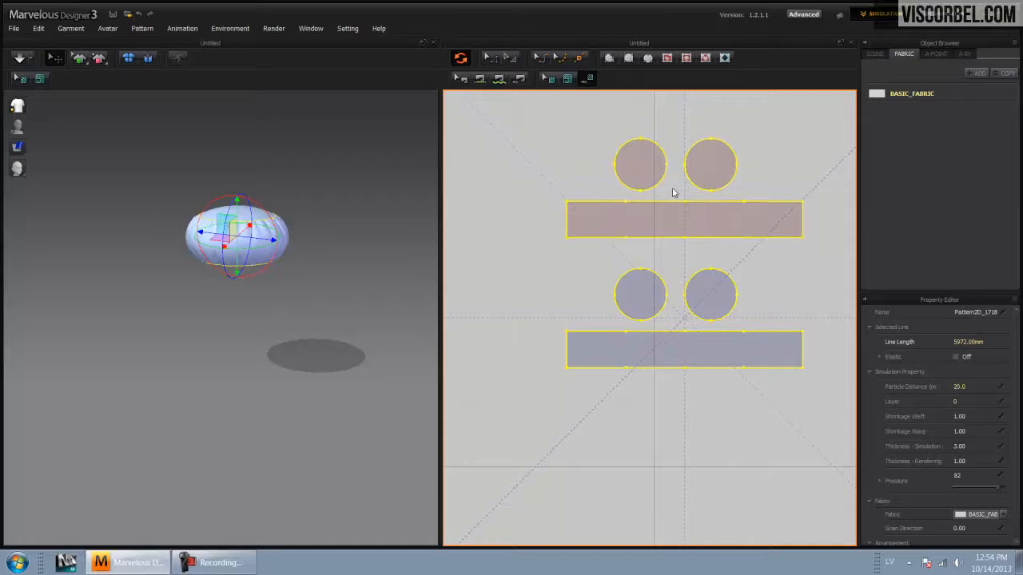
{"action": "left_click", "coordinate": [672, 192]}
{"action": "middle_click_drag", "start_coordinate": [379, 216], "coordinate": [379, 333]}
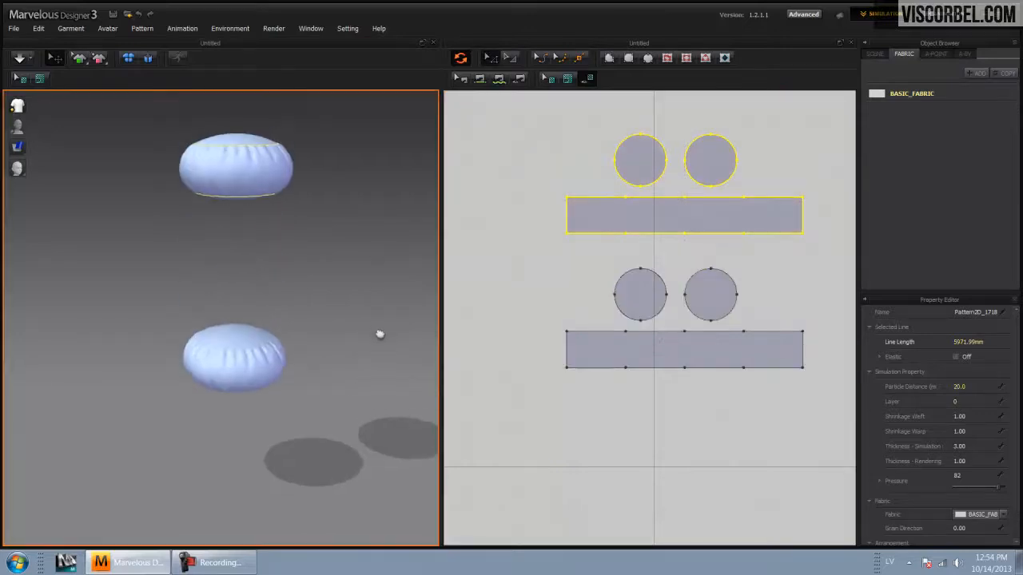
Step: Unfreeze the duplicated cushion and scale its three patterns up proportionally to a line length of about 8535 mm
{"action": "right_click", "coordinate": [236, 178]}
{"action": "left_click", "coordinate": [259, 311]}
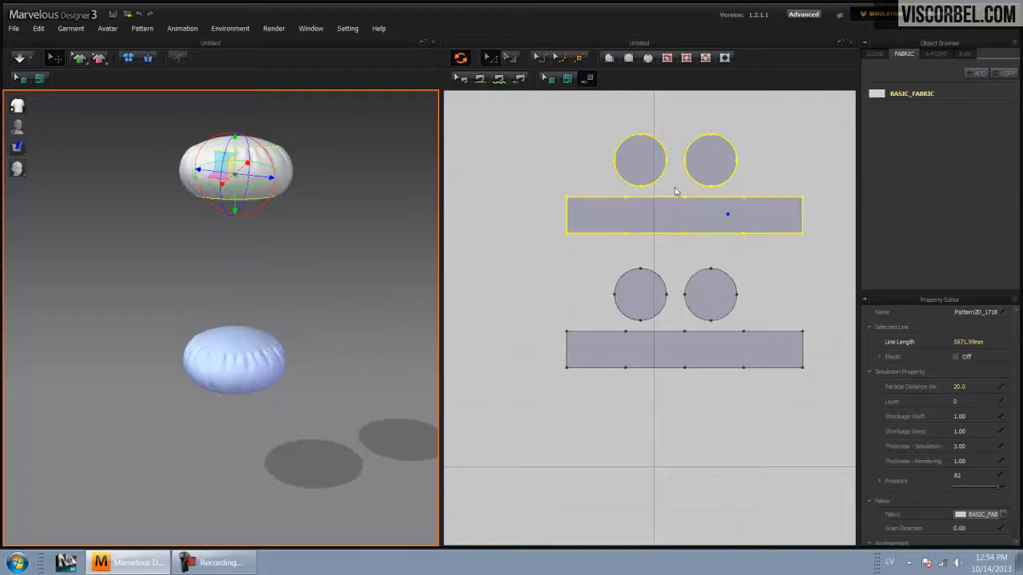
{"action": "middle_click_drag", "start_coordinate": [707, 156], "coordinate": [654, 239]}
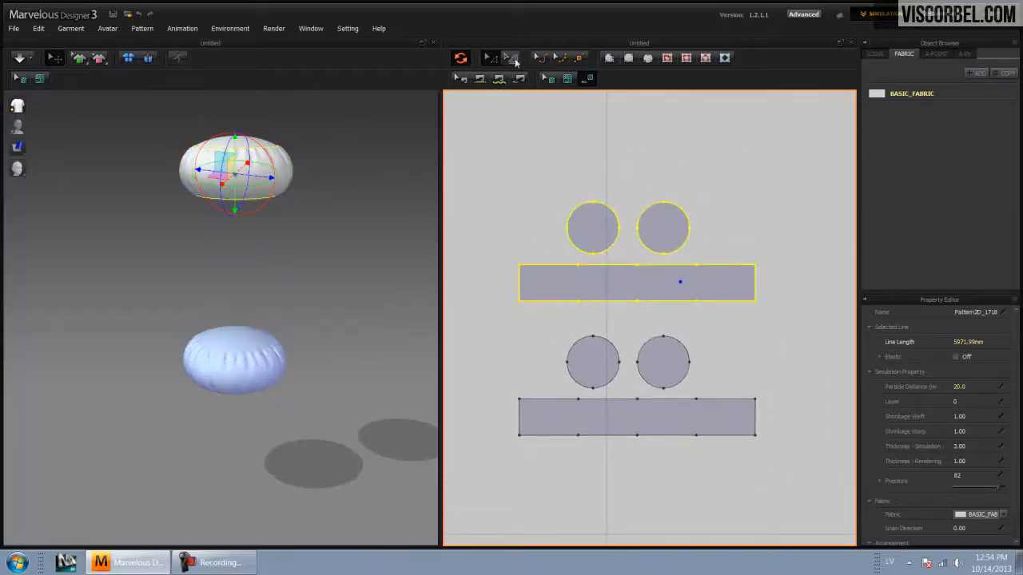
{"action": "left_click_drag", "start_coordinate": [765, 194], "coordinate": [847, 153]}
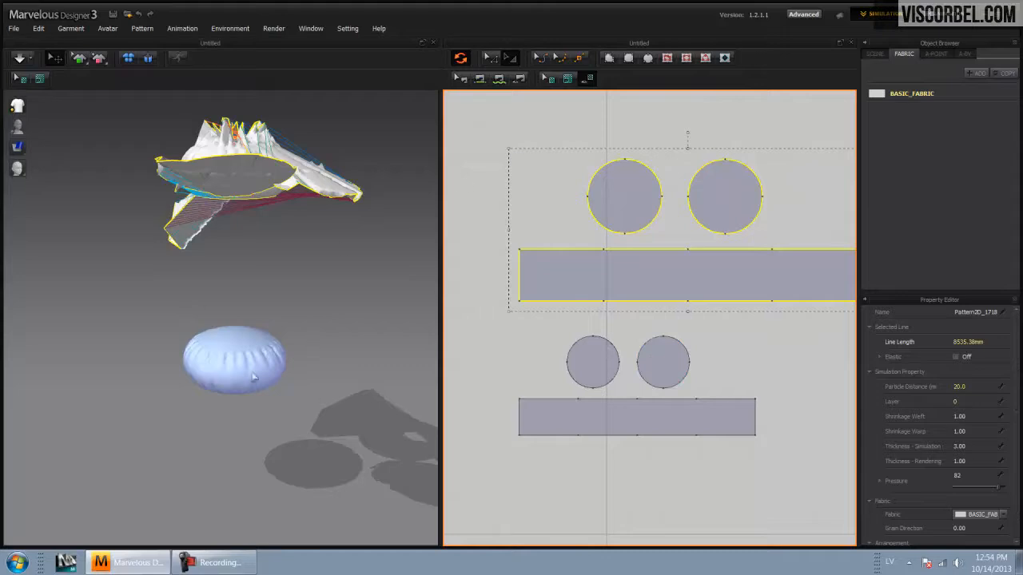
{"action": "left_click", "coordinate": [322, 357]}
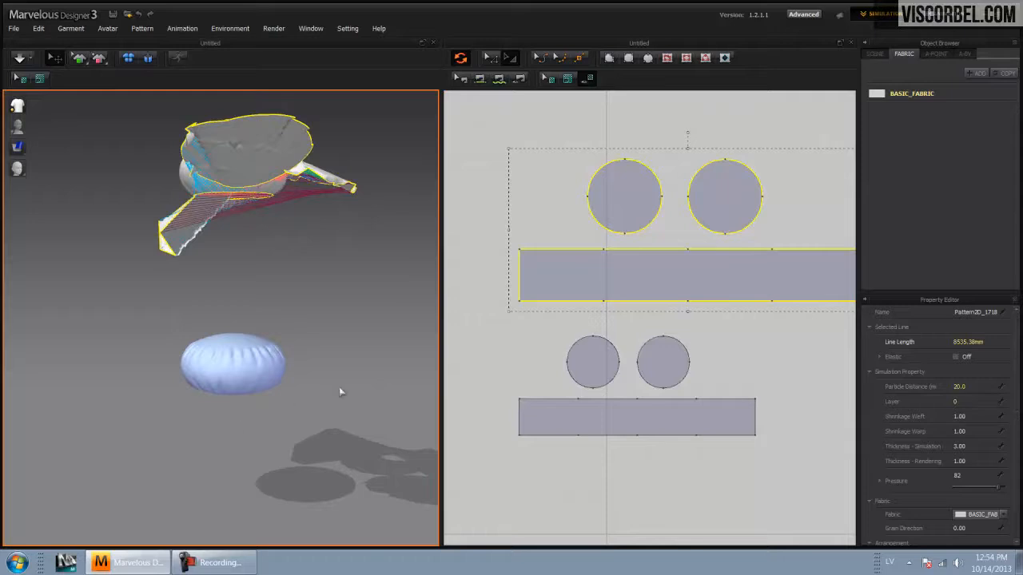
{"action": "right_click_drag", "start_coordinate": [274, 393], "coordinate": [420, 394]}
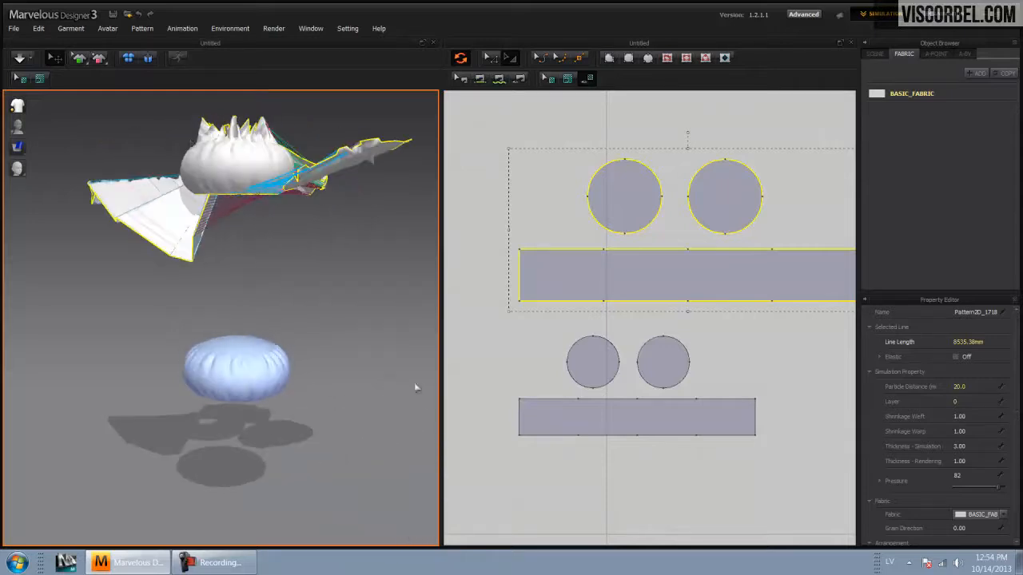
Step: Simulate the enlarged cushion, pull it down beside the small frozen cushion, and let it settle on the floor
{"action": "left_click", "coordinate": [20, 64]}
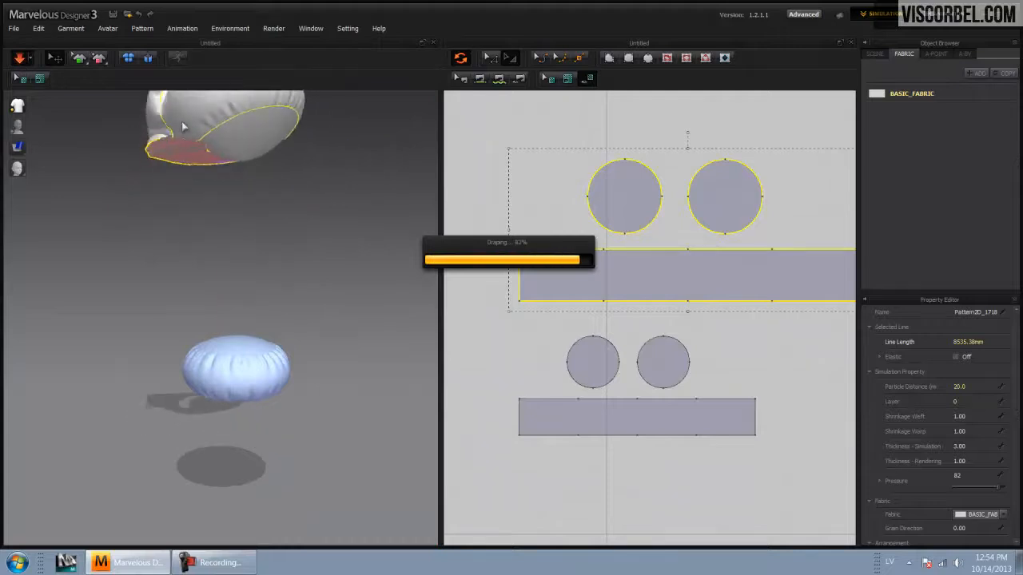
{"action": "left_click_drag", "start_coordinate": [183, 125], "coordinate": [102, 398]}
{"action": "key", "text": "space"}
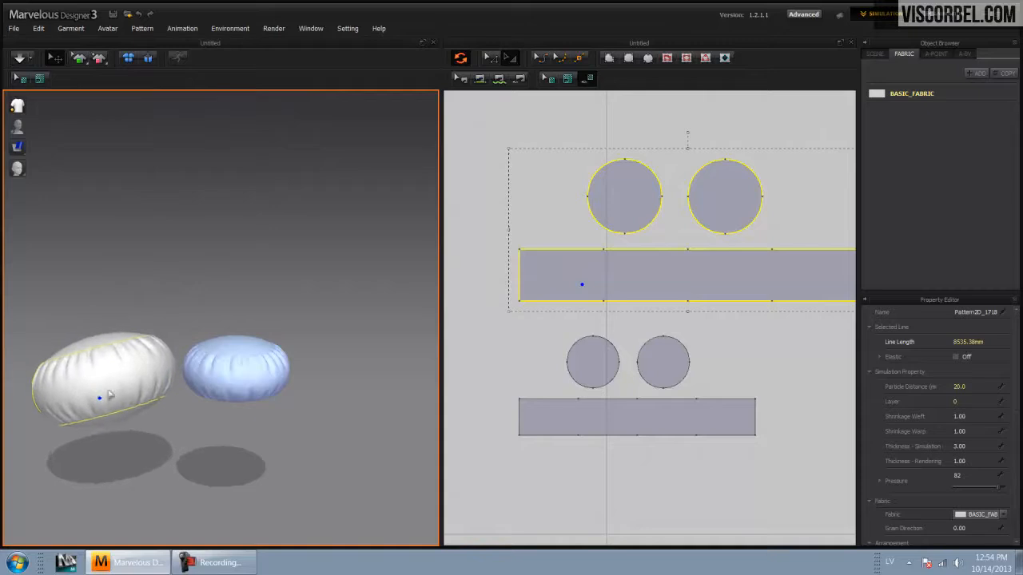
{"action": "key", "text": "space"}
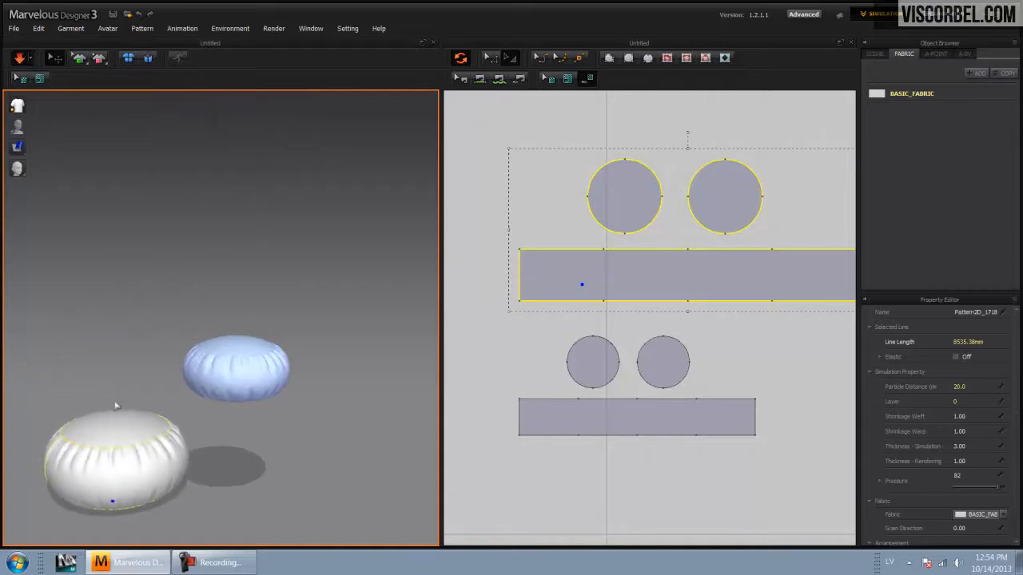
{"action": "middle_click_drag", "start_coordinate": [119, 394], "coordinate": [230, 294]}
{"action": "key", "text": "space"}
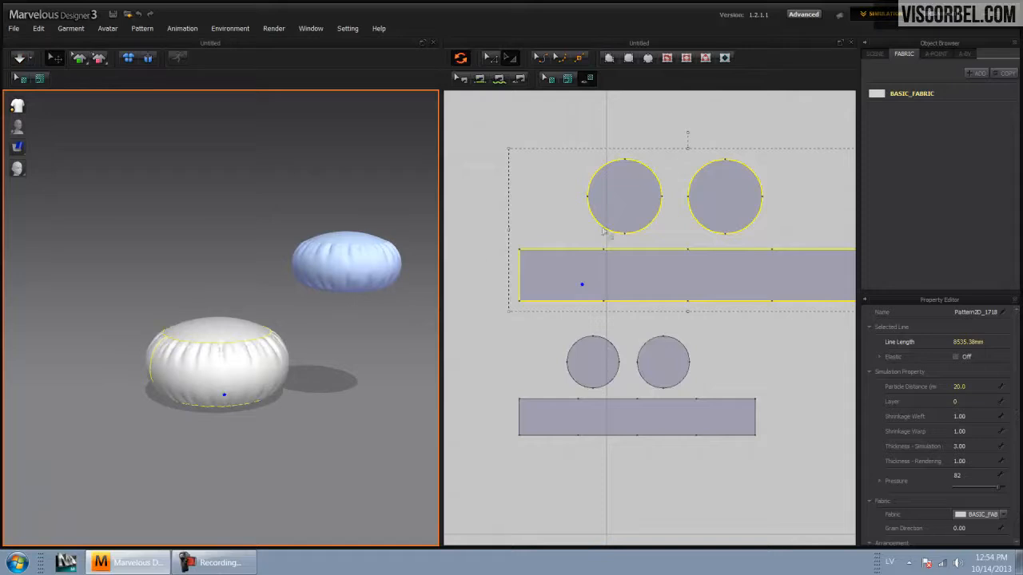
Step: Select the enlarged cushion's three patterns and move them horizontally in 3D so they enclose the small frozen cushion
{"action": "left_click", "coordinate": [613, 204]}
{"action": "left_click_drag", "start_coordinate": [520, 157], "coordinate": [808, 318]}
{"action": "left_click", "coordinate": [696, 270], "text": "shift"}
{"action": "right_click_drag", "start_coordinate": [253, 346], "coordinate": [298, 342]}
{"action": "right_click_drag", "start_coordinate": [248, 363], "coordinate": [238, 342]}
{"action": "scroll", "coordinate": [242, 344], "scroll_direction": "up", "scroll_amount": 3}
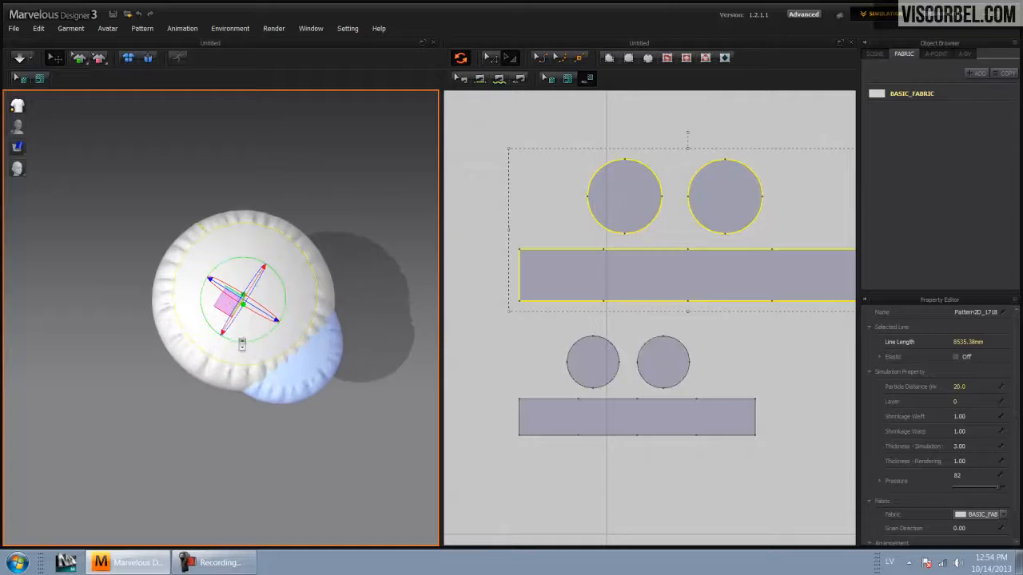
{"action": "left_click_drag", "start_coordinate": [227, 303], "coordinate": [265, 334]}
{"action": "right_click_drag", "start_coordinate": [265, 336], "coordinate": [321, 278]}
Step: Simulate the larger cushion around the small one and check its fit from above and from the side
{"action": "key", "text": "space"}
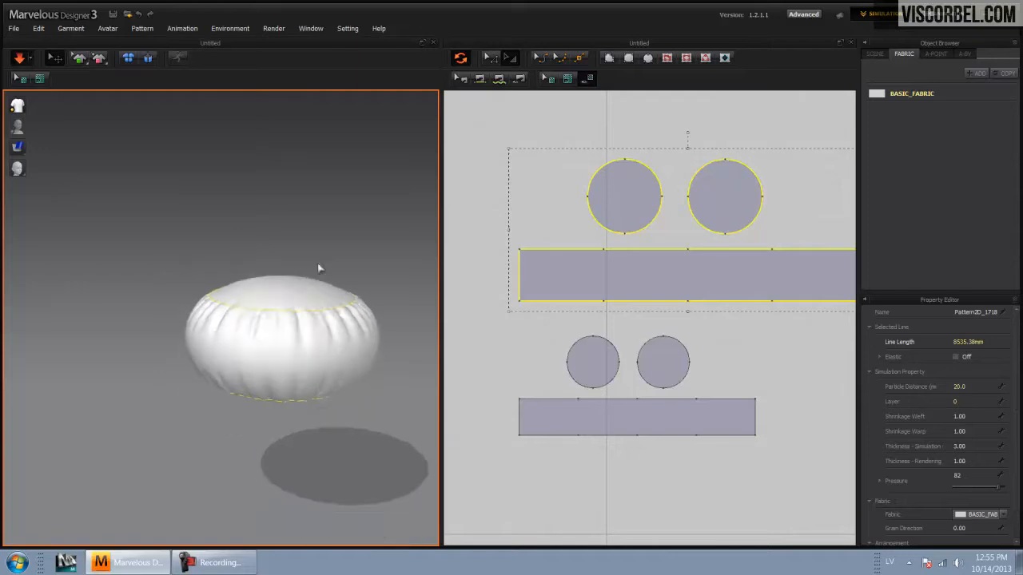
{"action": "right_click_drag", "start_coordinate": [327, 284], "coordinate": [314, 313]}
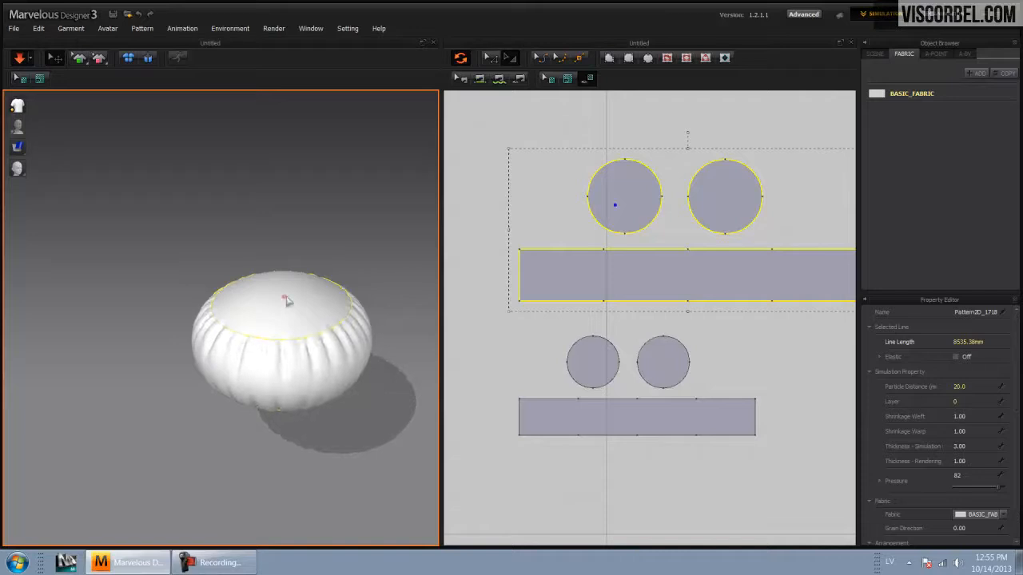
{"action": "key", "text": "space"}
{"action": "right_click_drag", "start_coordinate": [364, 252], "coordinate": [364, 313]}
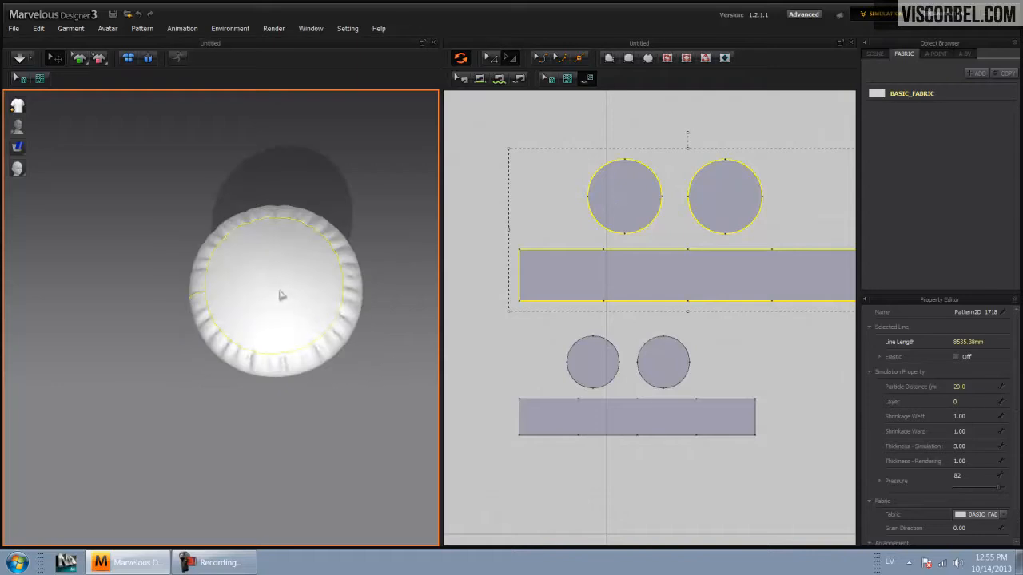
{"action": "right_click_drag", "start_coordinate": [334, 342], "coordinate": [320, 244]}
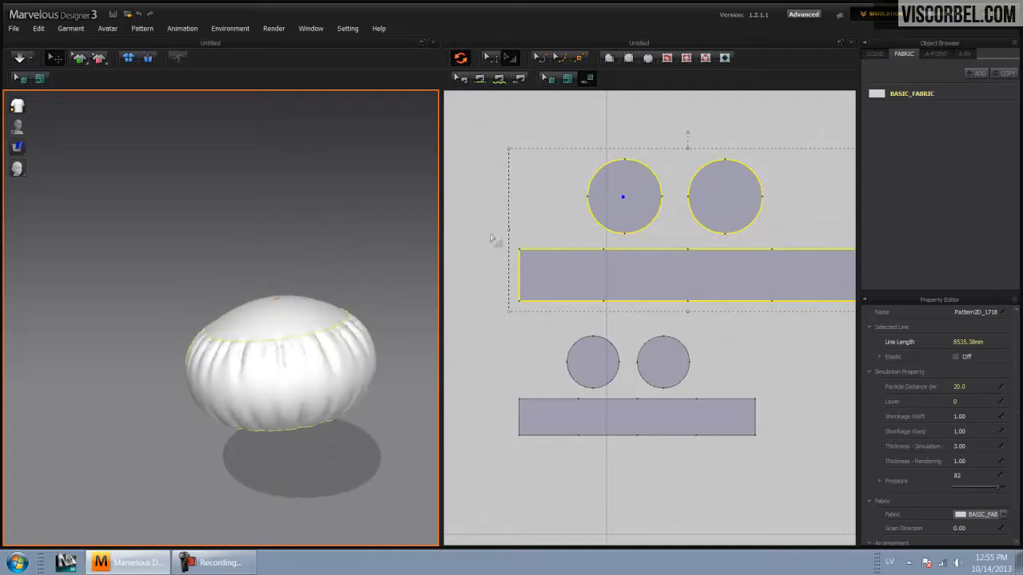
Step: Set the pressure of the three outer patterns to 0 and simulate them collapsing onto the inner cushion
{"action": "middle_click_drag", "start_coordinate": [724, 247], "coordinate": [697, 259]}
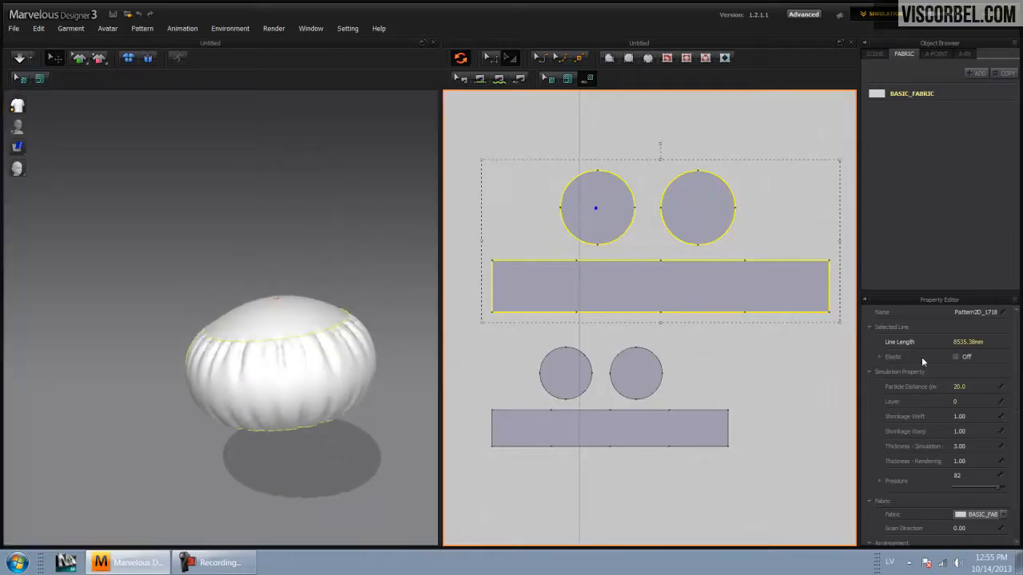
{"action": "left_click", "coordinate": [961, 477]}
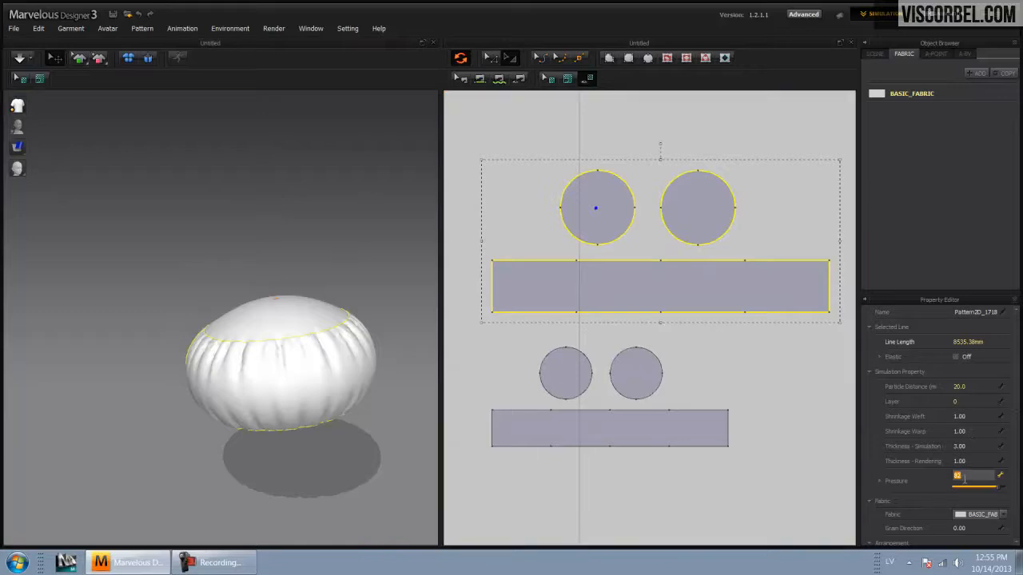
{"action": "type", "text": "0"}
{"action": "key", "text": "Return"}
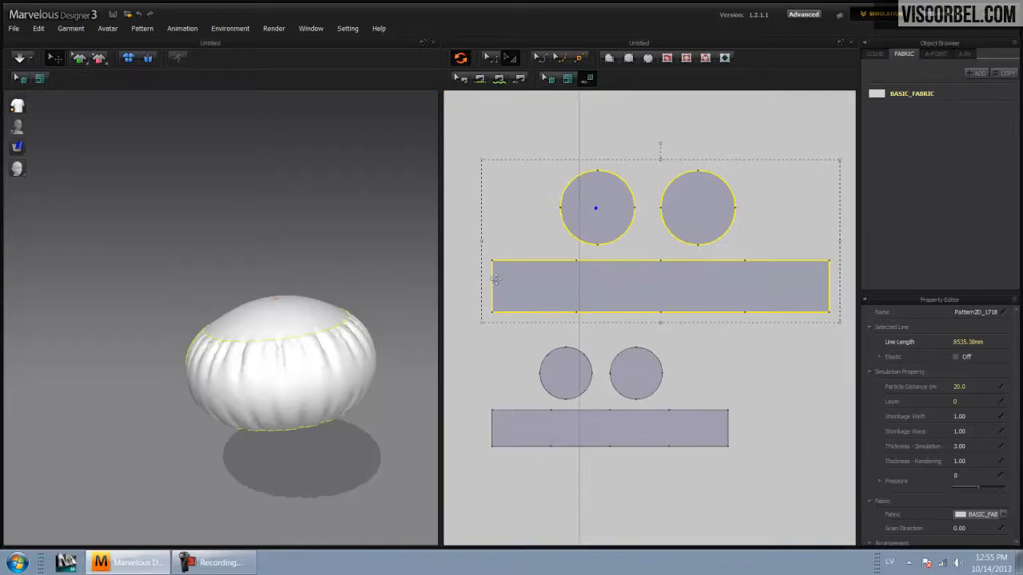
{"action": "left_click", "coordinate": [247, 260]}
{"action": "key", "text": "space"}
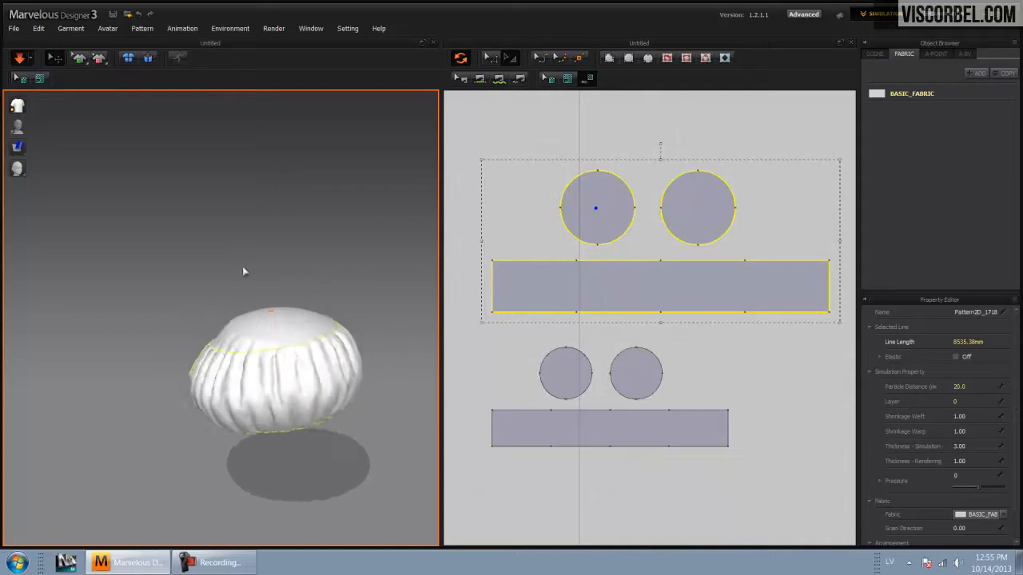
{"action": "right_click_drag", "start_coordinate": [347, 271], "coordinate": [346, 313]}
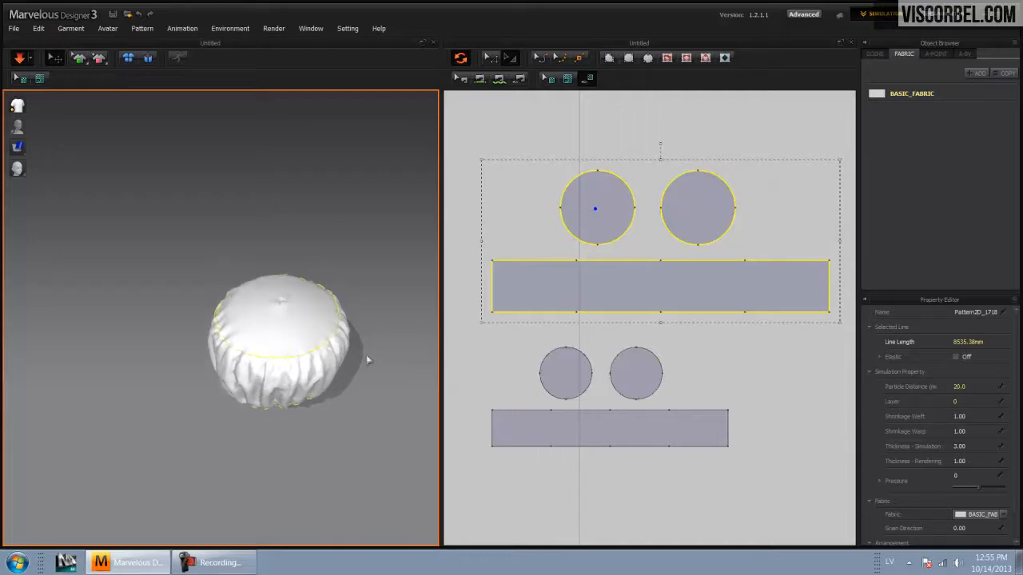
{"action": "right_click_drag", "start_coordinate": [369, 389], "coordinate": [367, 354]}
{"action": "key", "text": "space"}
{"action": "right_click_drag", "start_coordinate": [342, 295], "coordinate": [369, 399]}
{"action": "key", "text": "space"}
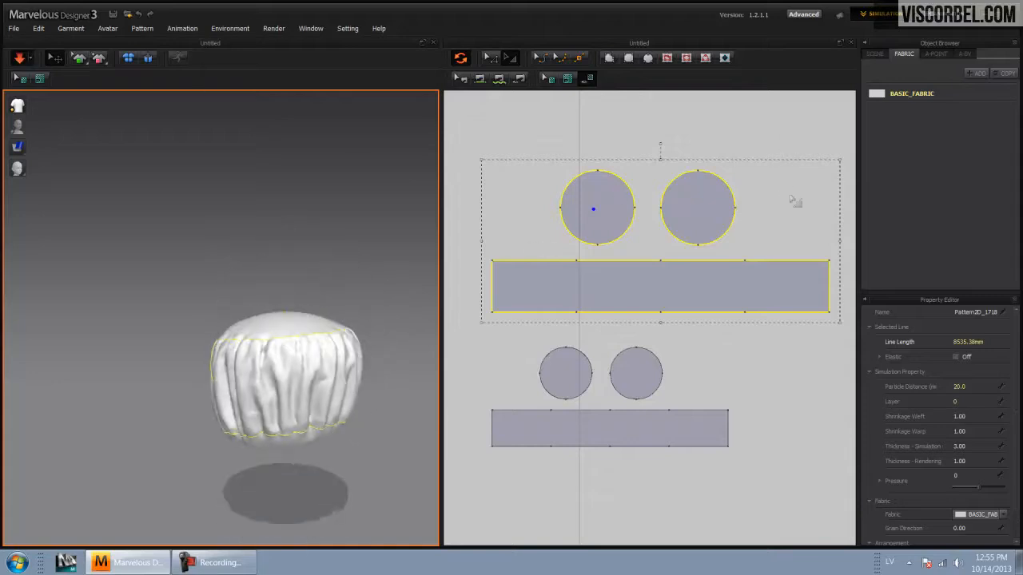
Step: Scale the three outer patterns down proportionally in stages to a line length of about 6377 mm
{"action": "left_click_drag", "start_coordinate": [839, 159], "coordinate": [799, 185]}
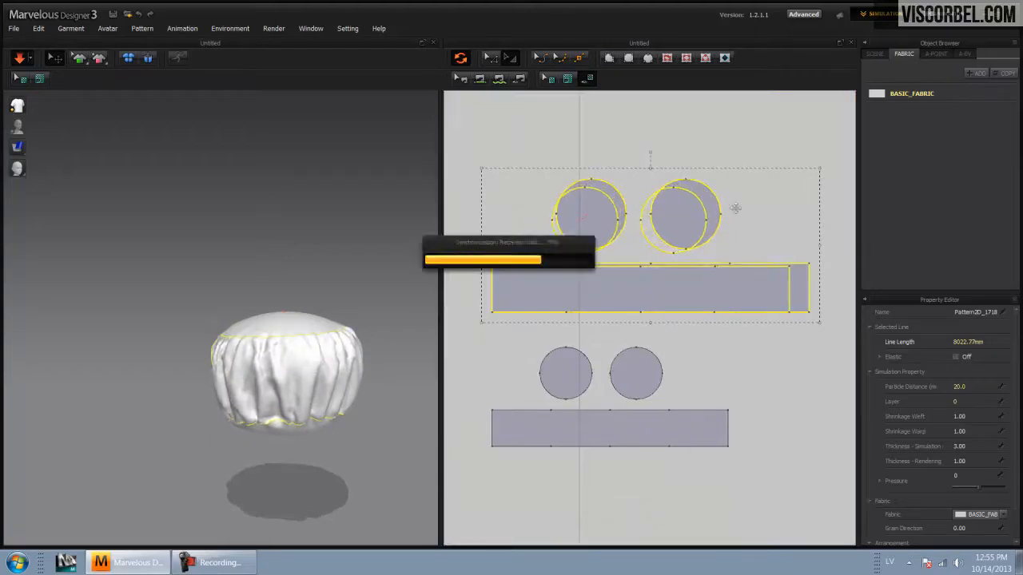
{"action": "right_click_drag", "start_coordinate": [347, 283], "coordinate": [405, 284]}
{"action": "left_click_drag", "start_coordinate": [800, 177], "coordinate": [754, 198]}
{"action": "right_click_drag", "start_coordinate": [402, 317], "coordinate": [378, 323]}
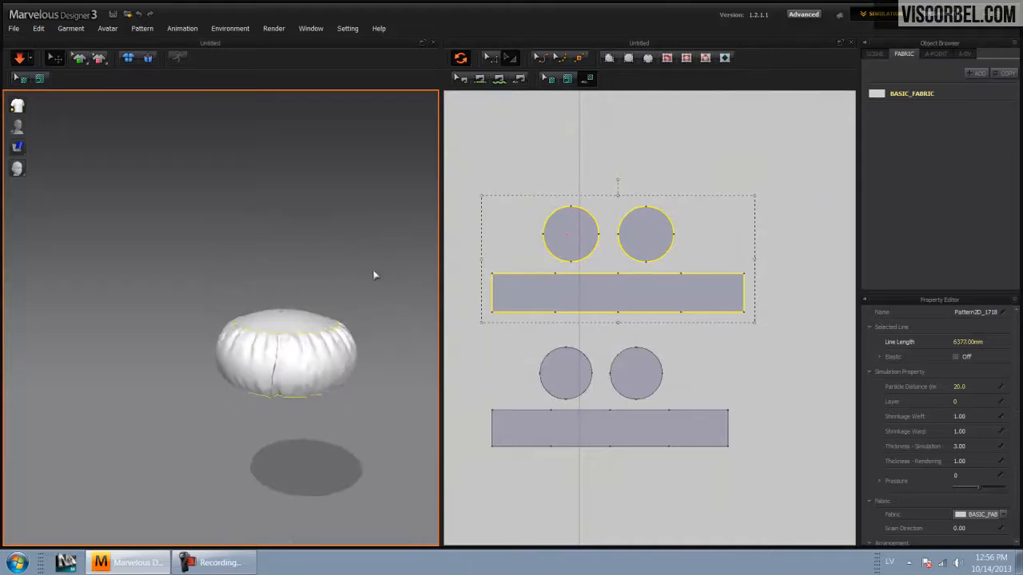
Step: Select the two outer circles and move them up, away from their rectangle in the 2D layout
{"action": "left_click", "coordinate": [375, 272]}
{"action": "left_click", "coordinate": [614, 275]}
{"action": "left_click", "coordinate": [628, 285]}
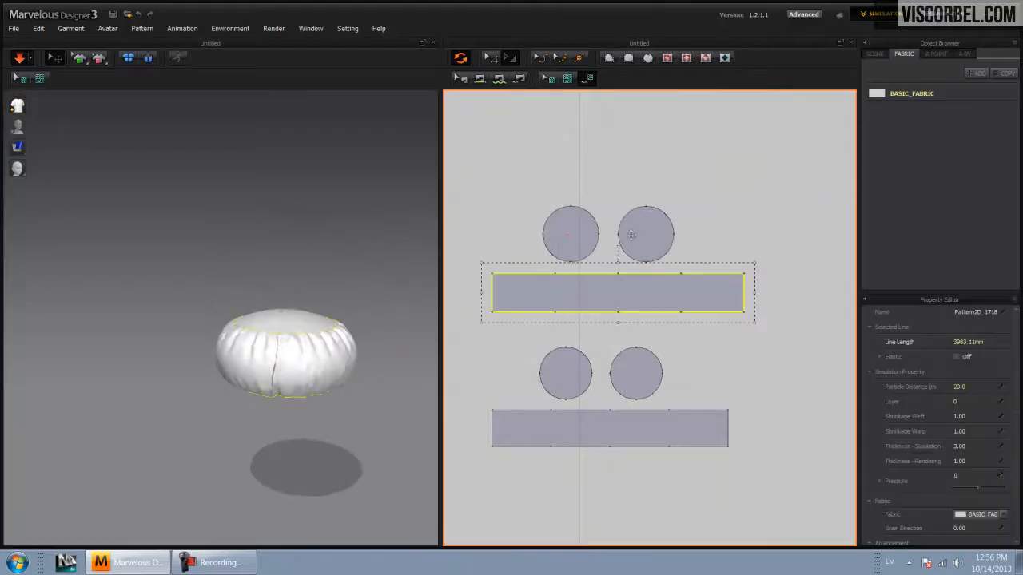
{"action": "left_click", "coordinate": [692, 242]}
{"action": "left_click", "coordinate": [646, 235]}
{"action": "left_click", "coordinate": [589, 226], "text": "shift"}
{"action": "left_click_drag", "start_coordinate": [640, 234], "coordinate": [640, 178]}
{"action": "left_click", "coordinate": [731, 159]}
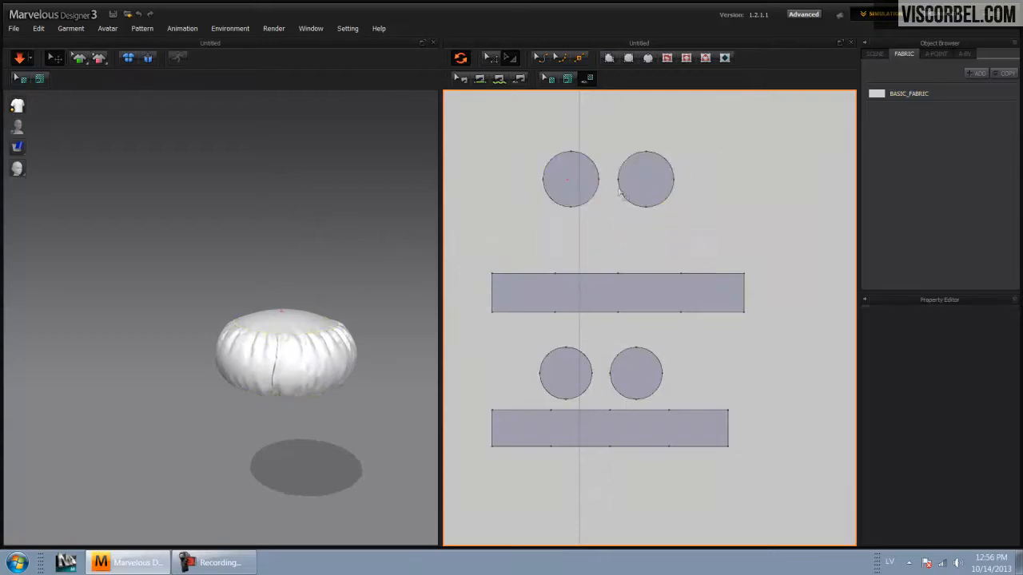
Step: Set the particle distance of the outer cushion's rectangle to 12
{"action": "right_click_drag", "start_coordinate": [398, 259], "coordinate": [423, 228]}
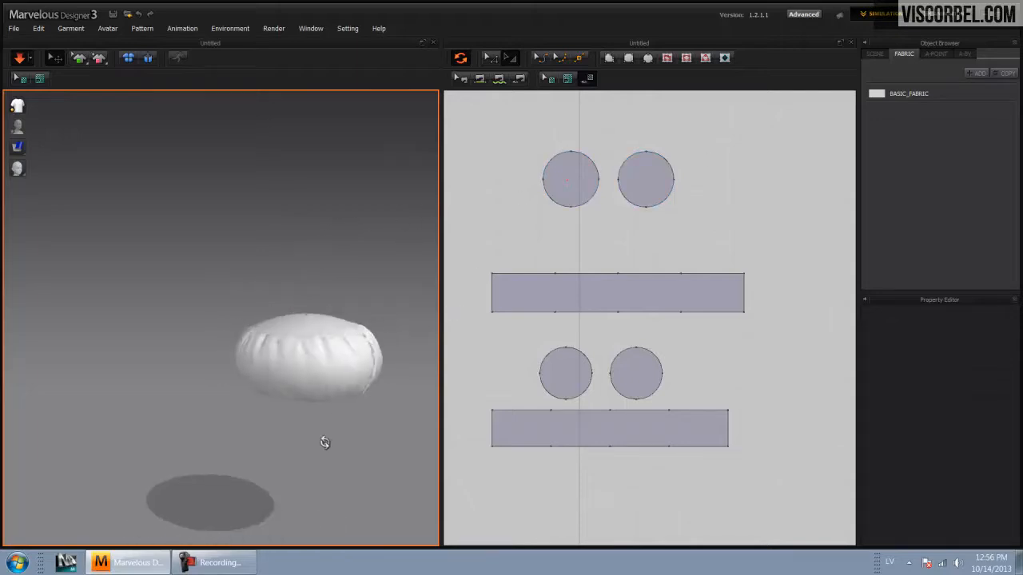
{"action": "scroll", "coordinate": [320, 412], "scroll_direction": "up", "scroll_amount": 5}
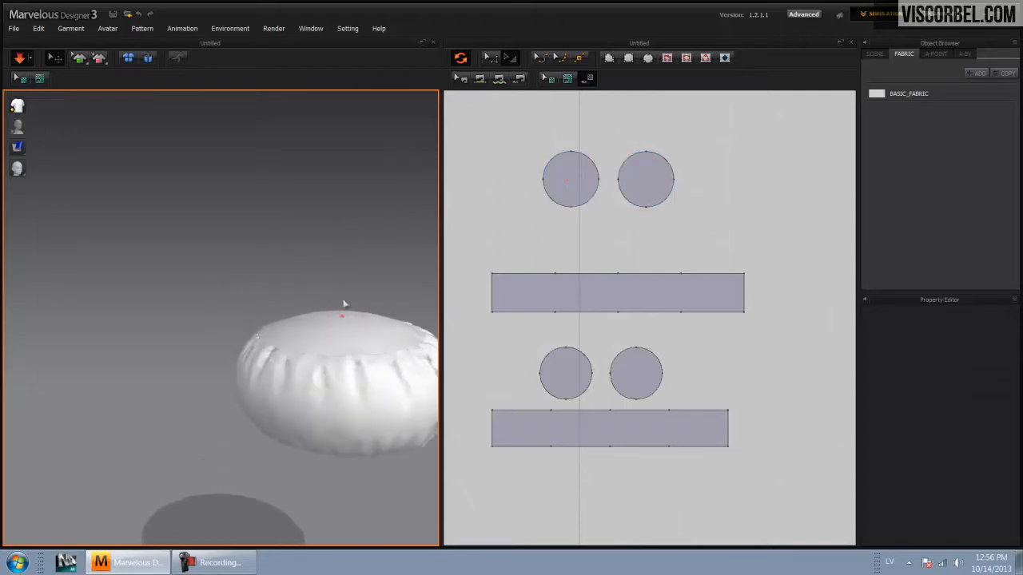
{"action": "right_click_drag", "start_coordinate": [361, 400], "coordinate": [349, 407]}
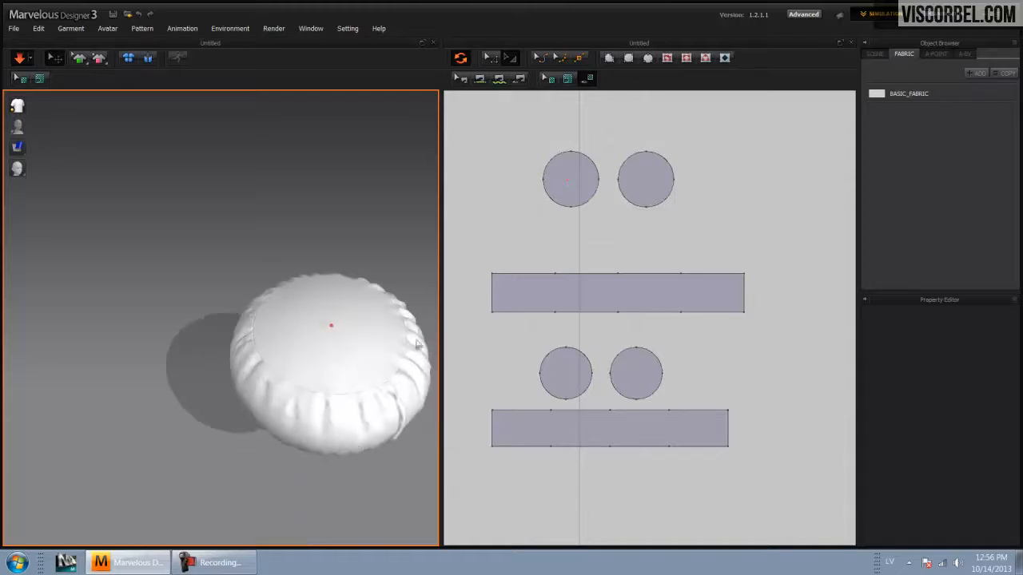
{"action": "left_click", "coordinate": [616, 294]}
{"action": "double_click", "coordinate": [961, 387]}
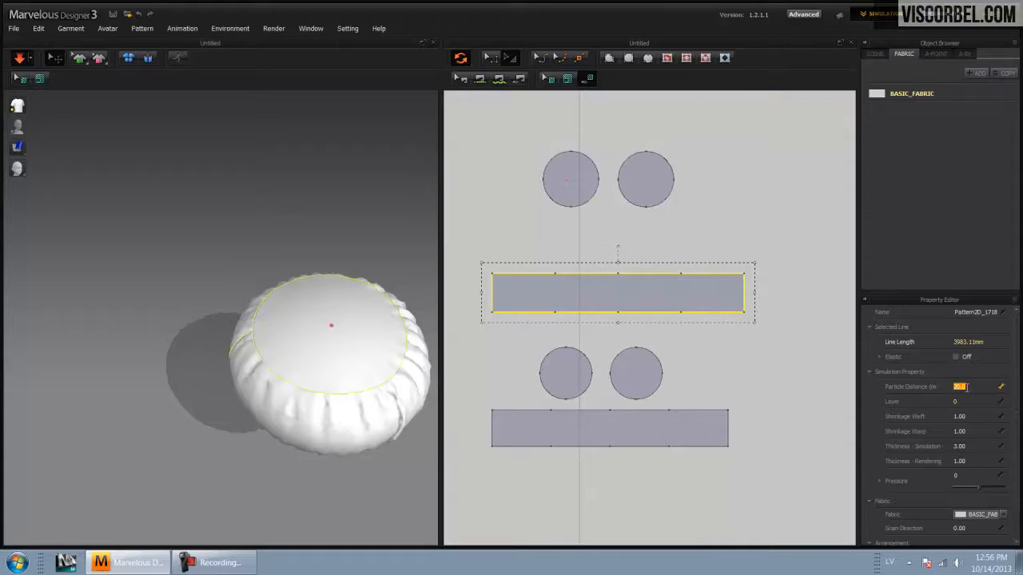
{"action": "type", "text": "12"}
{"action": "key", "text": "Return"}
{"action": "right_click_drag", "start_coordinate": [391, 468], "coordinate": [336, 402]}
Step: Set the particle distance of both outer circles to 10
{"action": "left_click", "coordinate": [557, 170]}
{"action": "left_click", "coordinate": [959, 386]}
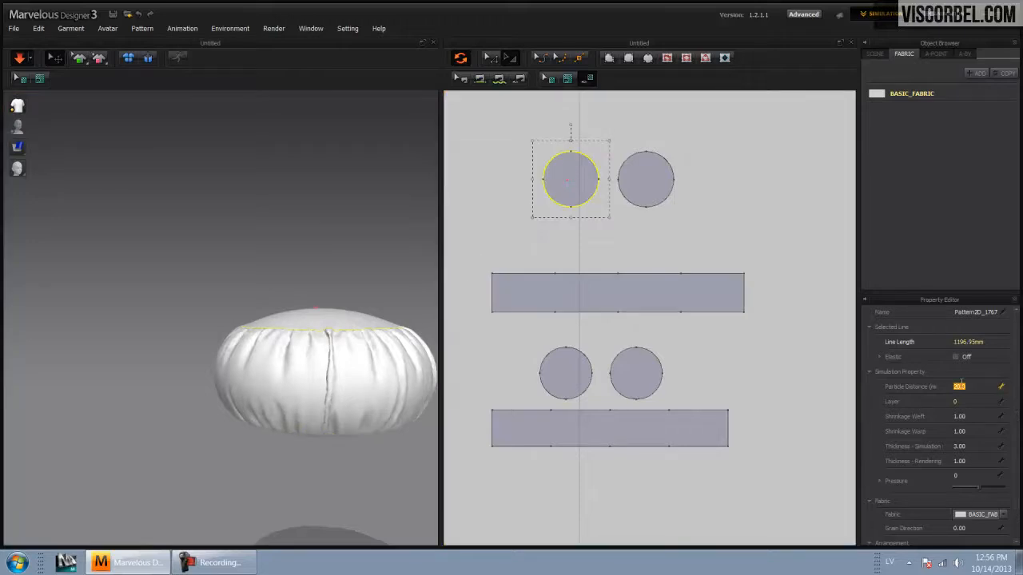
{"action": "type", "text": "10"}
{"action": "key", "text": "Return"}
{"action": "left_click", "coordinate": [651, 184]}
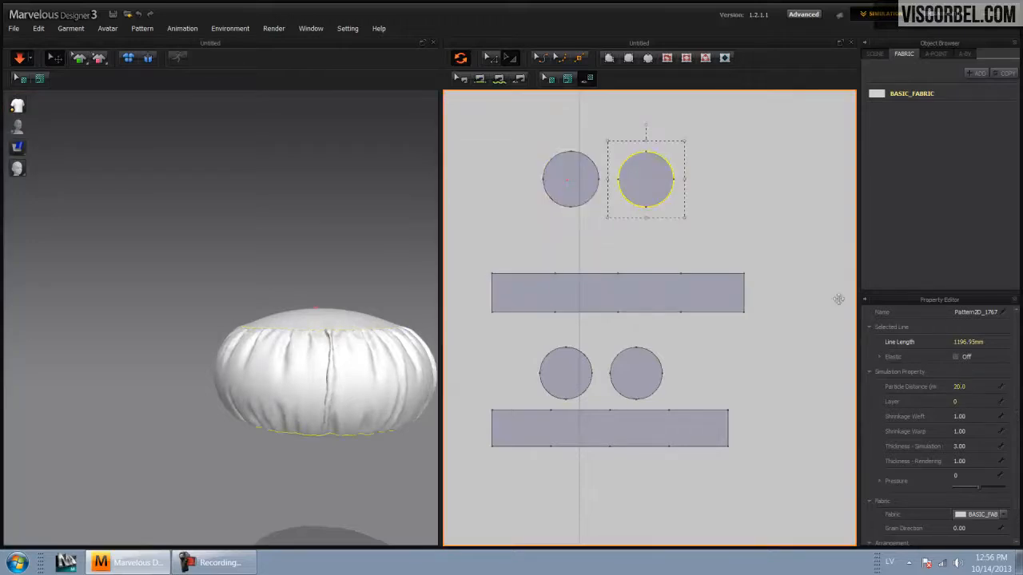
{"action": "left_click", "coordinate": [959, 387]}
{"action": "key", "text": "Return"}
{"action": "left_click", "coordinate": [375, 304]}
{"action": "right_click_drag", "start_coordinate": [375, 303], "coordinate": [352, 285]}
Step: Scale both outer circles down slightly together to a line length of about 2316 mm
{"action": "left_click", "coordinate": [576, 181]}
{"action": "left_click", "coordinate": [640, 180], "text": "shift"}
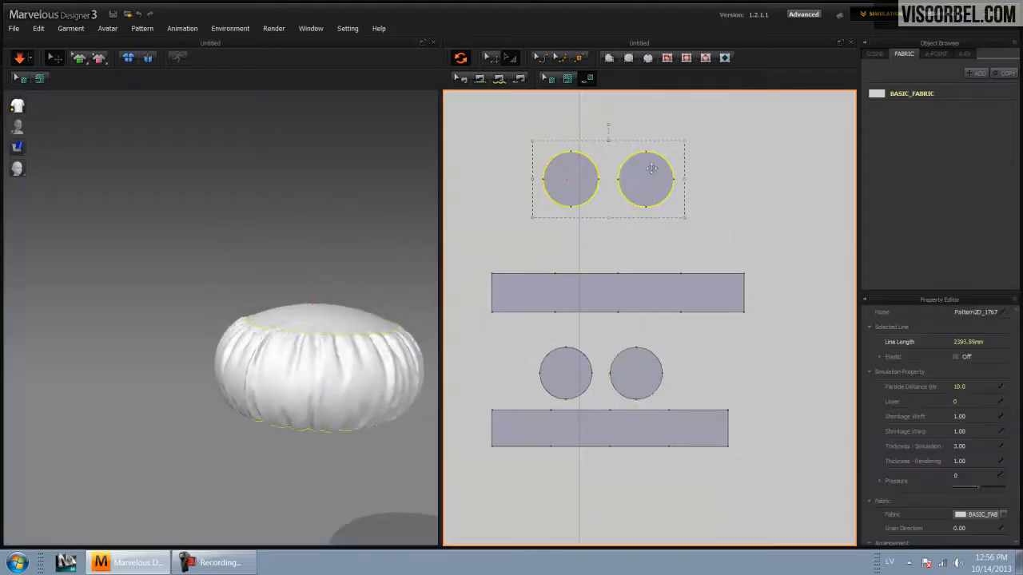
{"action": "left_click_drag", "start_coordinate": [683, 141], "coordinate": [682, 144]}
{"action": "left_click_drag", "start_coordinate": [672, 185], "coordinate": [667, 179]}
{"action": "left_click", "coordinate": [584, 190], "text": "shift"}
{"action": "left_click_drag", "start_coordinate": [679, 143], "coordinate": [679, 146]}
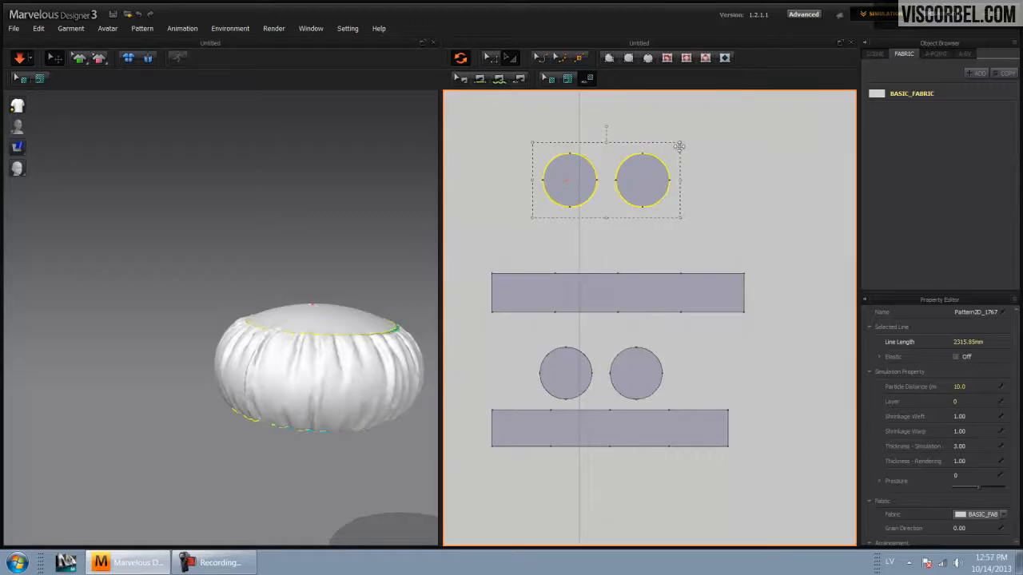
Step: Stretch the outer rectangle upward in two stages to a line length of about 4268 mm
{"action": "left_click", "coordinate": [614, 274]}
{"action": "left_click_drag", "start_coordinate": [617, 256], "coordinate": [618, 250]}
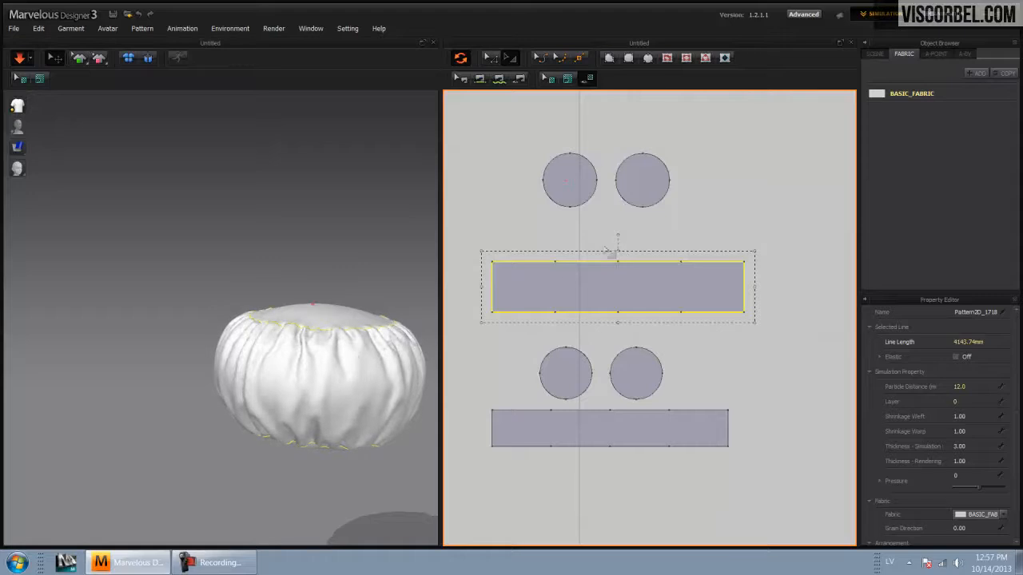
{"action": "left_click_drag", "start_coordinate": [617, 250], "coordinate": [617, 240]}
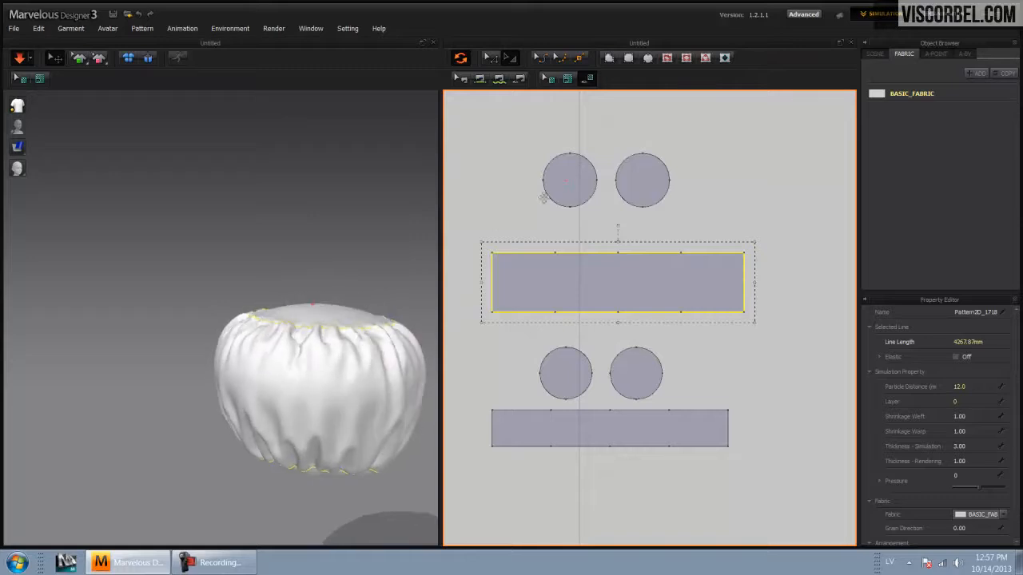
Step: Scale both outer circles down together to a line length of about 1565 mm
{"action": "left_click", "coordinate": [635, 185]}
{"action": "left_click", "coordinate": [574, 175], "text": "shift"}
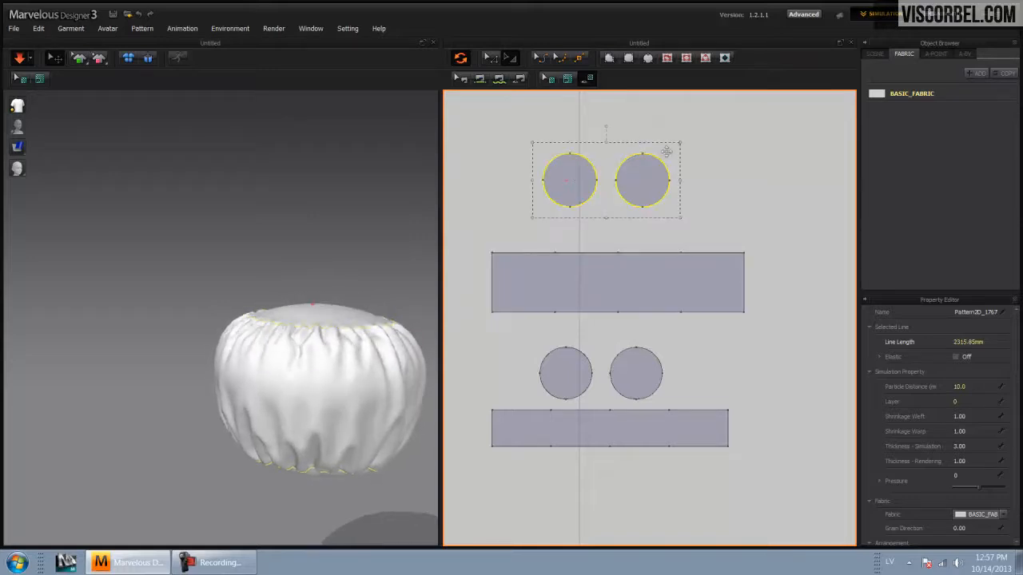
{"action": "left_click_drag", "start_coordinate": [676, 145], "coordinate": [648, 173]}
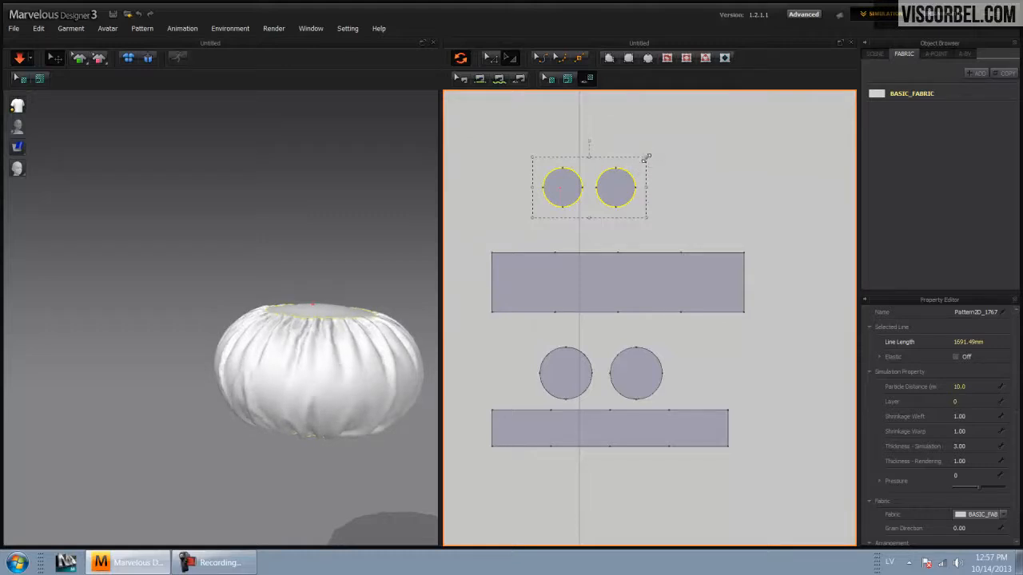
{"action": "left_click_drag", "start_coordinate": [642, 165], "coordinate": [639, 168]}
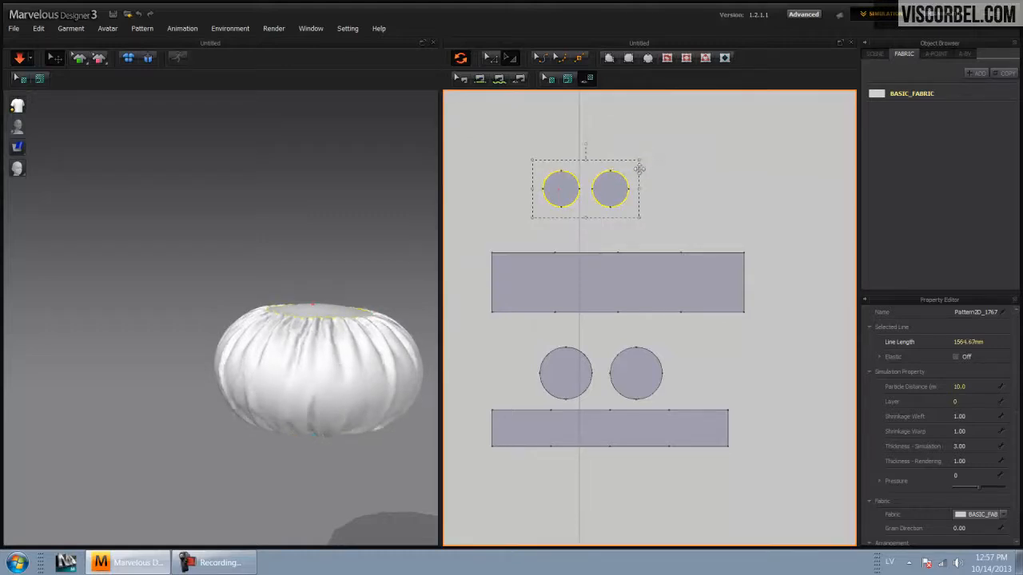
Step: Stretch the outer rectangle downward to a line length of about 4502 mm and shrink both circles to about 774 mm
{"action": "left_click", "coordinate": [620, 276]}
{"action": "left_click_drag", "start_coordinate": [619, 324], "coordinate": [616, 342]}
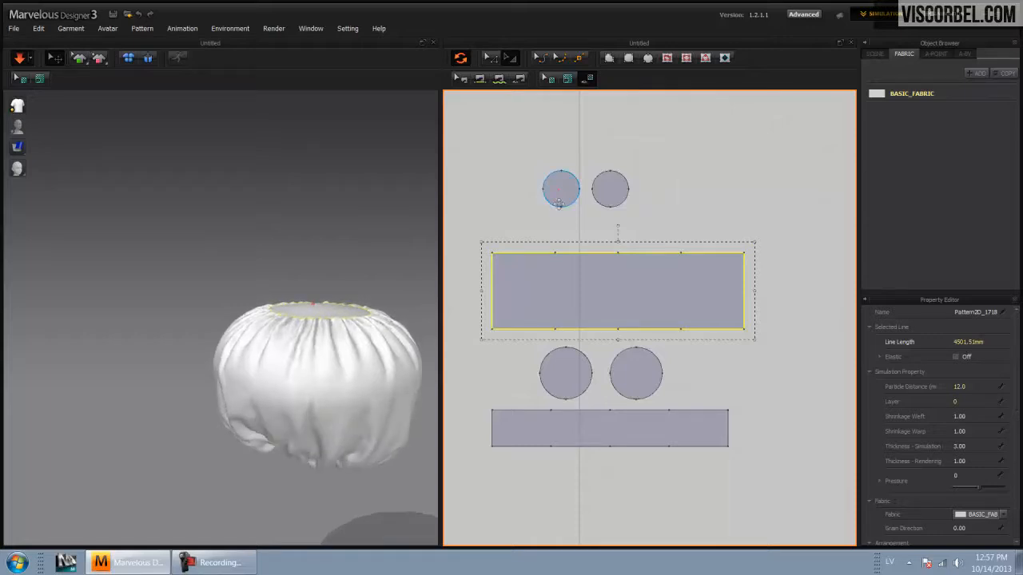
{"action": "left_click", "coordinate": [610, 184]}
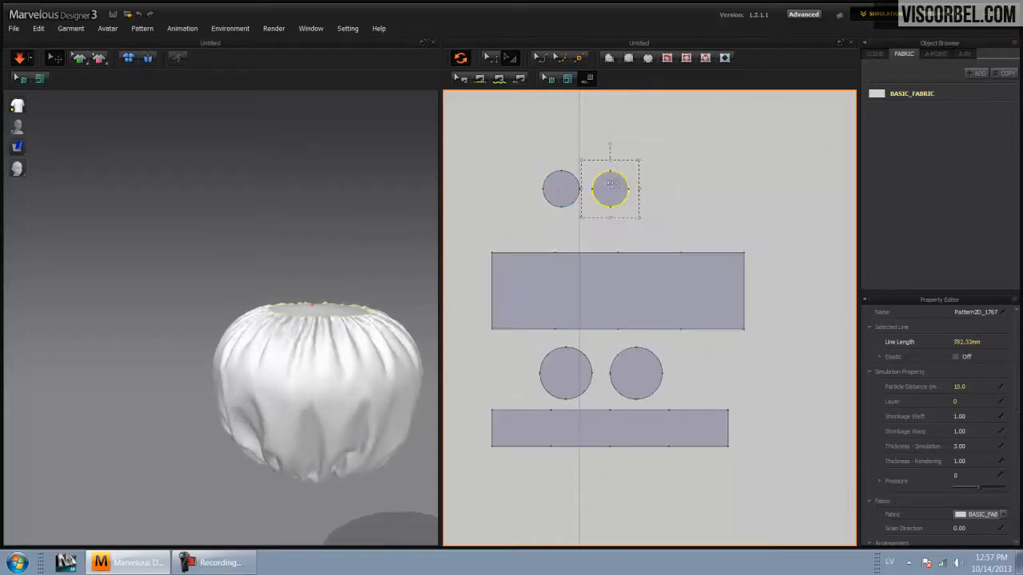
{"action": "left_click", "coordinate": [560, 188], "text": "shift"}
{"action": "left_click_drag", "start_coordinate": [636, 163], "coordinate": [597, 178]}
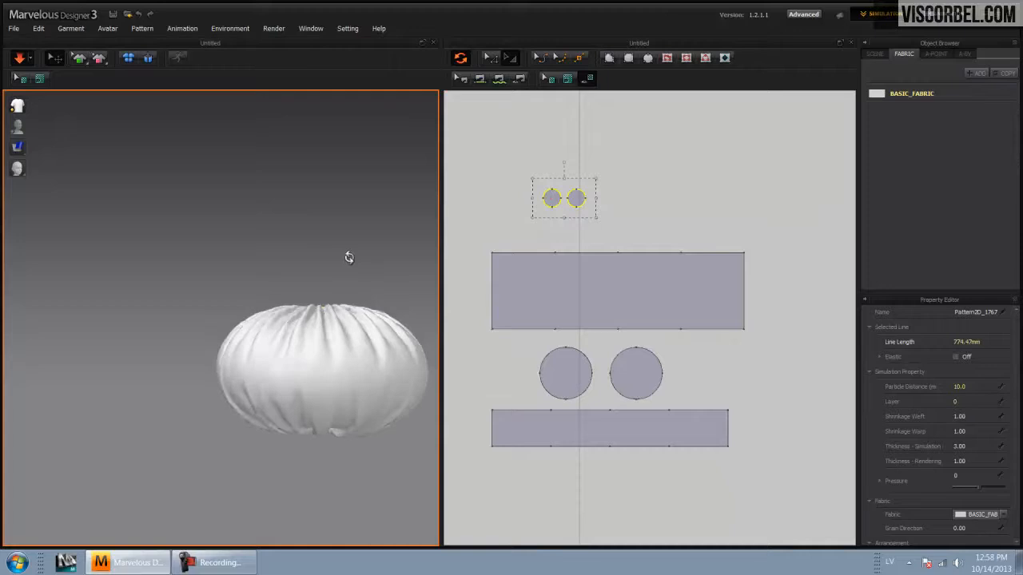
Step: Stretch the outer rectangle upward to a line length of about 4691 mm
{"action": "left_click", "coordinate": [627, 281]}
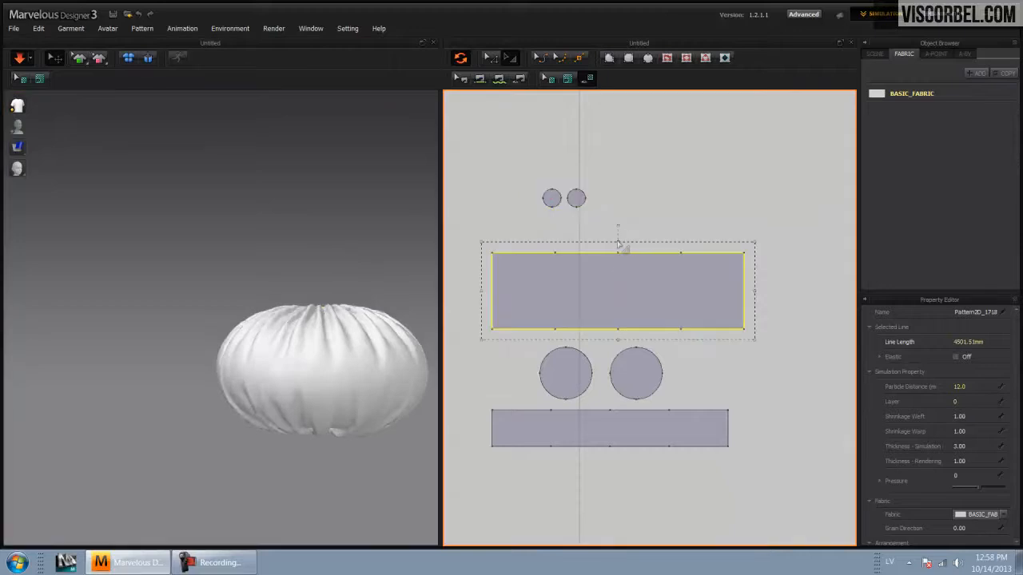
{"action": "left_click_drag", "start_coordinate": [618, 235], "coordinate": [617, 222]}
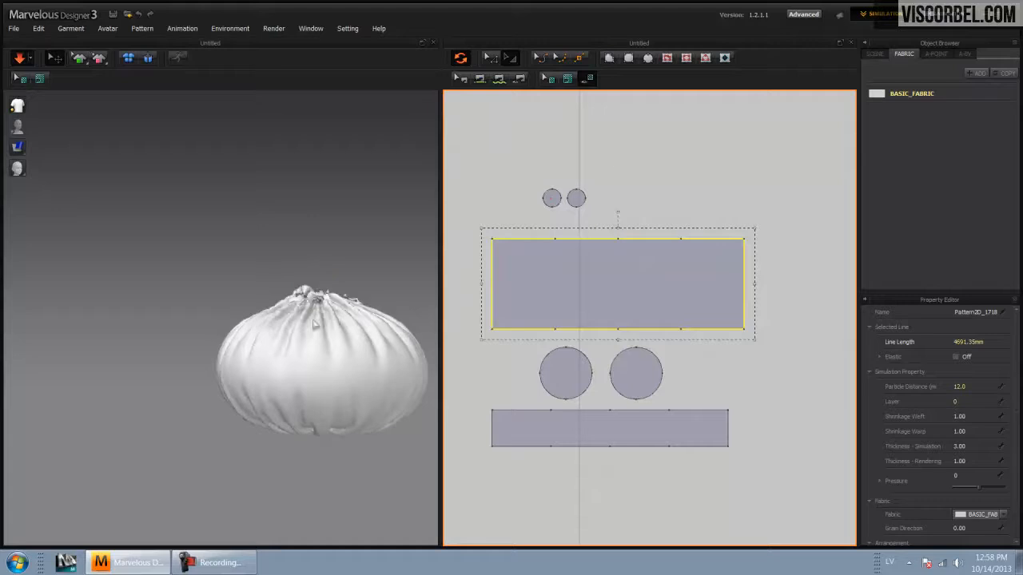
Step: Select both small outer circles and switch the garment display to mesh
{"action": "left_click_drag", "start_coordinate": [619, 158], "coordinate": [533, 216]}
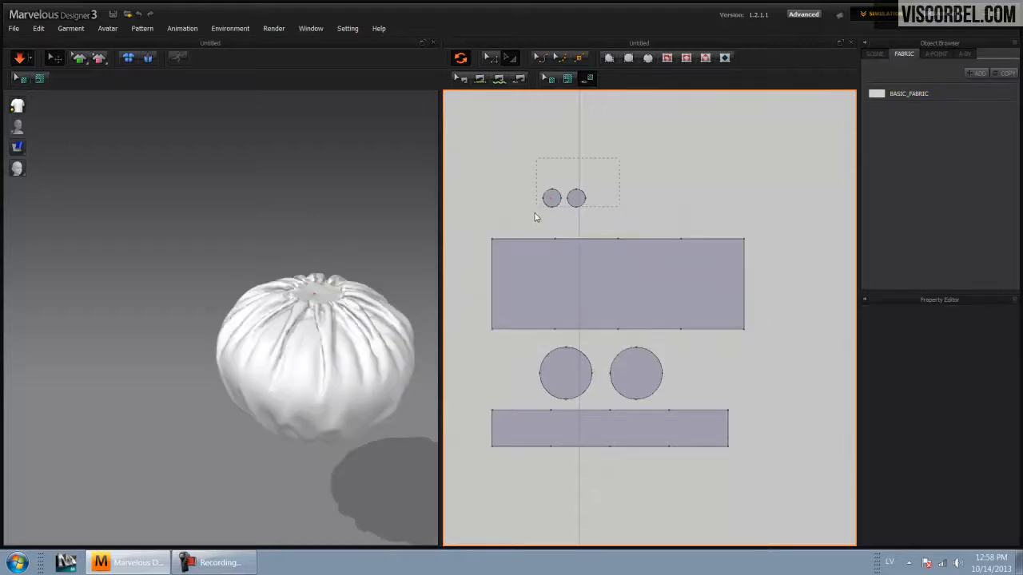
{"action": "middle_click_drag", "start_coordinate": [552, 188], "coordinate": [568, 275]}
{"action": "scroll", "coordinate": [328, 291], "scroll_direction": "up", "scroll_amount": 2}
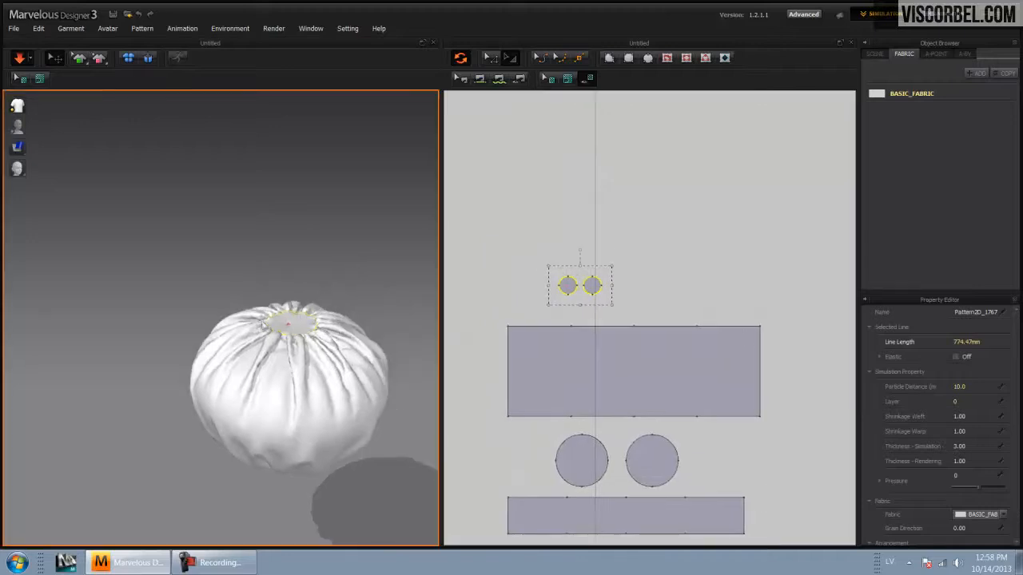
{"action": "scroll", "coordinate": [330, 312], "scroll_direction": "up", "scroll_amount": 3}
{"action": "scroll", "coordinate": [339, 324], "scroll_direction": "up", "scroll_amount": 2}
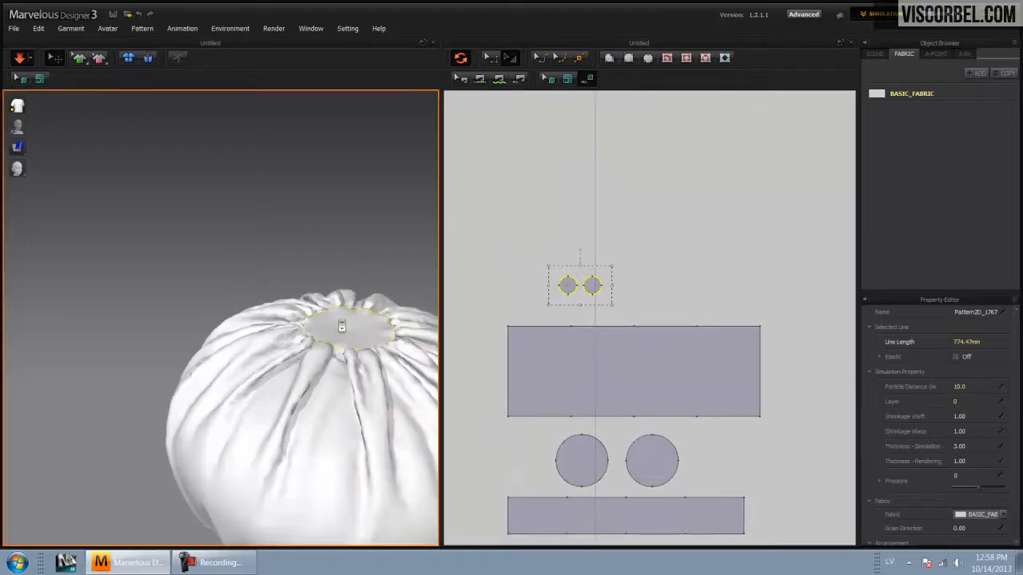
{"action": "scroll", "coordinate": [341, 326], "scroll_direction": "up", "scroll_amount": 1}
{"action": "right_click_drag", "start_coordinate": [361, 321], "coordinate": [367, 338]}
{"action": "middle_click_drag", "start_coordinate": [320, 356], "coordinate": [268, 375]}
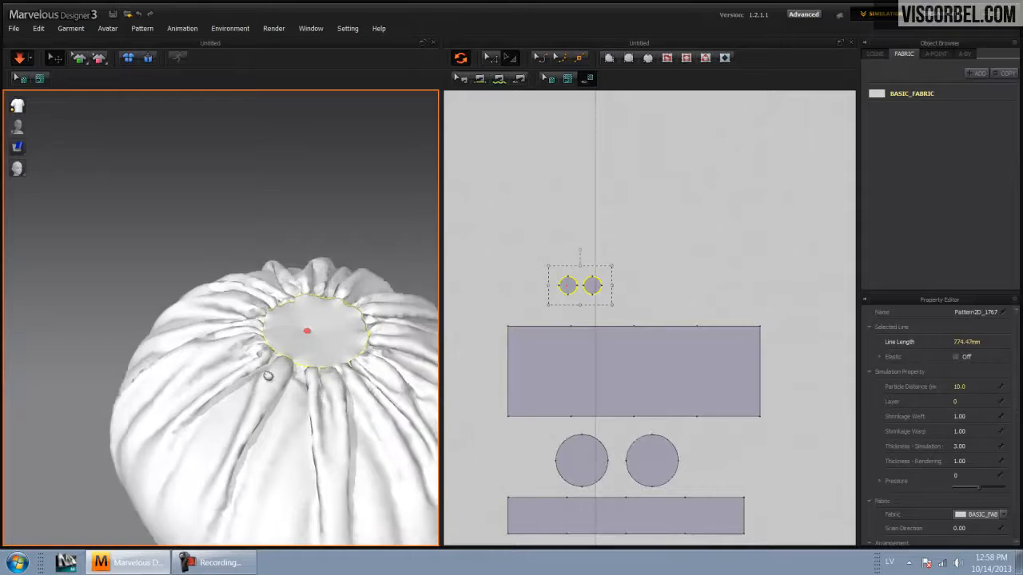
{"action": "scroll", "coordinate": [268, 375], "scroll_direction": "up", "scroll_amount": 4}
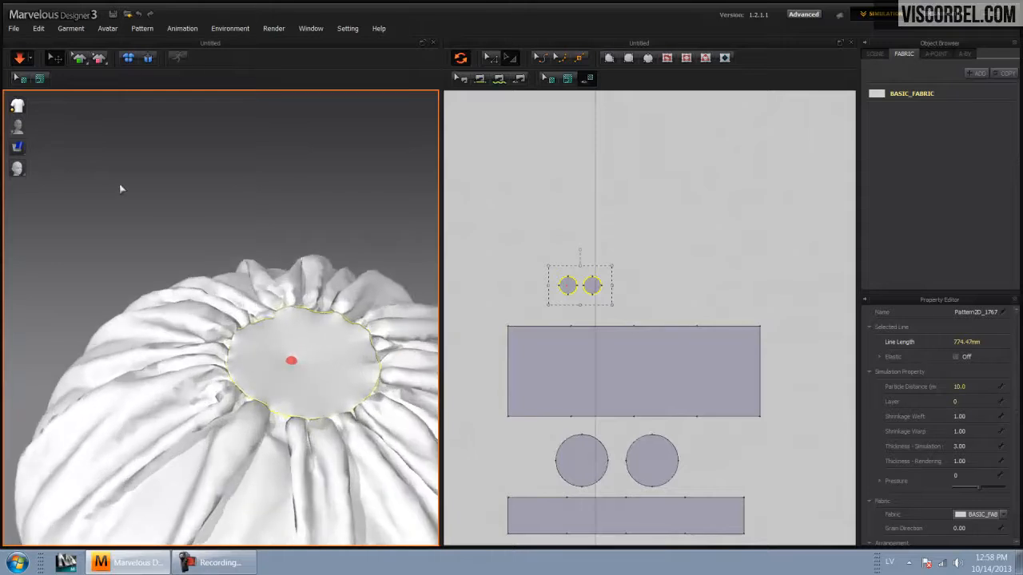
{"action": "mouse_move", "coordinate": [17, 147]}
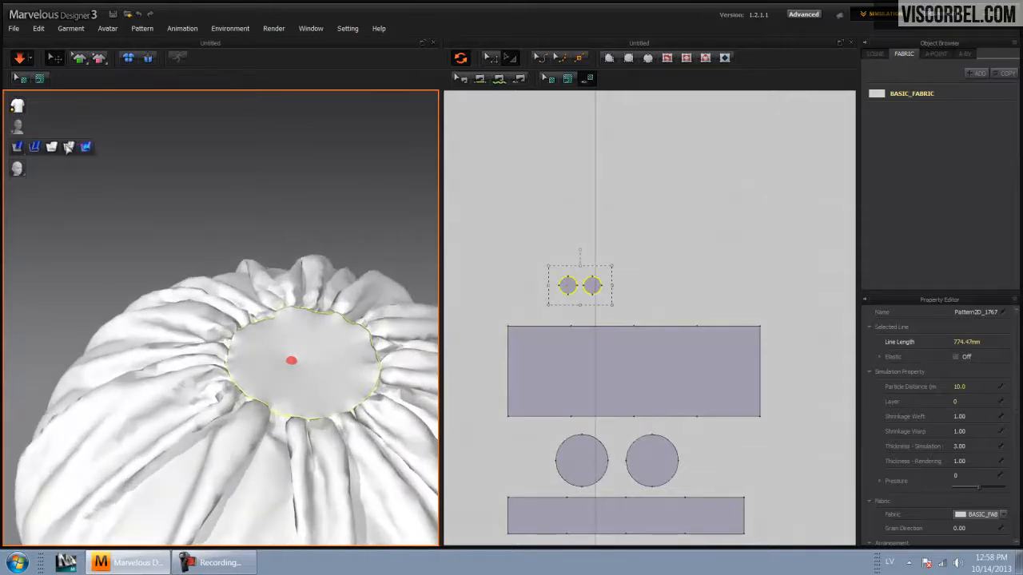
{"action": "left_click", "coordinate": [67, 147]}
Step: Scale both outer circles down to a line length of about 394 mm and set their particle distance to 5
{"action": "left_click_drag", "start_coordinate": [612, 265], "coordinate": [596, 286]}
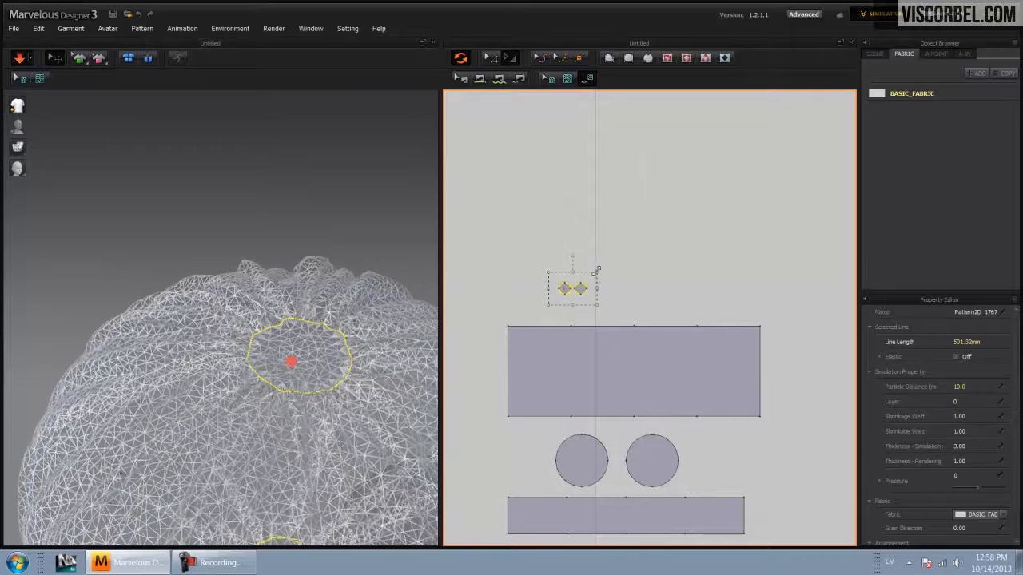
{"action": "left_click_drag", "start_coordinate": [591, 277], "coordinate": [587, 277]}
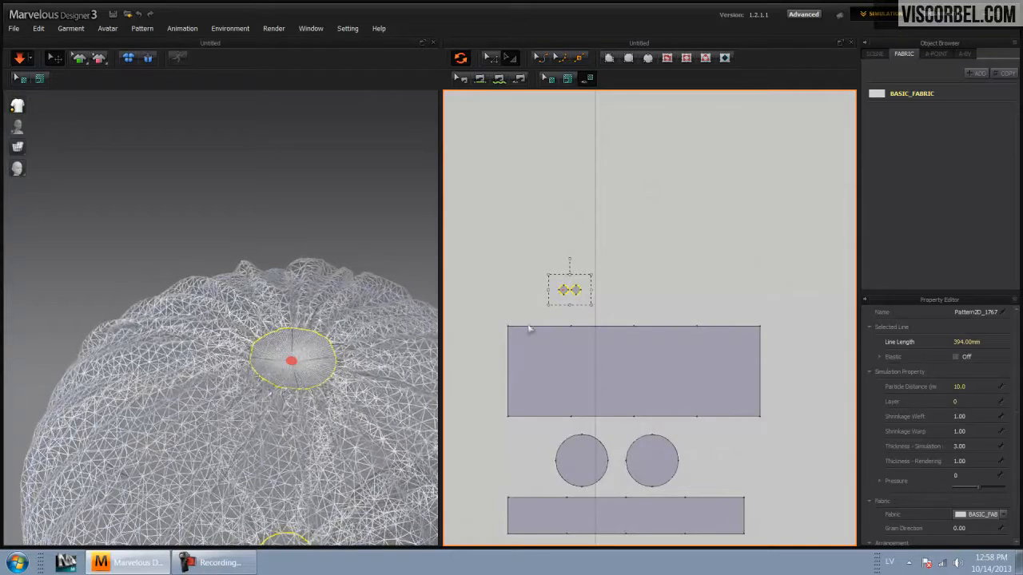
{"action": "left_click", "coordinate": [967, 387]}
{"action": "type", "text": "5"}
{"action": "key", "text": "Return"}
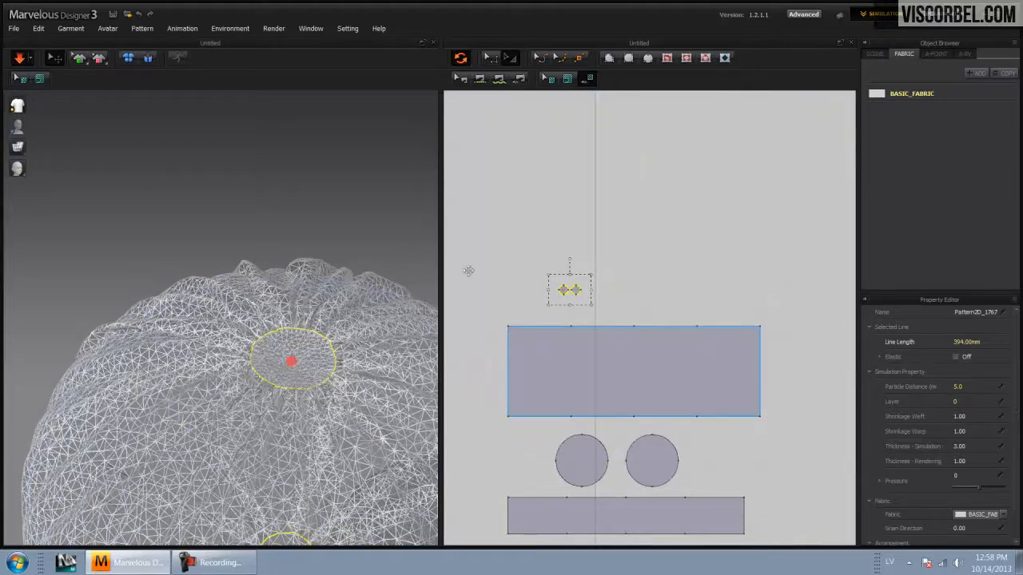
Step: Switch the garment display from mesh to the thick textured surface
{"action": "left_click", "coordinate": [17, 149]}
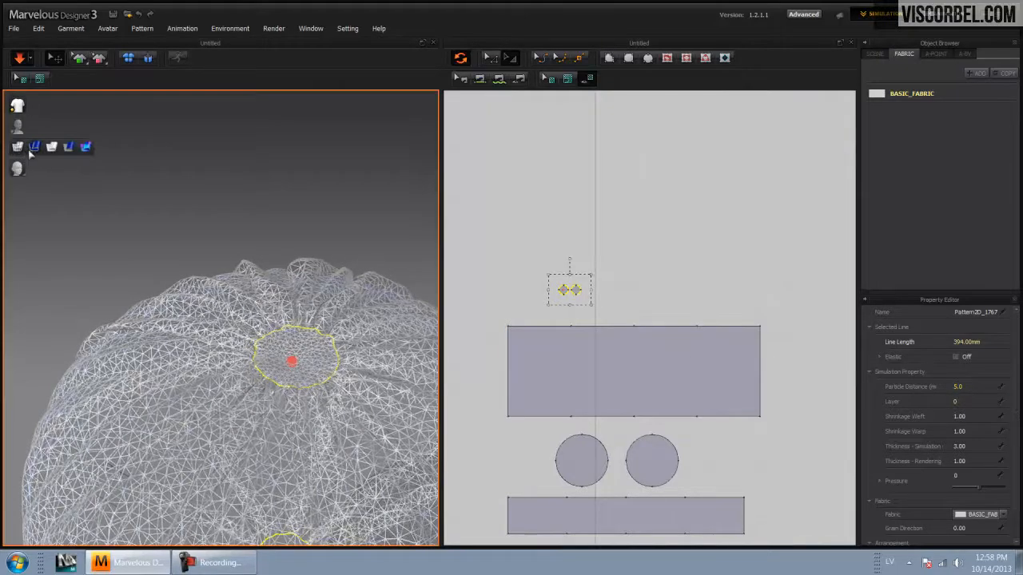
{"action": "left_click", "coordinate": [27, 149]}
{"action": "right_click_drag", "start_coordinate": [342, 208], "coordinate": [310, 294]}
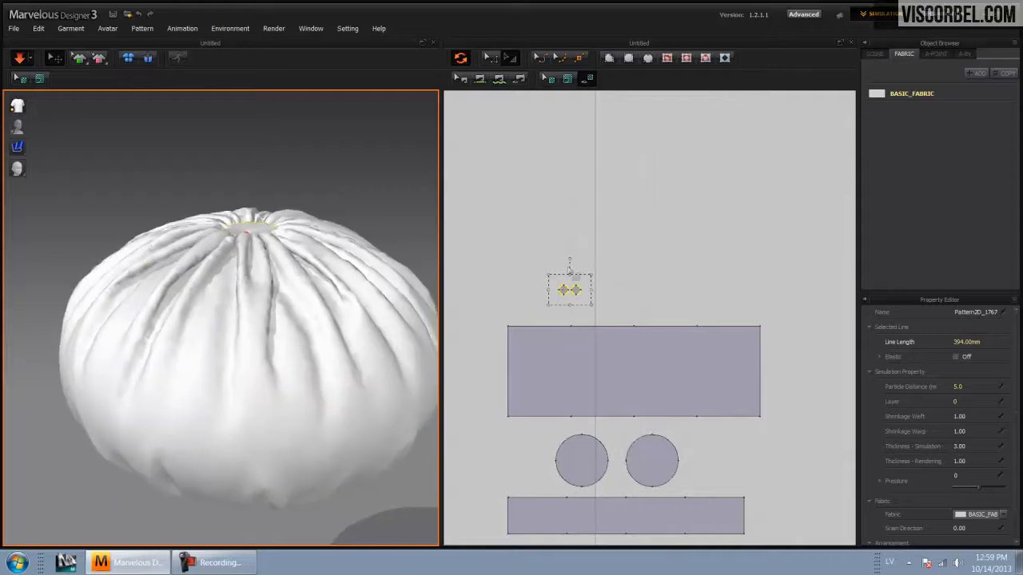
Step: Scale both outer circles down together in two stages to a line length of about 187 mm
{"action": "scroll", "coordinate": [585, 282], "scroll_direction": "up", "scroll_amount": 3}
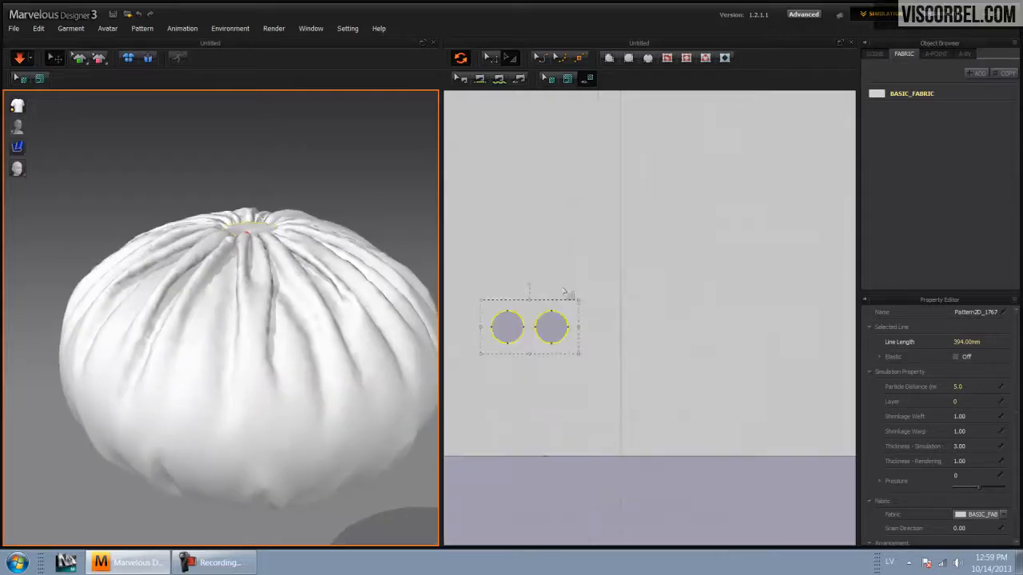
{"action": "left_click", "coordinate": [573, 288]}
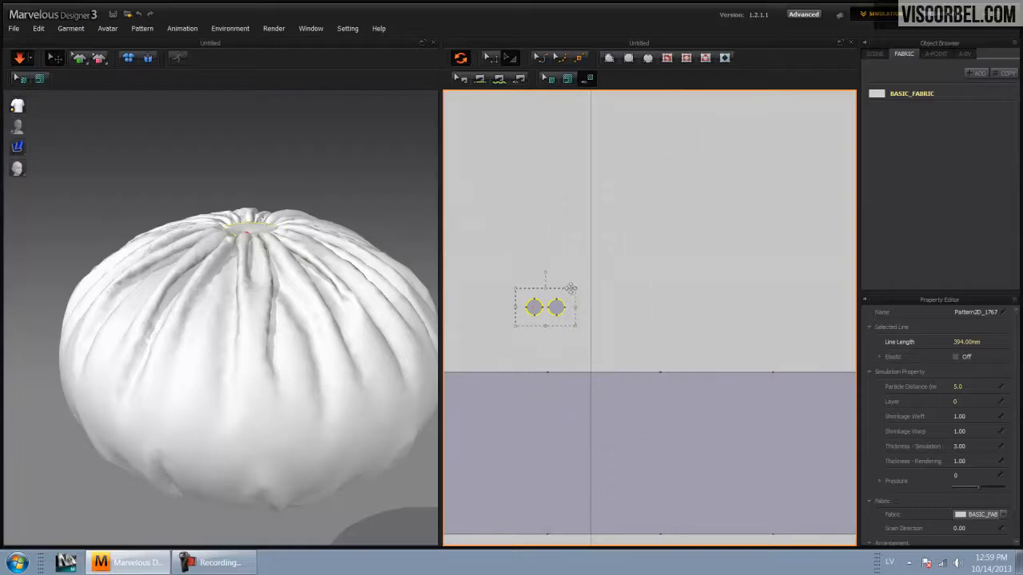
{"action": "left_click_drag", "start_coordinate": [568, 290], "coordinate": [570, 299]}
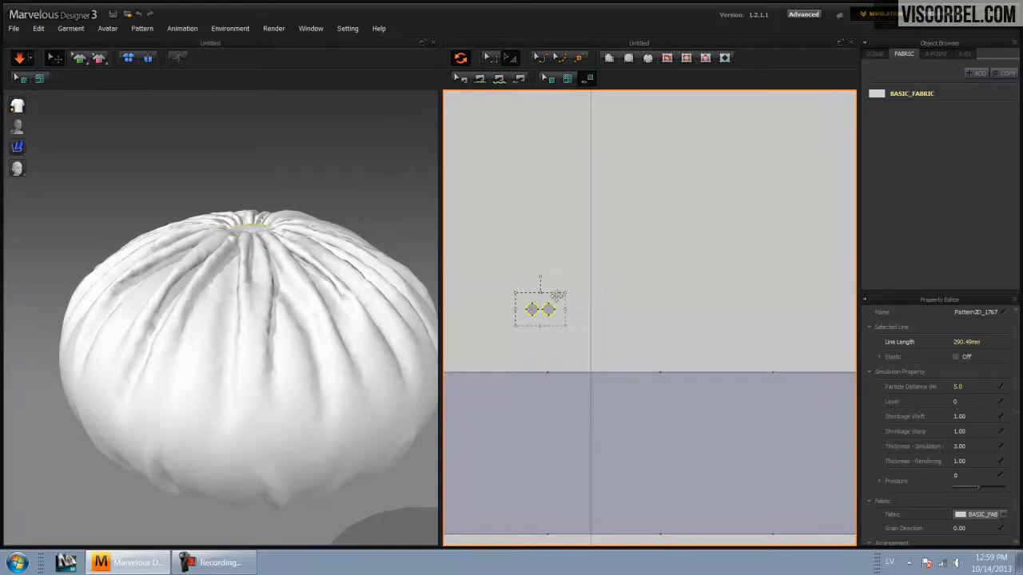
{"action": "left_click_drag", "start_coordinate": [554, 298], "coordinate": [547, 301]}
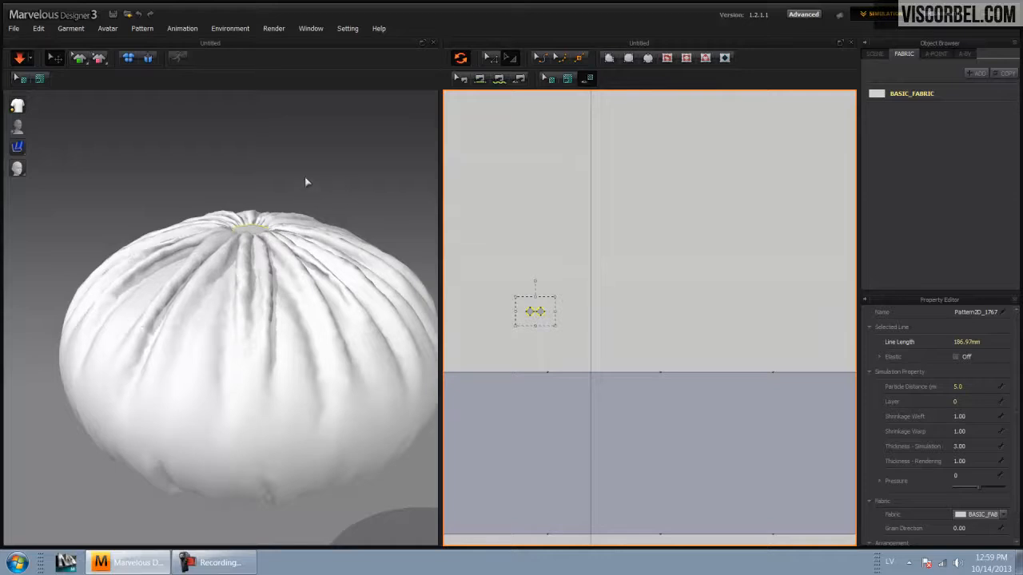
Step: Select the inner cushion's two circles and rectangle and unfreeze them
{"action": "right_click_drag", "start_coordinate": [242, 171], "coordinate": [356, 362]}
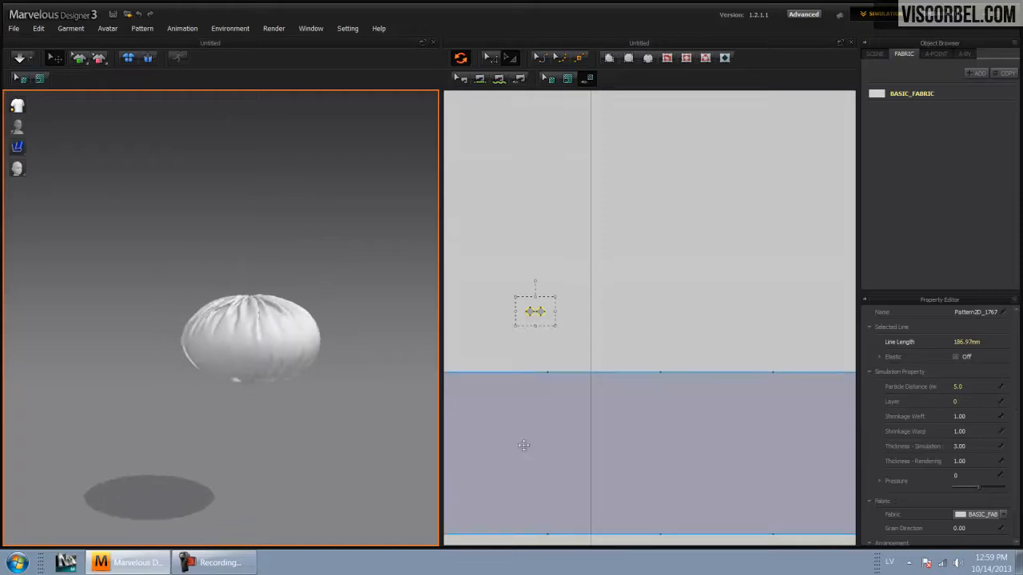
{"action": "scroll", "coordinate": [605, 453], "scroll_direction": "up", "scroll_amount": 2}
{"action": "scroll", "coordinate": [601, 440], "scroll_direction": "up", "scroll_amount": 2}
{"action": "scroll", "coordinate": [601, 440], "scroll_direction": "down", "scroll_amount": 8}
{"action": "middle_click_drag", "start_coordinate": [596, 442], "coordinate": [610, 278]}
{"action": "scroll", "coordinate": [610, 278], "scroll_direction": "down", "scroll_amount": 1}
{"action": "left_click_drag", "start_coordinate": [715, 398], "coordinate": [548, 308]}
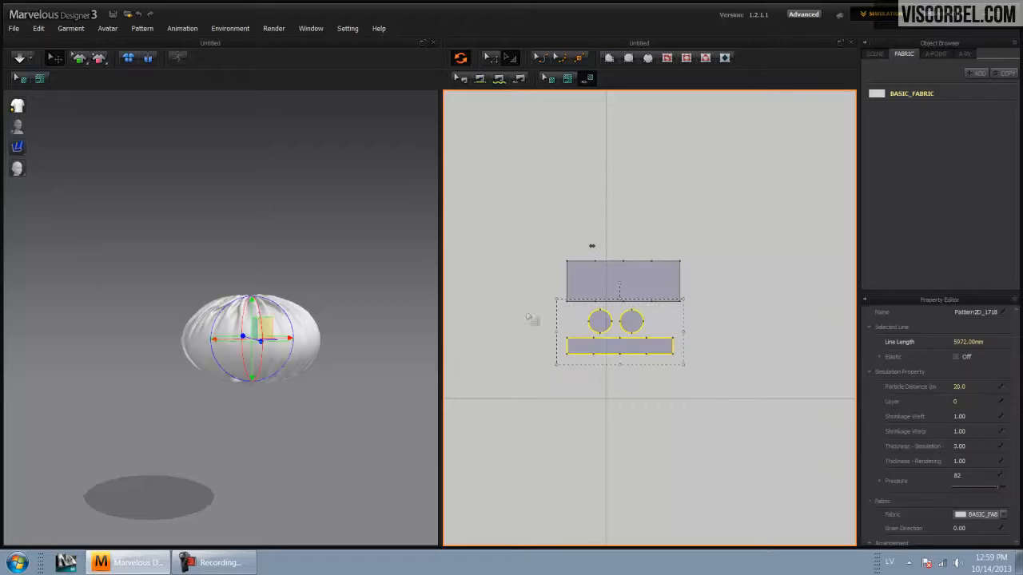
{"action": "scroll", "coordinate": [320, 373], "scroll_direction": "up", "scroll_amount": 4}
{"action": "scroll", "coordinate": [324, 416], "scroll_direction": "up", "scroll_amount": 4}
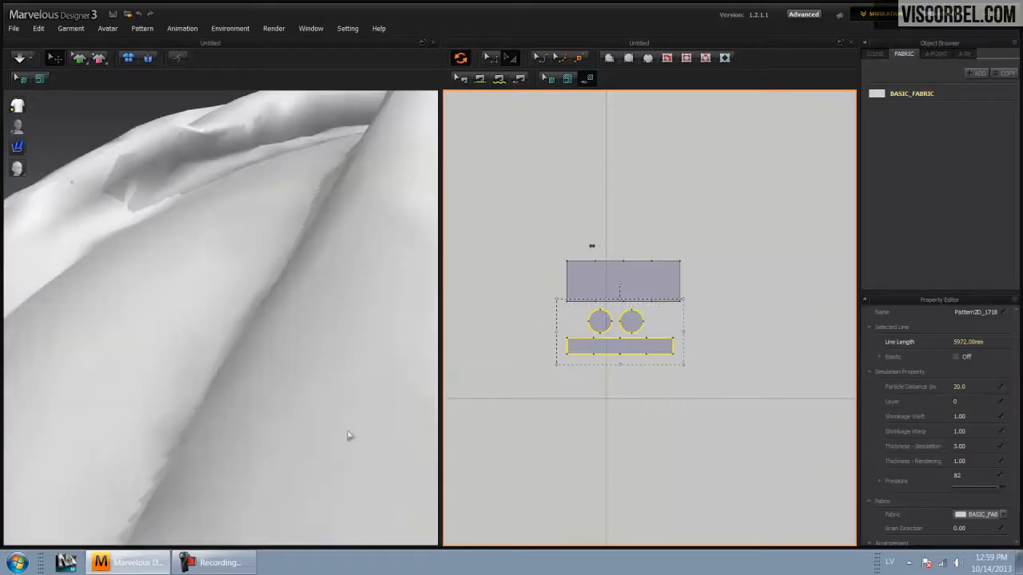
{"action": "scroll", "coordinate": [171, 269], "scroll_direction": "up", "scroll_amount": 2}
{"action": "right_click", "coordinate": [275, 313]}
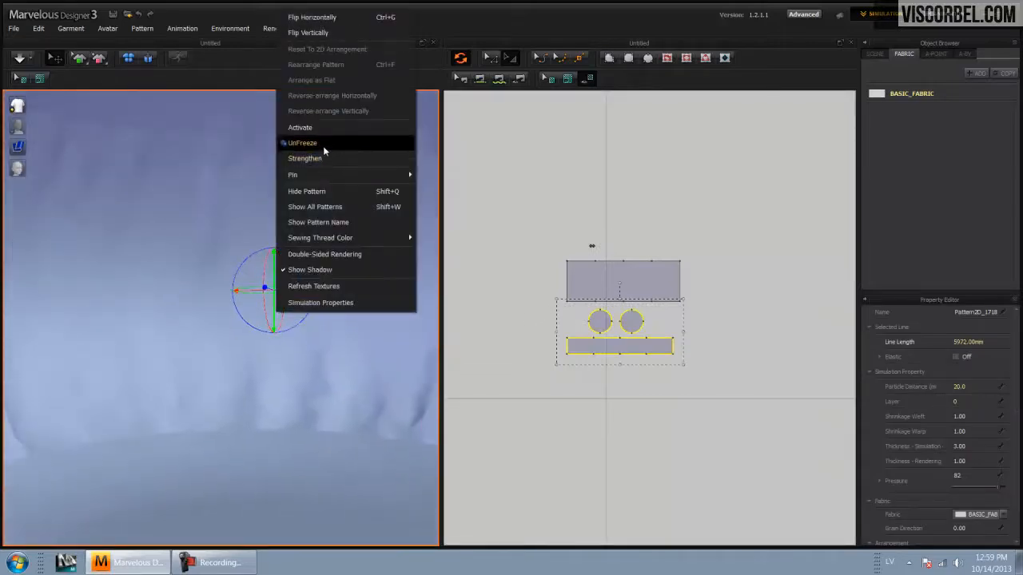
{"action": "left_click", "coordinate": [322, 147]}
{"action": "scroll", "coordinate": [252, 390], "scroll_direction": "down", "scroll_amount": 6}
Step: Run the simulation so the whole pouf drops onto the floor and settles
{"action": "key", "text": "space"}
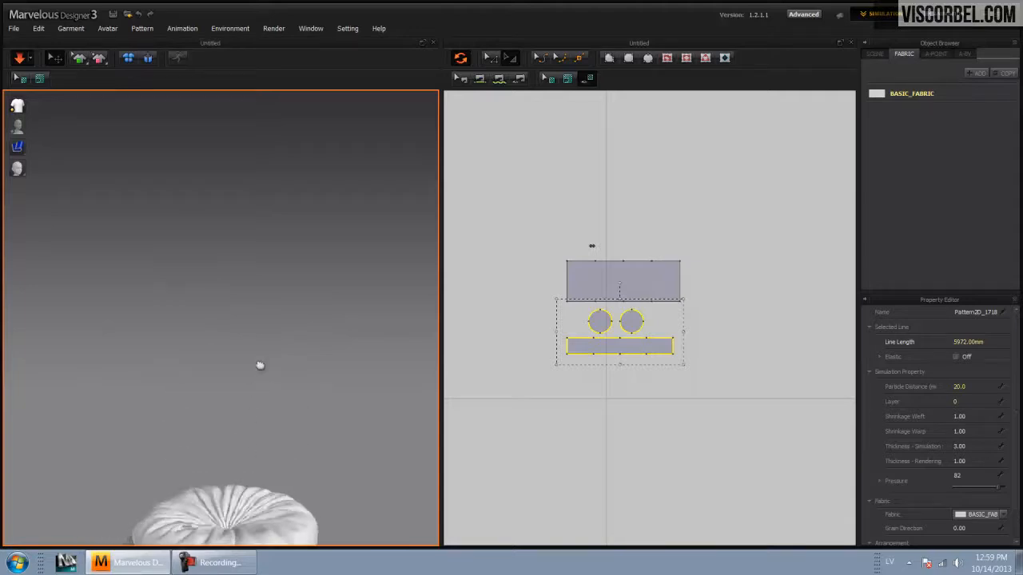
{"action": "middle_click_drag", "start_coordinate": [252, 452], "coordinate": [260, 344]}
{"action": "key", "text": "space"}
{"action": "key", "text": "space"}
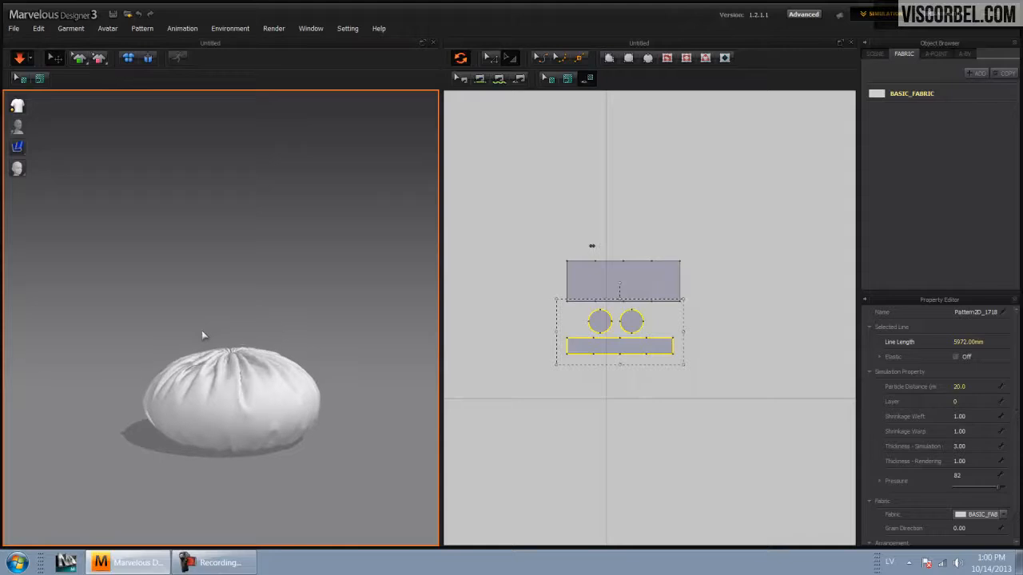
{"action": "key", "text": "space"}
Step: Resume the simulation and tug the outer cover at several points near its lower edge to adjust the folds
{"action": "right_click_drag", "start_coordinate": [197, 332], "coordinate": [185, 421]}
{"action": "scroll", "coordinate": [218, 364], "scroll_direction": "up", "scroll_amount": 5}
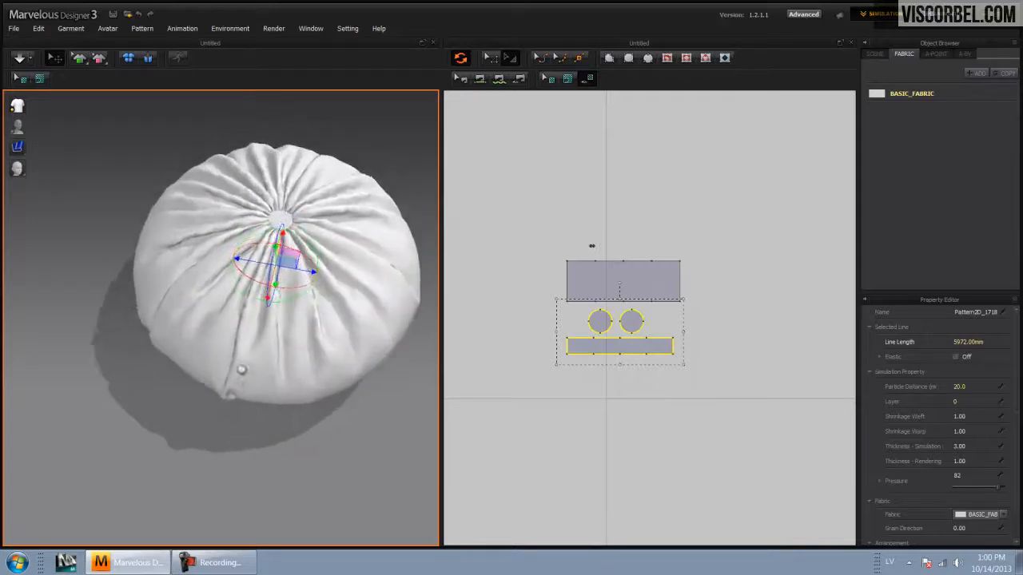
{"action": "key", "text": "space"}
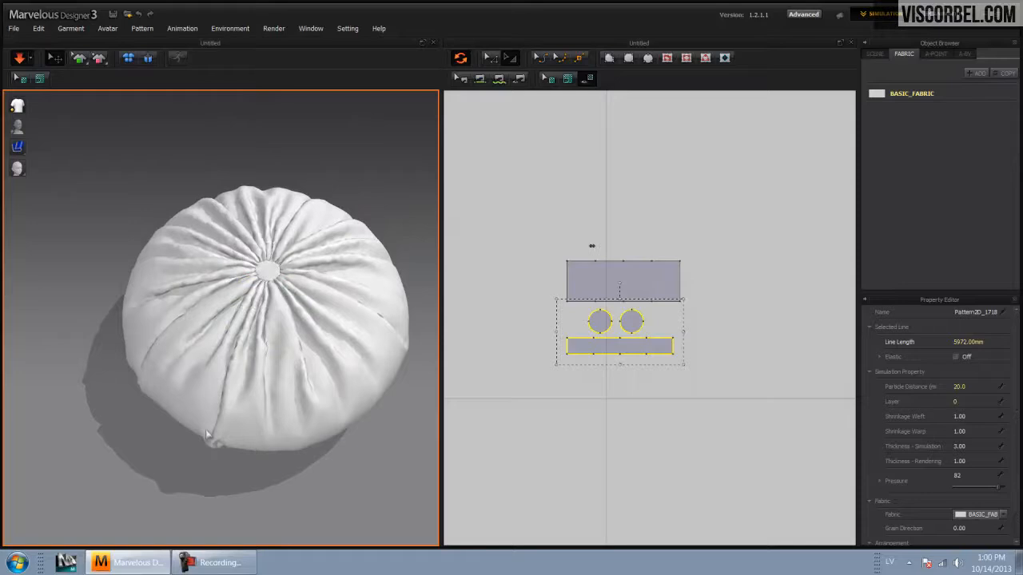
{"action": "left_click", "coordinate": [189, 431]}
{"action": "left_click_drag", "start_coordinate": [189, 431], "coordinate": [183, 418]}
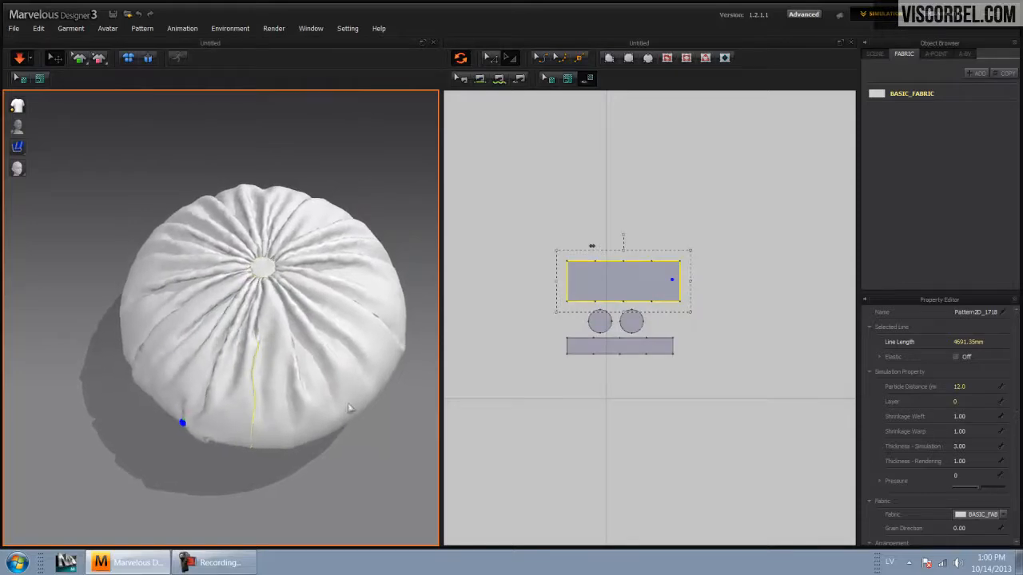
{"action": "left_click_drag", "start_coordinate": [344, 411], "coordinate": [336, 429]}
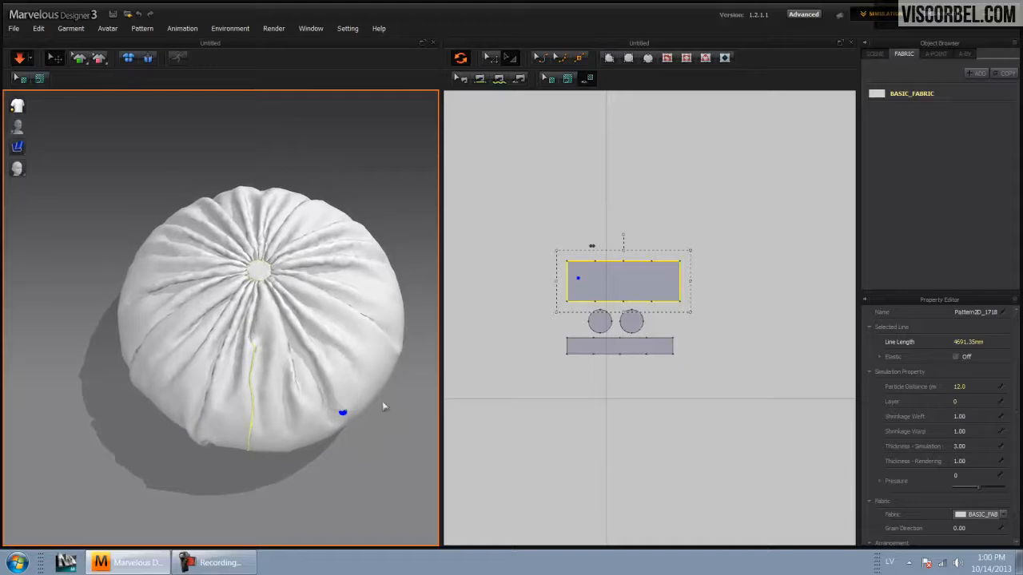
Step: Pin and tug several points on the outer cover's folds and rim during simulation, and remove all the pins
{"action": "right_click_drag", "start_coordinate": [354, 425], "coordinate": [345, 426]}
{"action": "right_click_drag", "start_coordinate": [318, 384], "coordinate": [311, 377]}
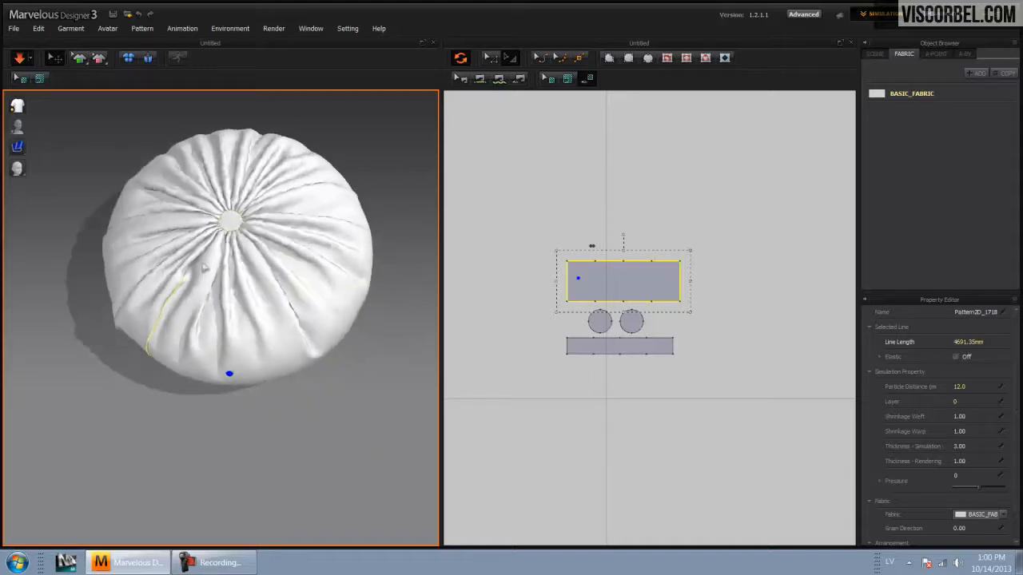
{"action": "left_click_drag", "start_coordinate": [206, 274], "coordinate": [222, 254]}
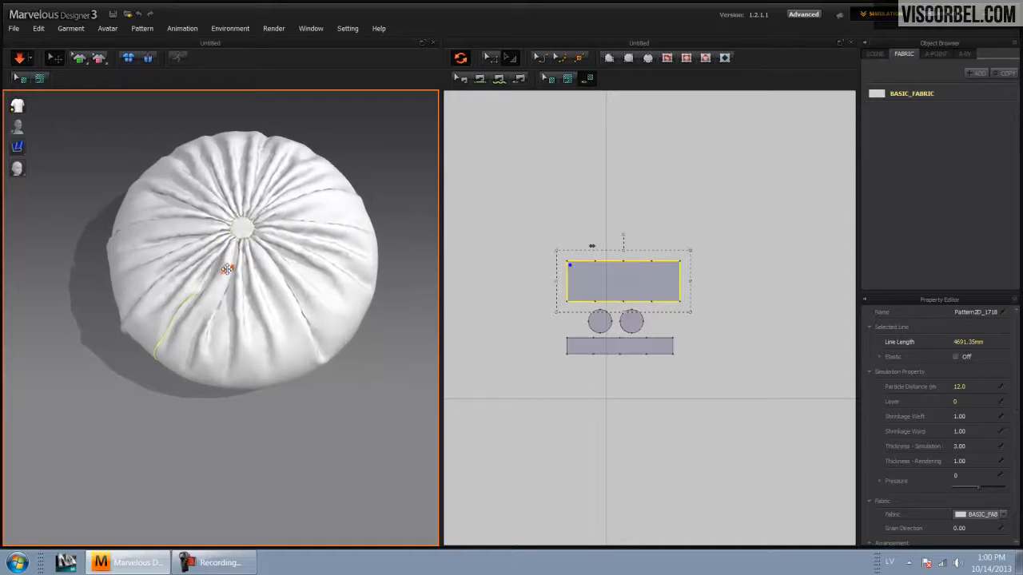
{"action": "left_click", "coordinate": [204, 315]}
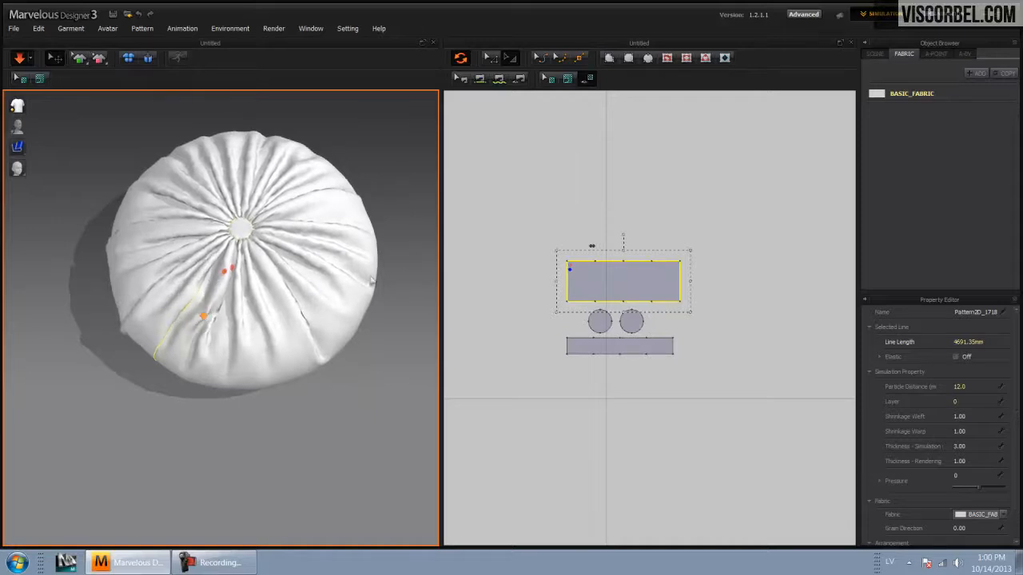
{"action": "left_click", "coordinate": [353, 310]}
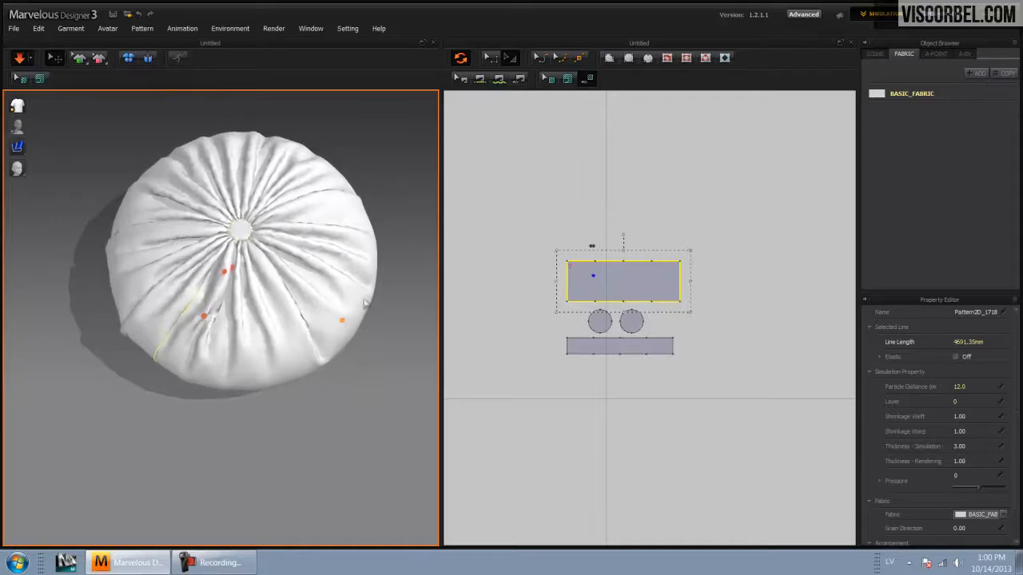
{"action": "left_click_drag", "start_coordinate": [360, 309], "coordinate": [359, 321]}
{"action": "left_click", "coordinate": [365, 224]}
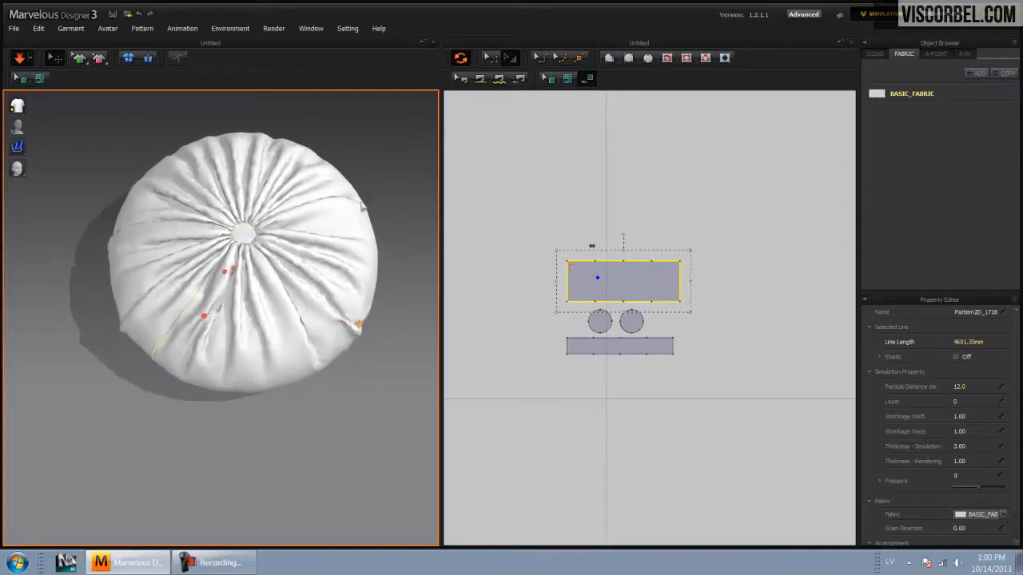
{"action": "left_click_drag", "start_coordinate": [357, 213], "coordinate": [367, 212]}
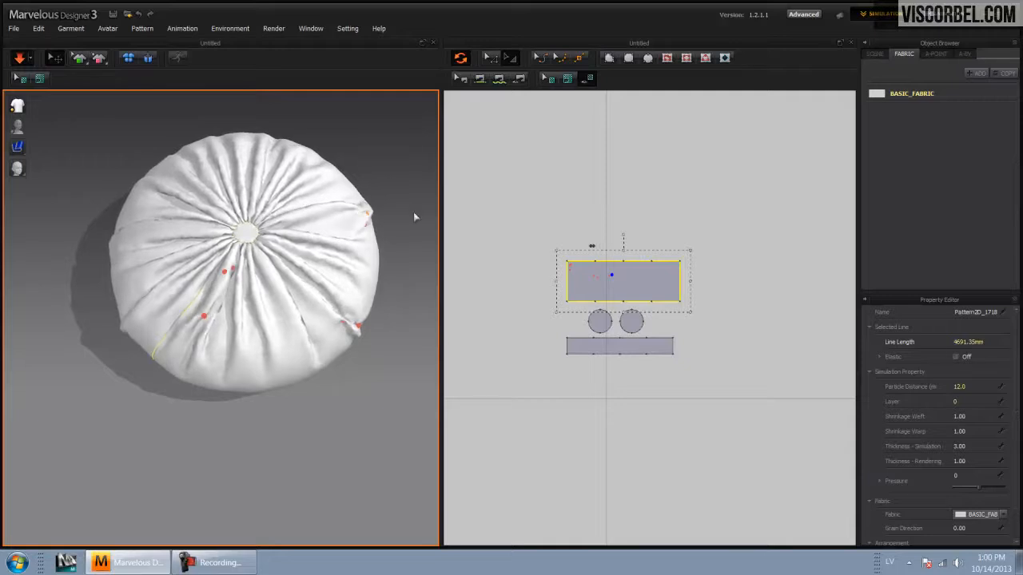
{"action": "key", "text": "ctrl+w"}
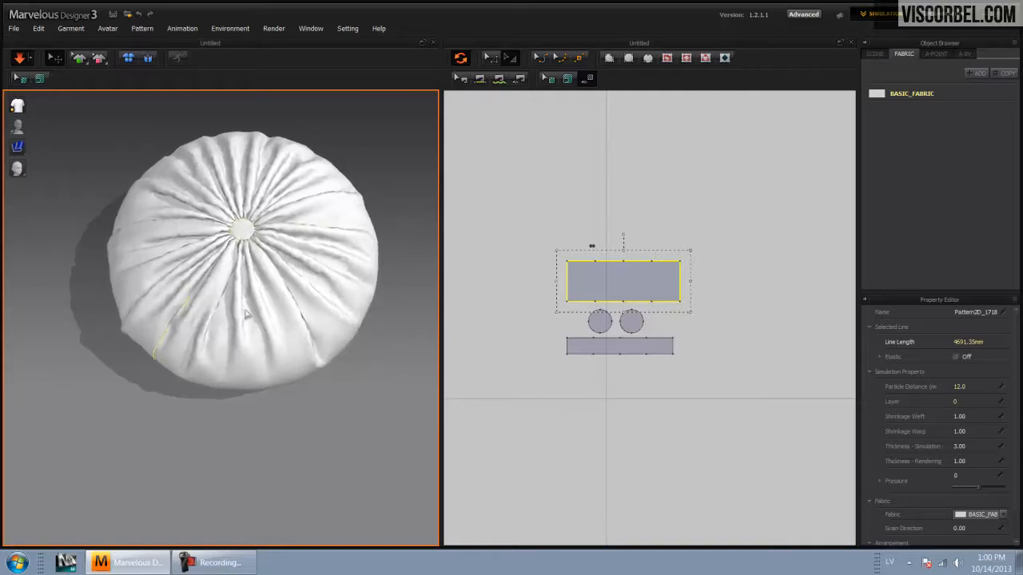
Step: Stop the simulation and view the settled pouf from the side
{"action": "key", "text": "space"}
{"action": "right_click_drag", "start_coordinate": [239, 410], "coordinate": [263, 188]}
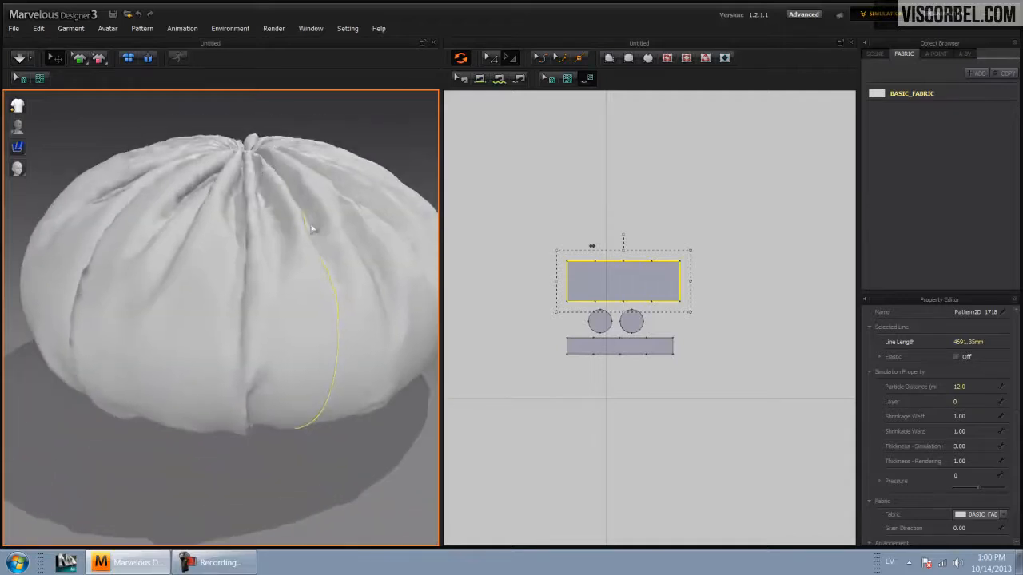
Step: Select the inner cushion's strip and both circles and set their particle distance to 12 mm
{"action": "left_click_drag", "start_coordinate": [707, 376], "coordinate": [526, 317]}
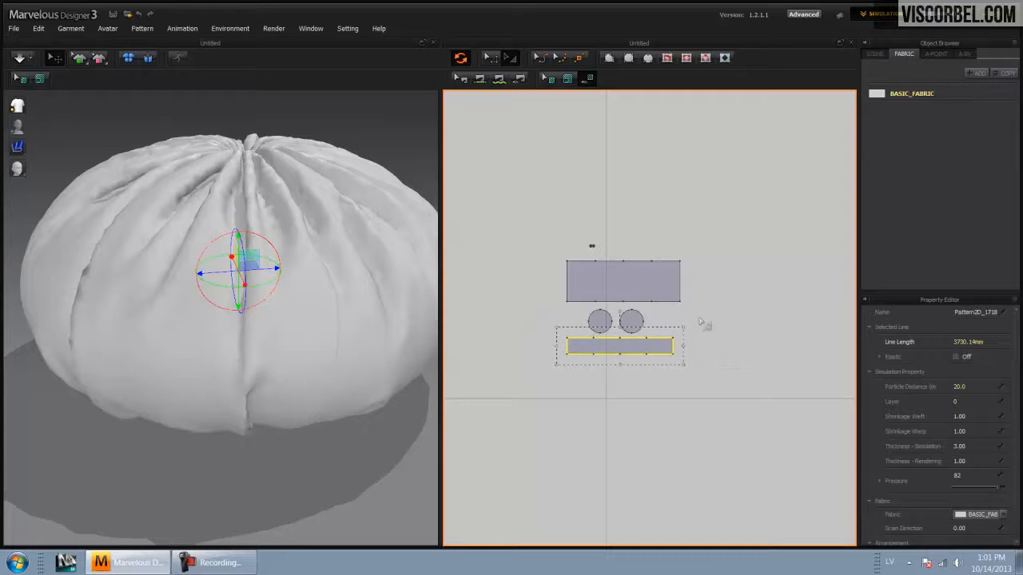
{"action": "left_click", "coordinate": [717, 319]}
{"action": "left_click_drag", "start_coordinate": [685, 312], "coordinate": [537, 384]}
{"action": "double_click", "coordinate": [961, 387]}
{"action": "type", "text": "12"}
{"action": "key", "text": "Return"}
Step: Toggle Freeze on the selected inner cushion patterns from inside the pouf
{"action": "scroll", "coordinate": [285, 384], "scroll_direction": "up", "scroll_amount": 5}
{"action": "scroll", "coordinate": [286, 397], "scroll_direction": "up", "scroll_amount": 3}
{"action": "scroll", "coordinate": [294, 398], "scroll_direction": "down", "scroll_amount": 2}
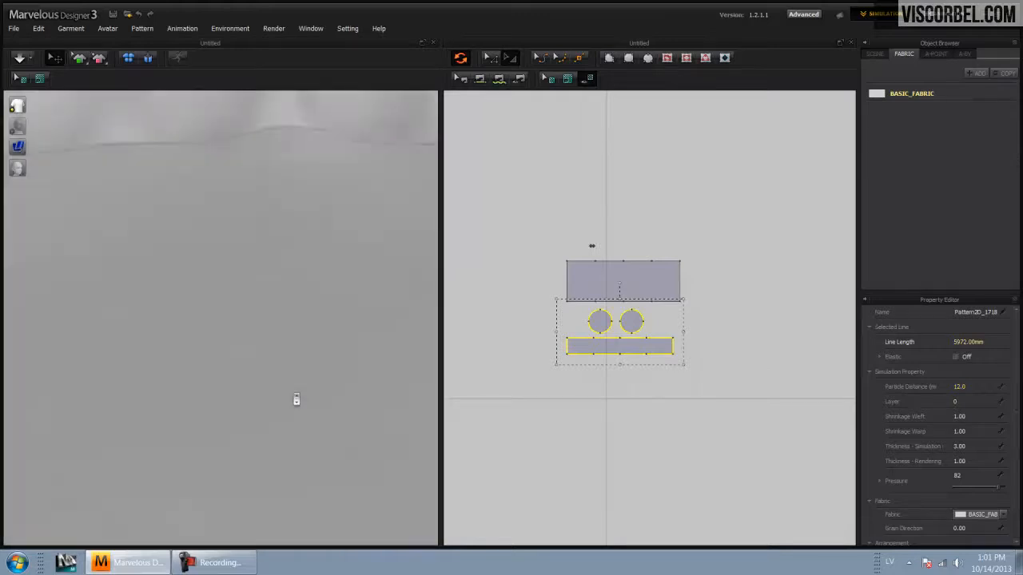
{"action": "right_click", "coordinate": [300, 300]}
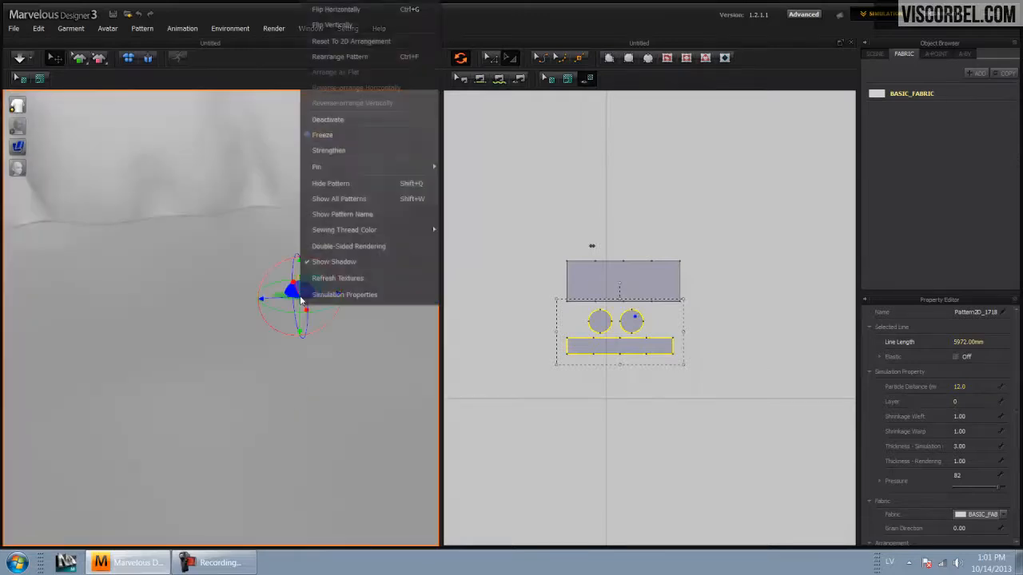
{"action": "left_click", "coordinate": [351, 136]}
{"action": "scroll", "coordinate": [303, 381], "scroll_direction": "down", "scroll_amount": 3}
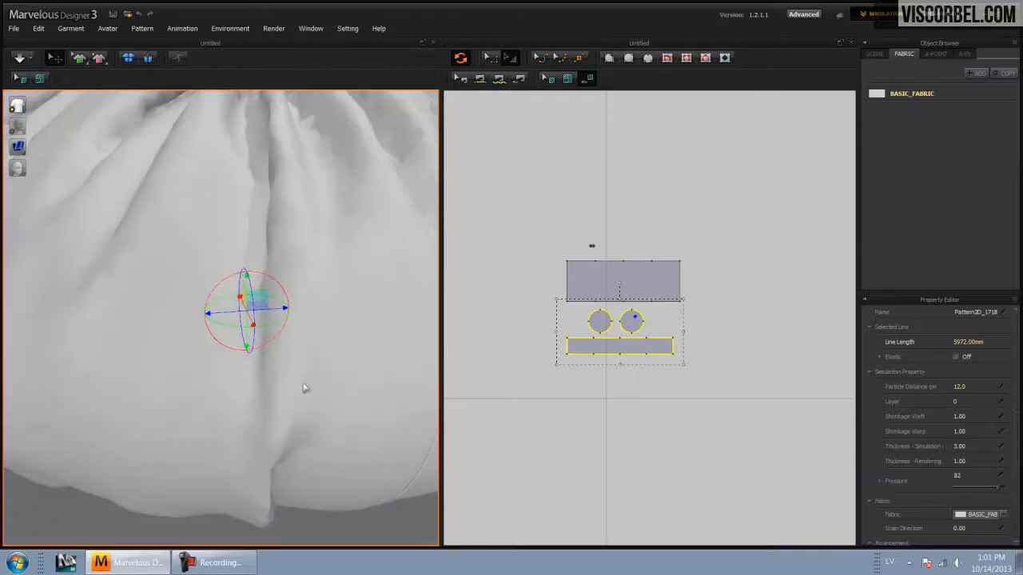
{"action": "scroll", "coordinate": [319, 400], "scroll_direction": "down", "scroll_amount": 3}
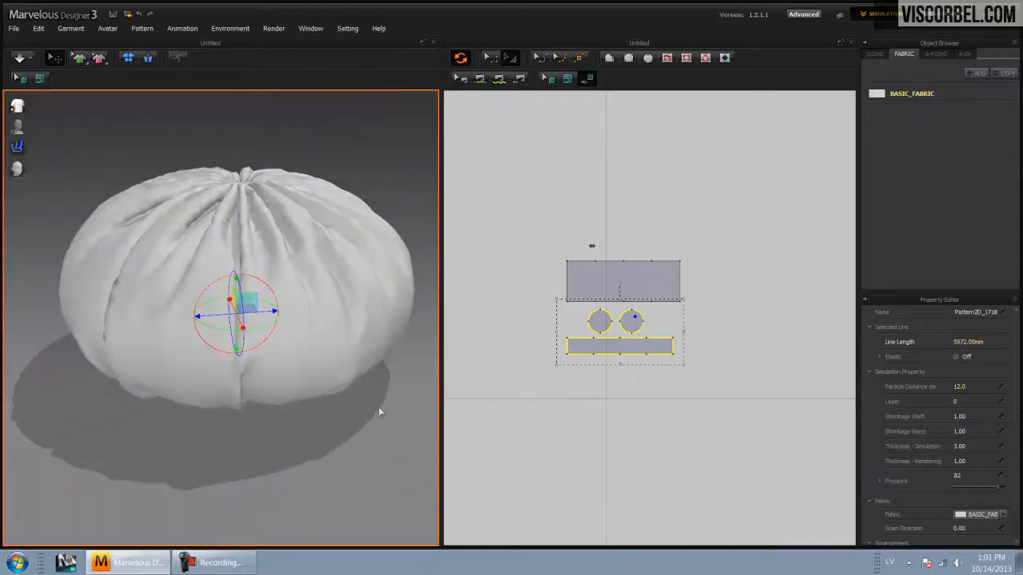
Step: Simulate the pouf and edit the particle distance of the large outer cover rectangle to refine its folds
{"action": "left_click", "coordinate": [382, 415]}
{"action": "right_click_drag", "start_coordinate": [382, 415], "coordinate": [352, 344]}
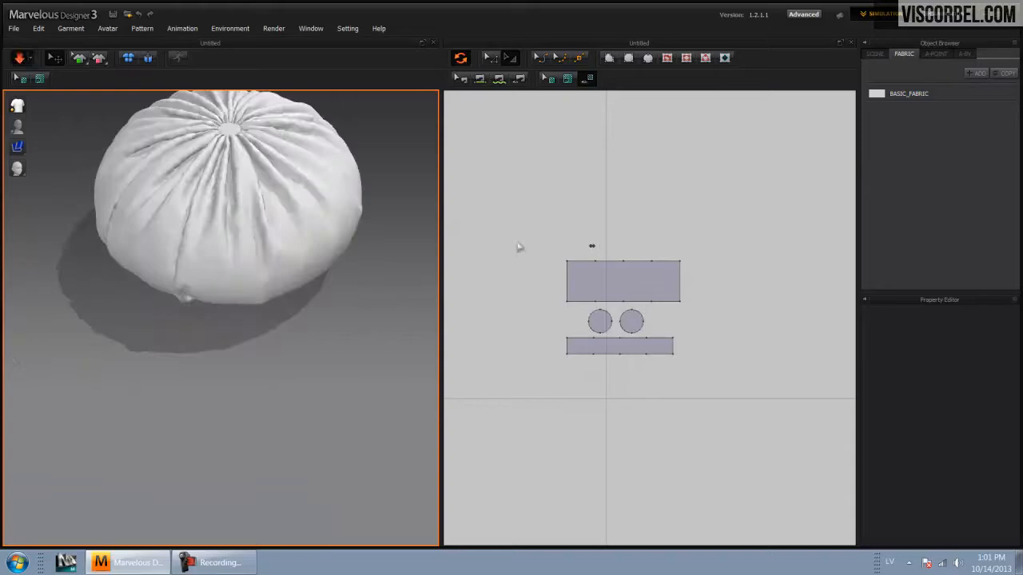
{"action": "left_click", "coordinate": [591, 280]}
{"action": "left_click", "coordinate": [980, 387]}
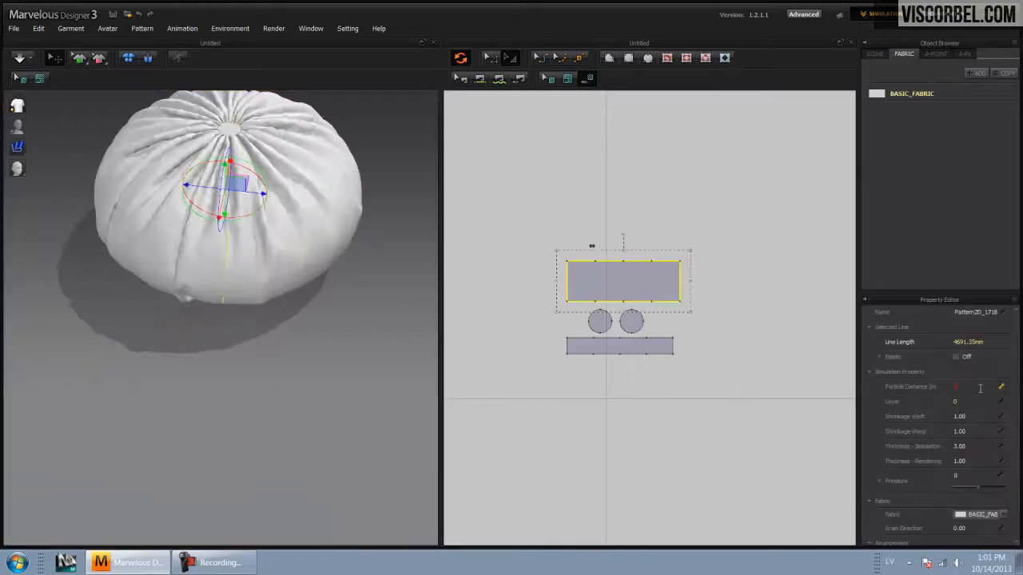
{"action": "left_click", "coordinate": [457, 262]}
{"action": "right_click_drag", "start_coordinate": [304, 171], "coordinate": [215, 403]}
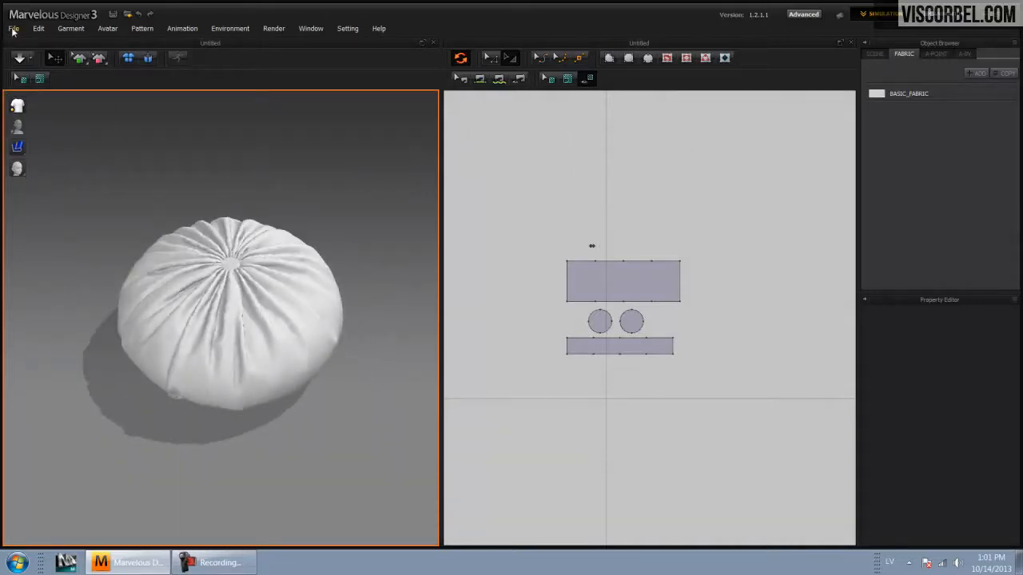
Step: Save the garment to the desktop as a garment file named 1
{"action": "left_click", "coordinate": [13, 29]}
{"action": "mouse_move", "coordinate": [32, 71]}
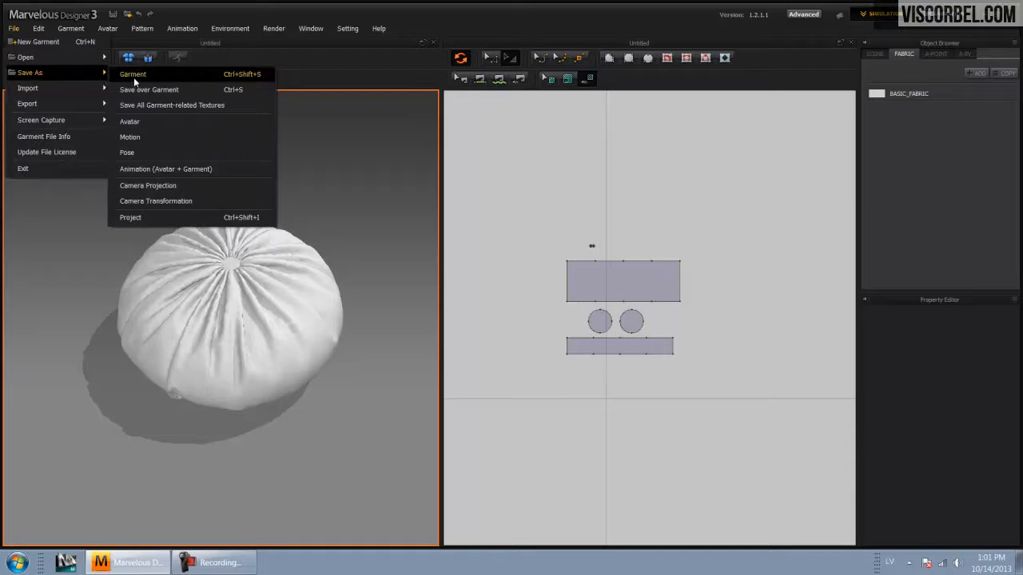
{"action": "left_click", "coordinate": [133, 75]}
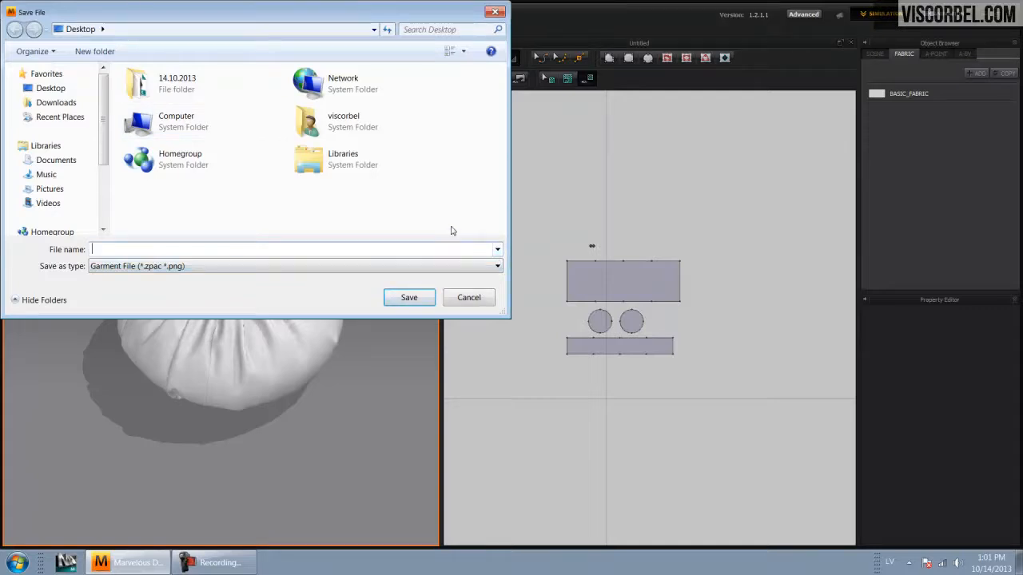
{"action": "type", "text": "1"}
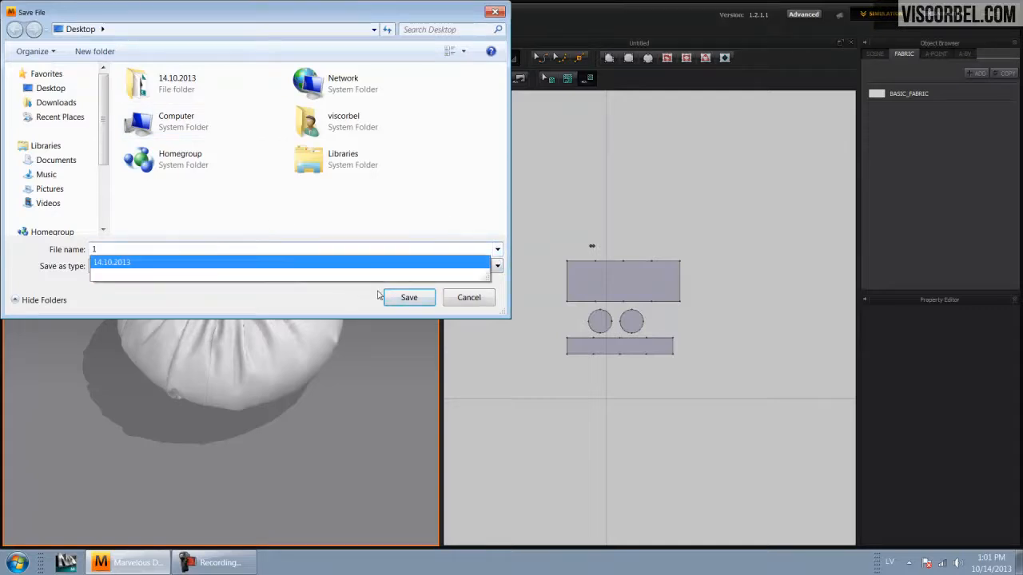
{"action": "left_click", "coordinate": [398, 298]}
Step: Examine the pouf's folds and gathered centre from the sides and from above
{"action": "right_click_drag", "start_coordinate": [87, 328], "coordinate": [348, 306]}
{"action": "scroll", "coordinate": [290, 359], "scroll_direction": "up", "scroll_amount": 5}
{"action": "scroll", "coordinate": [175, 394], "scroll_direction": "down", "scroll_amount": 5}
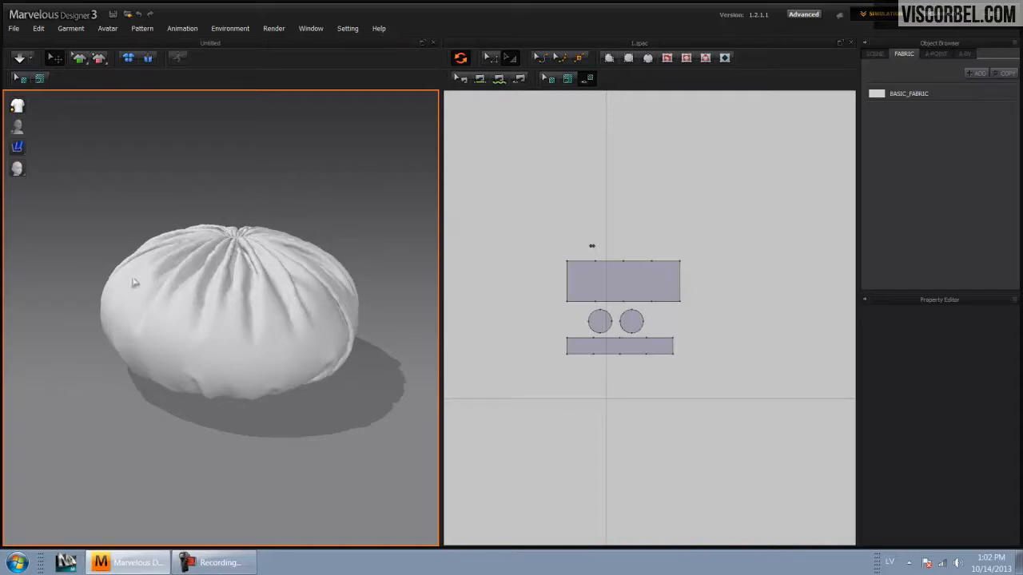
{"action": "right_click_drag", "start_coordinate": [307, 314], "coordinate": [119, 382]}
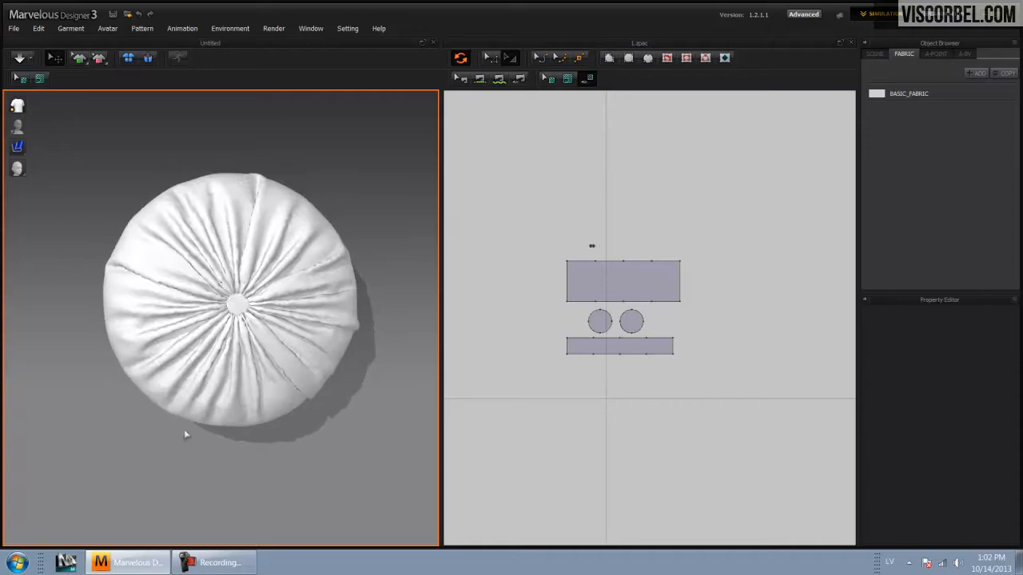
{"action": "right_click_drag", "start_coordinate": [300, 355], "coordinate": [123, 359]}
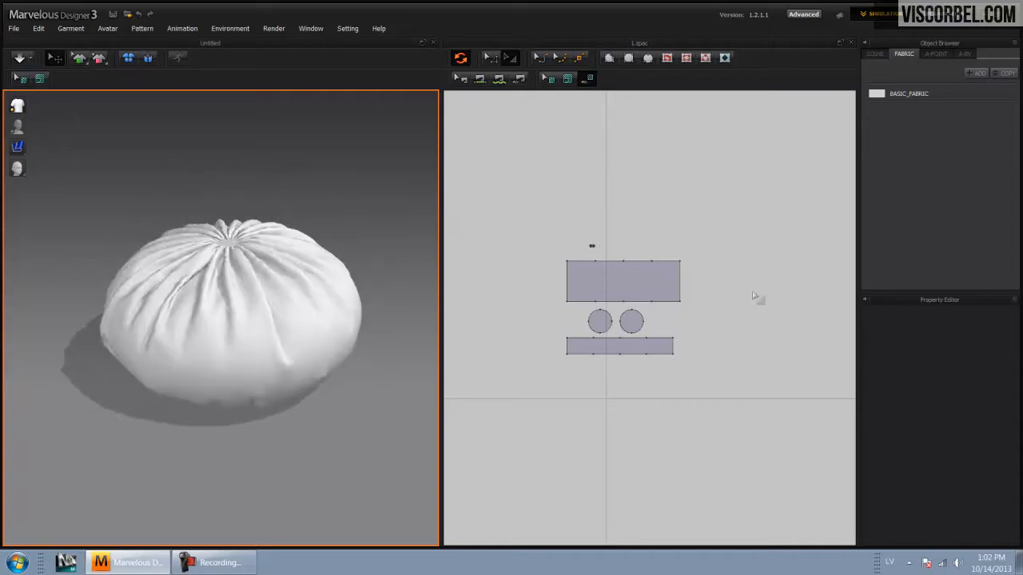
Step: Draw two converging diagonal internal lines, about 69 mm and 71 mm long, one above the other near the outer cover rectangle's short edge
{"action": "scroll", "coordinate": [569, 274], "scroll_direction": "up", "scroll_amount": 3}
{"action": "scroll", "coordinate": [571, 326], "scroll_direction": "up", "scroll_amount": 4}
{"action": "middle_click_drag", "start_coordinate": [576, 223], "coordinate": [573, 351]}
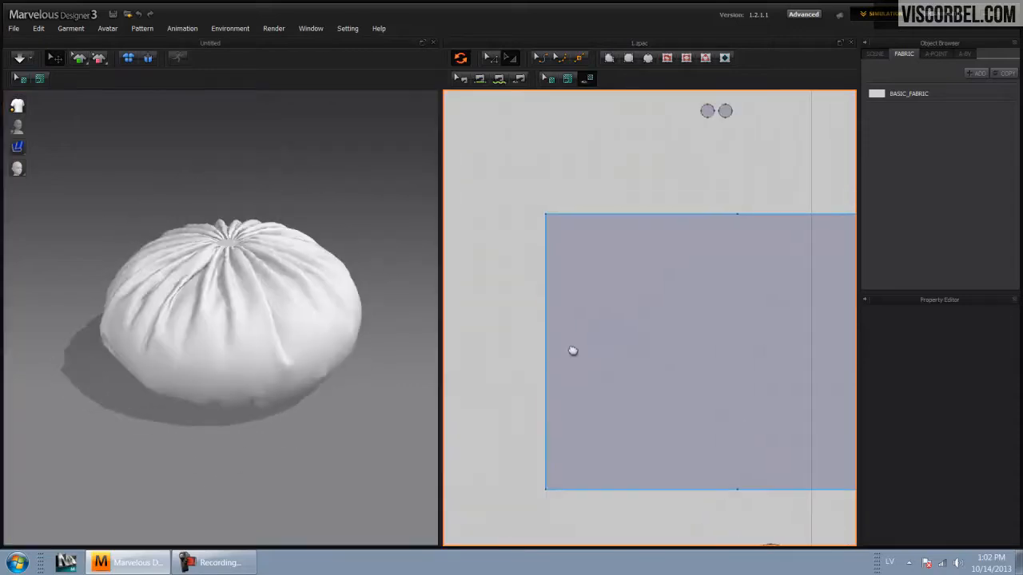
{"action": "middle_click_drag", "start_coordinate": [629, 319], "coordinate": [618, 301]}
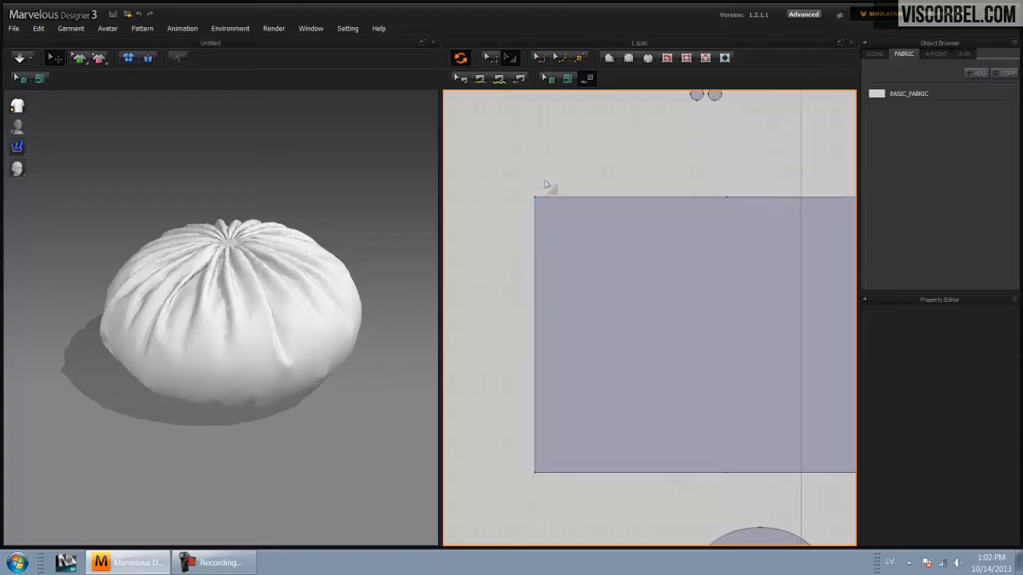
{"action": "left_click", "coordinate": [667, 58]}
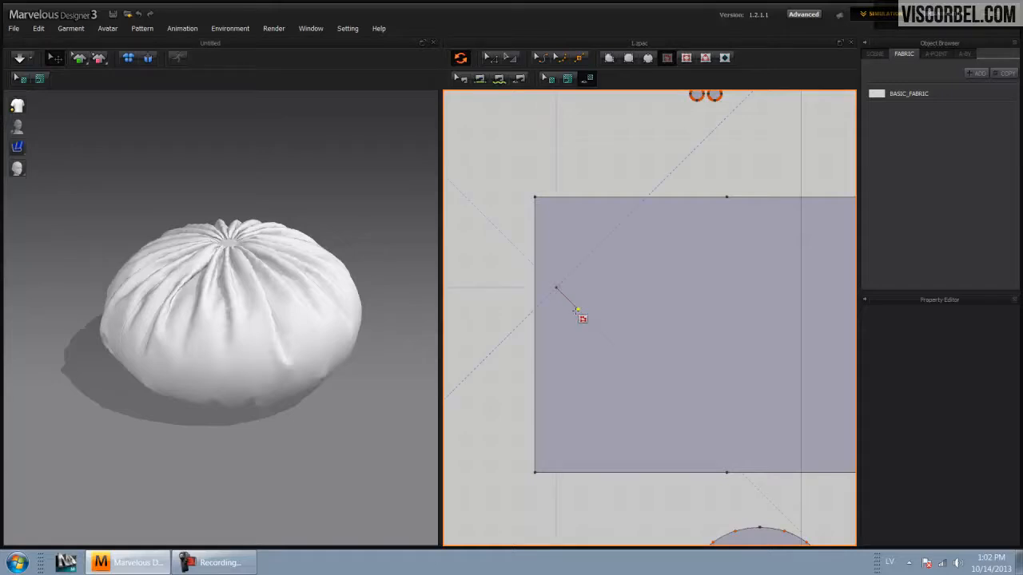
{"action": "double_click", "coordinate": [577, 310]}
{"action": "scroll", "coordinate": [539, 302], "scroll_direction": "up", "scroll_amount": 6}
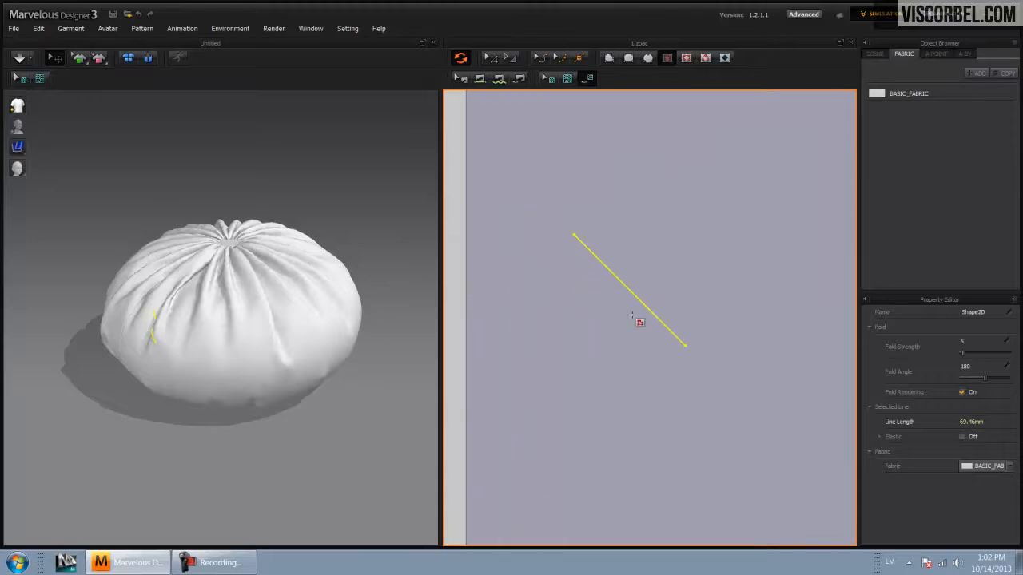
{"action": "scroll", "coordinate": [642, 324], "scroll_direction": "up", "scroll_amount": 1}
{"action": "scroll", "coordinate": [644, 325], "scroll_direction": "down", "scroll_amount": 4}
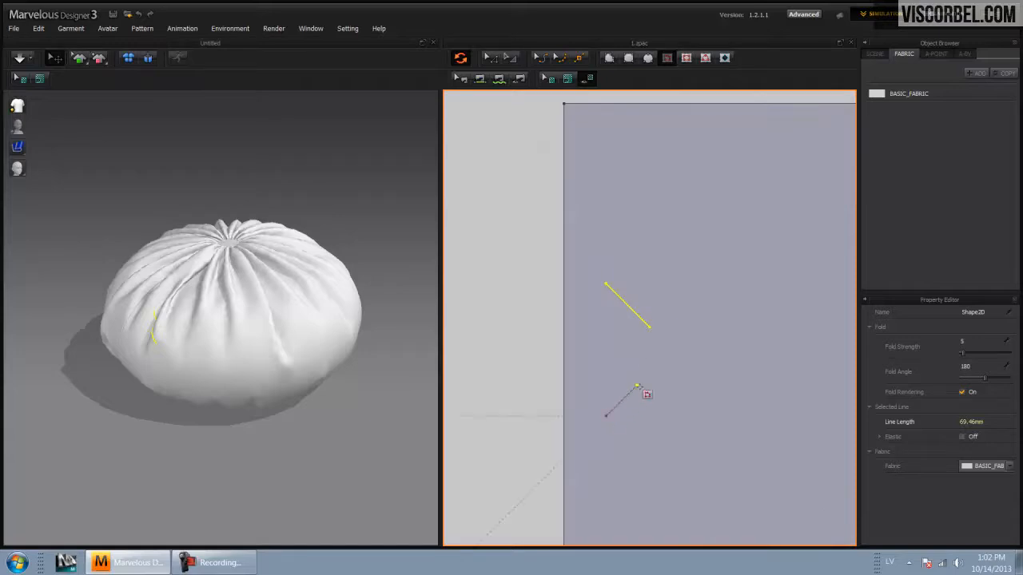
{"action": "double_click", "coordinate": [648, 372]}
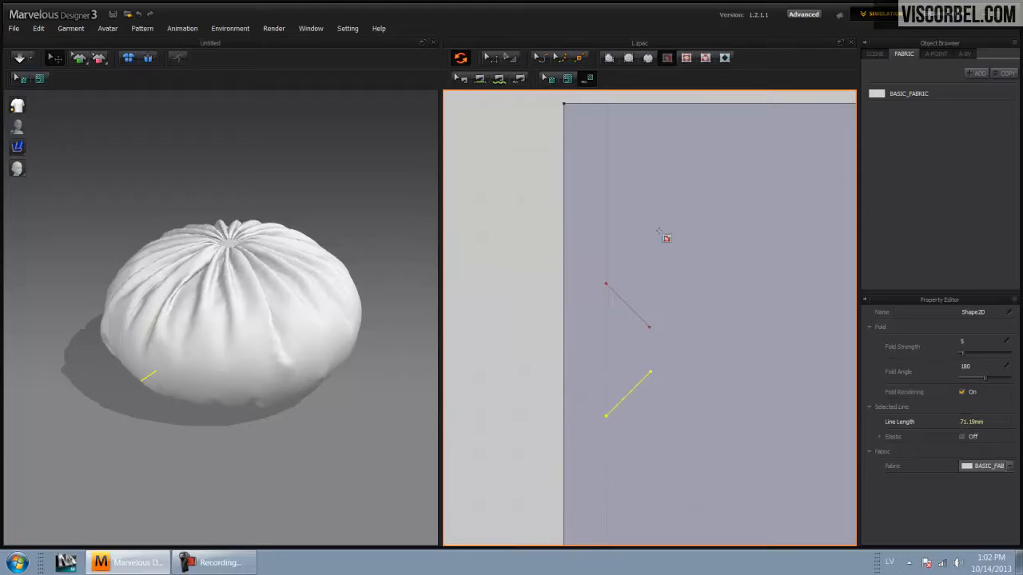
{"action": "scroll", "coordinate": [610, 359], "scroll_direction": "up", "scroll_amount": 3}
Step: Free-sew the upper diagonal line to the lower one, starting from its outer end and from the lower line's inner end
{"action": "right_click_drag", "start_coordinate": [216, 407], "coordinate": [275, 380]}
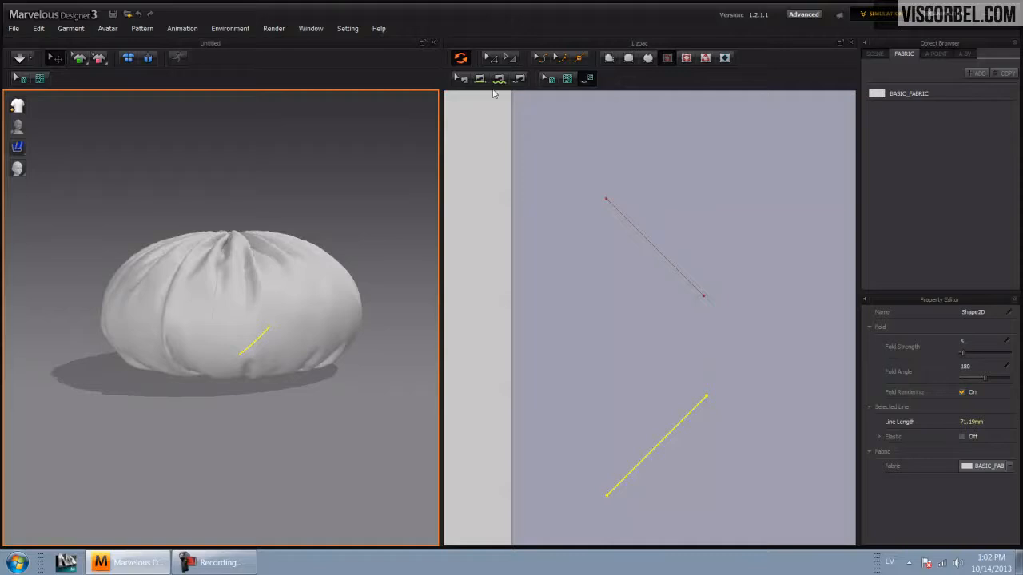
{"action": "left_click", "coordinate": [498, 80]}
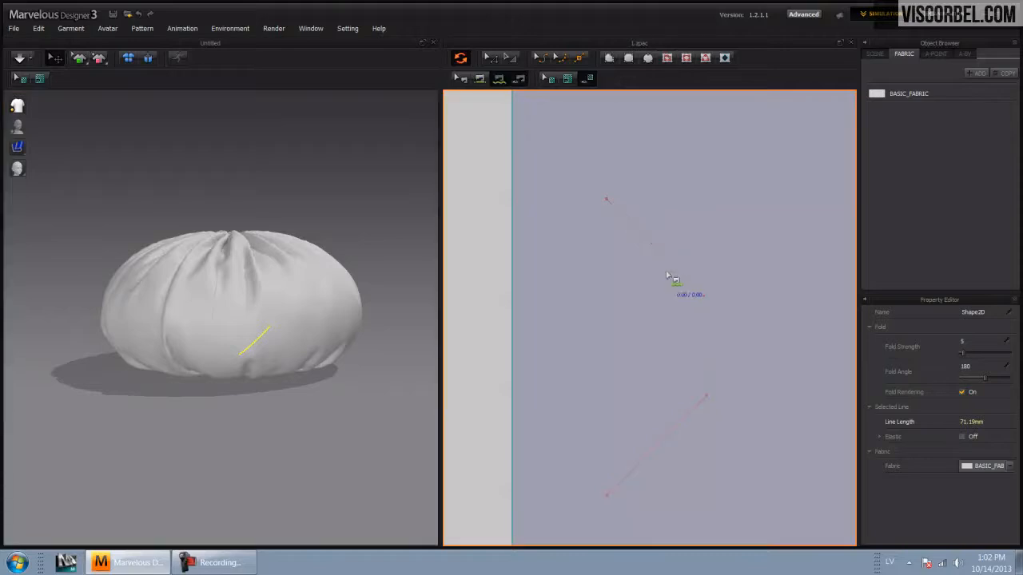
{"action": "left_click", "coordinate": [609, 201]}
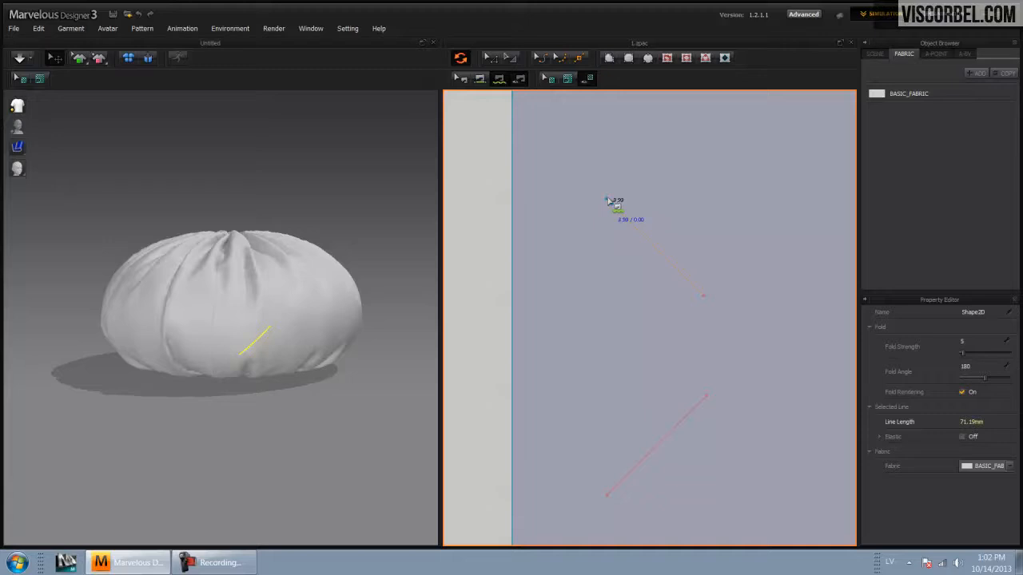
{"action": "left_click", "coordinate": [700, 292]}
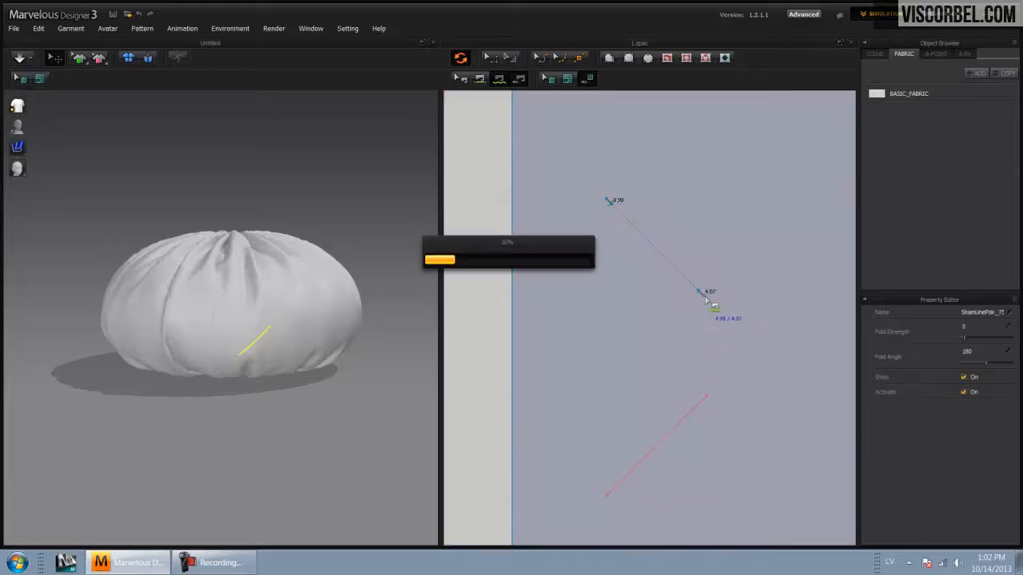
{"action": "left_click", "coordinate": [706, 398]}
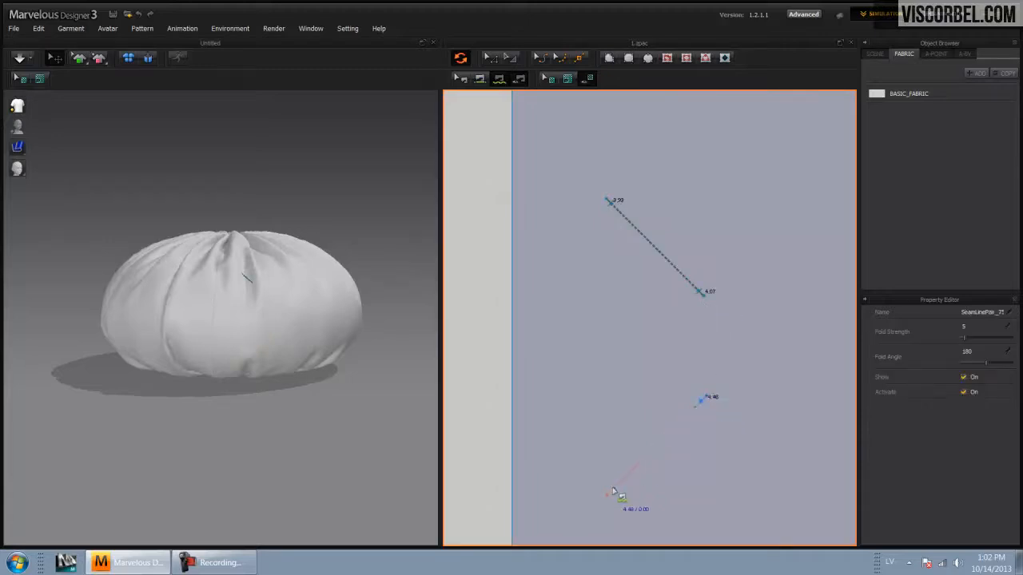
{"action": "left_click", "coordinate": [612, 490]}
{"action": "scroll", "coordinate": [649, 338], "scroll_direction": "up", "scroll_amount": 3}
{"action": "scroll", "coordinate": [647, 332], "scroll_direction": "down", "scroll_amount": 5}
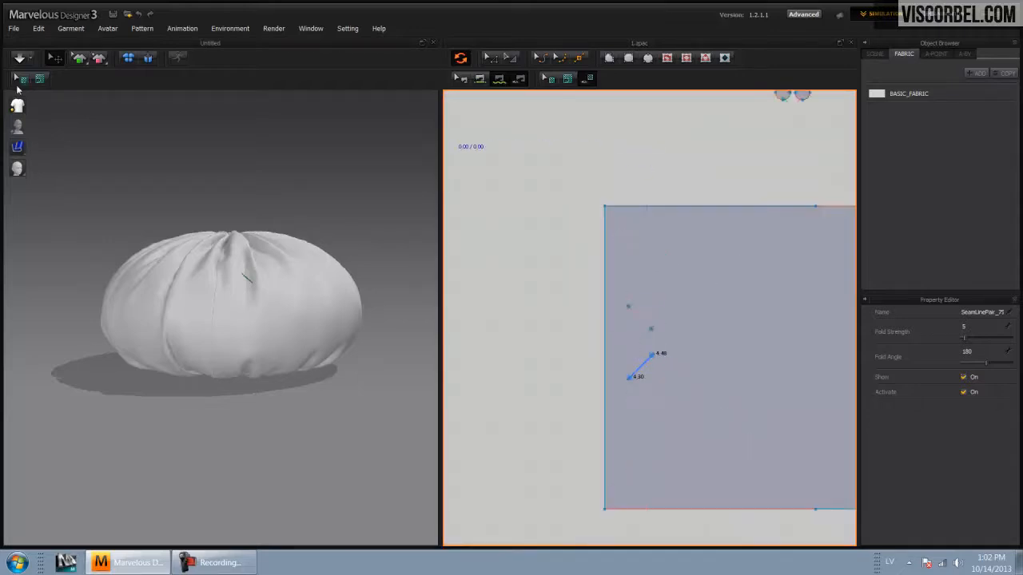
Step: Simulate the sewn lines briefly, stop, and examine the resulting pinch on the cover
{"action": "left_click", "coordinate": [20, 58]}
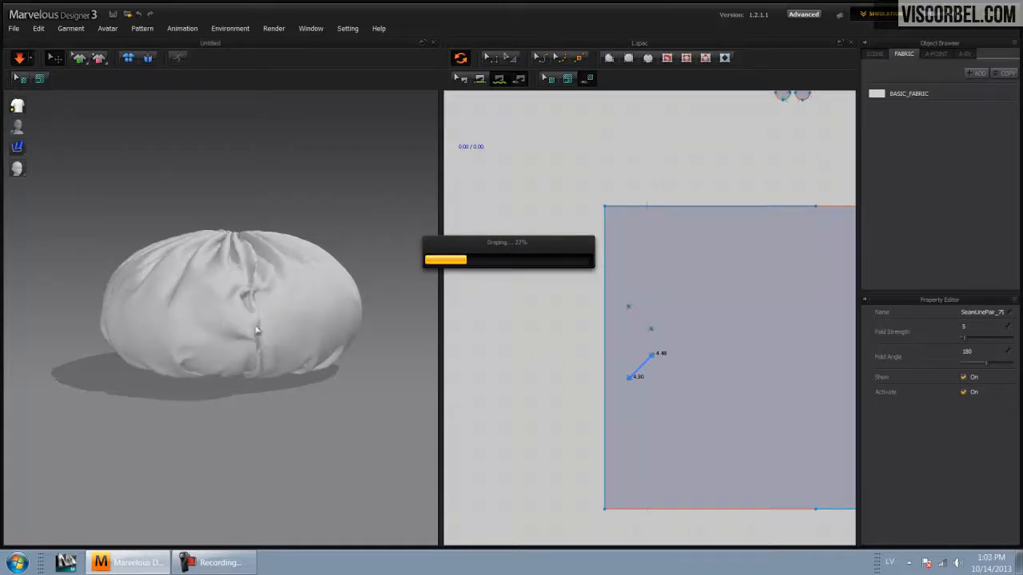
{"action": "key", "text": "Escape"}
{"action": "mouse_move", "coordinate": [343, 374]}
{"action": "right_mouse_down"}
{"action": "mouse_move", "coordinate": [270, 372]}
{"action": "mouse_move", "coordinate": [326, 373]}
{"action": "right_mouse_up"}
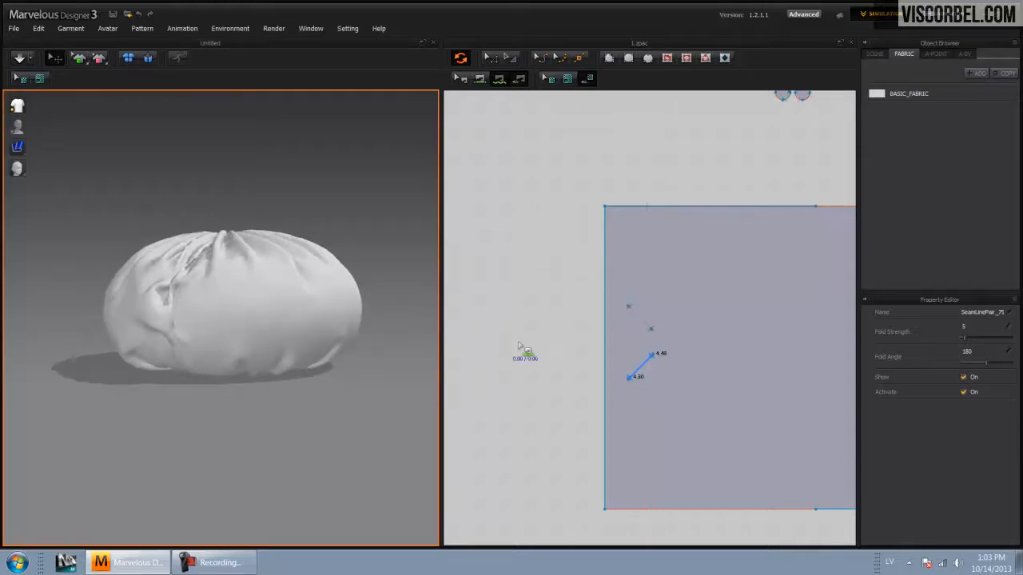
{"action": "right_click_drag", "start_coordinate": [695, 345], "coordinate": [579, 335]}
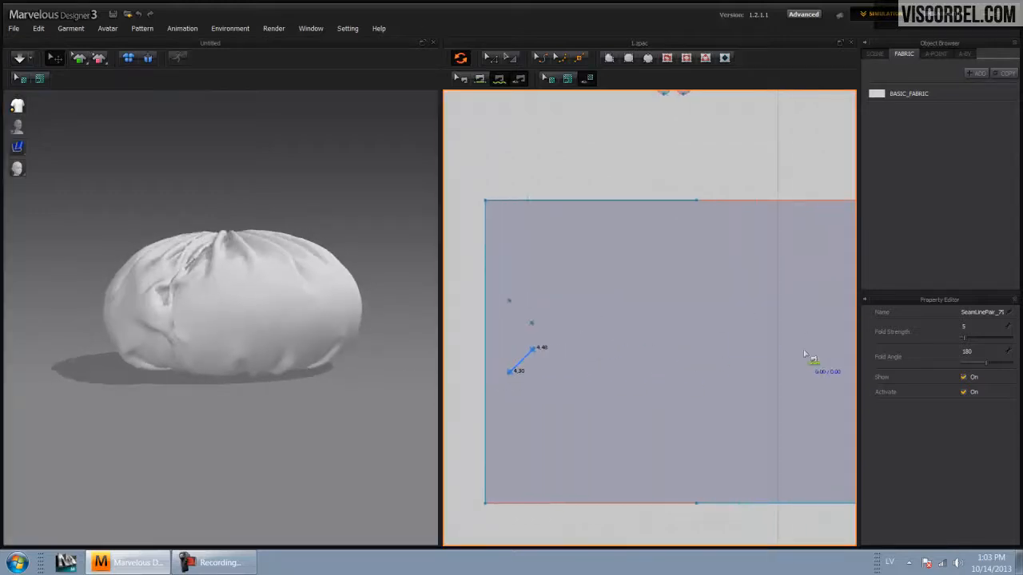
{"action": "middle_click_drag", "start_coordinate": [745, 387], "coordinate": [501, 418]}
{"action": "middle_click_drag", "start_coordinate": [500, 362], "coordinate": [833, 340]}
Step: Turn off pattern synchronization and paste a copy of the diagonal line pair beside the original, further along the outer cover
{"action": "left_click", "coordinate": [461, 63]}
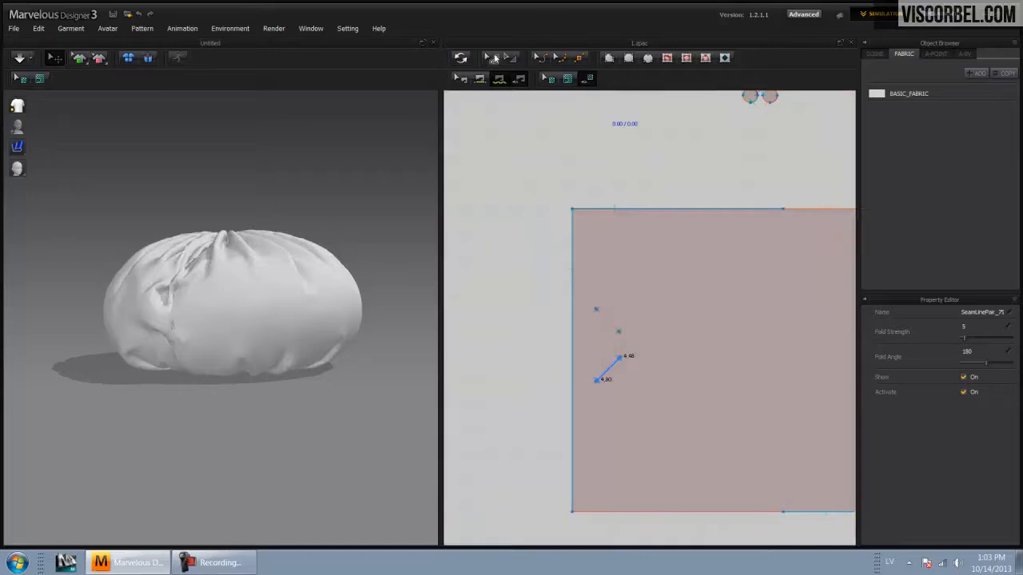
{"action": "left_click", "coordinate": [492, 58]}
{"action": "left_click_drag", "start_coordinate": [522, 264], "coordinate": [661, 366]}
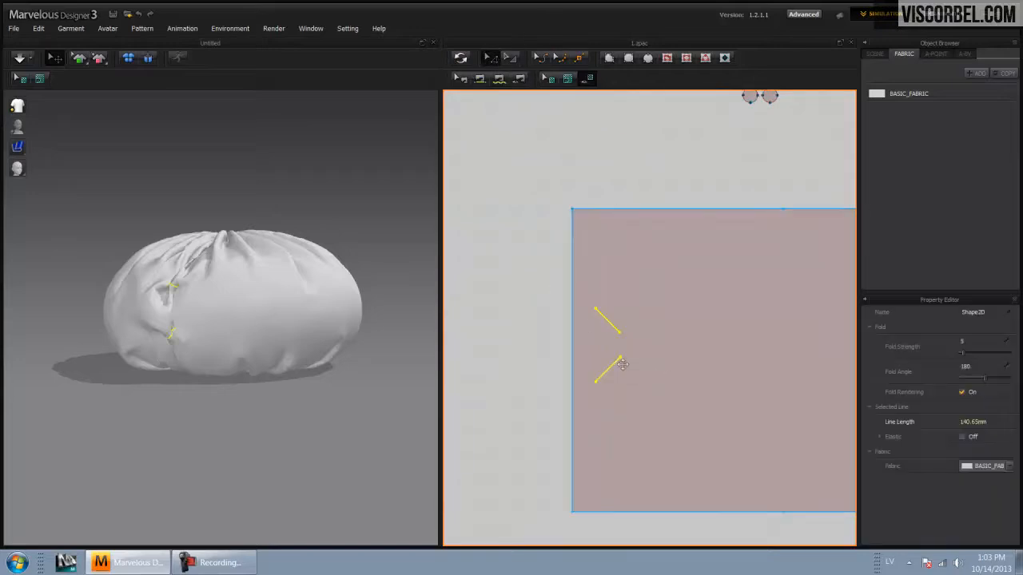
{"action": "key", "text": "ctrl+v"}
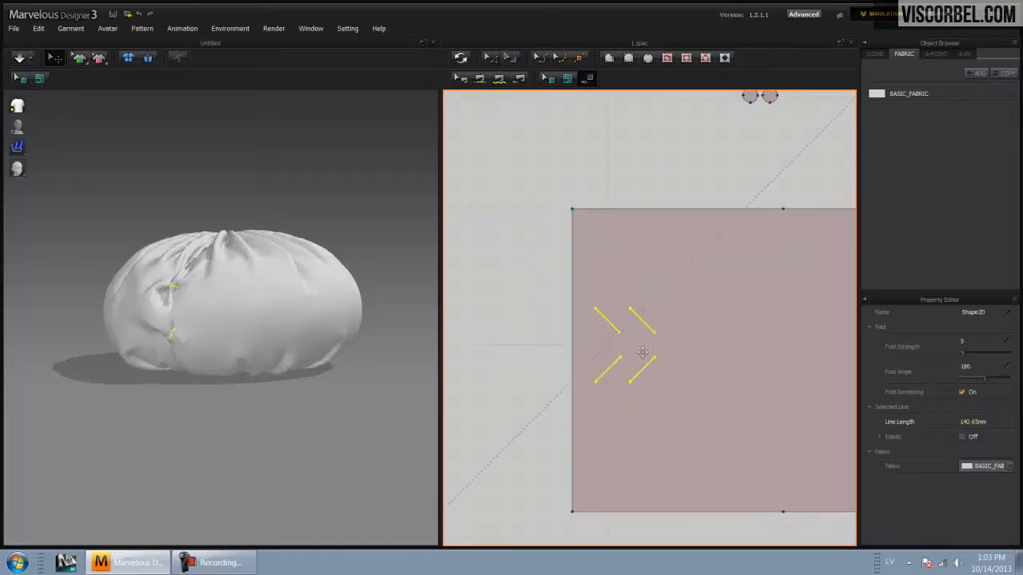
{"action": "left_click", "coordinate": [638, 356]}
Step: Copy the line pairs two more times along the cover, first duplicating two pairs and then four, to make a row of eight
{"action": "left_click_drag", "start_coordinate": [546, 305], "coordinate": [720, 409]}
{"action": "key", "text": "ctrl+v"}
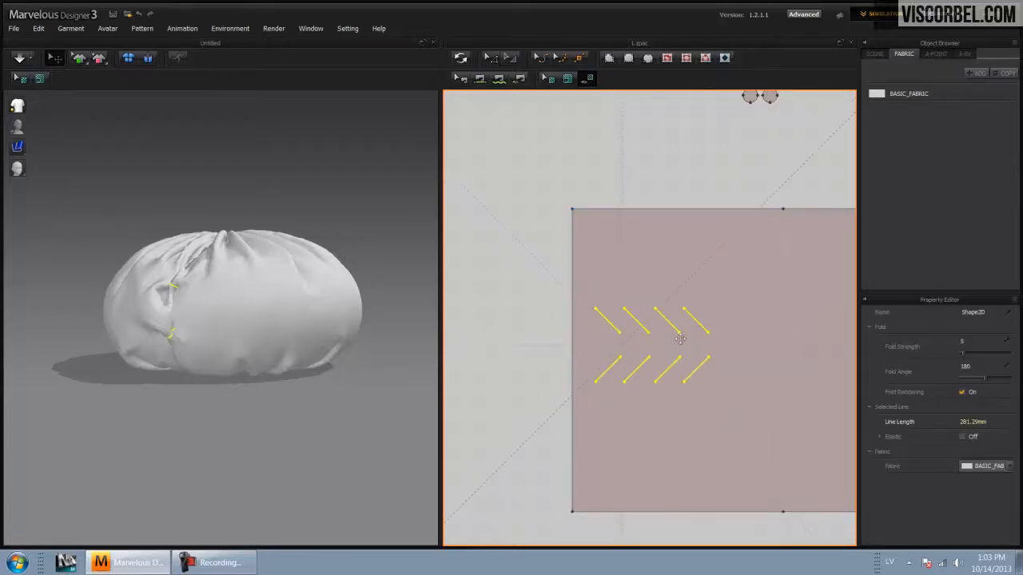
{"action": "left_click", "coordinate": [680, 344]}
{"action": "left_click_drag", "start_coordinate": [493, 282], "coordinate": [810, 440]}
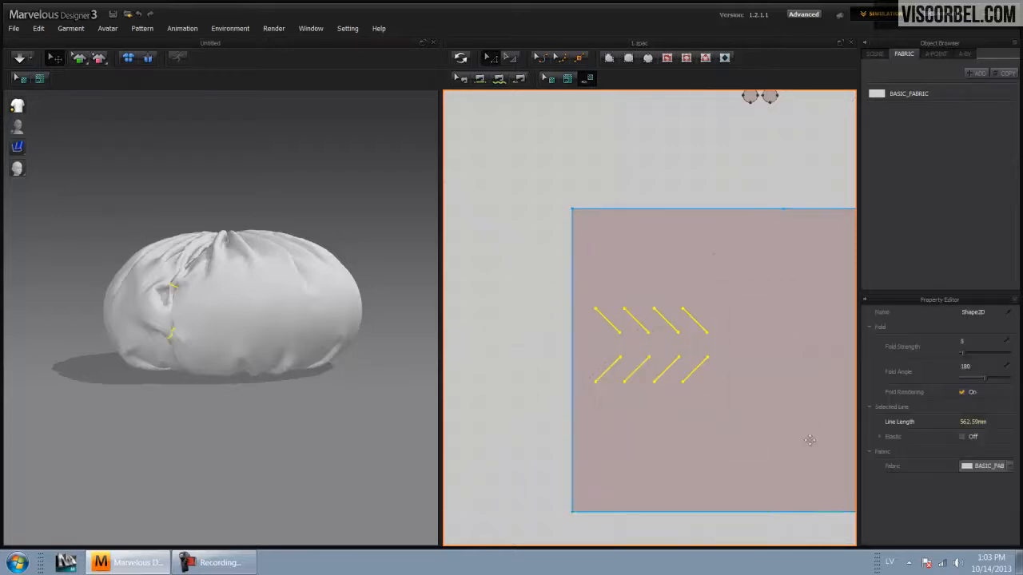
{"action": "key", "text": "ctrl+c"}
{"action": "key", "text": "ctrl+v"}
{"action": "left_click", "coordinate": [783, 387]}
Step: Copy the row of eight diagonal line pairs and paste the duplicate directly beside it, further along the outer cover
{"action": "middle_click_drag", "start_coordinate": [785, 389], "coordinate": [662, 412]}
{"action": "scroll", "coordinate": [662, 413], "scroll_direction": "up", "scroll_amount": 3}
{"action": "scroll", "coordinate": [663, 414], "scroll_direction": "down", "scroll_amount": 5}
{"action": "middle_click_drag", "start_coordinate": [730, 403], "coordinate": [706, 403]}
{"action": "left_click_drag", "start_coordinate": [461, 345], "coordinate": [700, 429]}
{"action": "key", "text": "ctrl+c"}
{"action": "key", "text": "ctrl+v"}
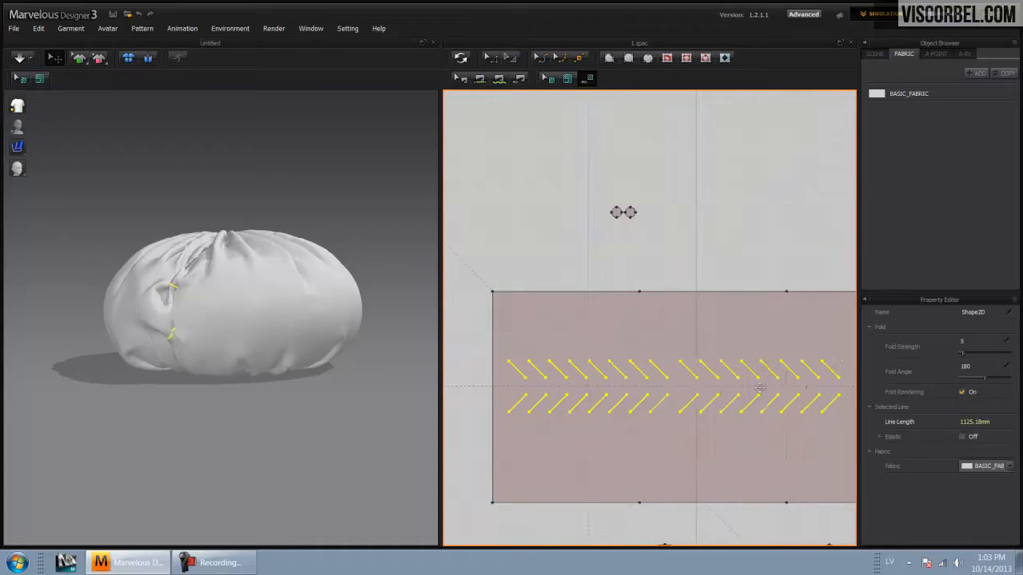
{"action": "left_click", "coordinate": [748, 390]}
Step: Paste two more copies of the eight line pairs end to end so the row spans the whole cover
{"action": "middle_click_drag", "start_coordinate": [751, 391], "coordinate": [603, 399]}
{"action": "key", "text": "ctrl+v"}
{"action": "left_click", "coordinate": [773, 403]}
{"action": "middle_click_drag", "start_coordinate": [764, 394], "coordinate": [591, 397]}
{"action": "key", "text": "ctrl+v"}
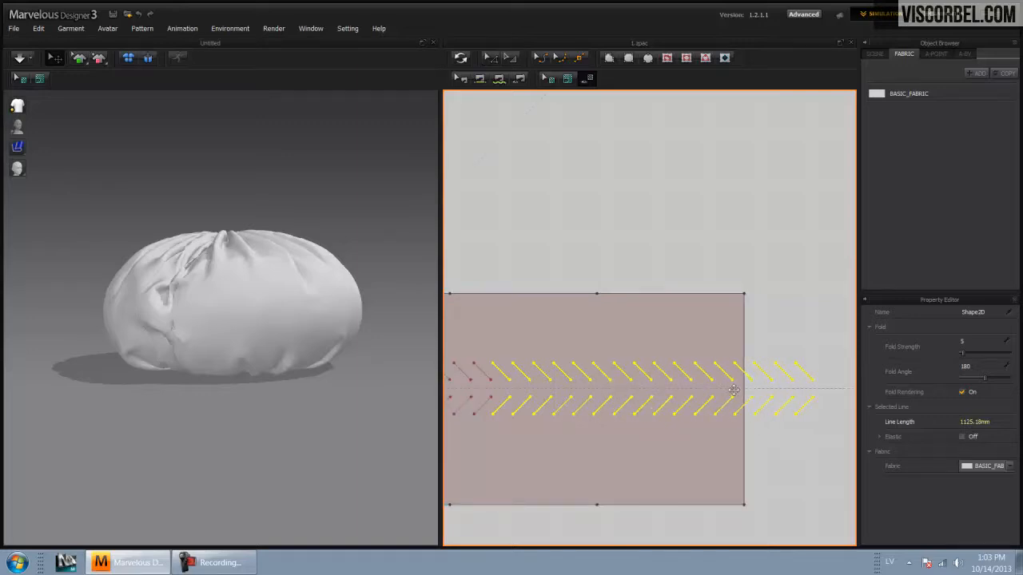
{"action": "left_click", "coordinate": [735, 394]}
Step: Delete the surplus line pairs that lie entirely beyond the end edge of the outer cover
{"action": "left_click", "coordinate": [809, 334]}
{"action": "left_click_drag", "start_coordinate": [763, 439], "coordinate": [761, 438]}
{"action": "key", "text": "Delete"}
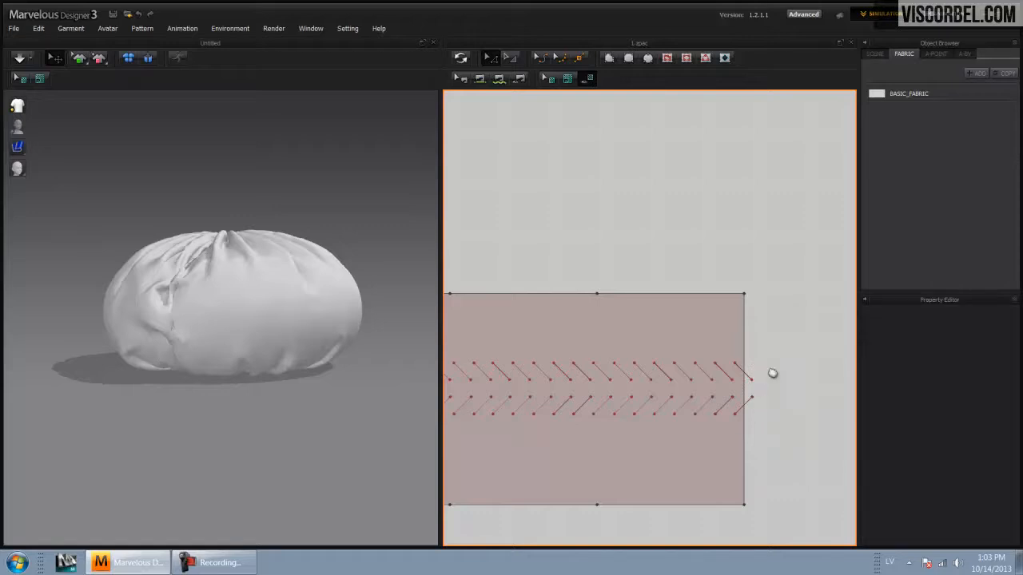
Step: Select all the diagonal lines and shift the row slightly down and left so every pair fits inside the cover outline
{"action": "scroll", "coordinate": [767, 373], "scroll_direction": "down", "scroll_amount": 5}
{"action": "scroll", "coordinate": [743, 391], "scroll_direction": "up", "scroll_amount": 2}
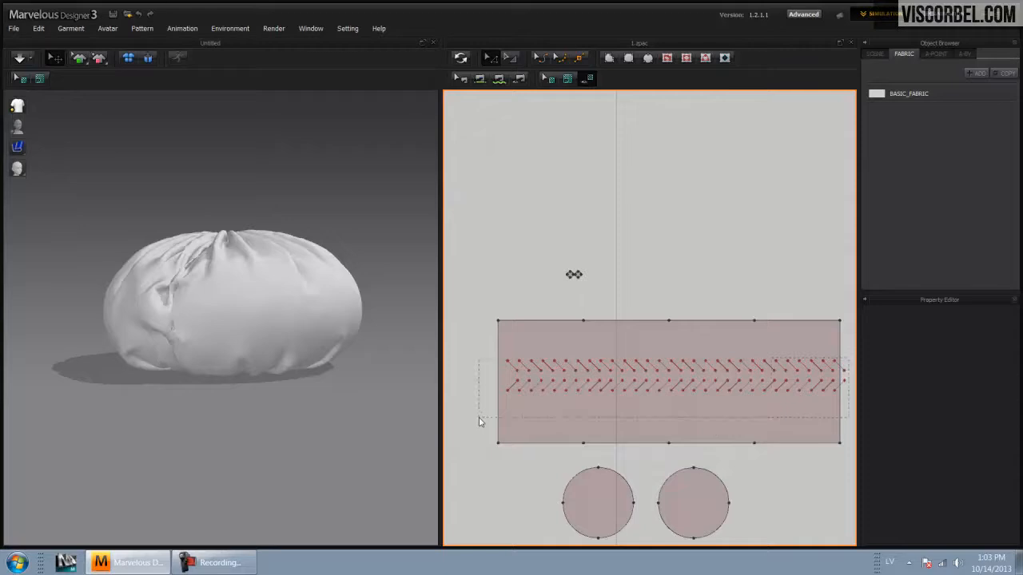
{"action": "left_click_drag", "start_coordinate": [481, 421], "coordinate": [482, 421]}
{"action": "left_click", "coordinate": [565, 366]}
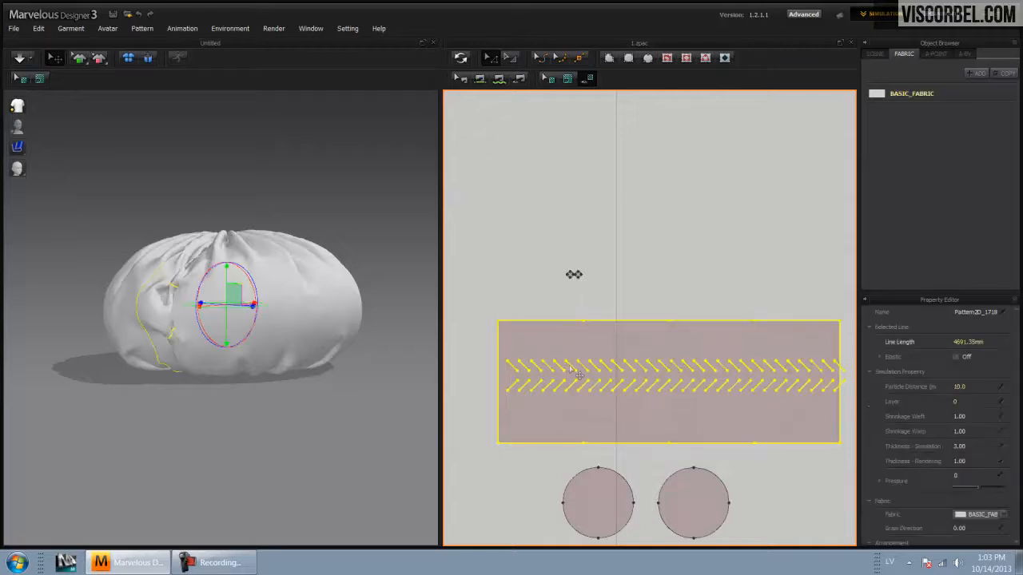
{"action": "left_click", "coordinate": [570, 369]}
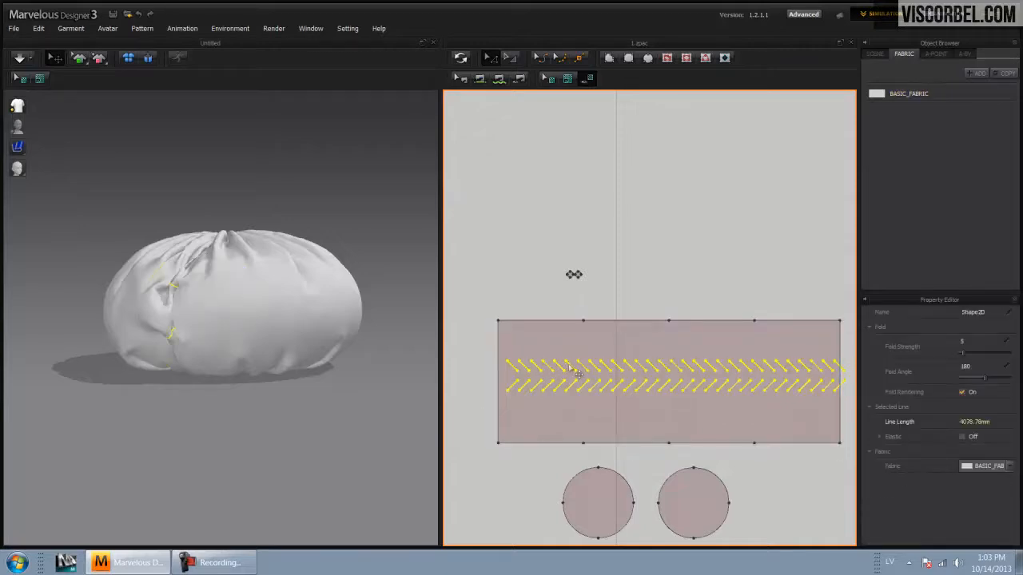
{"action": "left_click", "coordinate": [567, 364]}
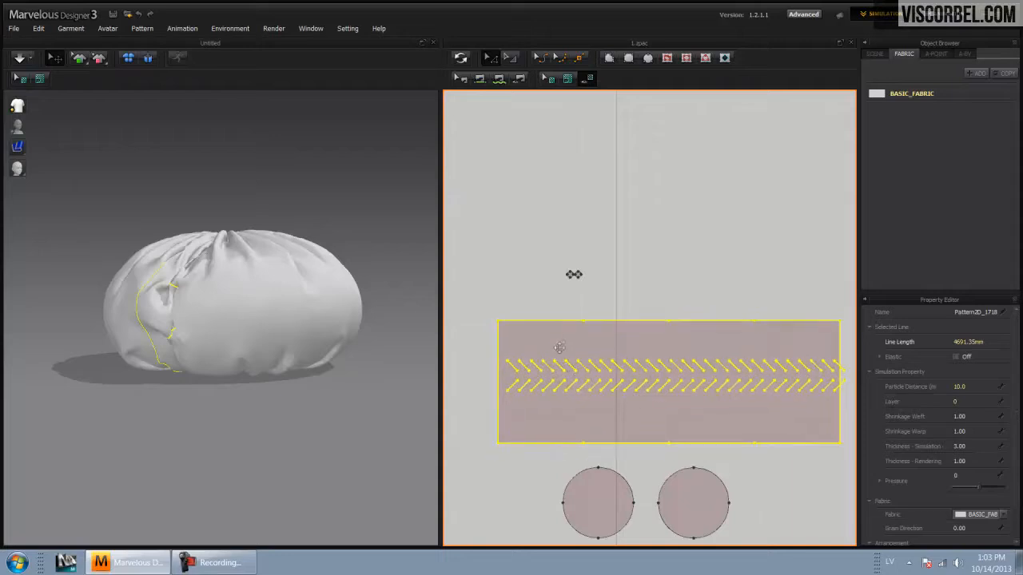
{"action": "left_click_drag", "start_coordinate": [458, 345], "coordinate": [629, 391]}
{"action": "left_click_drag", "start_coordinate": [954, 414], "coordinate": [953, 414]}
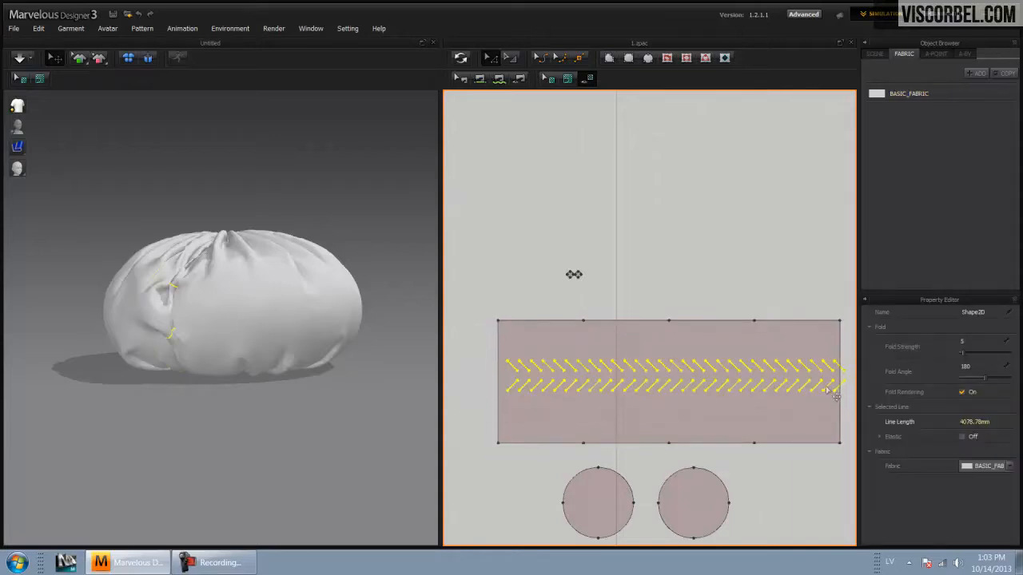
{"action": "left_click_drag", "start_coordinate": [826, 386], "coordinate": [819, 397]}
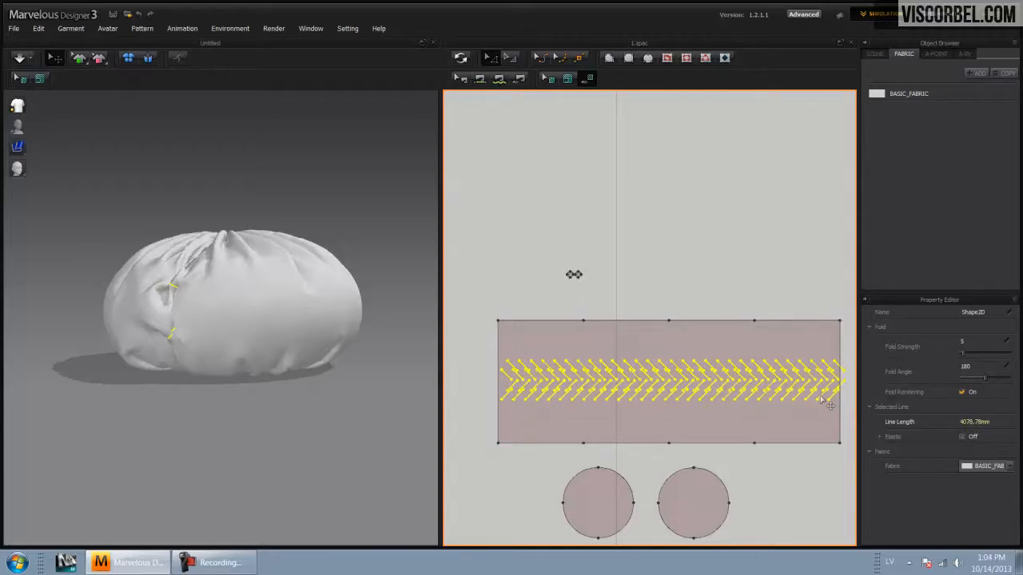
{"action": "left_click_drag", "start_coordinate": [829, 405], "coordinate": [827, 404]}
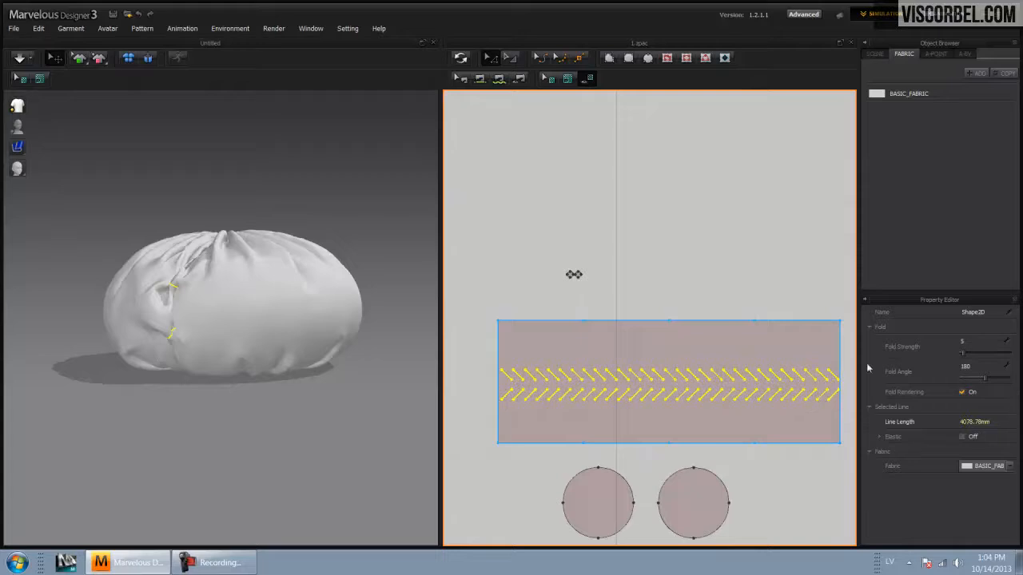
Step: Turn pattern synchronization back on and view the line pairs around the 3D cover
{"action": "left_click", "coordinate": [460, 57]}
{"action": "right_click_drag", "start_coordinate": [330, 392], "coordinate": [245, 413]}
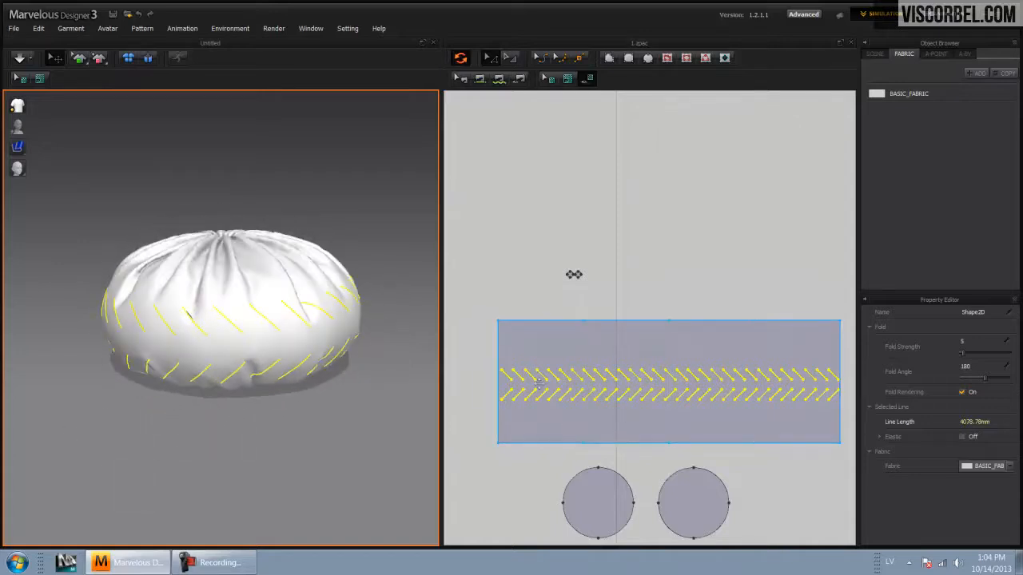
{"action": "right_click_drag", "start_coordinate": [295, 361], "coordinate": [464, 366]}
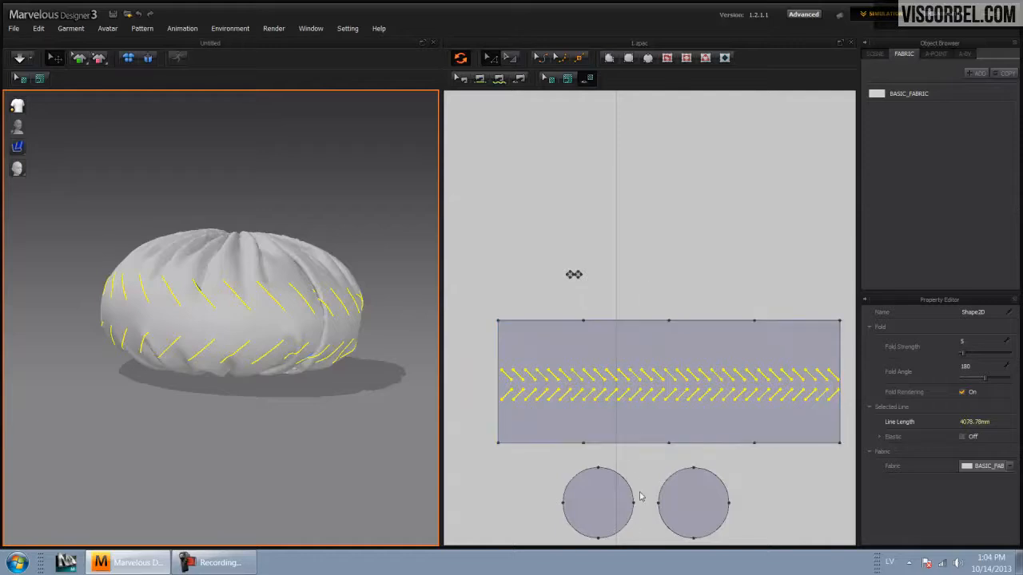
Step: Select the outer cover's entire lower edge and move it slightly downward to make the pattern taller
{"action": "left_click", "coordinate": [639, 286]}
{"action": "scroll", "coordinate": [604, 428], "scroll_direction": "up", "scroll_amount": 5}
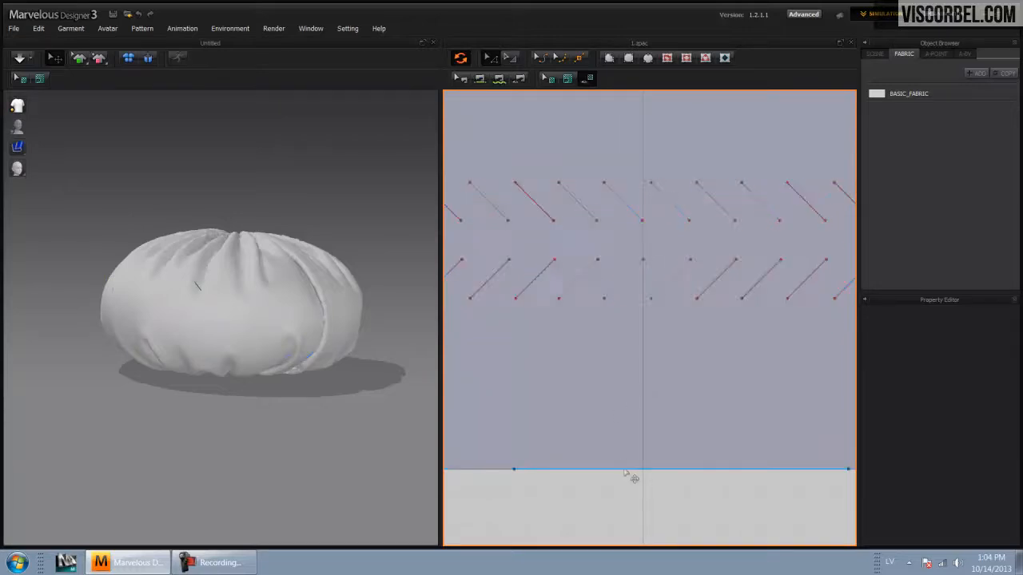
{"action": "scroll", "coordinate": [625, 468], "scroll_direction": "down", "scroll_amount": 5}
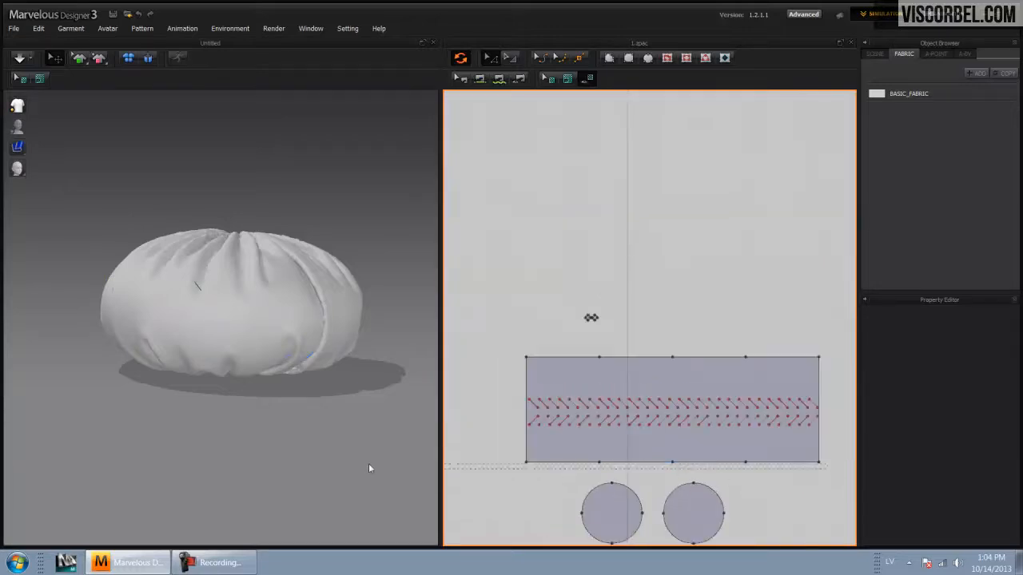
{"action": "left_click_drag", "start_coordinate": [369, 465], "coordinate": [370, 466]}
{"action": "middle_click_drag", "start_coordinate": [624, 477], "coordinate": [631, 388]}
{"action": "scroll", "coordinate": [631, 388], "scroll_direction": "down", "scroll_amount": 1}
{"action": "scroll", "coordinate": [631, 388], "scroll_direction": "up", "scroll_amount": 8}
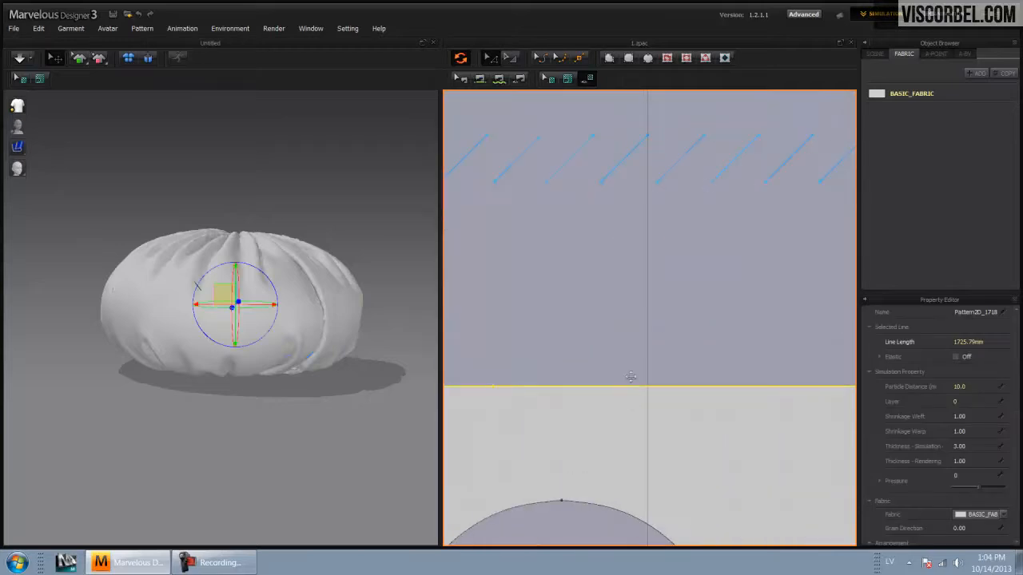
{"action": "left_click_drag", "start_coordinate": [631, 393], "coordinate": [631, 415]}
Step: Extend the outer cover upward by moving its whole upper edge slightly outward
{"action": "scroll", "coordinate": [631, 415], "scroll_direction": "down", "scroll_amount": 6}
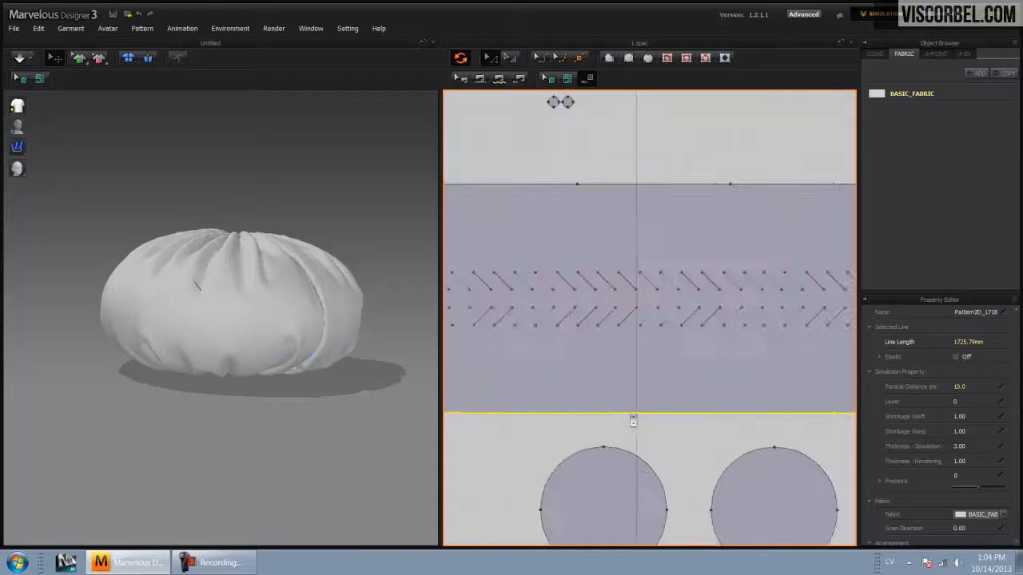
{"action": "left_click_drag", "start_coordinate": [517, 306], "coordinate": [875, 327]}
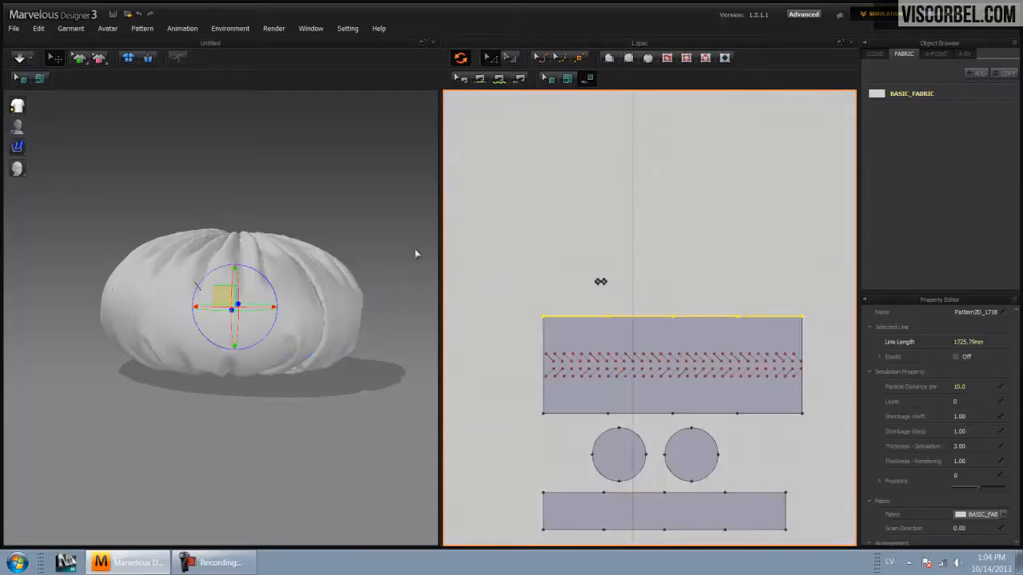
{"action": "scroll", "coordinate": [651, 339], "scroll_direction": "up", "scroll_amount": 5}
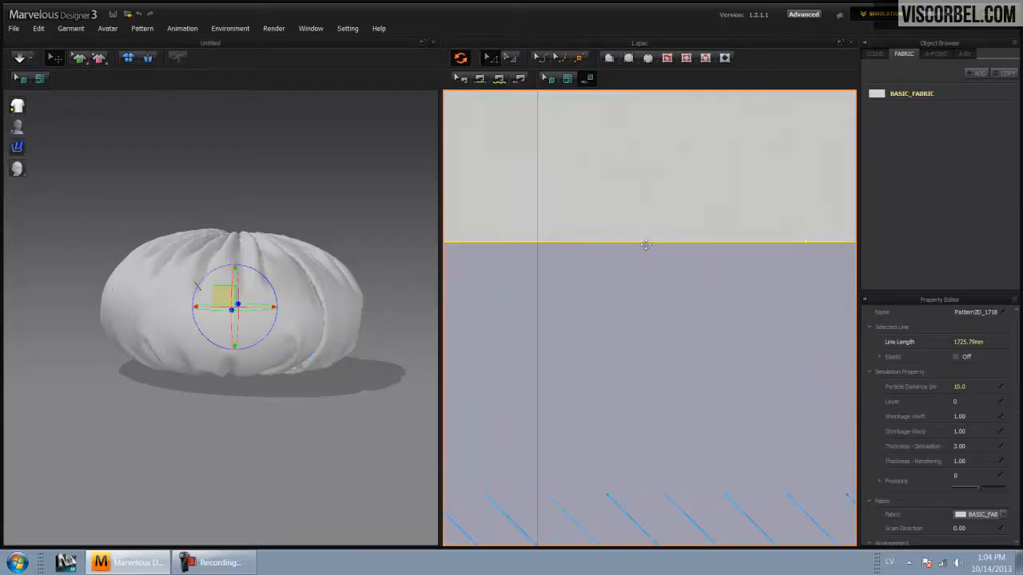
{"action": "left_click_drag", "start_coordinate": [648, 246], "coordinate": [645, 216]}
Step: Simulate the enlarged cover with its sewn line pairs, stop, and view the gathered top
{"action": "left_click", "coordinate": [323, 182]}
{"action": "right_click_drag", "start_coordinate": [322, 179], "coordinate": [331, 199]}
{"action": "key", "text": "space"}
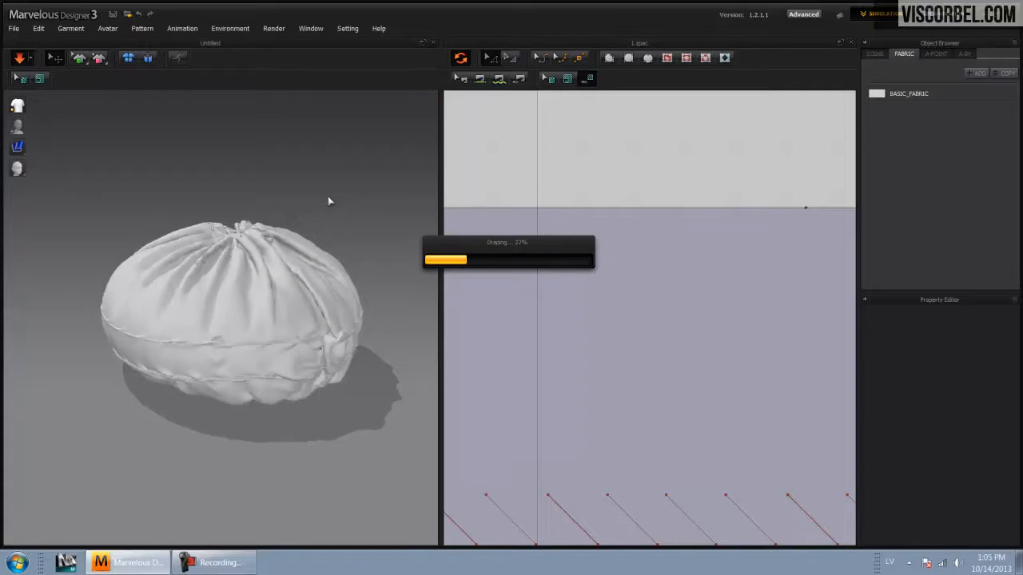
{"action": "right_click_drag", "start_coordinate": [331, 201], "coordinate": [212, 465]}
Step: Select the inner cushion's two circles and side strip and unfreeze them
{"action": "scroll", "coordinate": [596, 372], "scroll_direction": "up", "scroll_amount": 2}
{"action": "scroll", "coordinate": [582, 374], "scroll_direction": "down", "scroll_amount": 8}
{"action": "scroll", "coordinate": [580, 376], "scroll_direction": "down", "scroll_amount": 2}
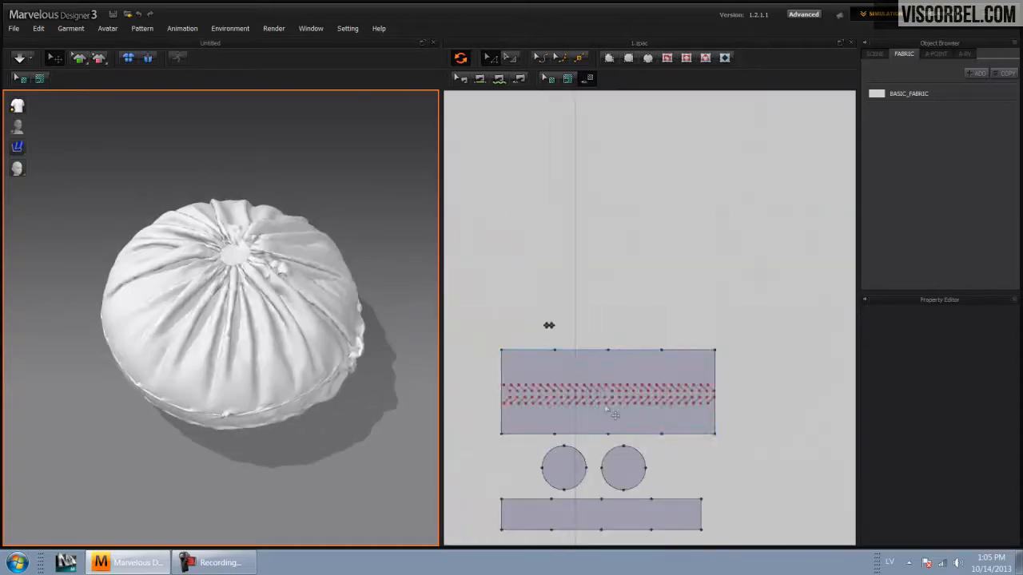
{"action": "middle_click_drag", "start_coordinate": [606, 469], "coordinate": [637, 351]}
{"action": "left_click_drag", "start_coordinate": [741, 444], "coordinate": [477, 326]}
{"action": "scroll", "coordinate": [238, 330], "scroll_direction": "up", "scroll_amount": 5}
{"action": "scroll", "coordinate": [229, 372], "scroll_direction": "up", "scroll_amount": 5}
{"action": "right_click", "coordinate": [282, 212]}
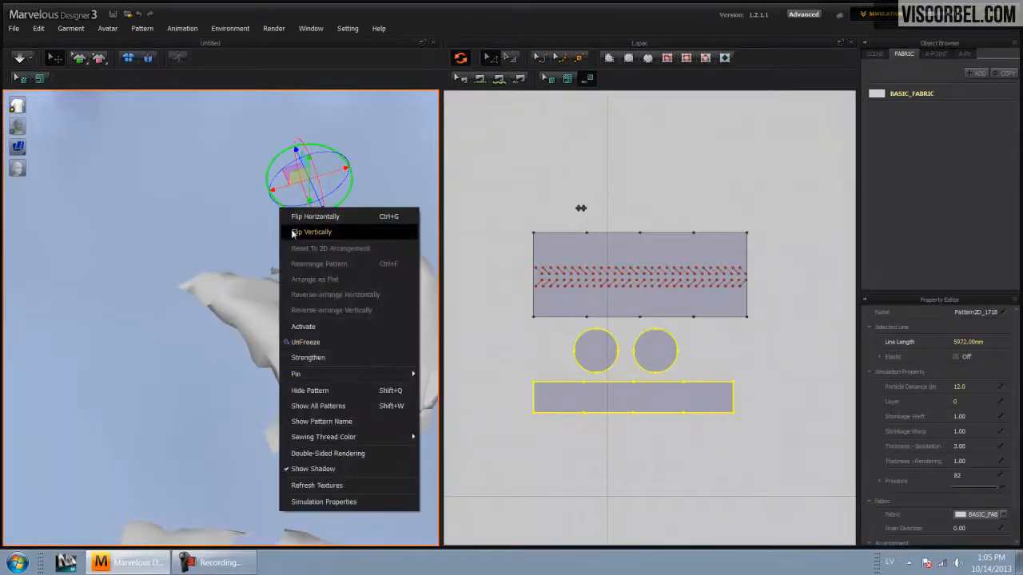
{"action": "left_click", "coordinate": [311, 344]}
Step: Select all patterns and raise the whole pouf well above the ground in the 3D scene
{"action": "scroll", "coordinate": [304, 352], "scroll_direction": "down", "scroll_amount": 4}
{"action": "scroll", "coordinate": [295, 352], "scroll_direction": "down", "scroll_amount": 8}
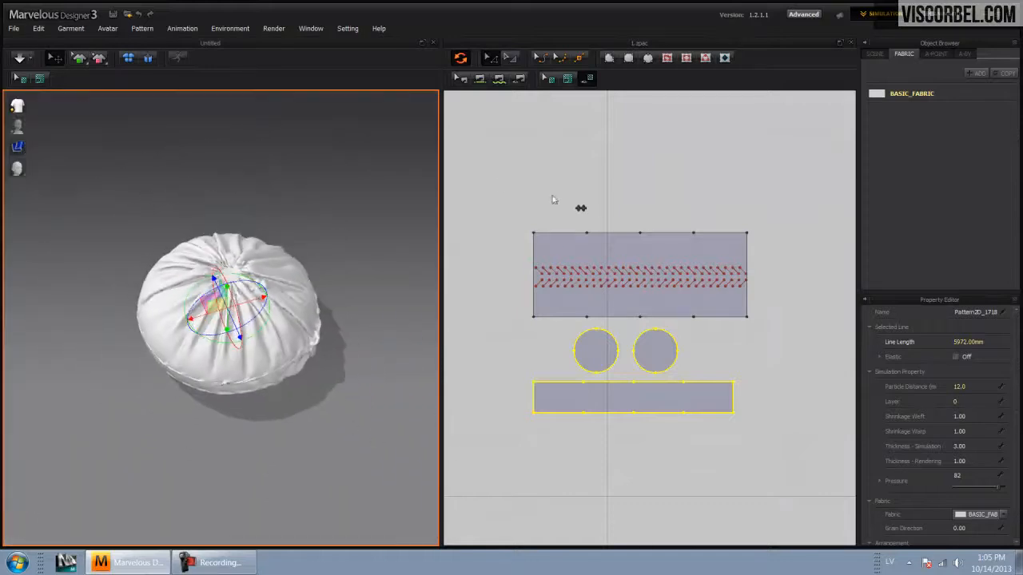
{"action": "left_click", "coordinate": [564, 201]}
{"action": "key", "text": "ctrl+a"}
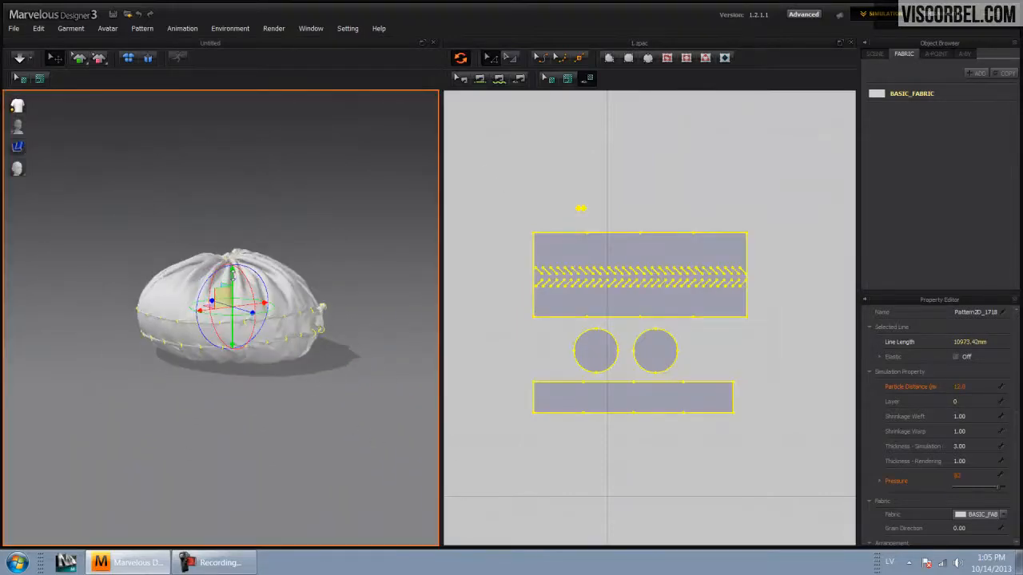
{"action": "left_click_drag", "start_coordinate": [233, 270], "coordinate": [233, 154]}
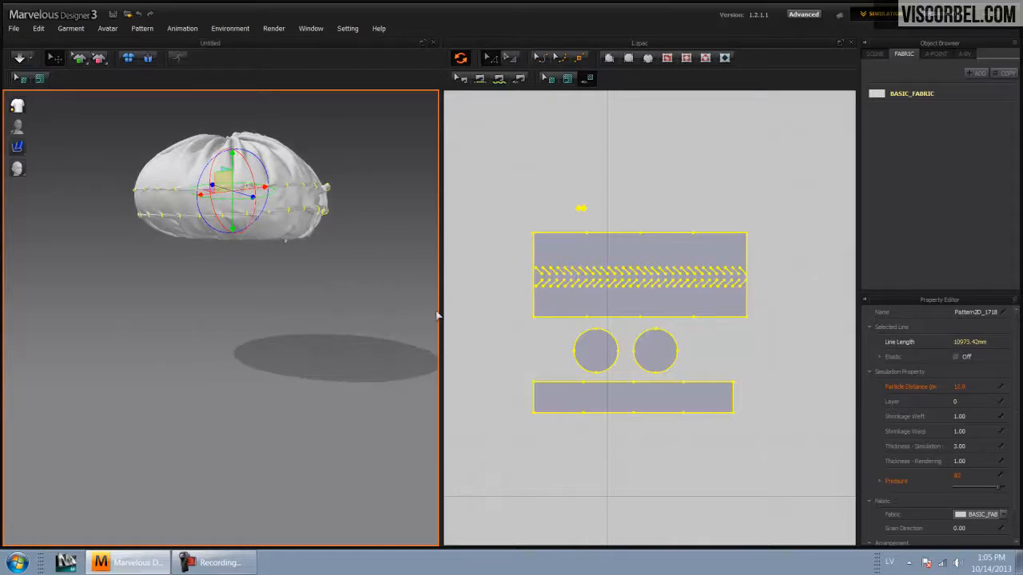
Step: Select the inner cushion's two circles and side strip and freeze them again inside the raised cover
{"action": "left_click", "coordinate": [637, 417]}
{"action": "left_click_drag", "start_coordinate": [512, 342], "coordinate": [840, 464]}
{"action": "scroll", "coordinate": [242, 192], "scroll_direction": "up", "scroll_amount": 4}
{"action": "middle_click_drag", "start_coordinate": [257, 118], "coordinate": [257, 354]}
{"action": "scroll", "coordinate": [257, 354], "scroll_direction": "up", "scroll_amount": 2}
{"action": "scroll", "coordinate": [269, 398], "scroll_direction": "up", "scroll_amount": 3}
{"action": "right_click", "coordinate": [284, 315]}
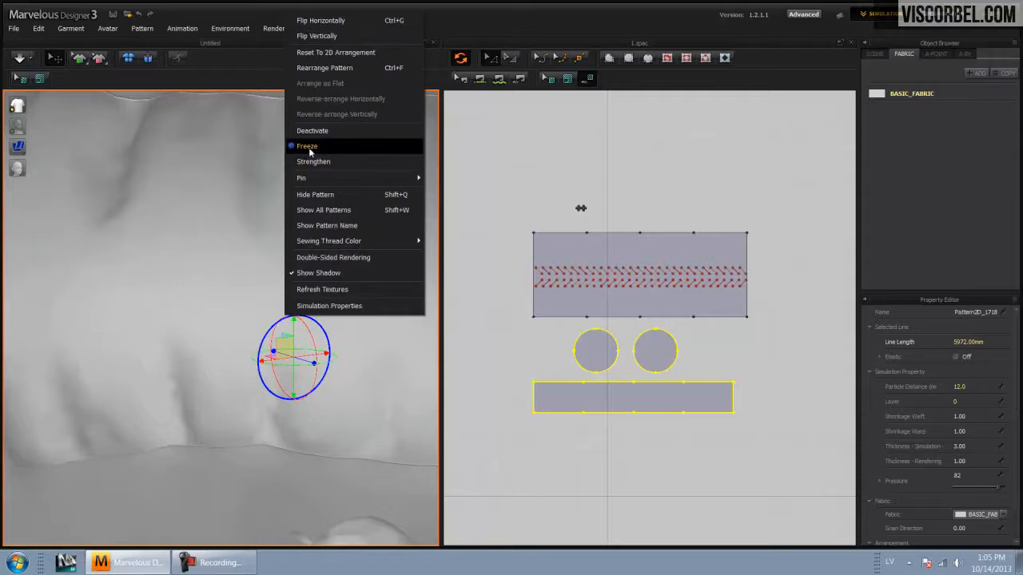
{"action": "left_click", "coordinate": [309, 147]}
Step: Examine the crumpled underside of the cover and the cushion circle showing through its bottom opening
{"action": "scroll", "coordinate": [301, 412], "scroll_direction": "down", "scroll_amount": 5}
{"action": "right_click_drag", "start_coordinate": [301, 411], "coordinate": [304, 282]}
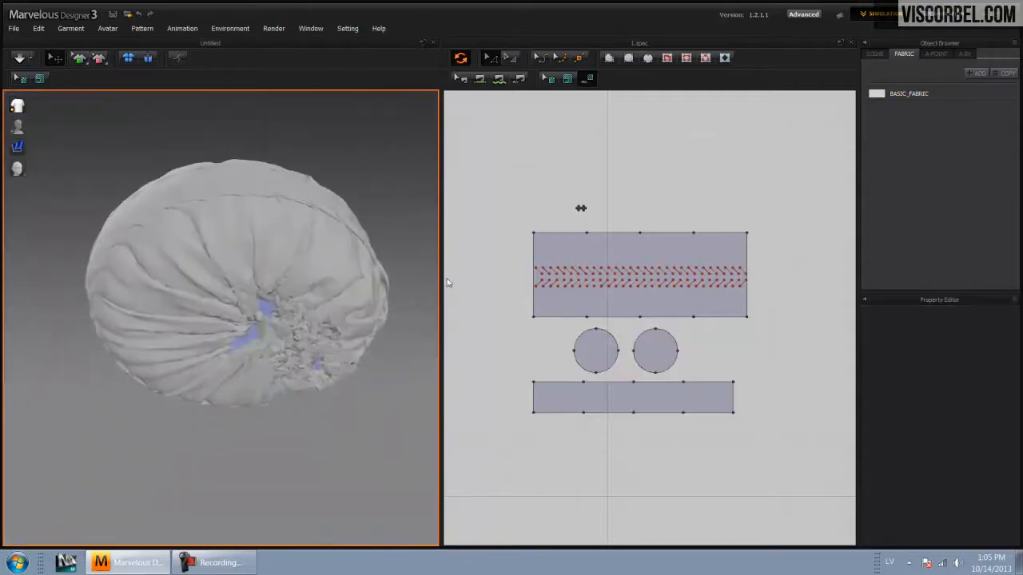
{"action": "left_click", "coordinate": [549, 299]}
{"action": "scroll", "coordinate": [244, 369], "scroll_direction": "down", "scroll_amount": 1}
{"action": "scroll", "coordinate": [257, 364], "scroll_direction": "up", "scroll_amount": 2}
{"action": "scroll", "coordinate": [257, 364], "scroll_direction": "up", "scroll_amount": 2}
{"action": "right_click_drag", "start_coordinate": [294, 284], "coordinate": [288, 336]}
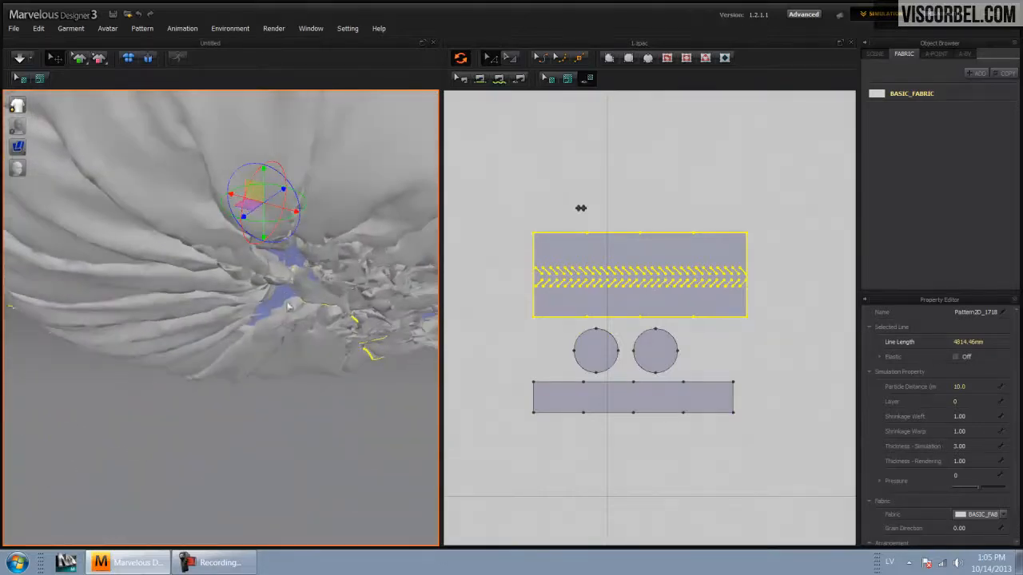
{"action": "left_click", "coordinate": [288, 297]}
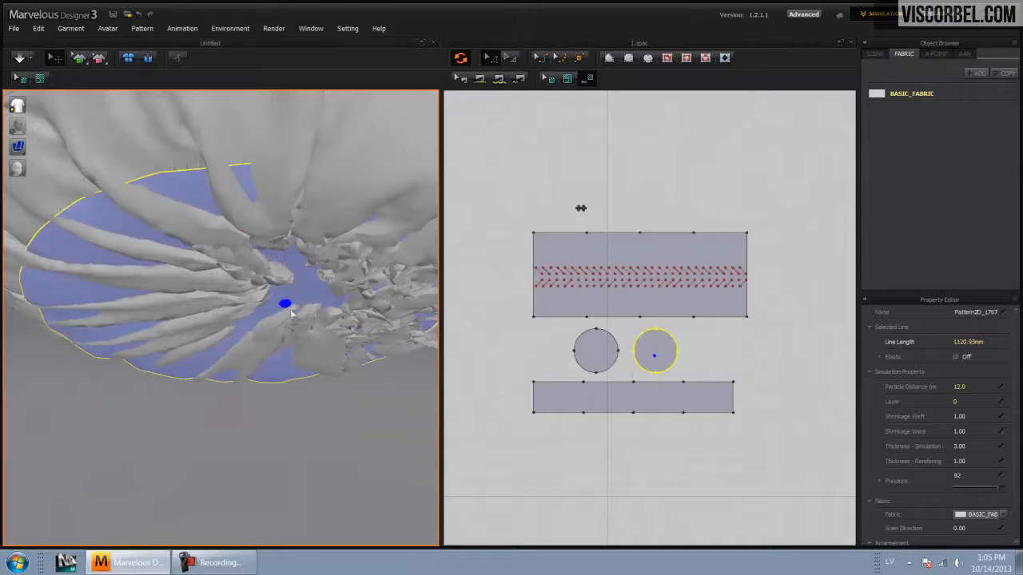
{"action": "left_click", "coordinate": [308, 391]}
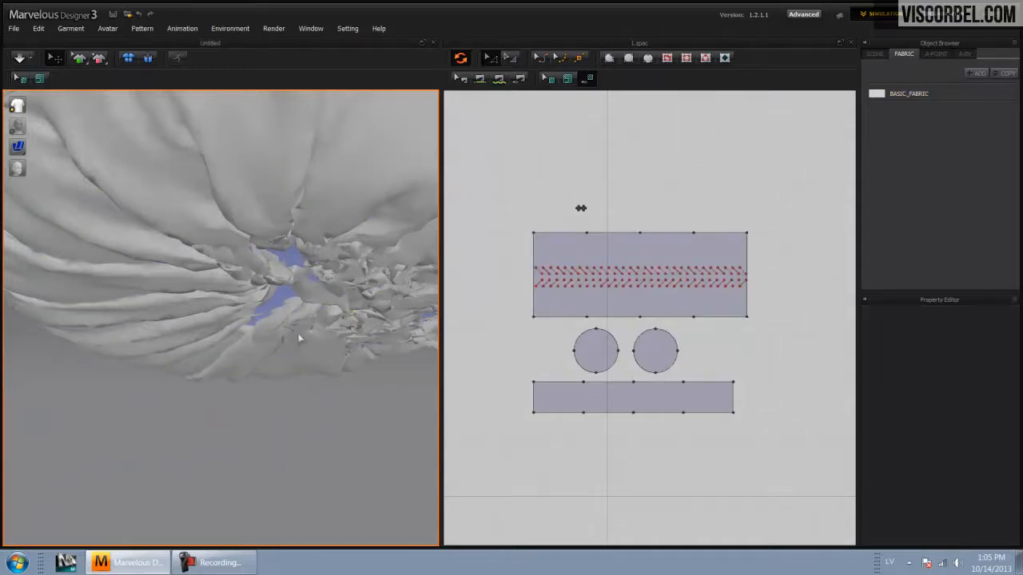
Step: Simulate the raised pouf so the cover's underside can settle, check it from below and above, and stop the simulation
{"action": "key", "text": "space"}
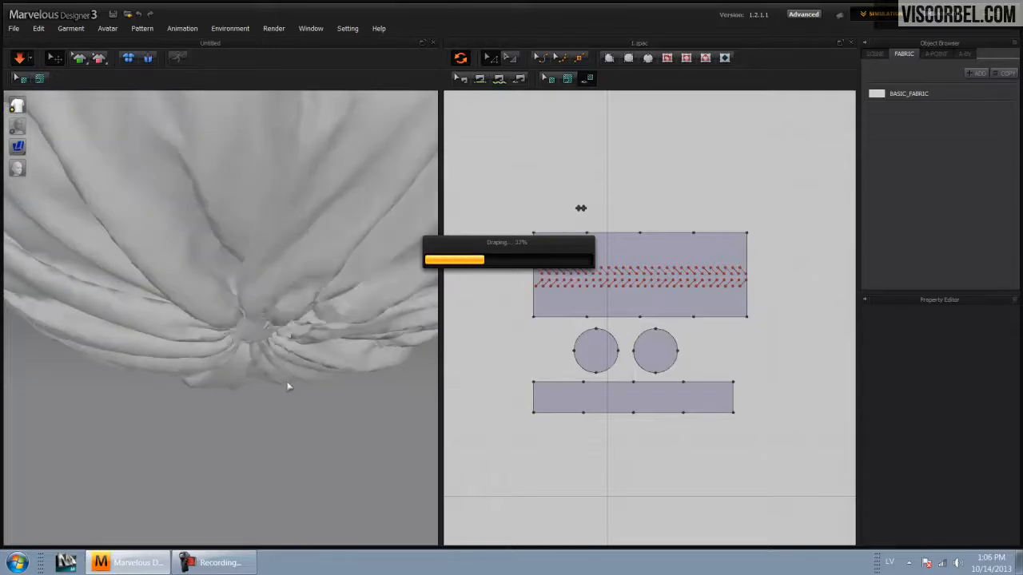
{"action": "key", "text": "Escape"}
{"action": "right_click_drag", "start_coordinate": [288, 386], "coordinate": [293, 341]}
{"action": "scroll", "coordinate": [280, 409], "scroll_direction": "down", "scroll_amount": 5}
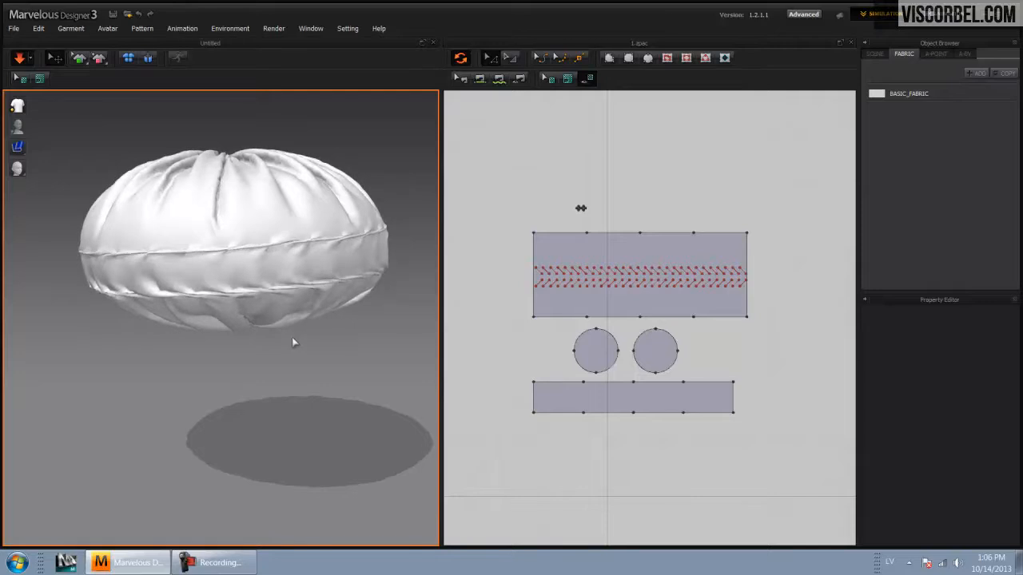
{"action": "right_click_drag", "start_coordinate": [270, 326], "coordinate": [269, 301]}
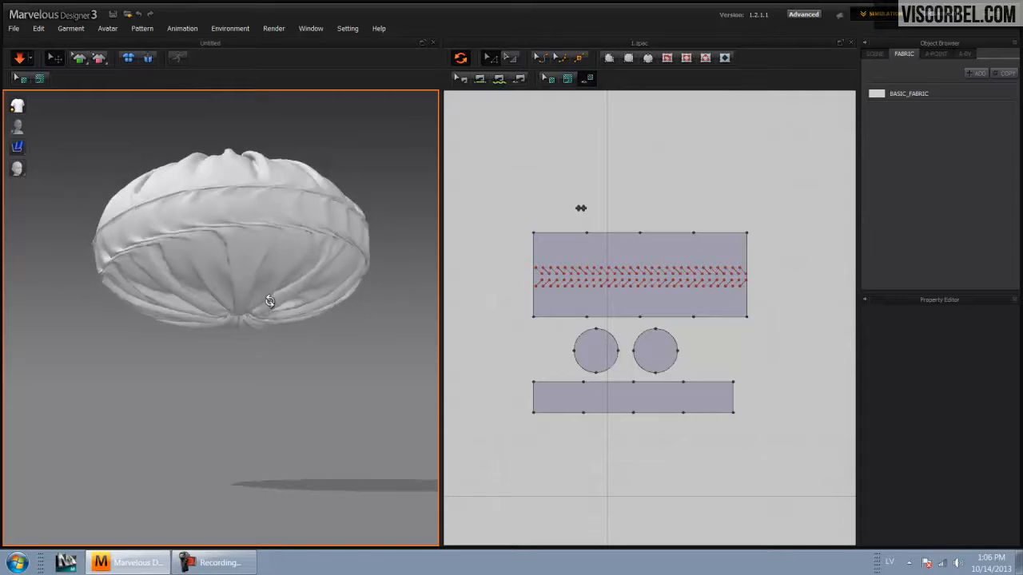
{"action": "right_click_drag", "start_coordinate": [290, 337], "coordinate": [387, 352]}
{"action": "right_click", "coordinate": [387, 353]}
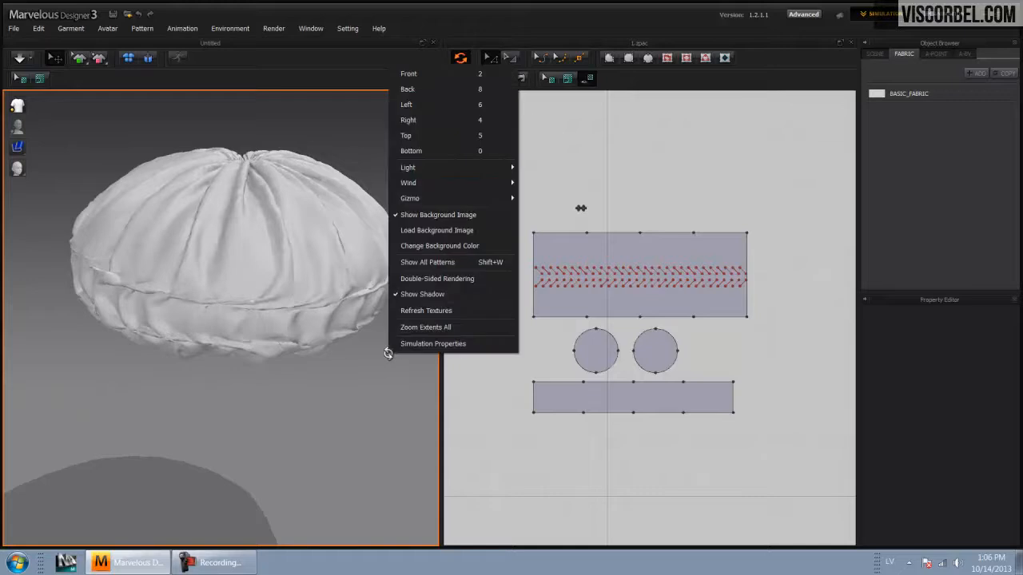
{"action": "left_click", "coordinate": [334, 372]}
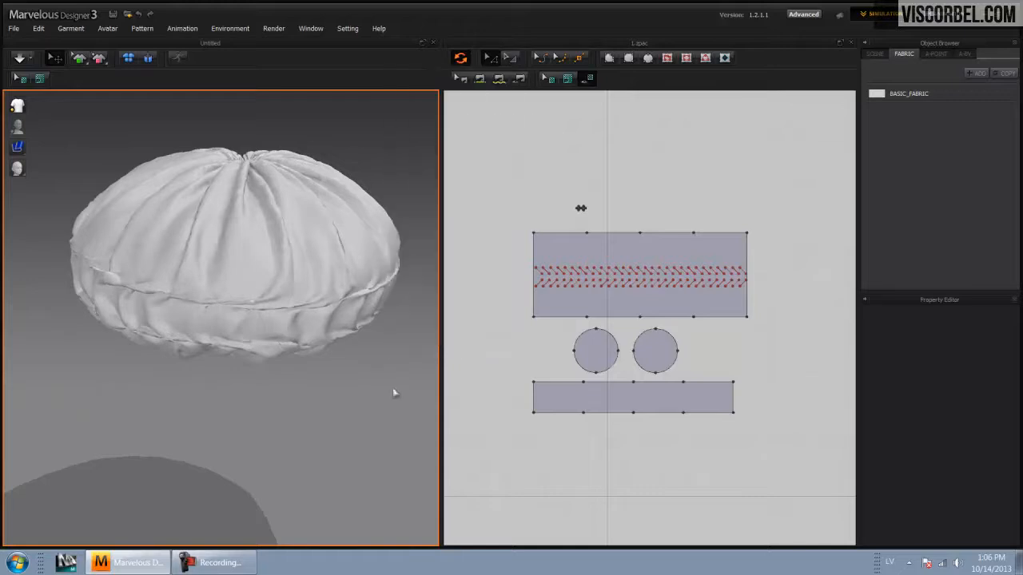
Step: Select the inner cushion's two circles and side strip and unfreeze them inside the cover
{"action": "left_click_drag", "start_coordinate": [747, 433], "coordinate": [489, 330]}
{"action": "scroll", "coordinate": [331, 331], "scroll_direction": "up", "scroll_amount": 5}
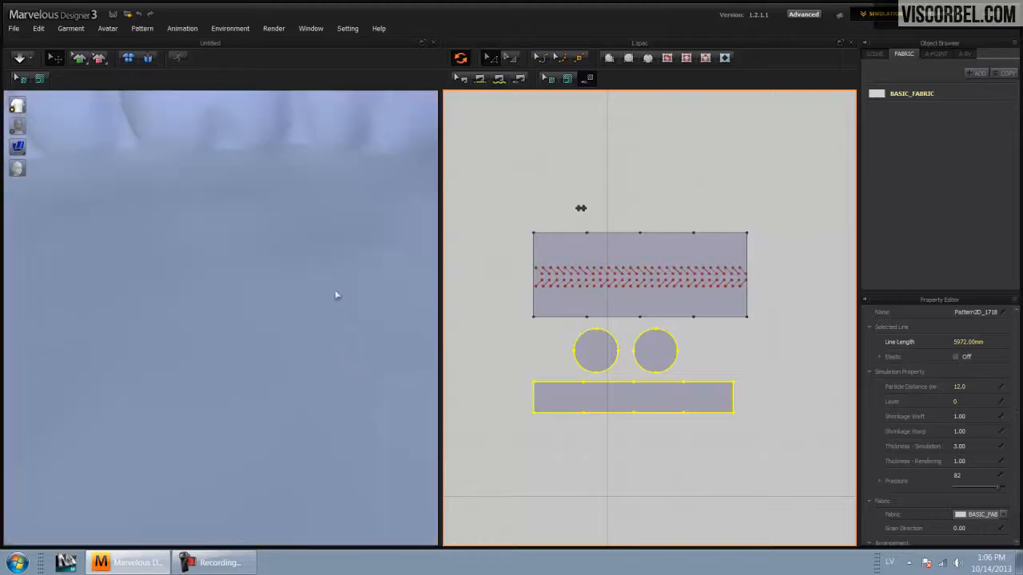
{"action": "right_click", "coordinate": [338, 295]}
{"action": "left_click", "coordinate": [361, 134]}
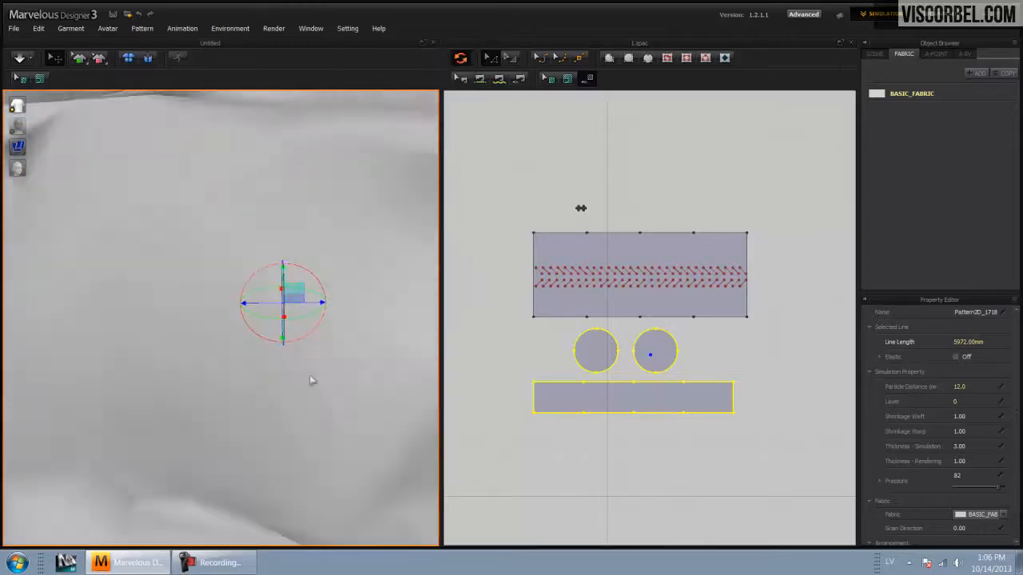
{"action": "scroll", "coordinate": [310, 380], "scroll_direction": "down", "scroll_amount": 5}
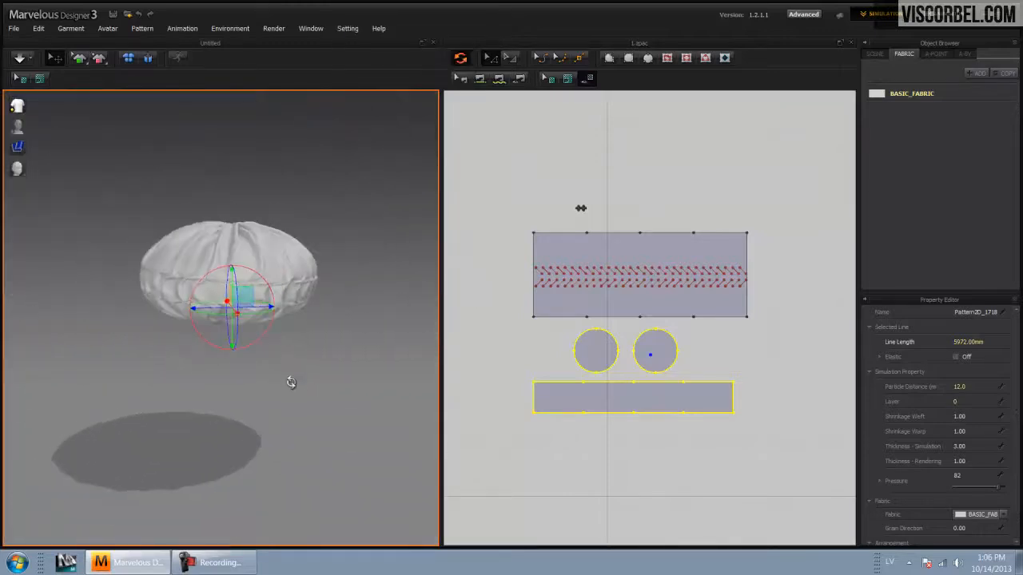
Step: Simulate the raised pouf so it drops onto the ground, stop the simulation, and check its shape up close
{"action": "left_click", "coordinate": [37, 405]}
{"action": "mouse_move", "coordinate": [239, 362]}
{"action": "right_mouse_down"}
{"action": "mouse_move", "coordinate": [253, 298]}
{"action": "mouse_move", "coordinate": [250, 378]}
{"action": "right_mouse_up"}
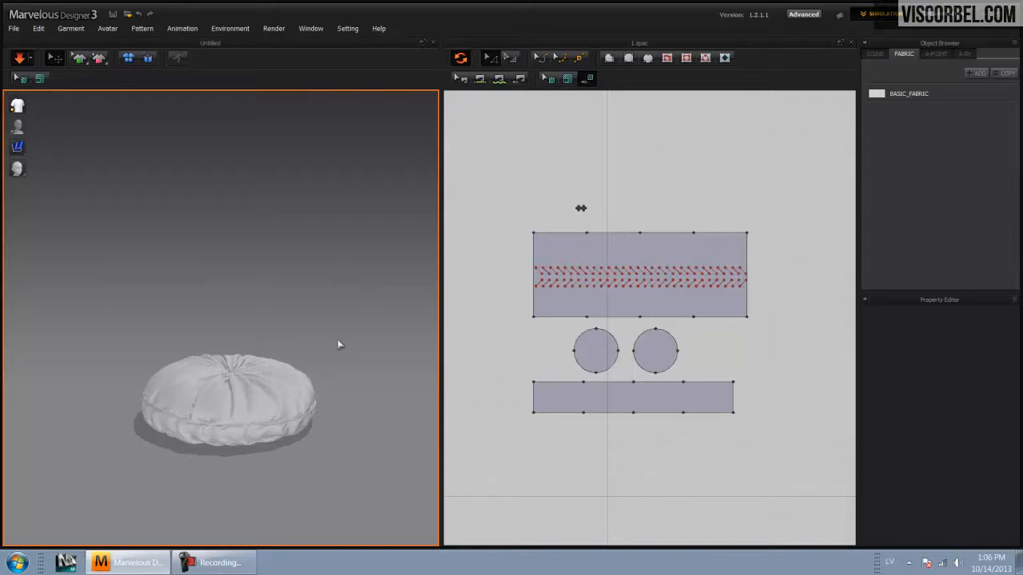
{"action": "key", "text": "space"}
{"action": "right_click_drag", "start_coordinate": [346, 386], "coordinate": [242, 360]}
{"action": "scroll", "coordinate": [238, 377], "scroll_direction": "up", "scroll_amount": 5}
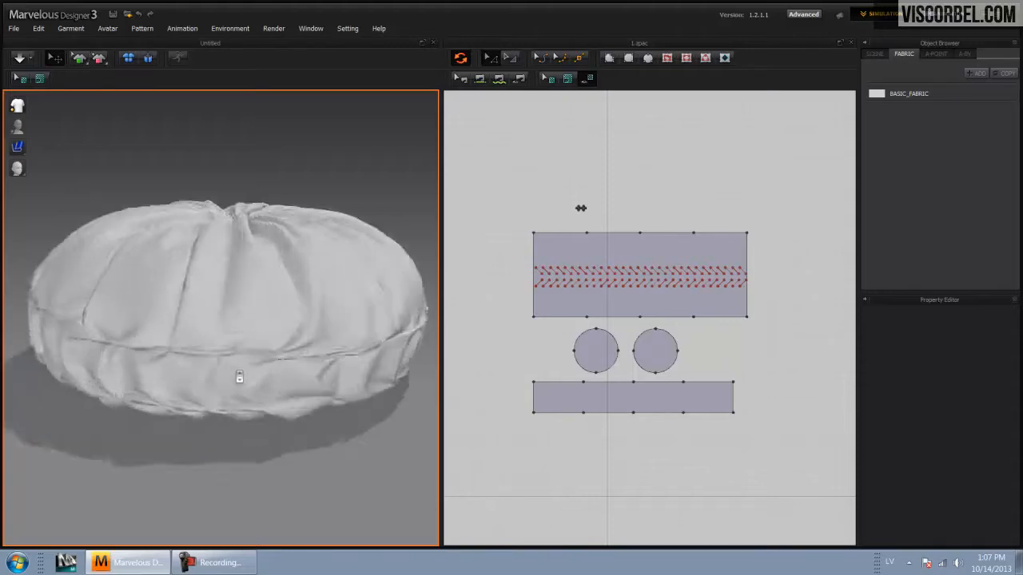
Step: Select the inner cushion's side strip and two circles and freeze them with the pouf resting on the ground
{"action": "scroll", "coordinate": [240, 387], "scroll_direction": "up", "scroll_amount": 6}
{"action": "left_click", "coordinate": [589, 393]}
{"action": "left_click", "coordinate": [595, 351], "text": "shift"}
{"action": "left_click", "coordinate": [655, 351], "text": "shift"}
{"action": "right_click", "coordinate": [334, 312]}
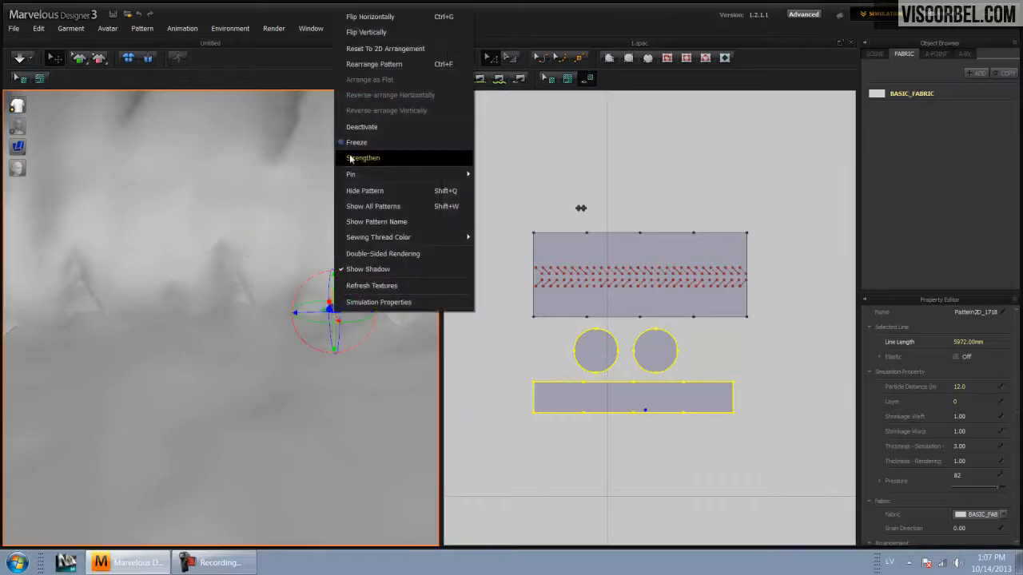
{"action": "left_click", "coordinate": [354, 138]}
{"action": "scroll", "coordinate": [296, 342], "scroll_direction": "down", "scroll_amount": 6}
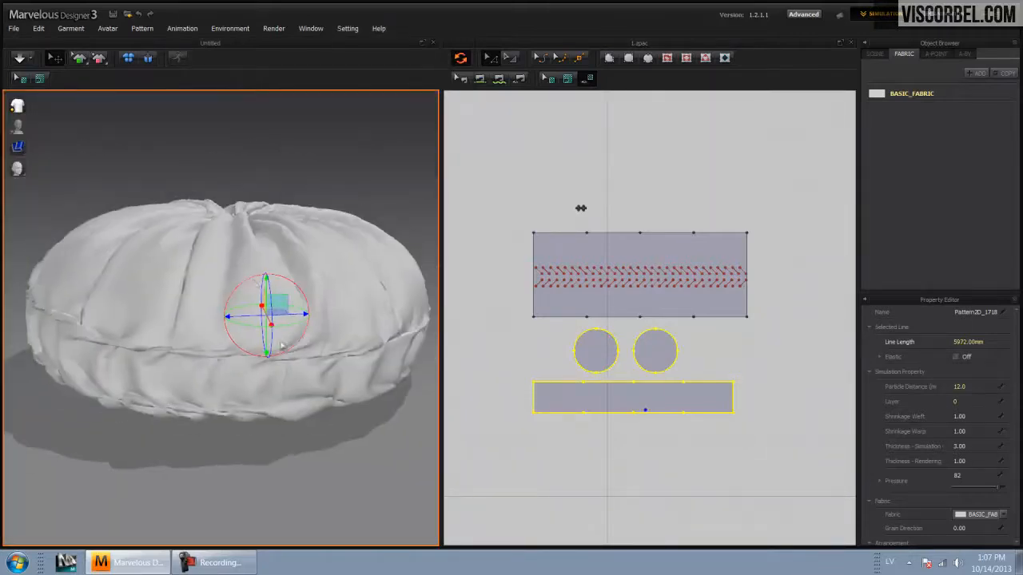
Step: Simulate the cover over the frozen cushion, stop the simulation, and check the folds around the pouf
{"action": "left_click", "coordinate": [325, 181]}
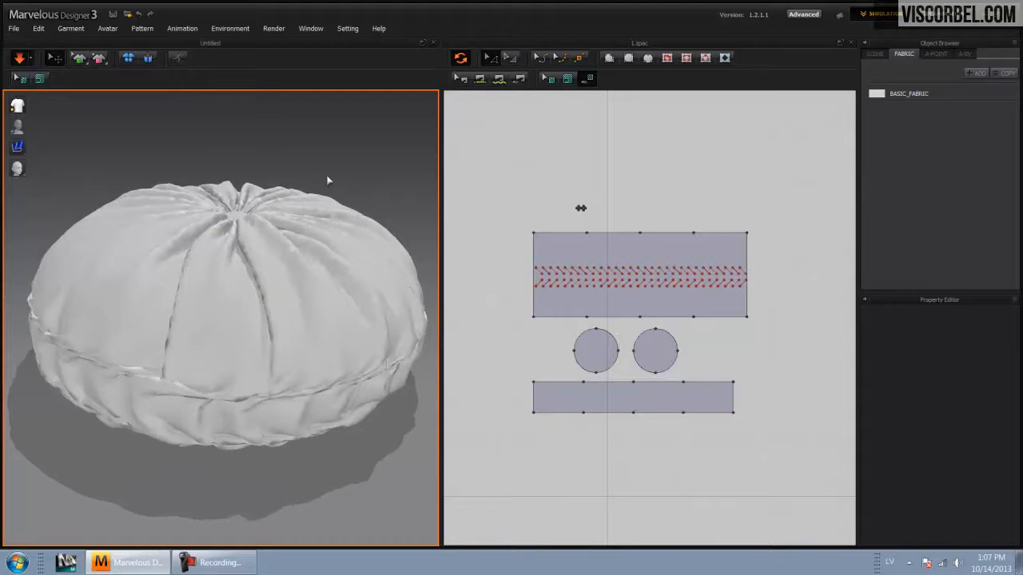
{"action": "right_click_drag", "start_coordinate": [219, 433], "coordinate": [278, 436]}
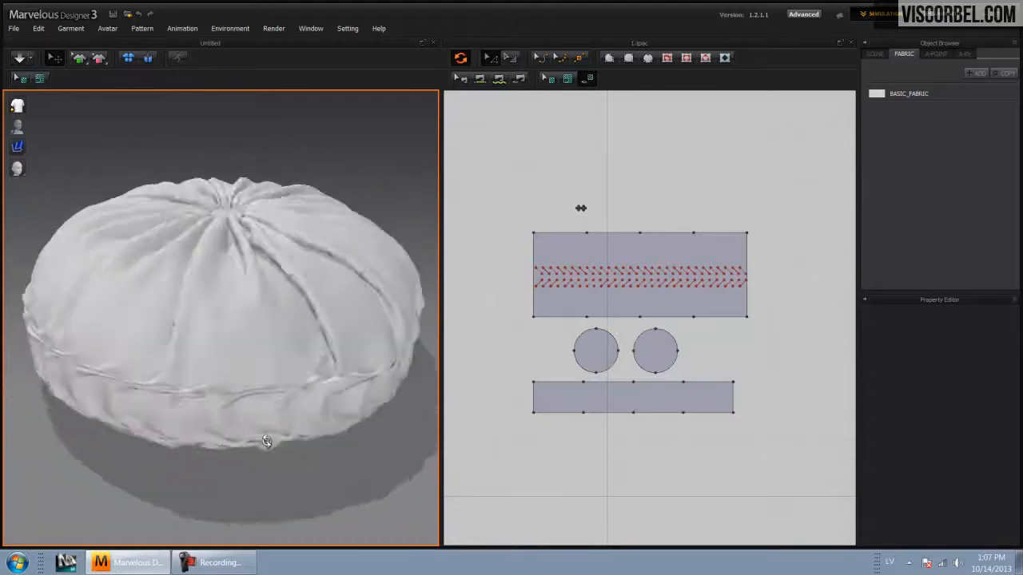
{"action": "scroll", "coordinate": [294, 335], "scroll_direction": "up", "scroll_amount": 4}
{"action": "scroll", "coordinate": [294, 335], "scroll_direction": "down", "scroll_amount": 4}
{"action": "right_click_drag", "start_coordinate": [294, 336], "coordinate": [293, 280]}
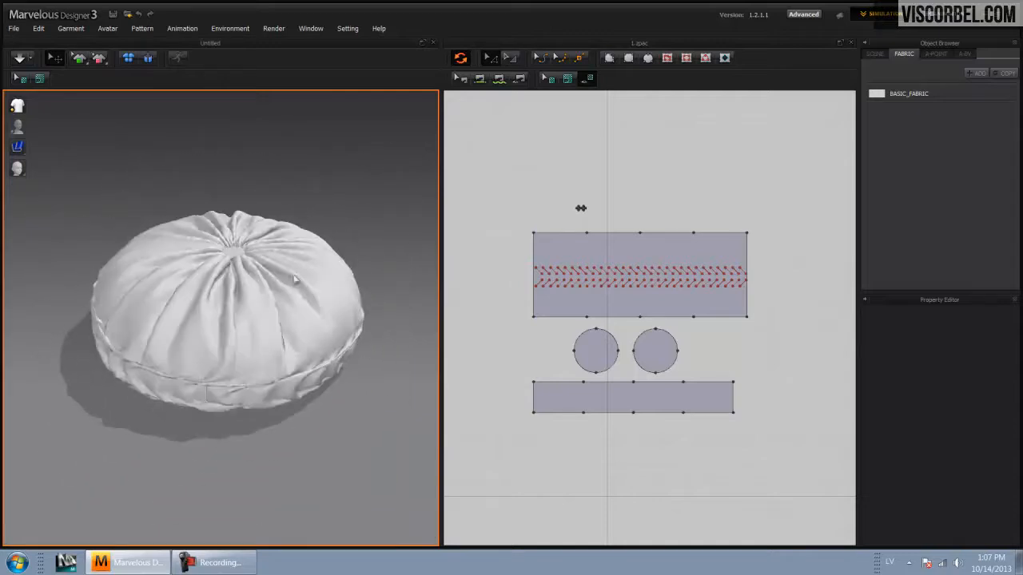
Step: Save the garment as a new file named 2
{"action": "left_click", "coordinate": [14, 28]}
{"action": "mouse_move", "coordinate": [24, 72]}
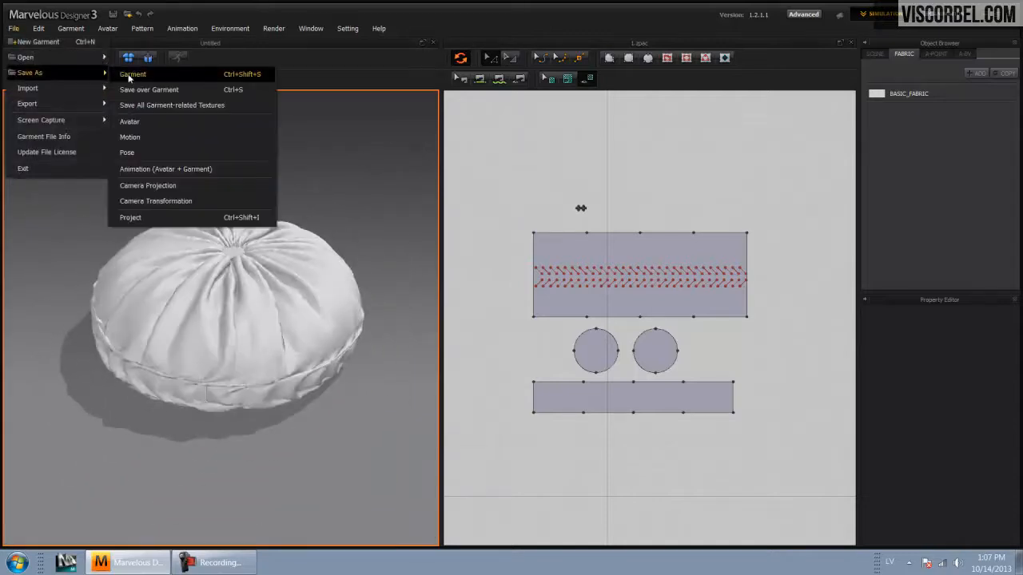
{"action": "left_click", "coordinate": [128, 73]}
{"action": "type", "text": "2"}
{"action": "left_click", "coordinate": [408, 298]}
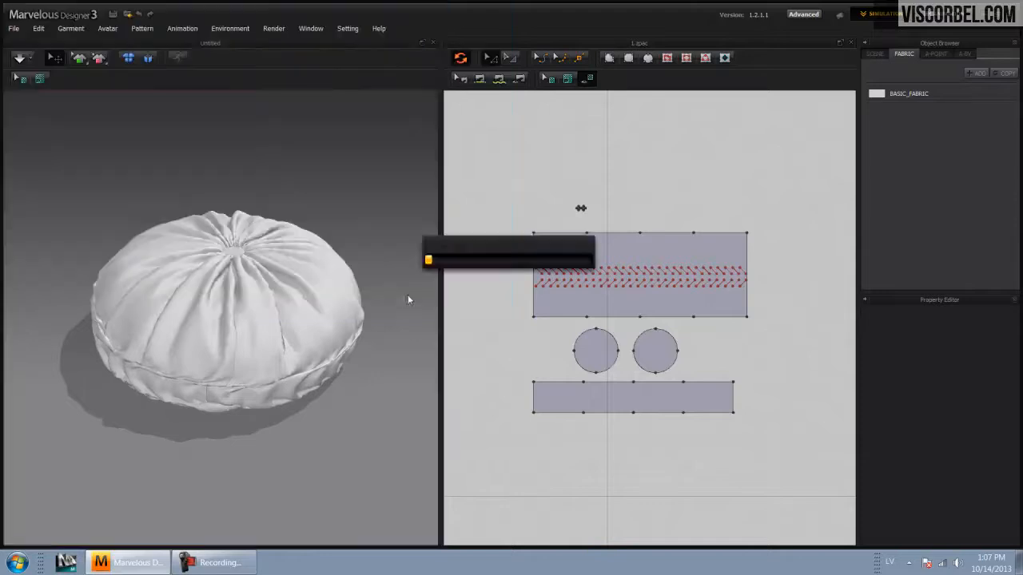
Step: Set the large cover rectangle's particle distance to 5, simulate the finer cloth, and stop the simulation
{"action": "left_click", "coordinate": [606, 245]}
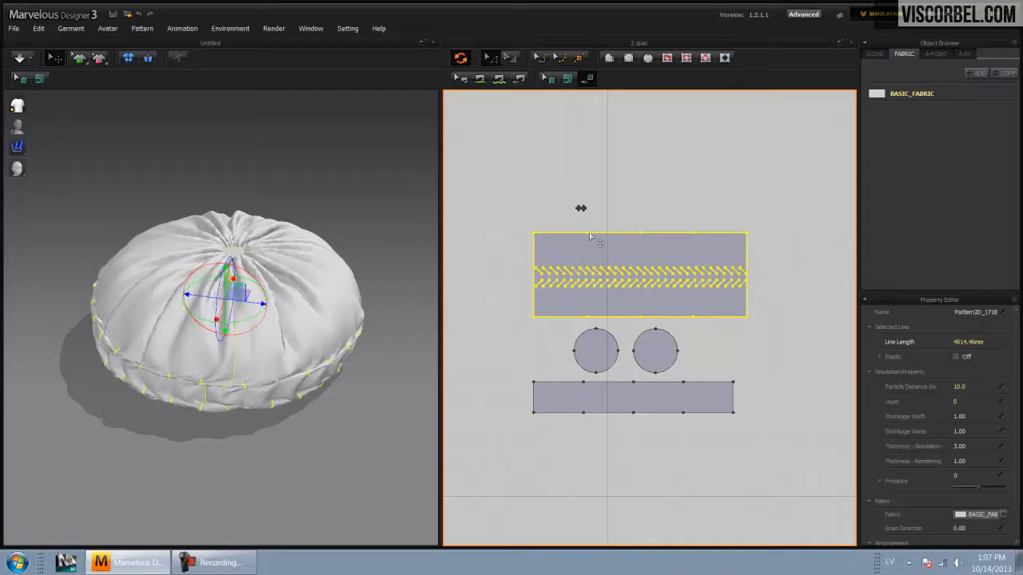
{"action": "double_click", "coordinate": [960, 387]}
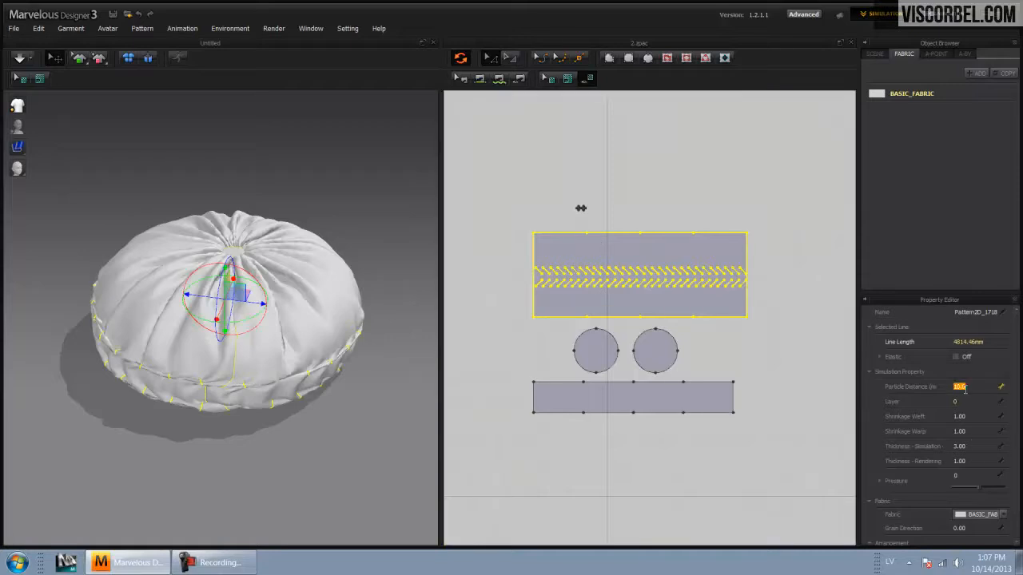
{"action": "type", "text": "5"}
{"action": "key", "text": "Return"}
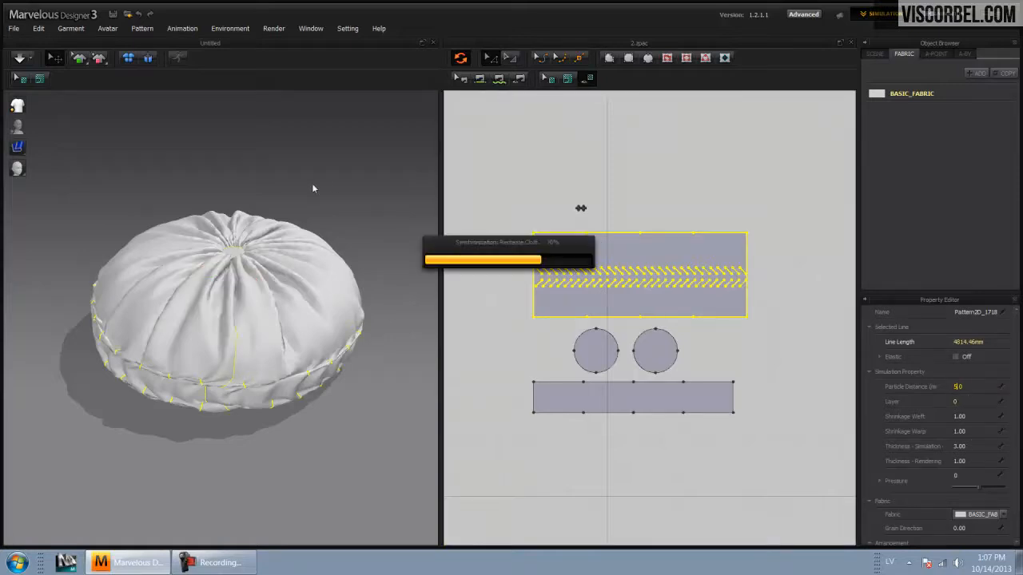
{"action": "right_click_drag", "start_coordinate": [305, 179], "coordinate": [304, 163]}
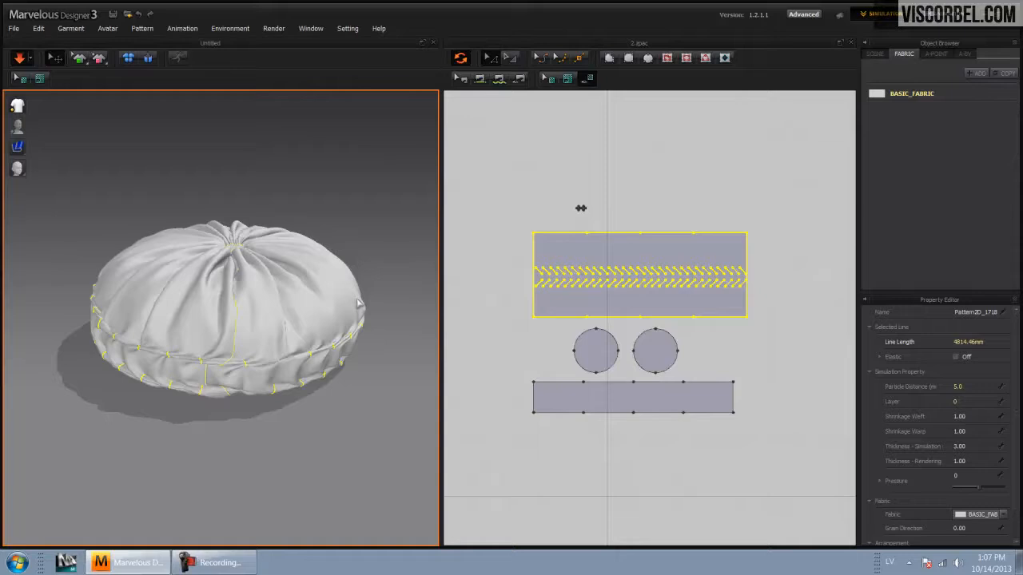
{"action": "key", "text": "space"}
{"action": "right_click_drag", "start_coordinate": [363, 283], "coordinate": [283, 265]}
Step: Refine the cover's particle distance to 4, simulate again, stop, and check the folds from another angle
{"action": "left_click", "coordinate": [960, 386]}
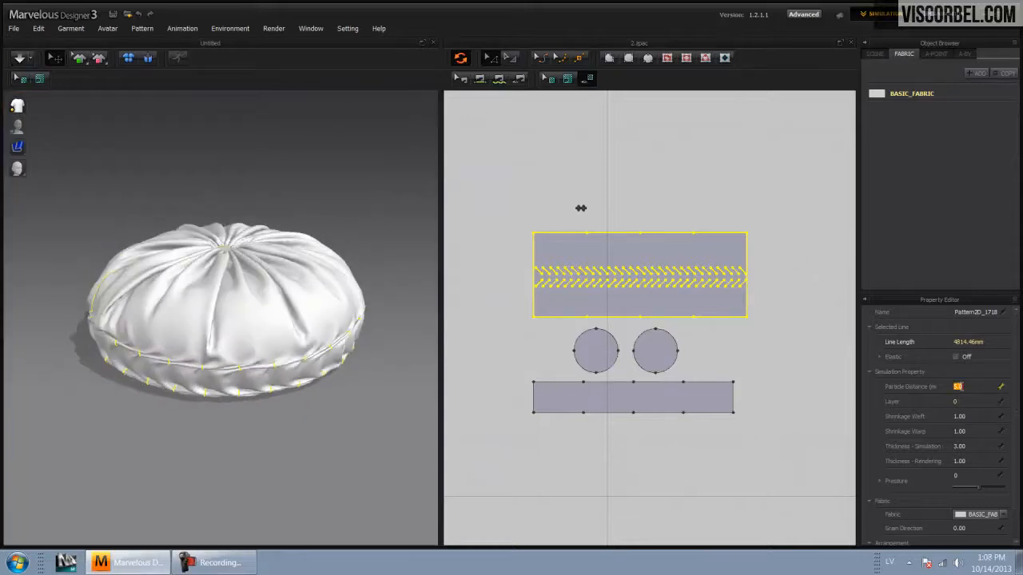
{"action": "type", "text": "4"}
{"action": "key", "text": "Return"}
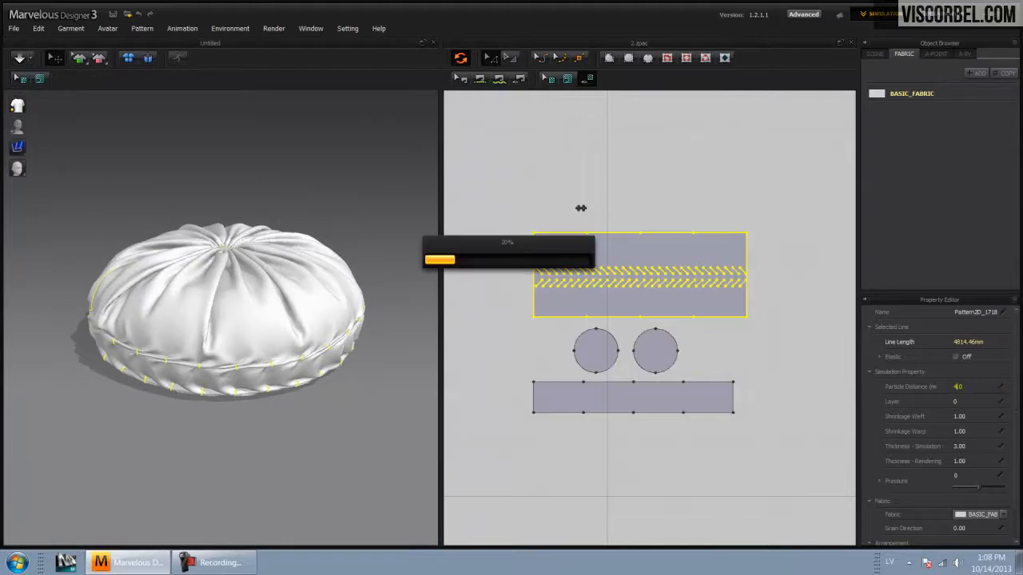
{"action": "left_click", "coordinate": [244, 429]}
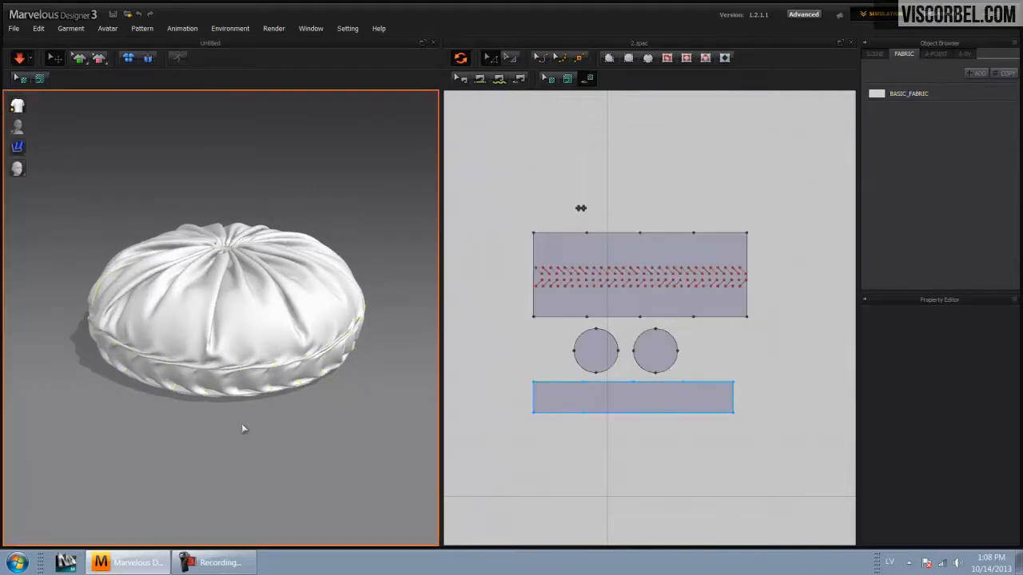
{"action": "key", "text": "space"}
{"action": "right_click_drag", "start_coordinate": [208, 399], "coordinate": [381, 379]}
{"action": "scroll", "coordinate": [277, 308], "scroll_direction": "up", "scroll_amount": 3}
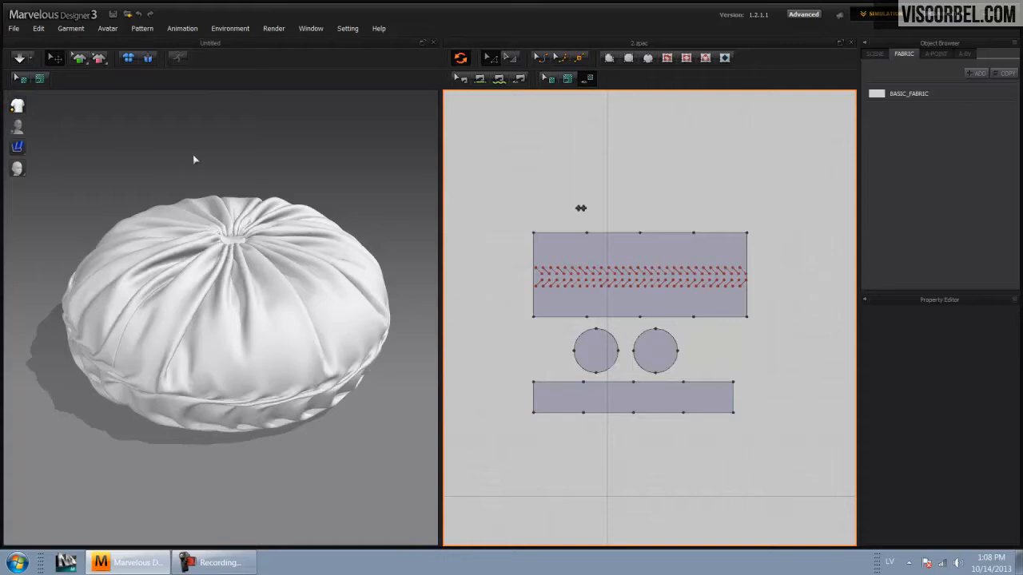
Step: Export all patterns to the Desktop as OBJ file "round", as a single unwelded object with unified UV coordinates in cm at 10% scale
{"action": "left_click", "coordinate": [13, 28]}
{"action": "mouse_move", "coordinate": [38, 86]}
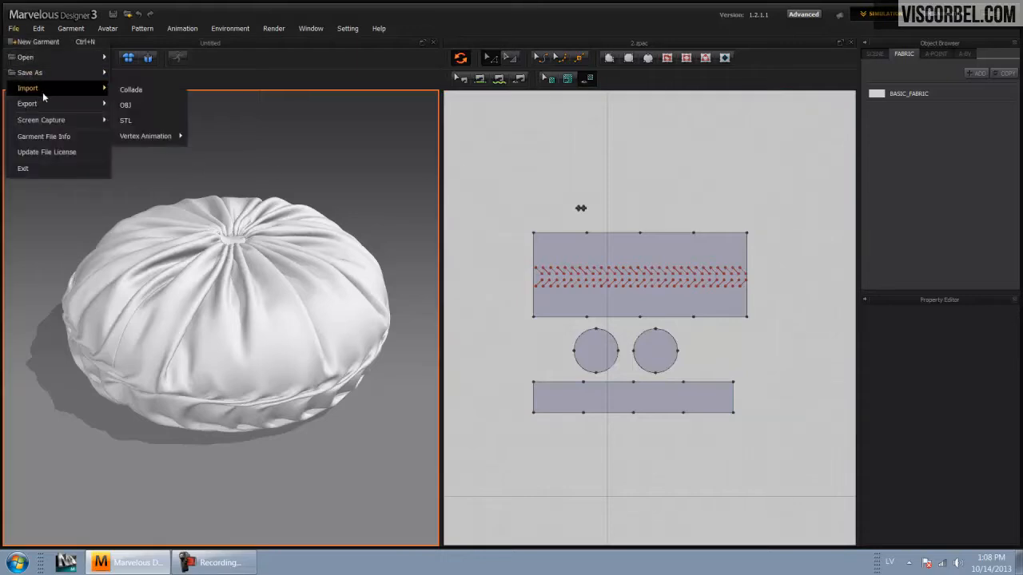
{"action": "left_click", "coordinate": [128, 102]}
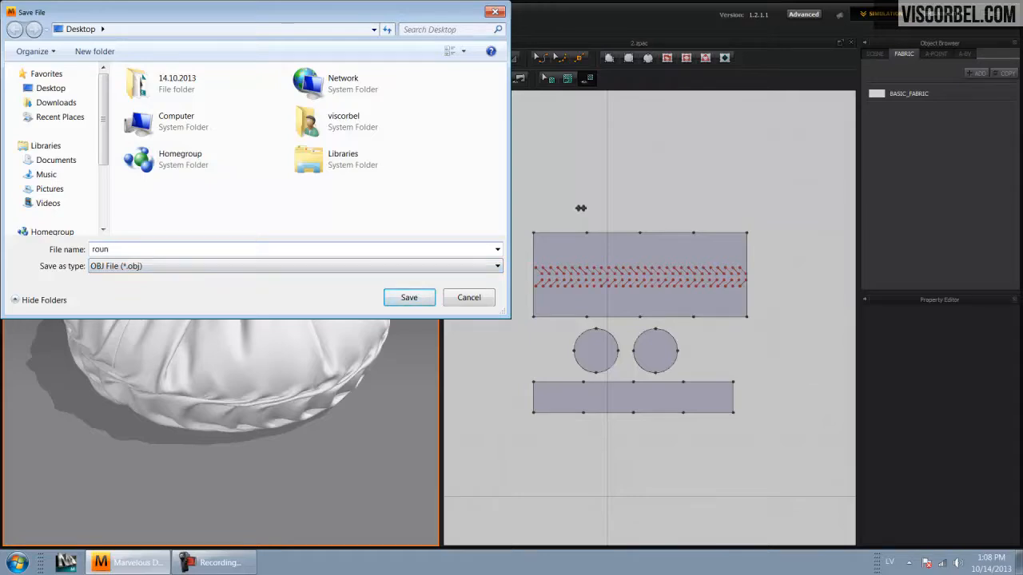
{"action": "left_click", "coordinate": [407, 297]}
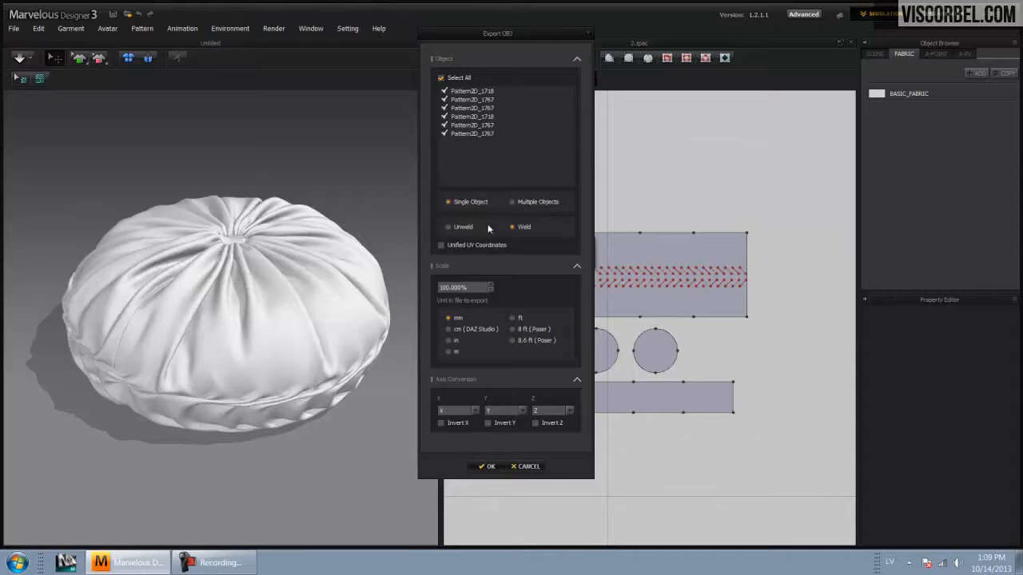
{"action": "left_click", "coordinate": [459, 227]}
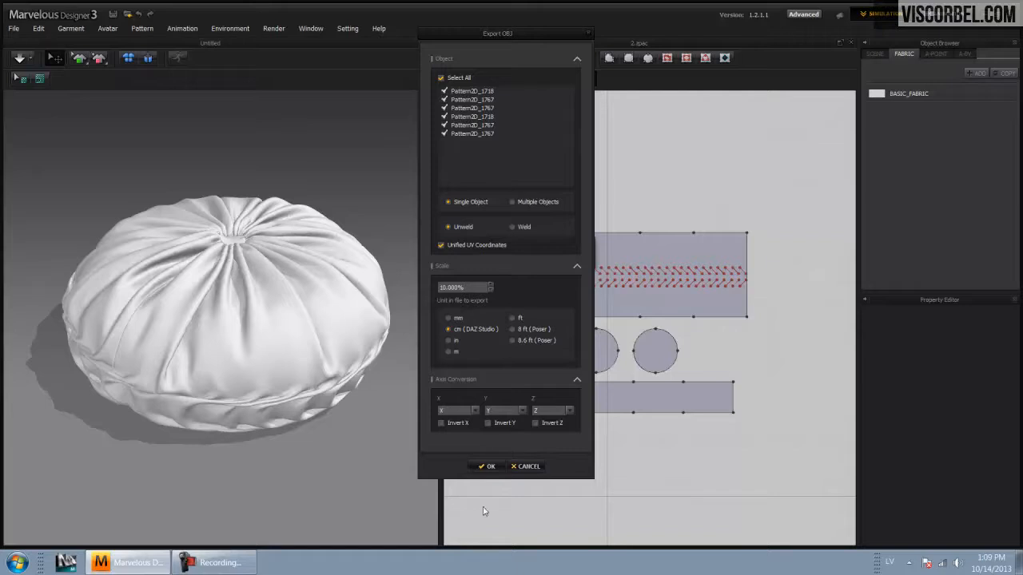
{"action": "left_click", "coordinate": [489, 467]}
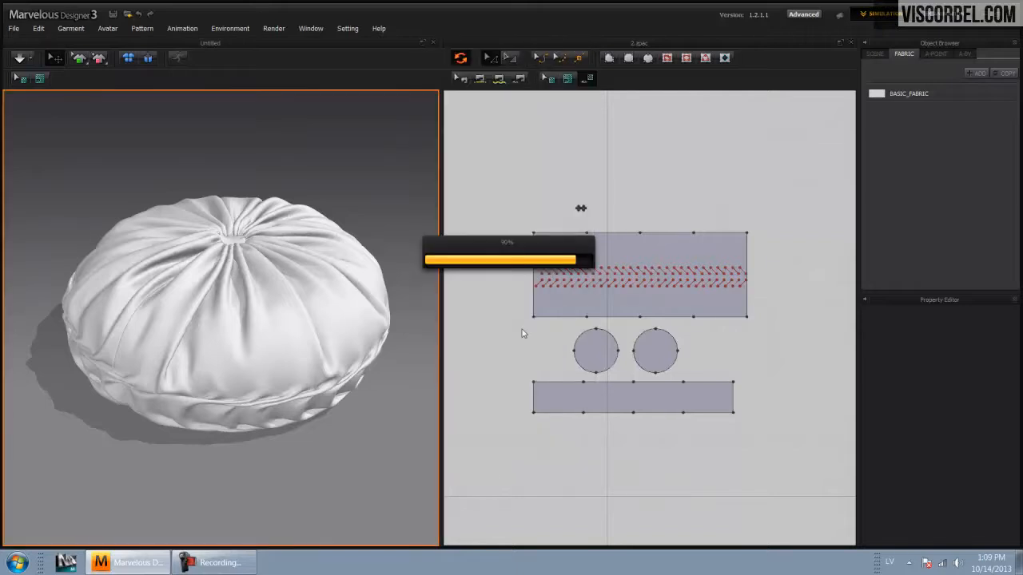
Step: Switch to 3ds Max Design and import the round OBJ file as an editable poly using the ZBrush preset
{"action": "left_click", "coordinate": [67, 562]}
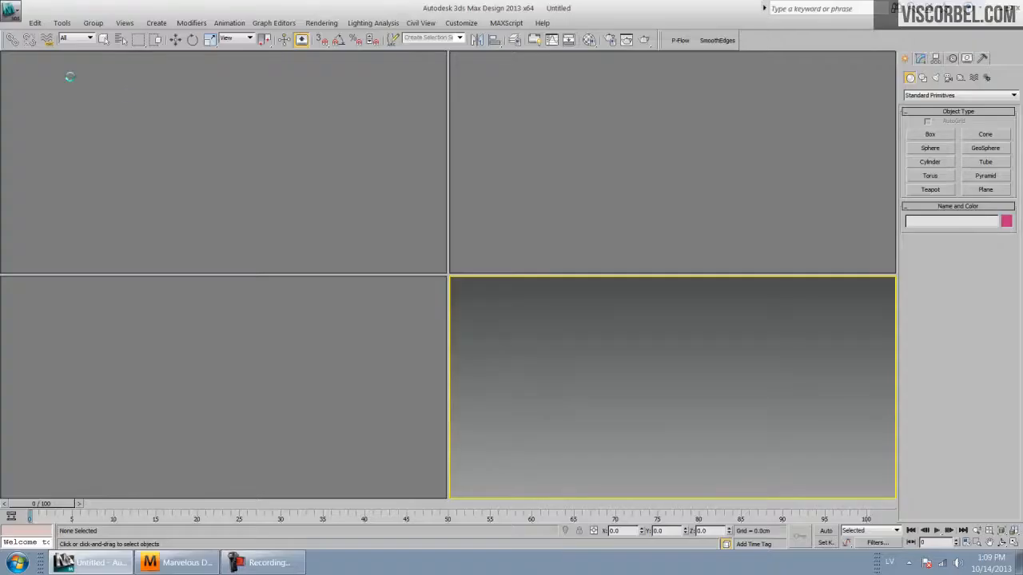
{"action": "left_click", "coordinate": [6, 11]}
{"action": "left_click", "coordinate": [64, 197]}
{"action": "left_click", "coordinate": [125, 50]}
{"action": "left_click", "coordinate": [80, 61]}
{"action": "double_click", "coordinate": [62, 82]}
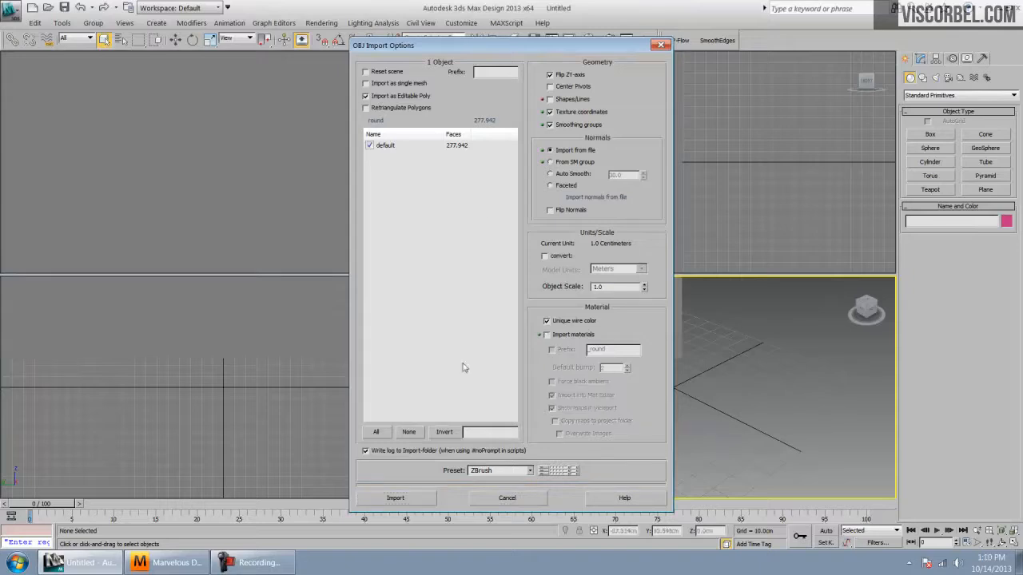
{"action": "left_click", "coordinate": [415, 497]}
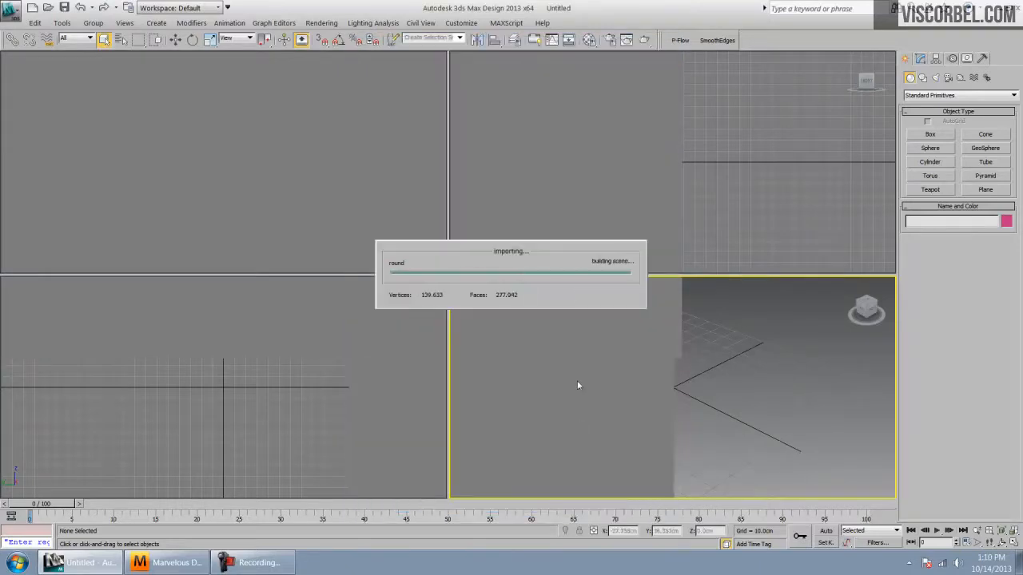
Step: Maximize the Perspective viewport and examine the imported pouf's mesh density with edged faces displayed
{"action": "key", "text": "alt+w"}
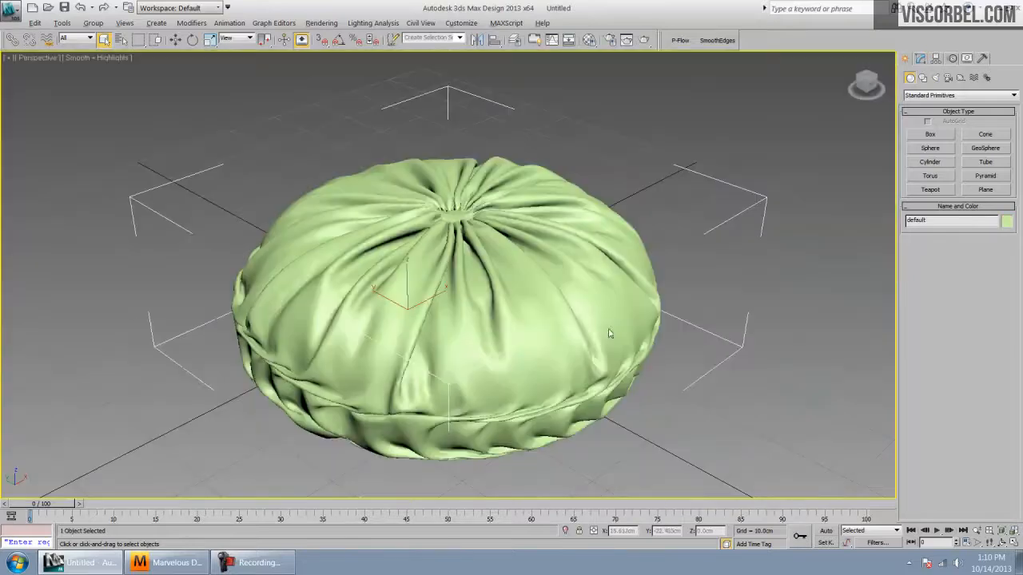
{"action": "mouse_move", "coordinate": [315, 229]}
{"action": "middle_mouse_down"}
{"action": "mouse_move", "coordinate": [443, 225]}
{"action": "mouse_move", "coordinate": [317, 230]}
{"action": "middle_mouse_up"}
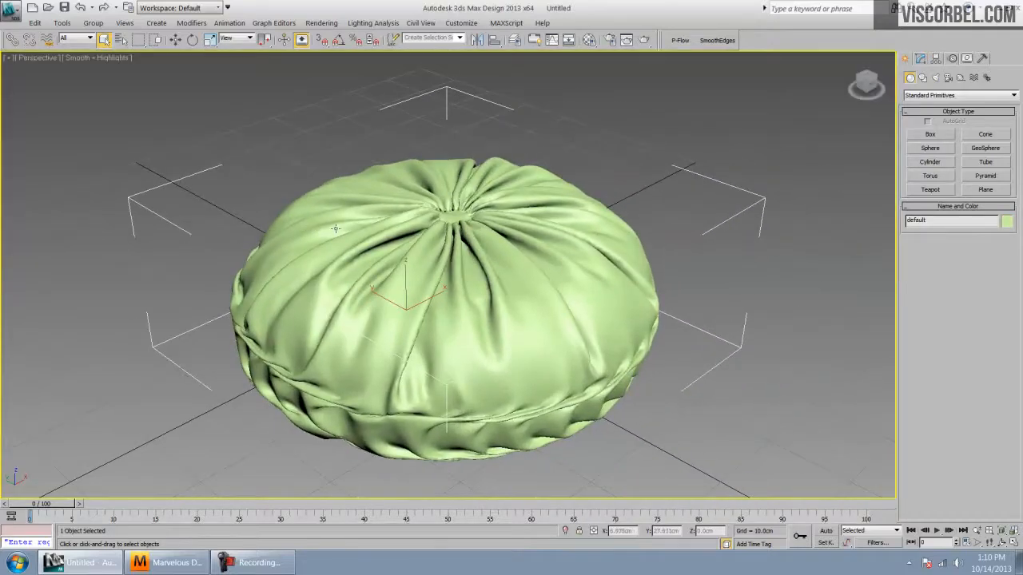
{"action": "right_click", "coordinate": [455, 292]}
{"action": "left_click", "coordinate": [663, 219]}
{"action": "left_click", "coordinate": [479, 322]}
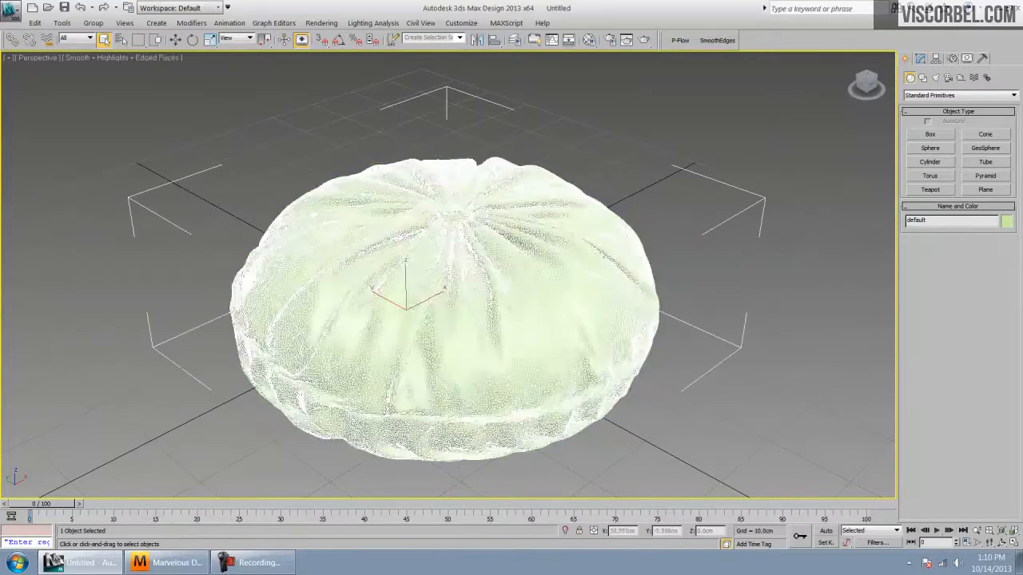
Step: Select the outer cover at element level, invert the selection, and delete the hidden inner cushion
{"action": "left_click", "coordinate": [919, 59]}
{"action": "left_click", "coordinate": [970, 219]}
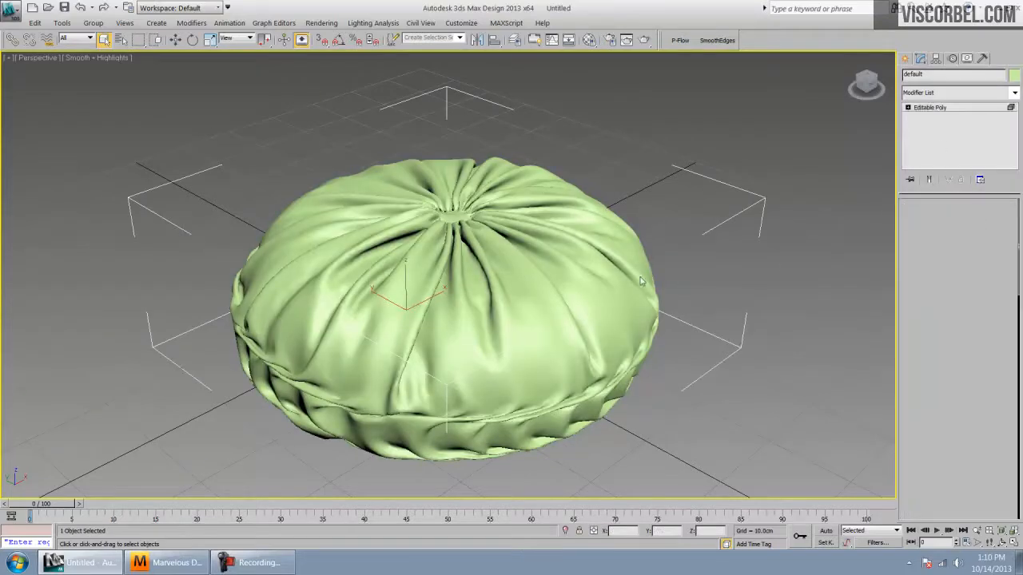
{"action": "left_click", "coordinate": [540, 289]}
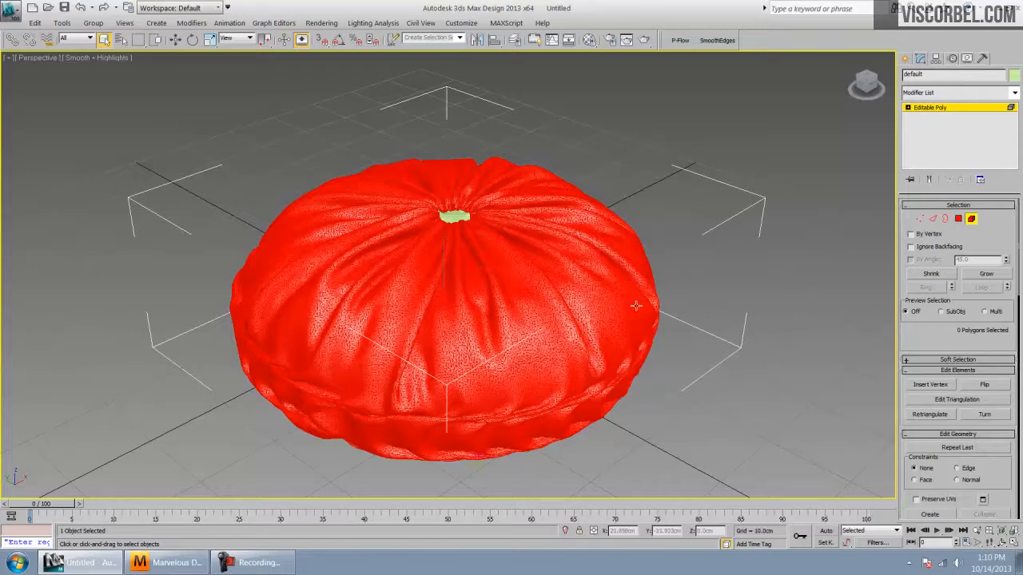
{"action": "key", "text": "ctrl+i"}
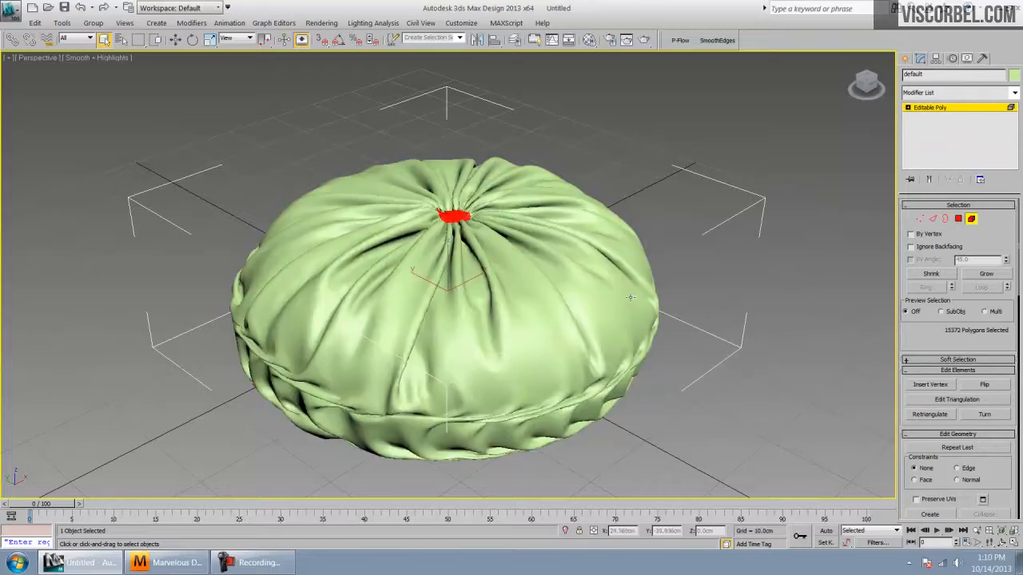
{"action": "key", "text": "Delete"}
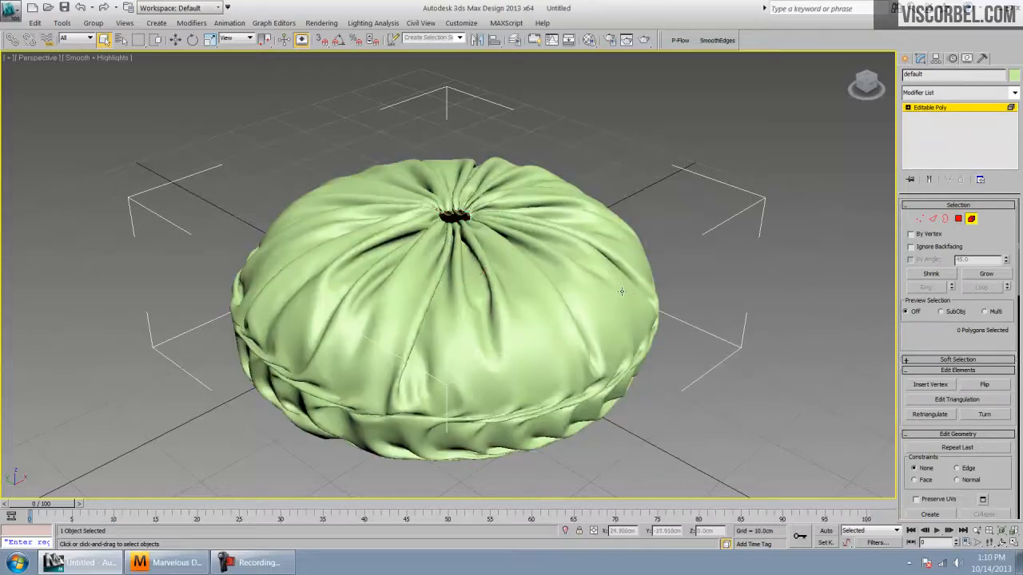
Step: Leave element level, reselect the cover, and select its open seam border at border level
{"action": "left_click", "coordinate": [926, 110]}
{"action": "right_click", "coordinate": [506, 247]}
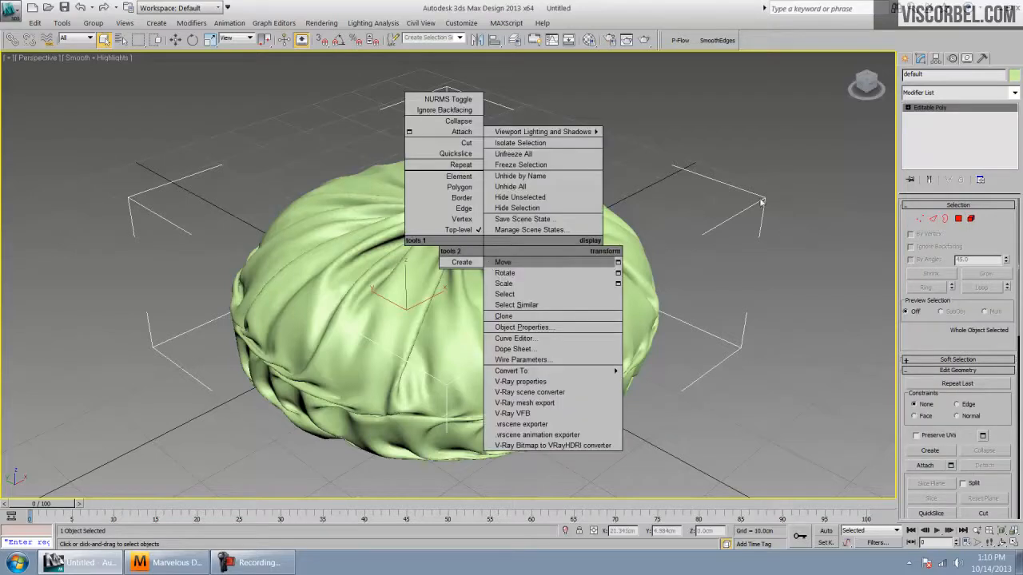
{"action": "left_click", "coordinate": [614, 198]}
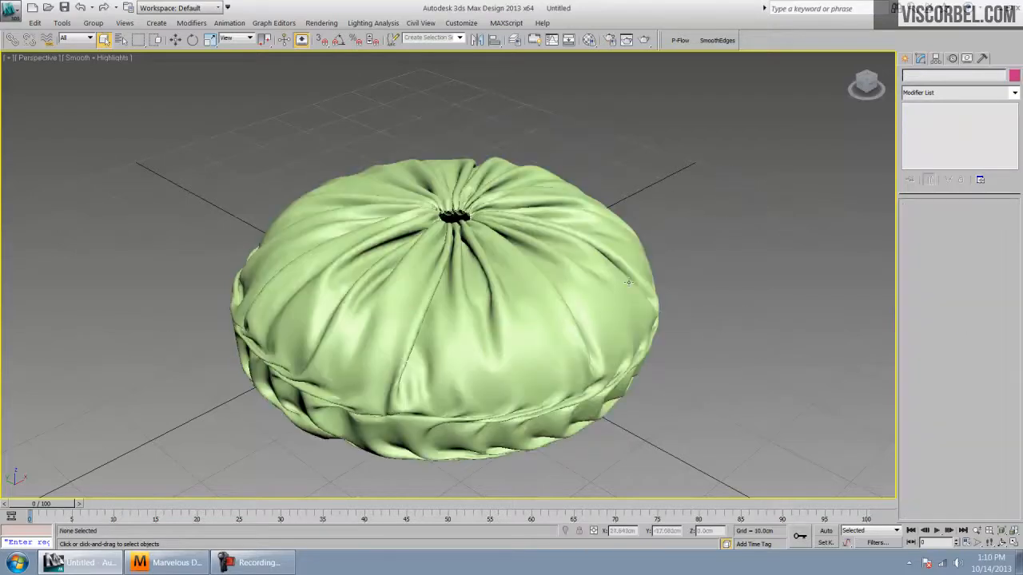
{"action": "left_click", "coordinate": [515, 294]}
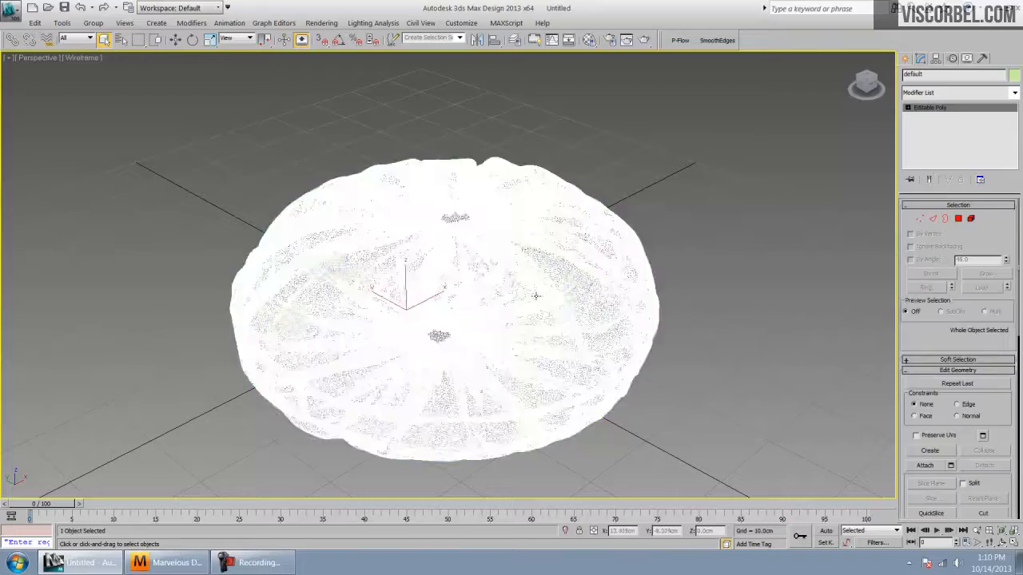
{"action": "left_click", "coordinate": [945, 219]}
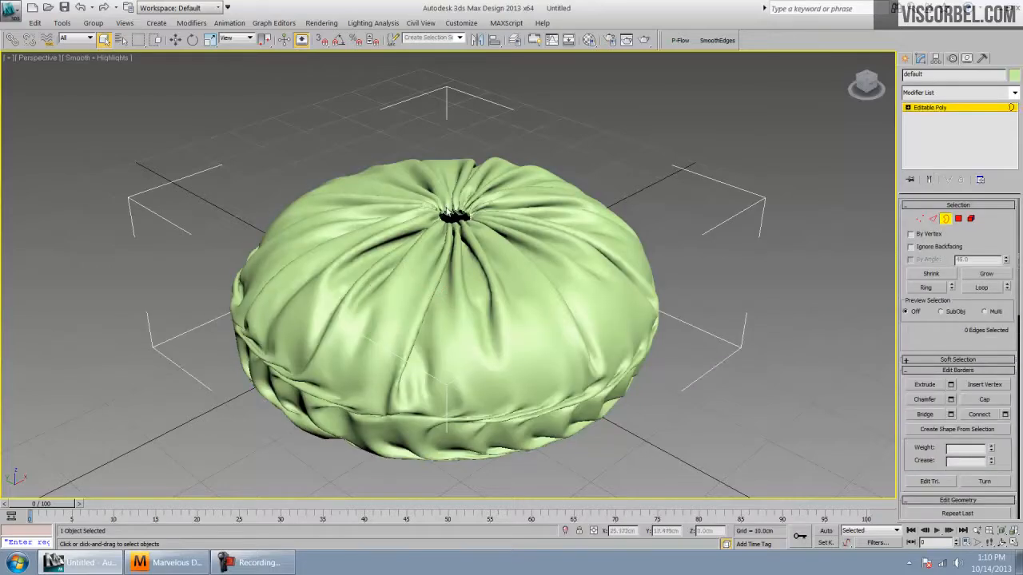
{"action": "left_click", "coordinate": [448, 212]}
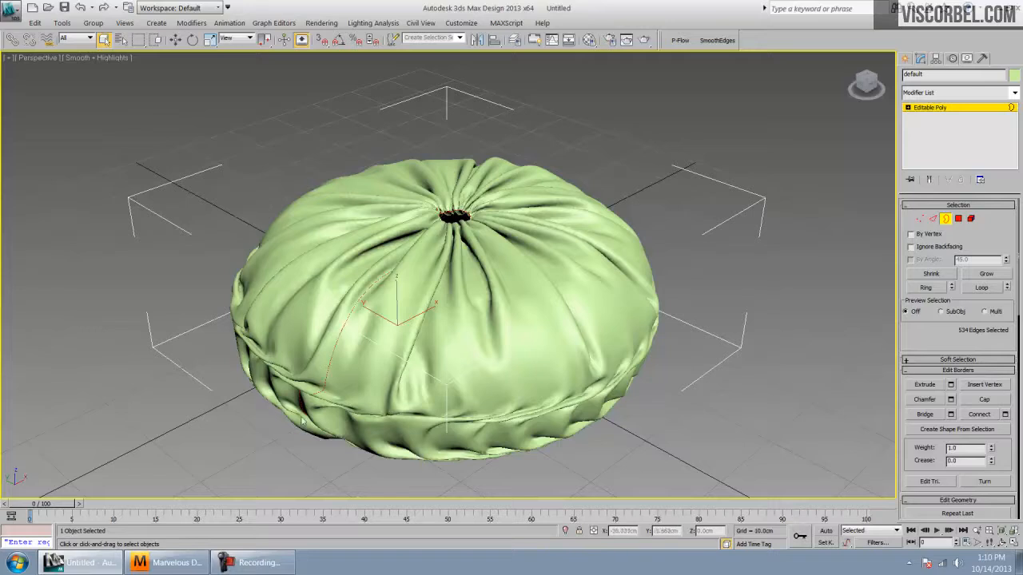
Step: Convert the seam border selection to vertices, weld them together with an adjusted threshold, and return to object level
{"action": "left_click", "coordinate": [920, 221]}
{"action": "right_click", "coordinate": [357, 274]}
{"action": "left_click", "coordinate": [364, 359]}
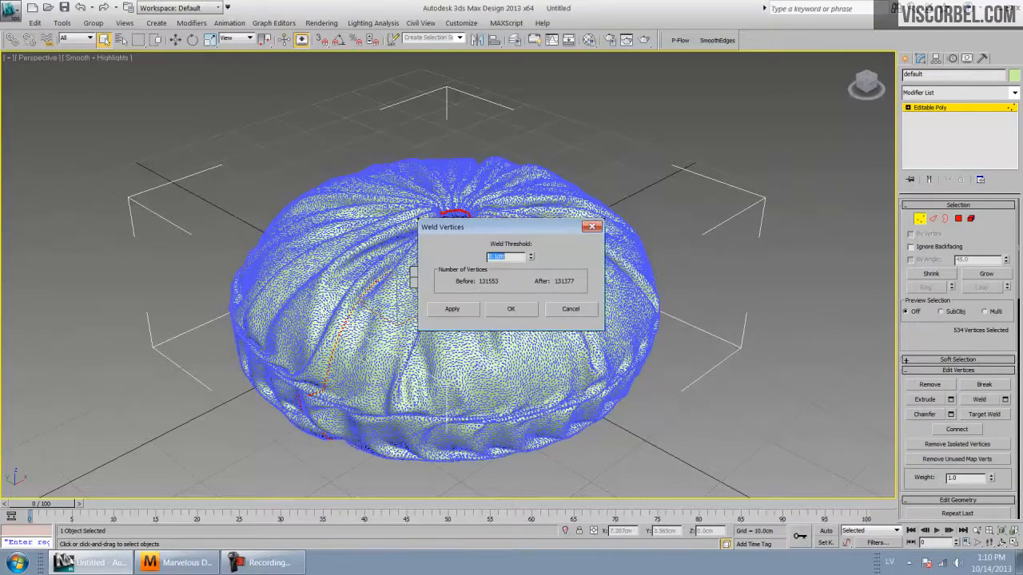
{"action": "left_click", "coordinate": [530, 254]}
{"action": "left_click", "coordinate": [511, 310]}
{"action": "left_click", "coordinate": [732, 257]}
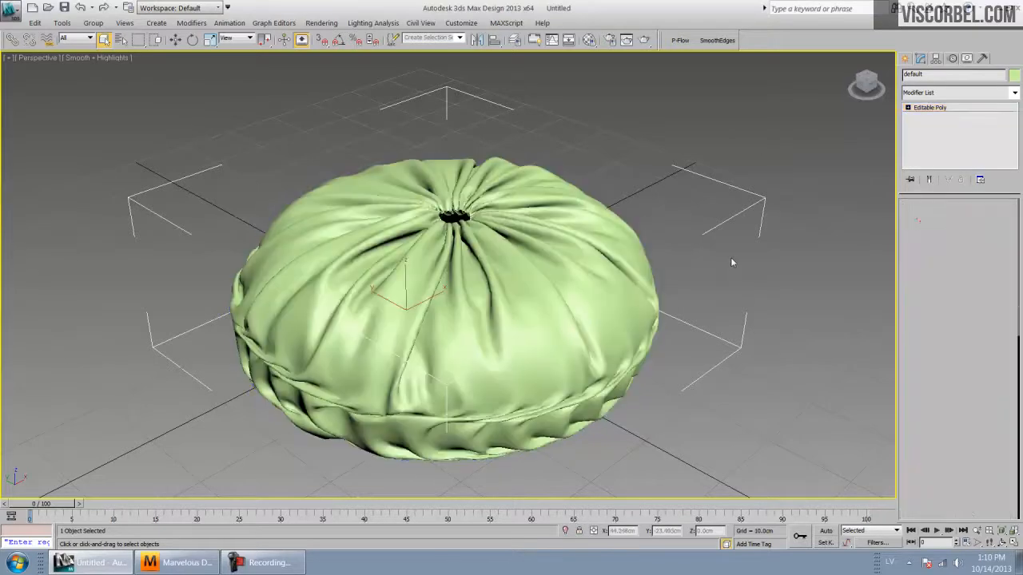
{"action": "left_click", "coordinate": [516, 361]}
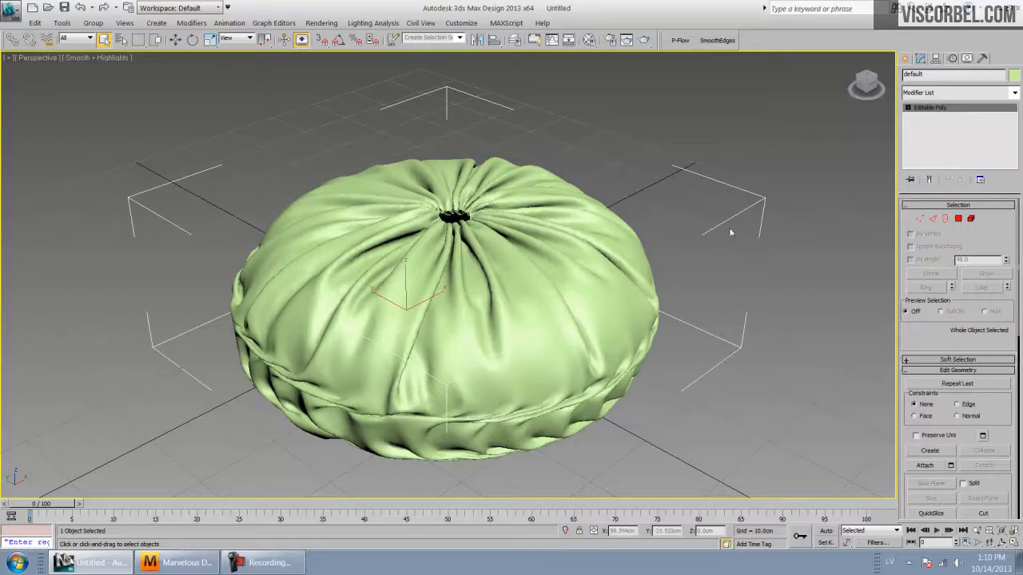
Step: Select the top hole's border and enable soft selection with pinch 1.01 and falloff 8.8 cm
{"action": "key", "text": "3"}
{"action": "left_click", "coordinate": [457, 215]}
{"action": "mouse_move", "coordinate": [517, 242]}
{"action": "middle_mouse_down"}
{"action": "mouse_move", "coordinate": [512, 296]}
{"action": "mouse_move", "coordinate": [524, 238]}
{"action": "middle_mouse_up"}
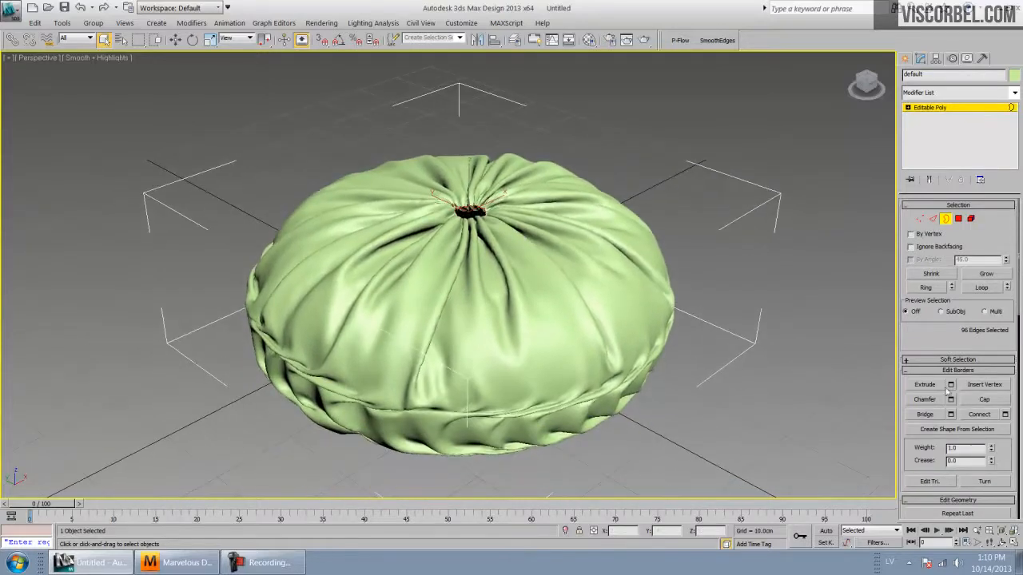
{"action": "left_click", "coordinate": [946, 359]}
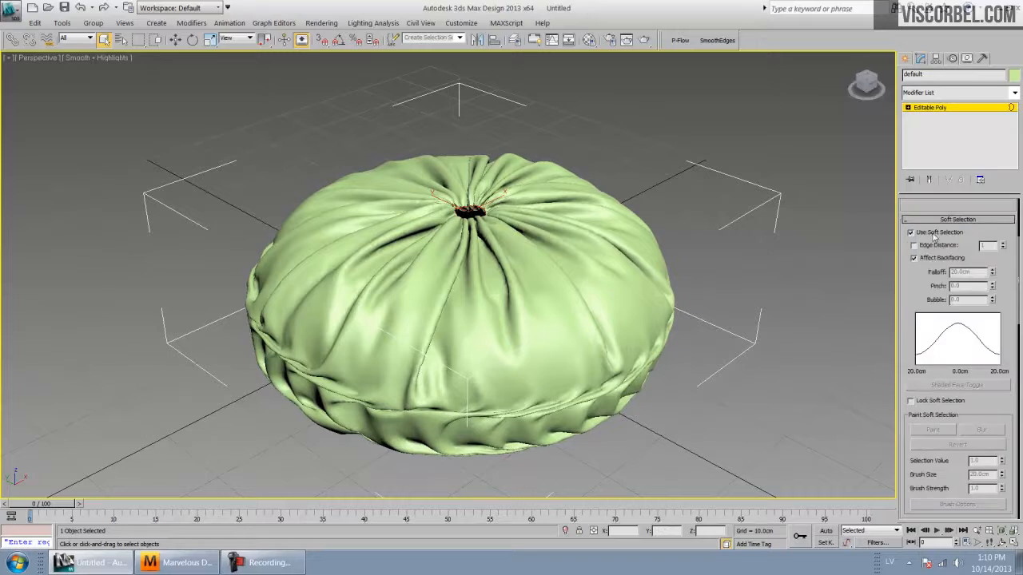
{"action": "left_click", "coordinate": [933, 233]}
{"action": "left_click_drag", "start_coordinate": [992, 281], "coordinate": [987, 231]}
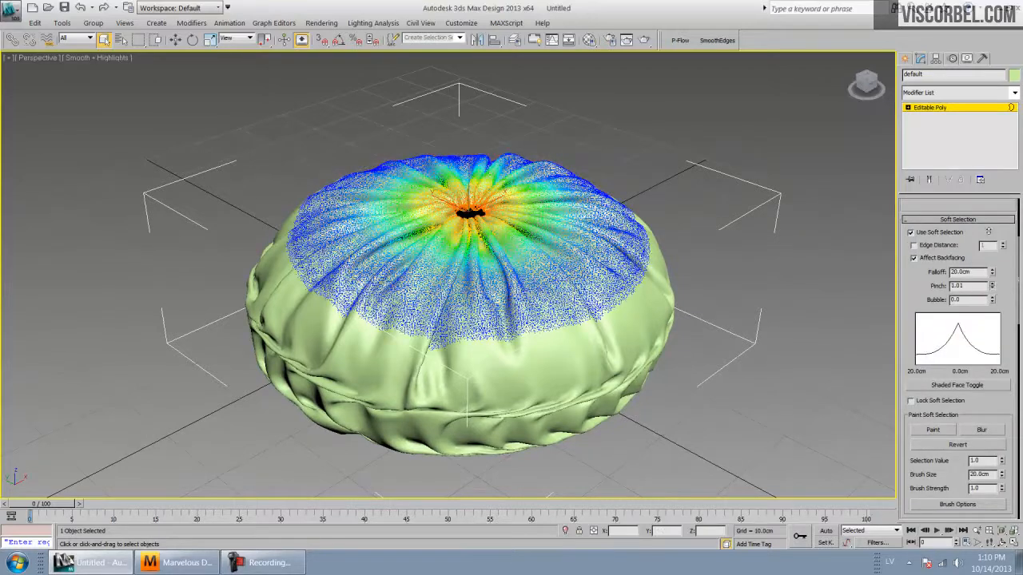
{"action": "left_click_drag", "start_coordinate": [995, 274], "coordinate": [996, 304]}
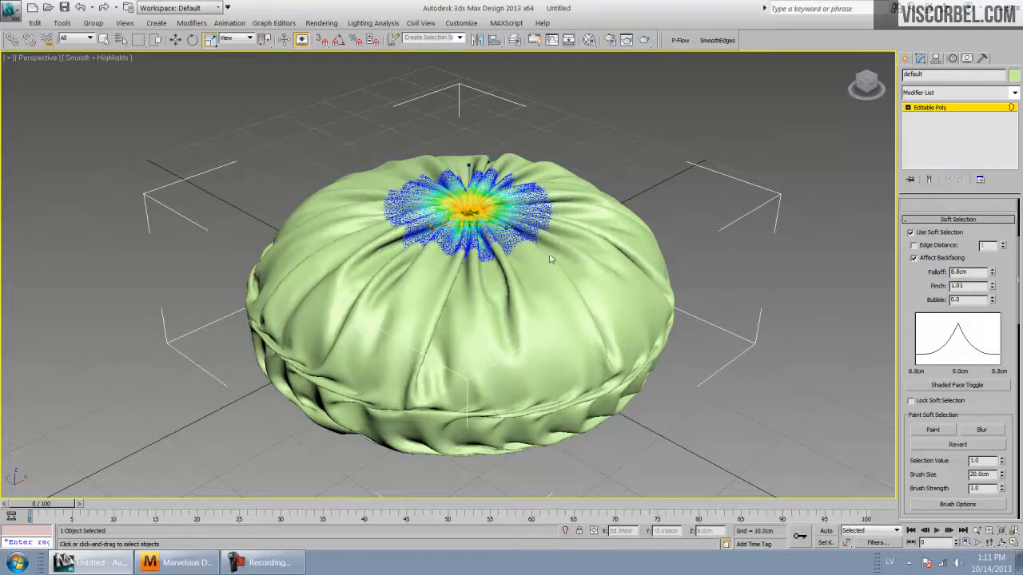
Step: Scale the top hole's border uniformly inward in the Top view to tighten the opening
{"action": "key", "text": "t"}
{"action": "key", "text": "z"}
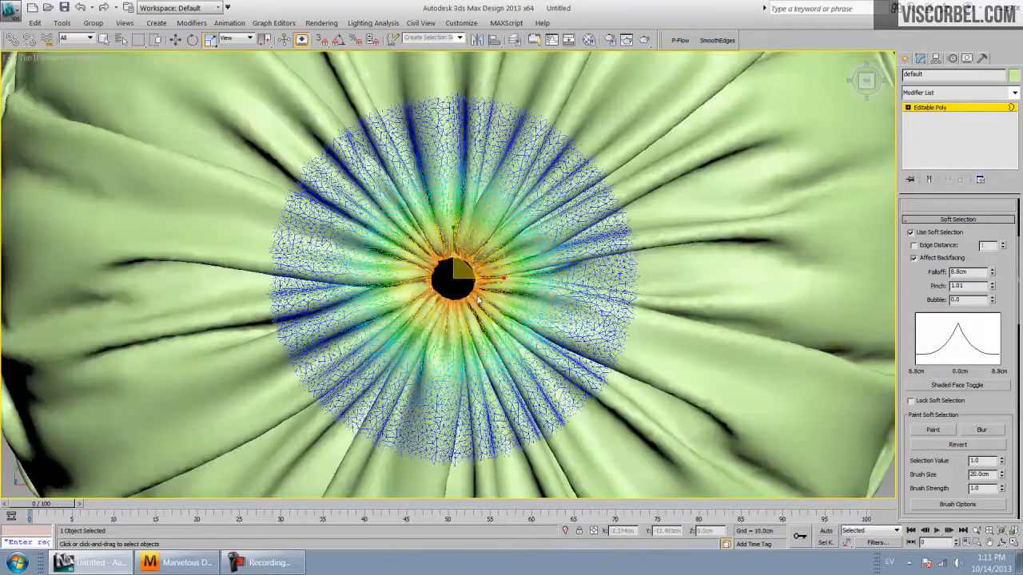
{"action": "left_click_drag", "start_coordinate": [453, 278], "coordinate": [453, 283]}
Step: Set the soft selection falloff to 16.896 cm and move the top hole's border down to sink the pouf's centre
{"action": "scroll", "coordinate": [478, 345], "scroll_direction": "down", "scroll_amount": 5}
{"action": "key", "text": "f"}
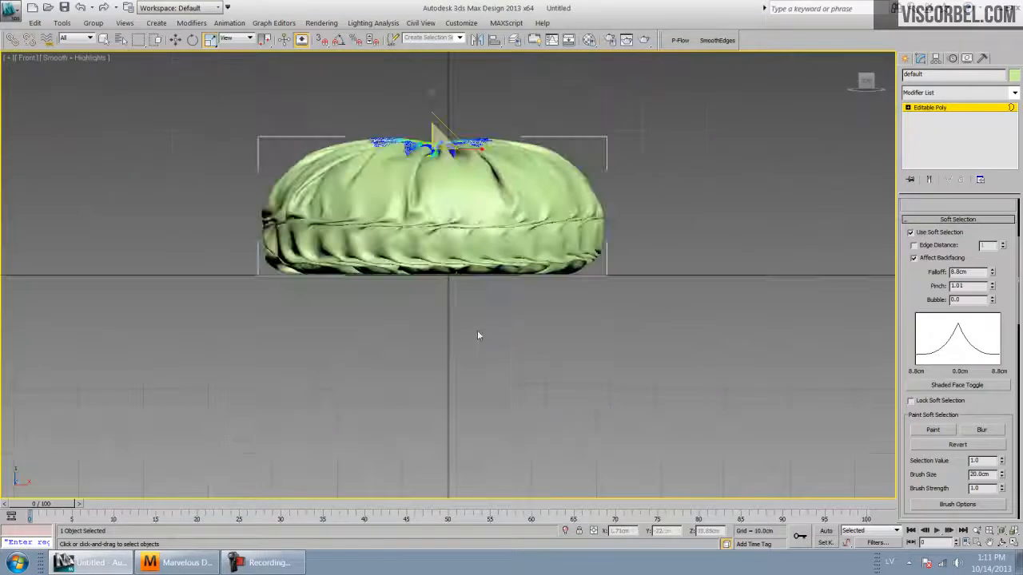
{"action": "key", "text": "z"}
{"action": "key", "text": "F3"}
{"action": "scroll", "coordinate": [471, 272], "scroll_direction": "down", "scroll_amount": 6}
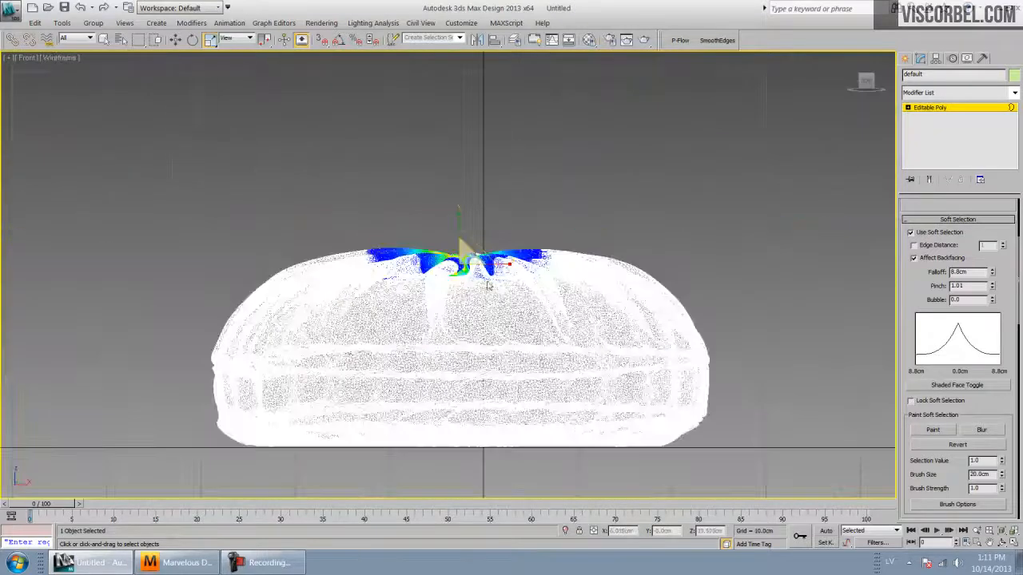
{"action": "left_click_drag", "start_coordinate": [993, 273], "coordinate": [993, 223]}
{"action": "key", "text": "w"}
{"action": "left_click_drag", "start_coordinate": [459, 235], "coordinate": [458, 258]}
{"action": "key", "text": "p"}
{"action": "scroll", "coordinate": [460, 259], "scroll_direction": "down", "scroll_amount": 5}
{"action": "middle_click_drag", "start_coordinate": [447, 244], "coordinate": [465, 267]}
{"action": "key", "text": "F3"}
{"action": "left_click", "coordinate": [592, 163]}
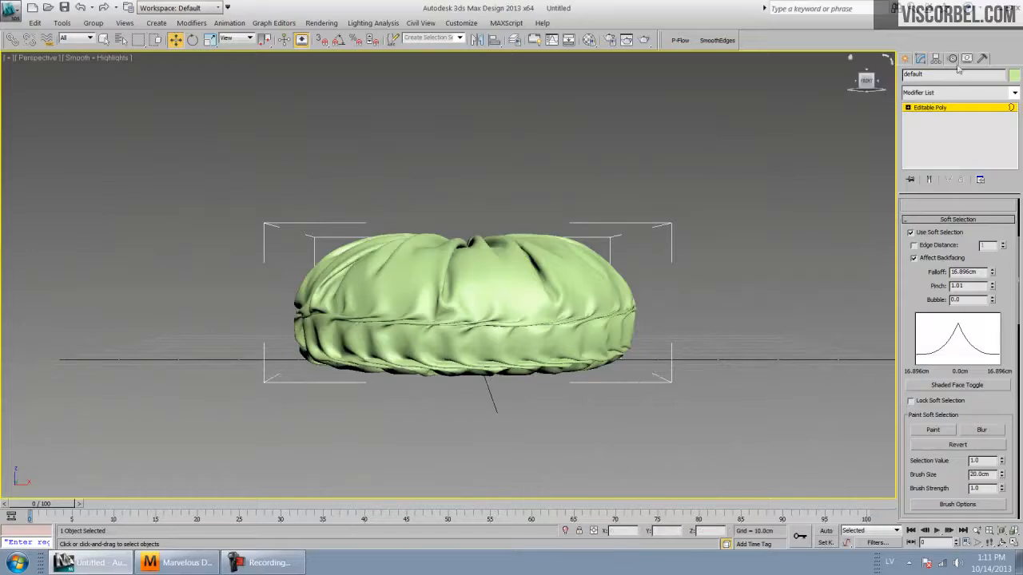
{"action": "left_click", "coordinate": [933, 107]}
Step: Select the bottom hole's border, scale it inward with soft selection, then turn soft selection off and leave border level
{"action": "left_click", "coordinate": [1000, 543]}
{"action": "left_click_drag", "start_coordinate": [527, 184], "coordinate": [506, 141]}
{"action": "key", "text": "3"}
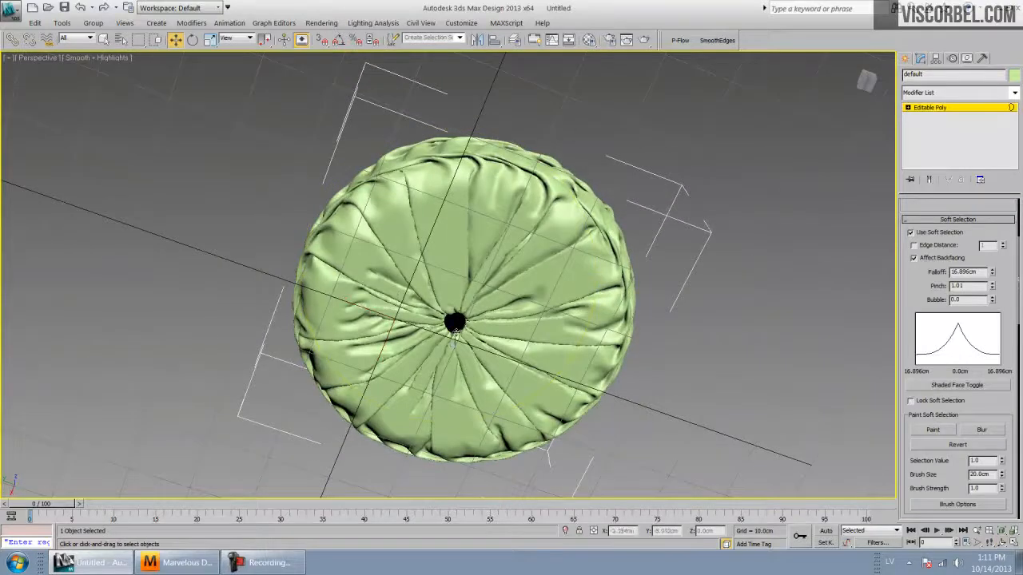
{"action": "left_click", "coordinate": [453, 335]}
{"action": "key", "text": "r"}
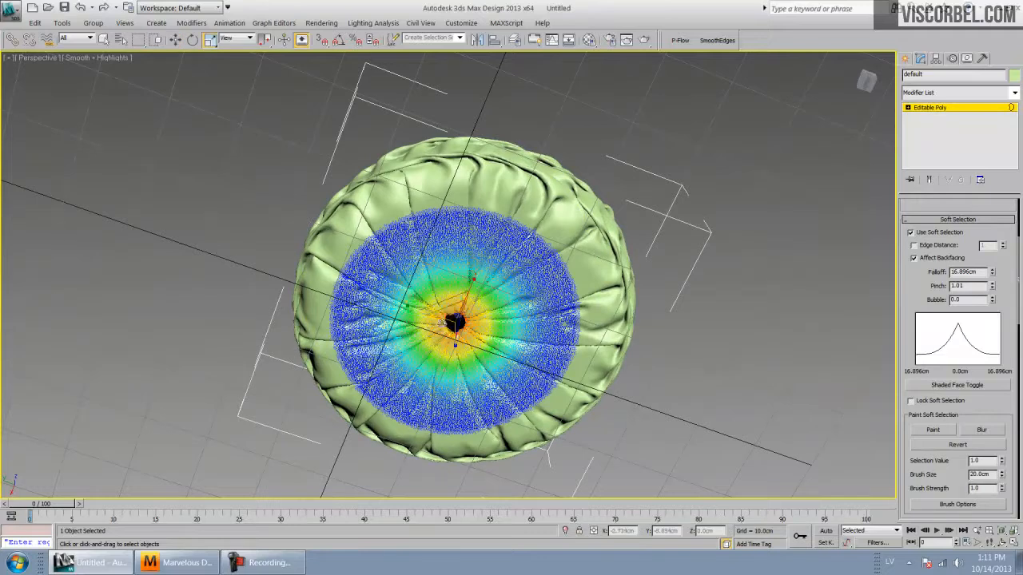
{"action": "left_click_drag", "start_coordinate": [452, 324], "coordinate": [450, 360]}
{"action": "key", "text": "space"}
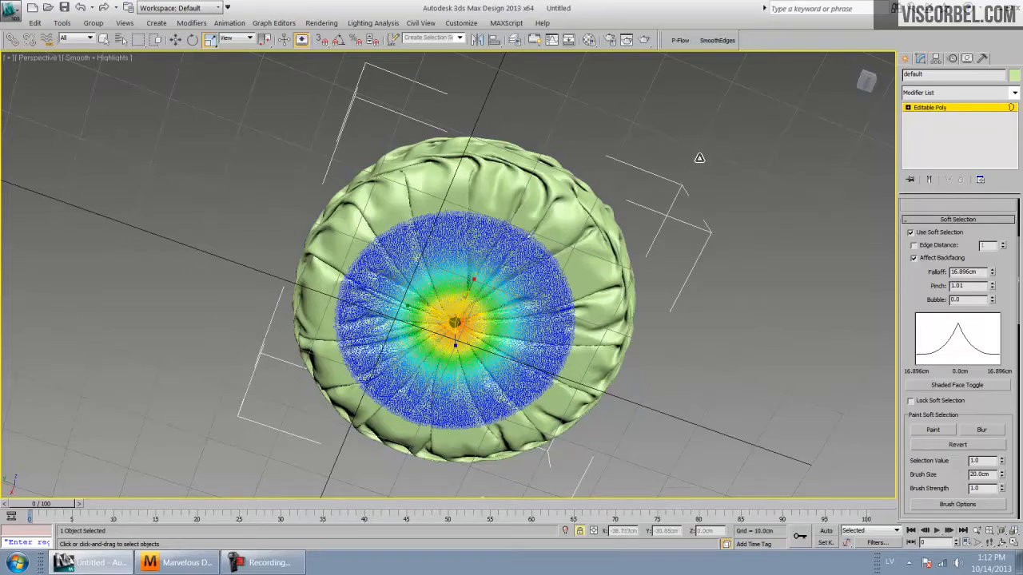
{"action": "left_click", "coordinate": [911, 231]}
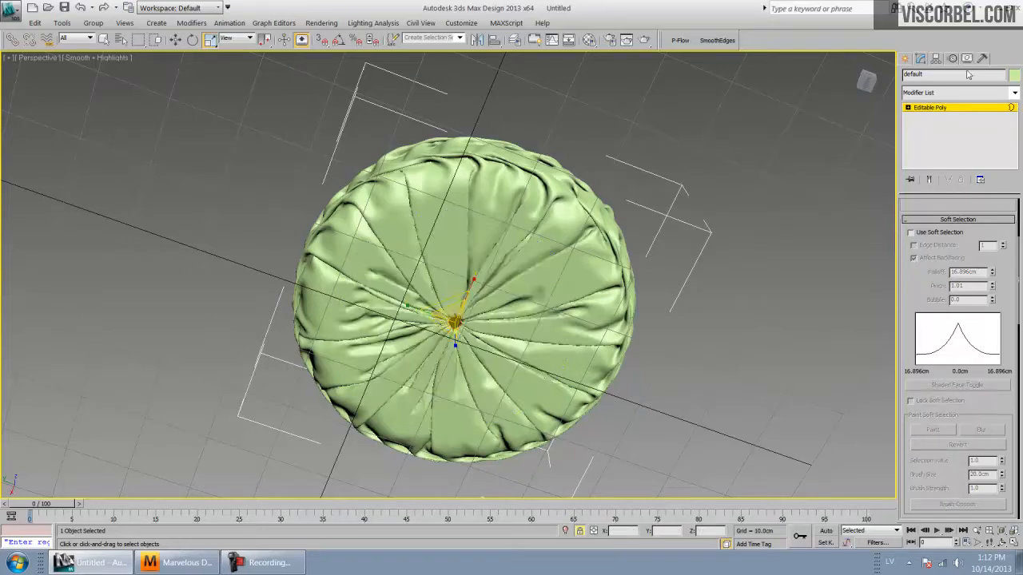
{"action": "left_click", "coordinate": [947, 112]}
Step: Examine the tightened pouf from all sides with the polygon and vertex statistics displayed
{"action": "left_click", "coordinate": [1000, 540]}
{"action": "left_click_drag", "start_coordinate": [479, 400], "coordinate": [574, 274]}
{"action": "left_click_drag", "start_coordinate": [529, 339], "coordinate": [627, 330]}
{"action": "left_click_drag", "start_coordinate": [495, 297], "coordinate": [518, 266]}
{"action": "key", "text": "7"}
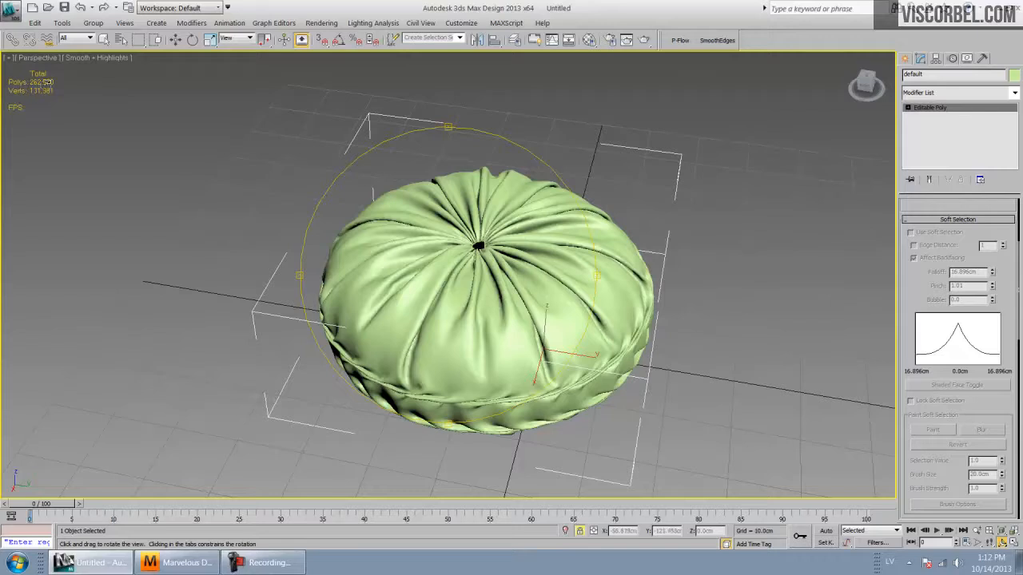
{"action": "left_click_drag", "start_coordinate": [439, 276], "coordinate": [484, 234]}
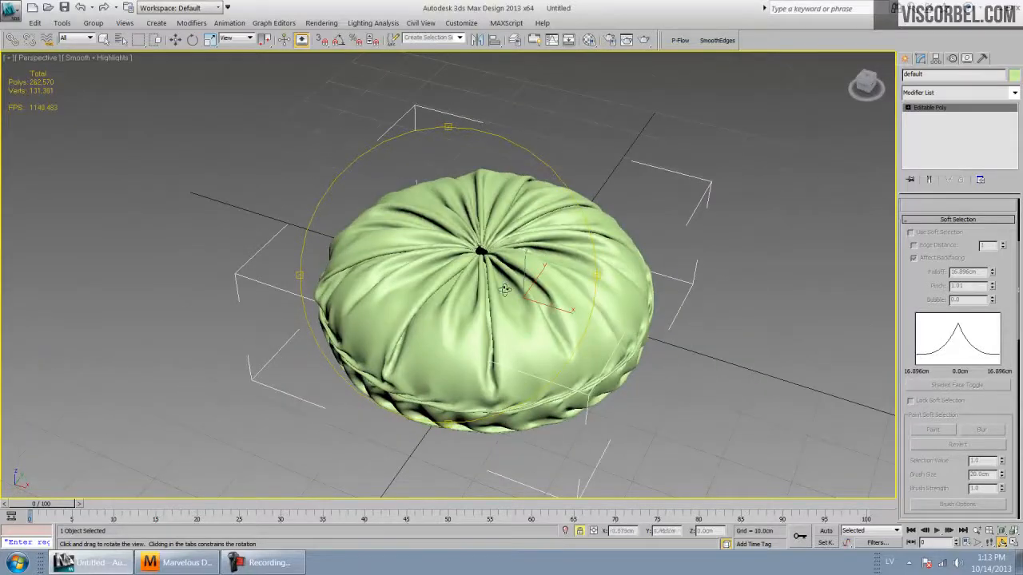
{"action": "mouse_move", "coordinate": [505, 308]}
{"action": "left_mouse_down"}
{"action": "mouse_move", "coordinate": [479, 291]}
{"action": "mouse_move", "coordinate": [497, 326]}
{"action": "left_mouse_up"}
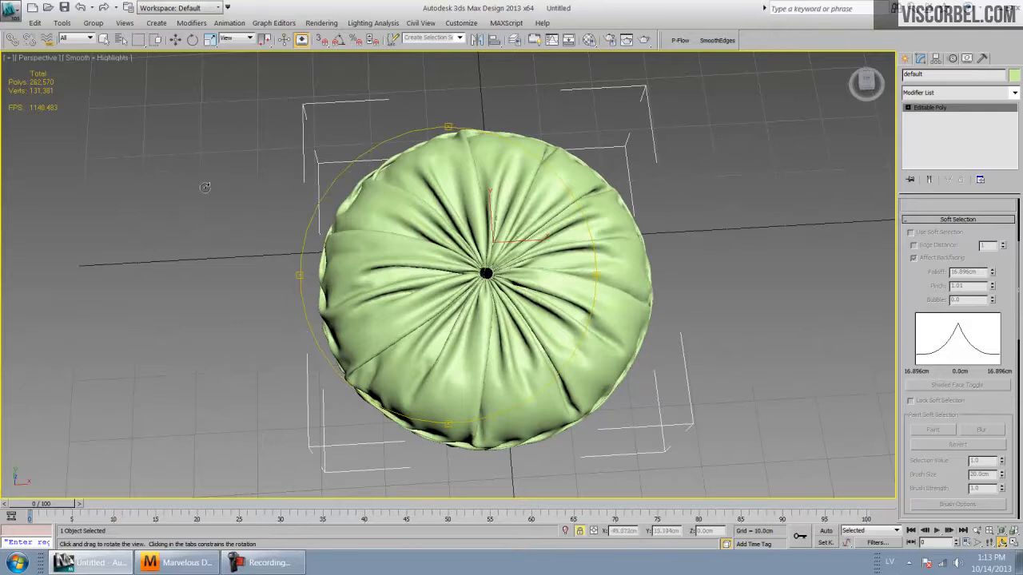
{"action": "left_click_drag", "start_coordinate": [440, 301], "coordinate": [453, 249]}
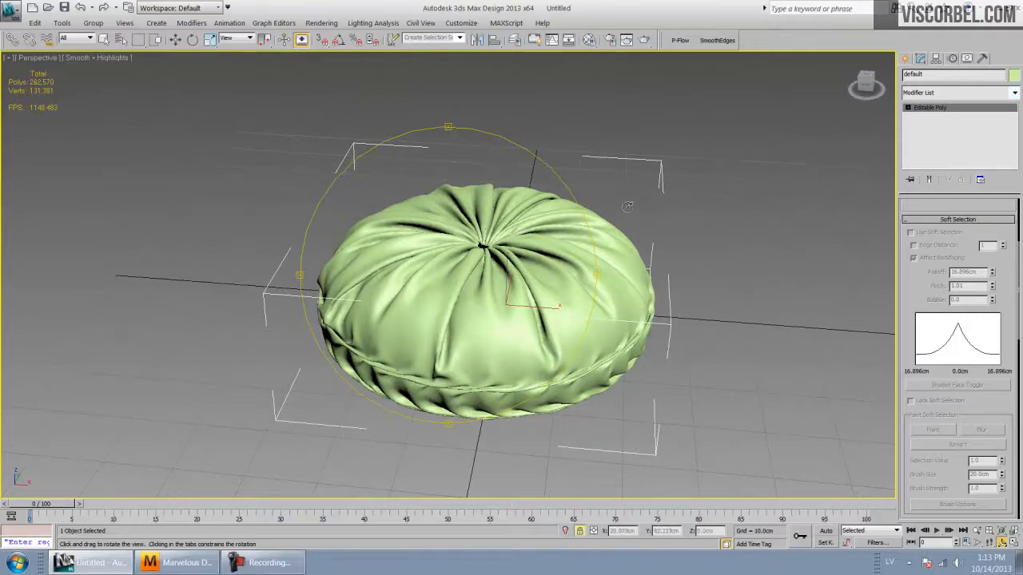
Step: Export the cleaned pouf to the Desktop as OBJ file "round2" using gw::OBJ-Exporter with the ZBrush preset
{"action": "left_click", "coordinate": [11, 14]}
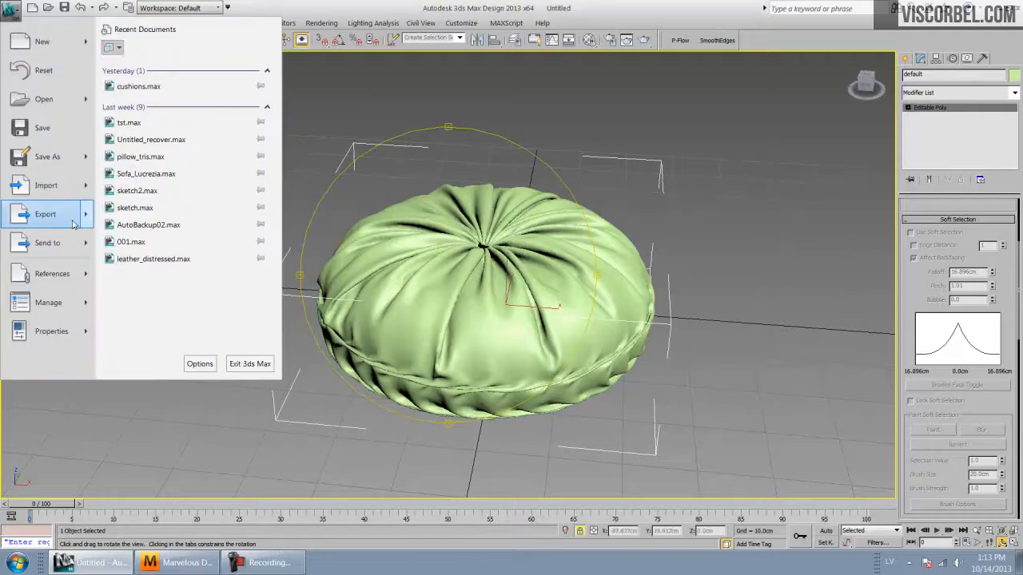
{"action": "mouse_move", "coordinate": [74, 222]}
{"action": "left_click", "coordinate": [163, 127]}
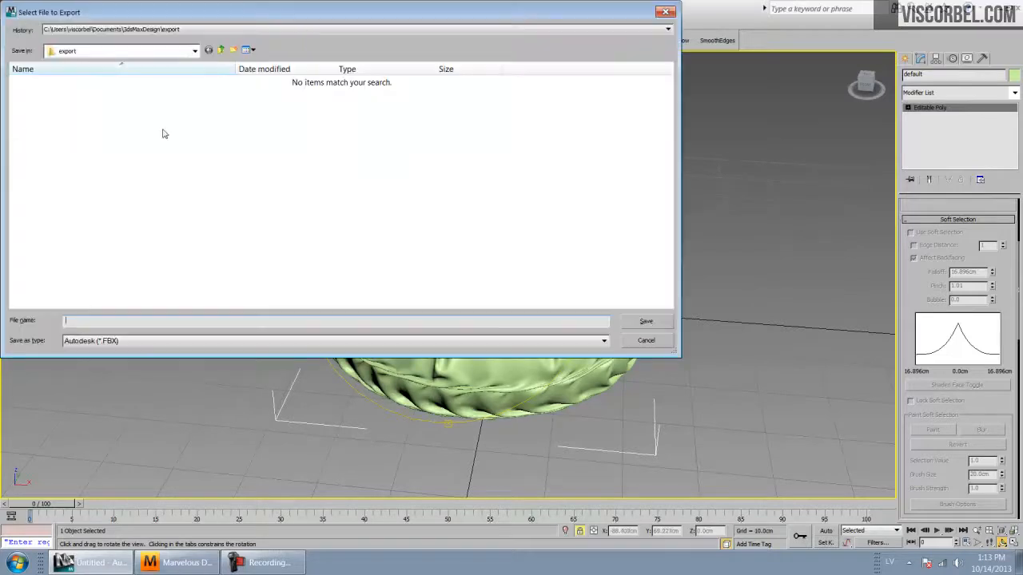
{"action": "left_click", "coordinate": [124, 51]}
{"action": "left_click", "coordinate": [72, 60]}
{"action": "left_click", "coordinate": [109, 342]}
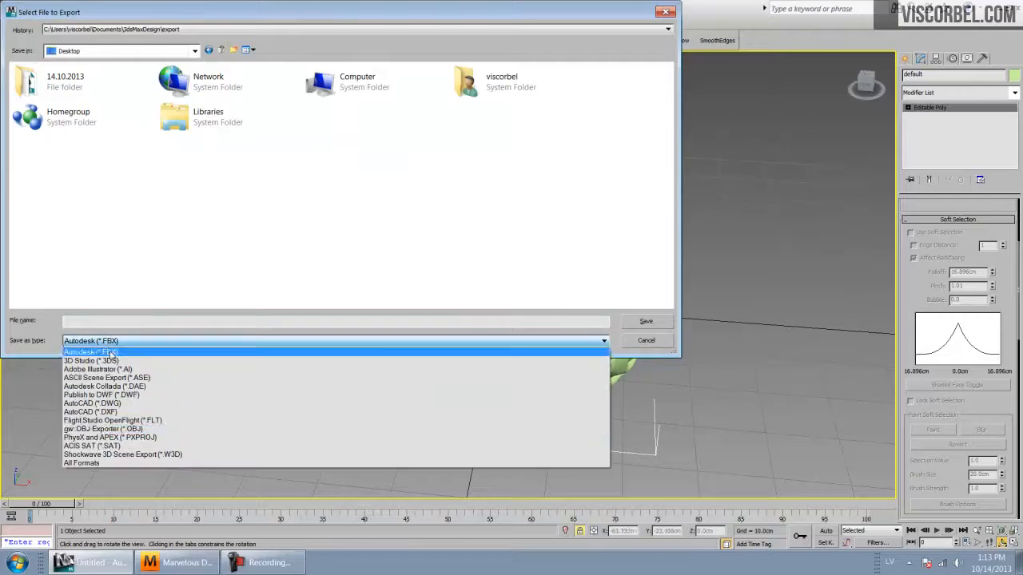
{"action": "left_click", "coordinate": [114, 430]}
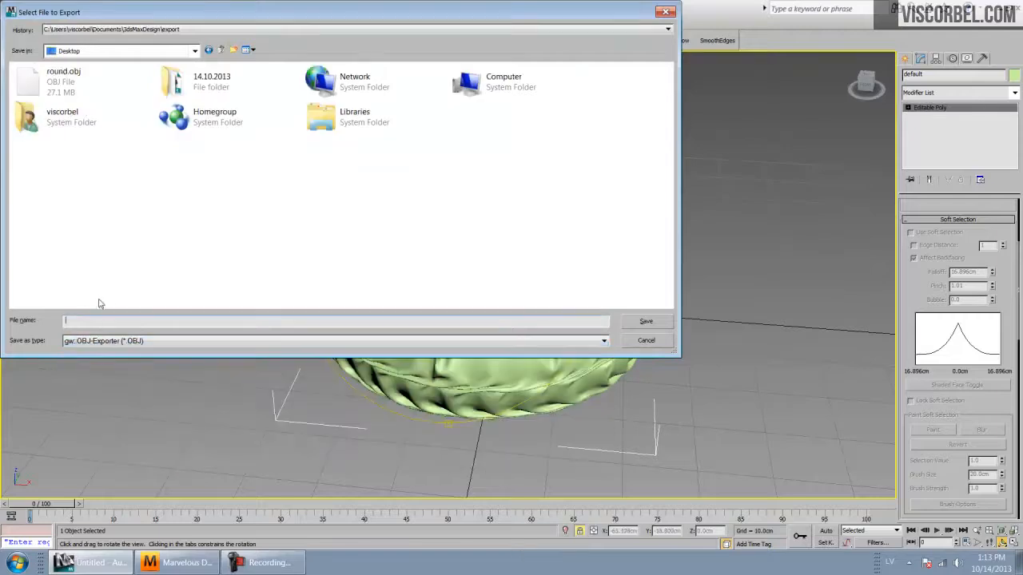
{"action": "type", "text": "round"}
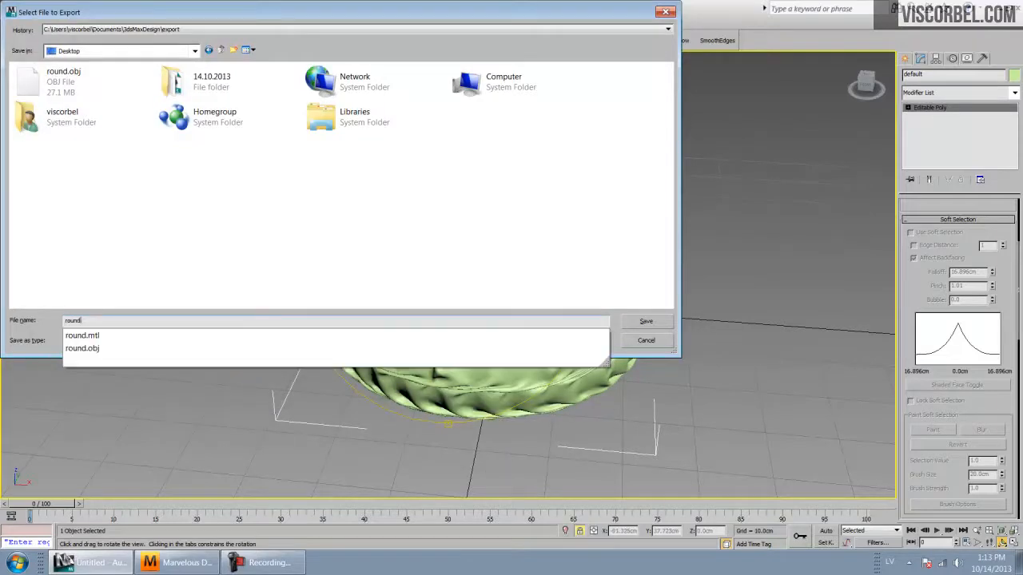
{"action": "key", "text": "Return"}
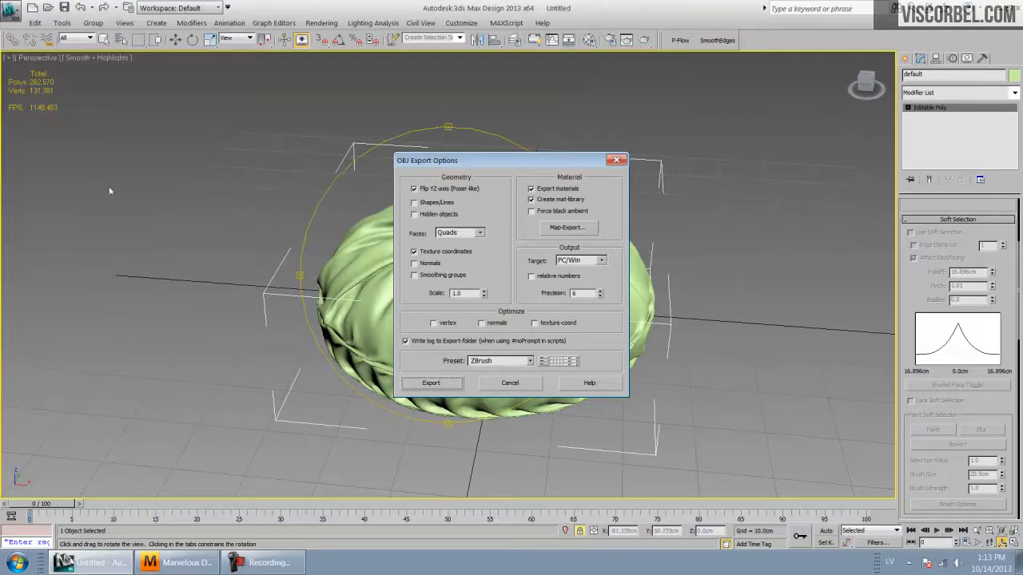
{"action": "left_click", "coordinate": [431, 383]}
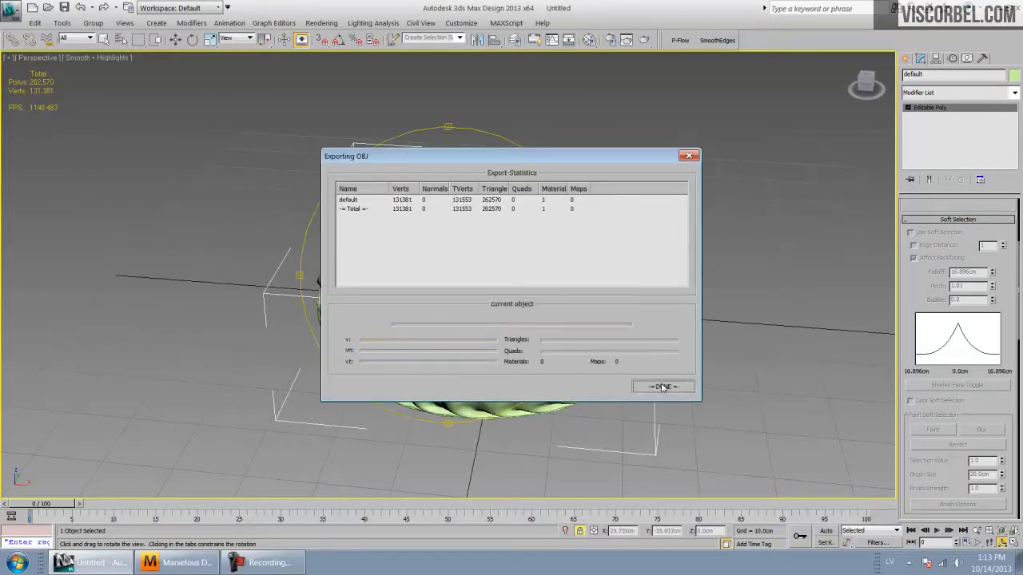
{"action": "left_click", "coordinate": [661, 385]}
Step: Launch ZBrush 4R6 and hide LightBox
{"action": "left_click", "coordinate": [16, 562]}
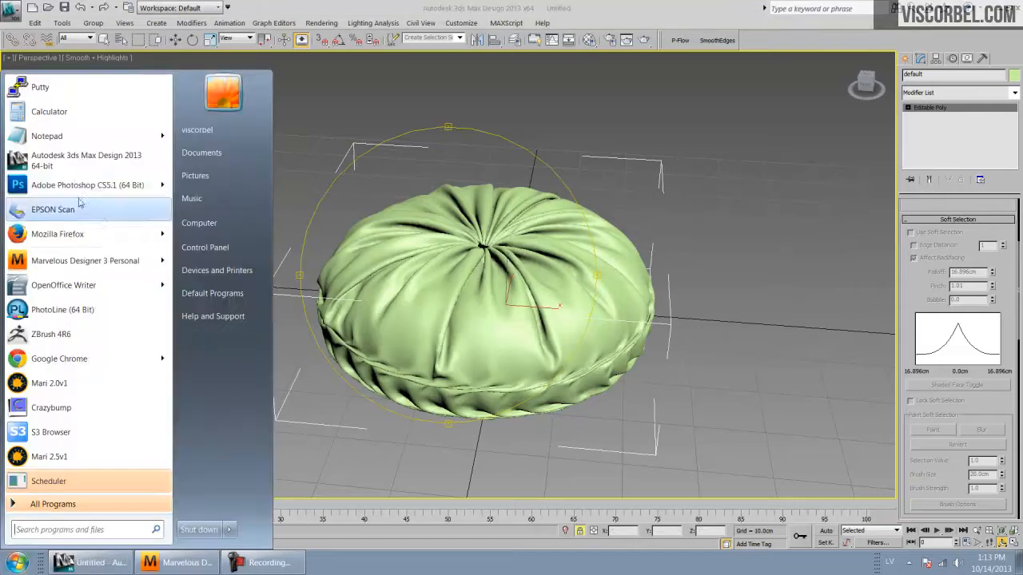
{"action": "left_click", "coordinate": [66, 343]}
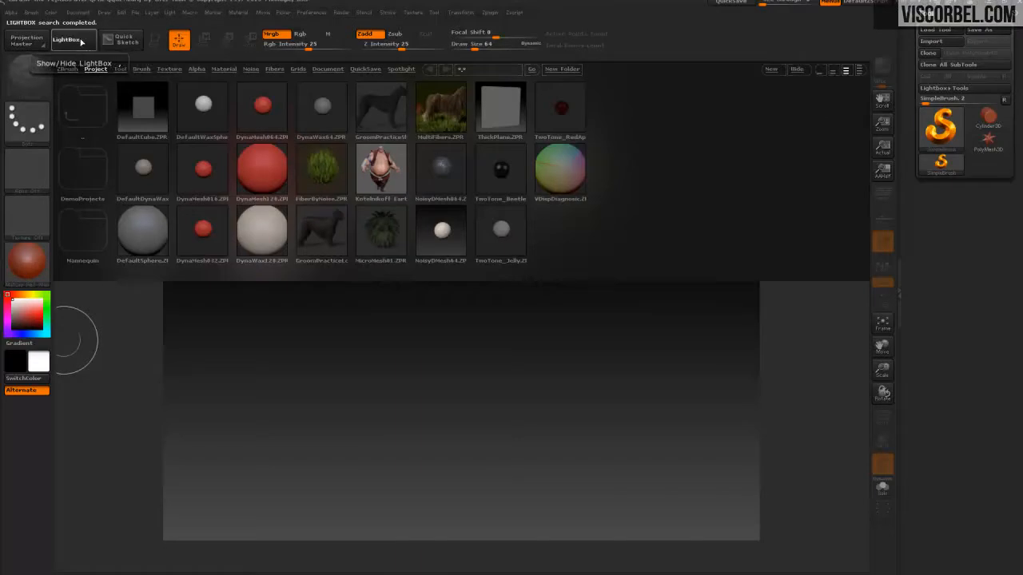
{"action": "left_click", "coordinate": [65, 39]}
Step: Import the mesh file round2.obj from the Desktop
{"action": "left_click", "coordinate": [931, 47]}
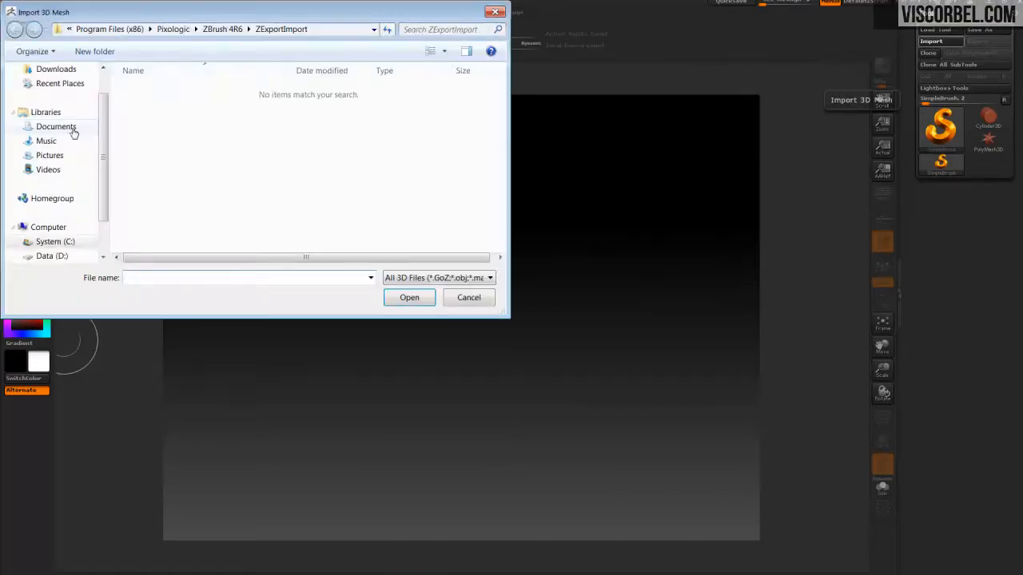
{"action": "scroll", "coordinate": [64, 120], "scroll_direction": "up", "scroll_amount": 2}
{"action": "left_click", "coordinate": [51, 86]}
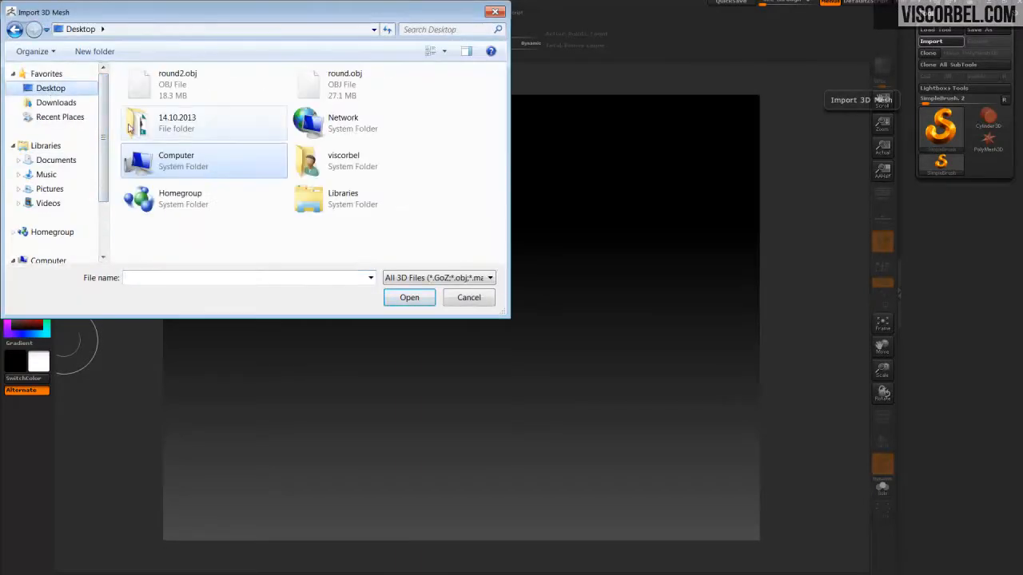
{"action": "double_click", "coordinate": [184, 100]}
Step: Place the imported pouf on the canvas, switch on edit mode, tilt it into view and display its polyframe
{"action": "left_click_drag", "start_coordinate": [464, 317], "coordinate": [468, 572]}
{"action": "left_click", "coordinate": [155, 38]}
{"action": "left_click_drag", "start_coordinate": [240, 114], "coordinate": [454, 206]}
{"action": "left_click", "coordinate": [882, 417]}
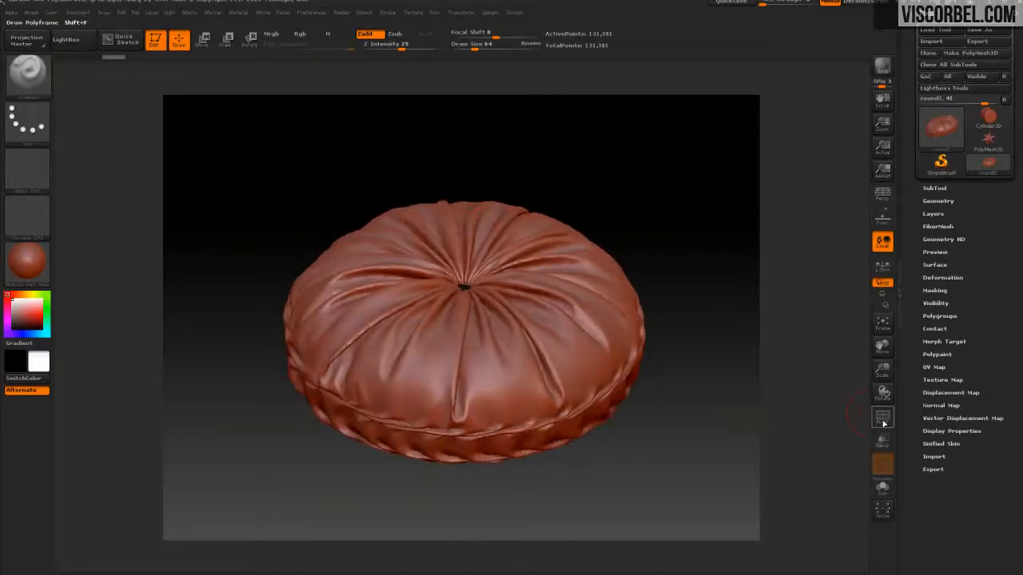
Step: Enable Freeze borders and Keep UVs in Decimation Master and pre-process all subtools
{"action": "left_click", "coordinate": [494, 14]}
{"action": "left_click", "coordinate": [537, 107]}
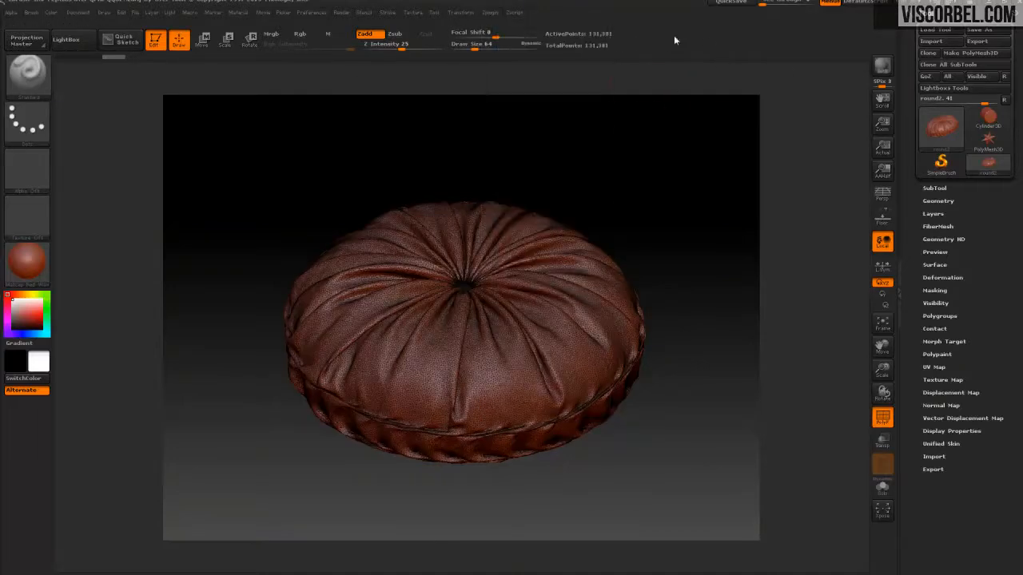
{"action": "left_click", "coordinate": [489, 14]}
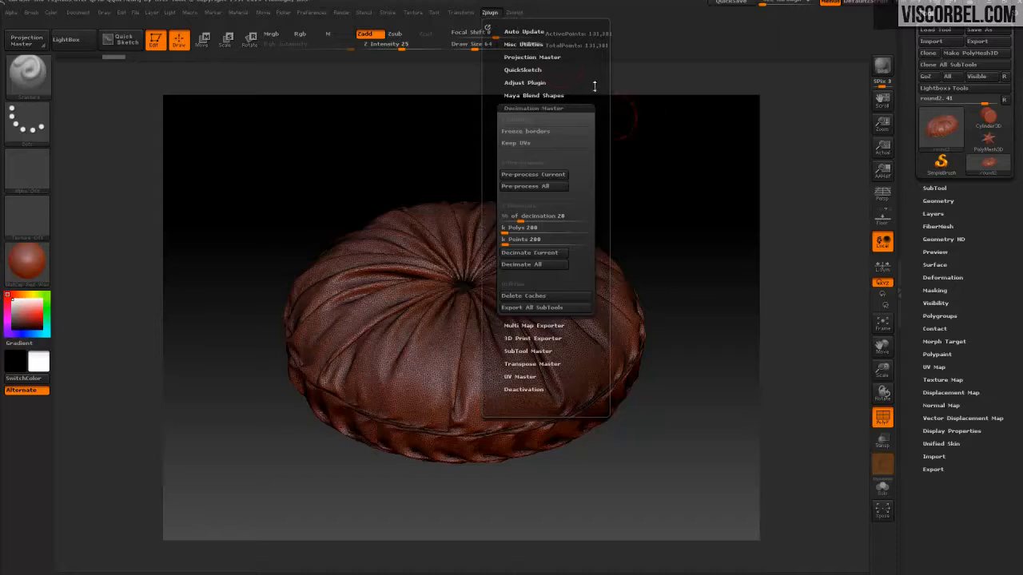
{"action": "left_click", "coordinate": [528, 143]}
{"action": "left_click", "coordinate": [544, 132]}
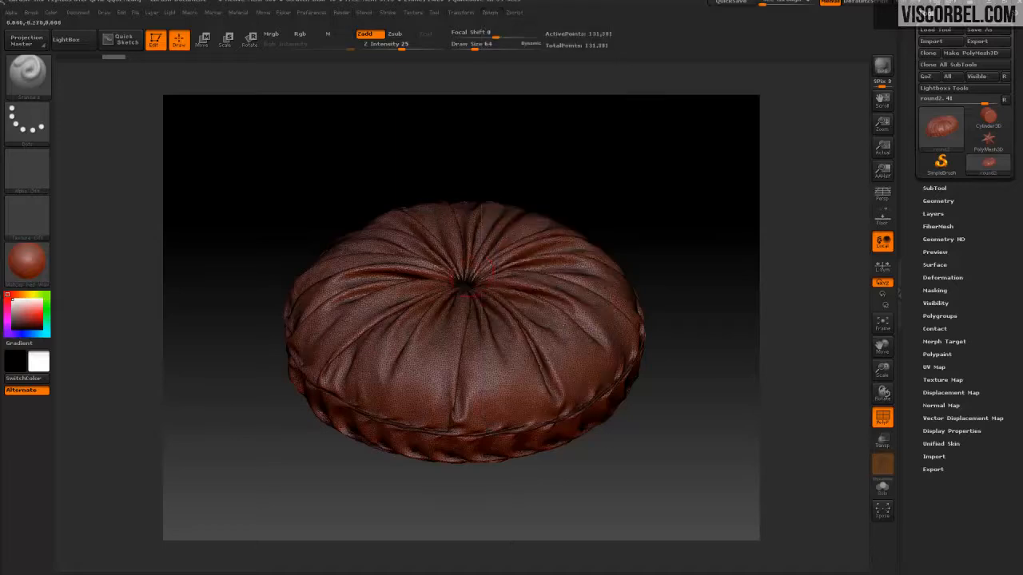
{"action": "left_click", "coordinate": [490, 13]}
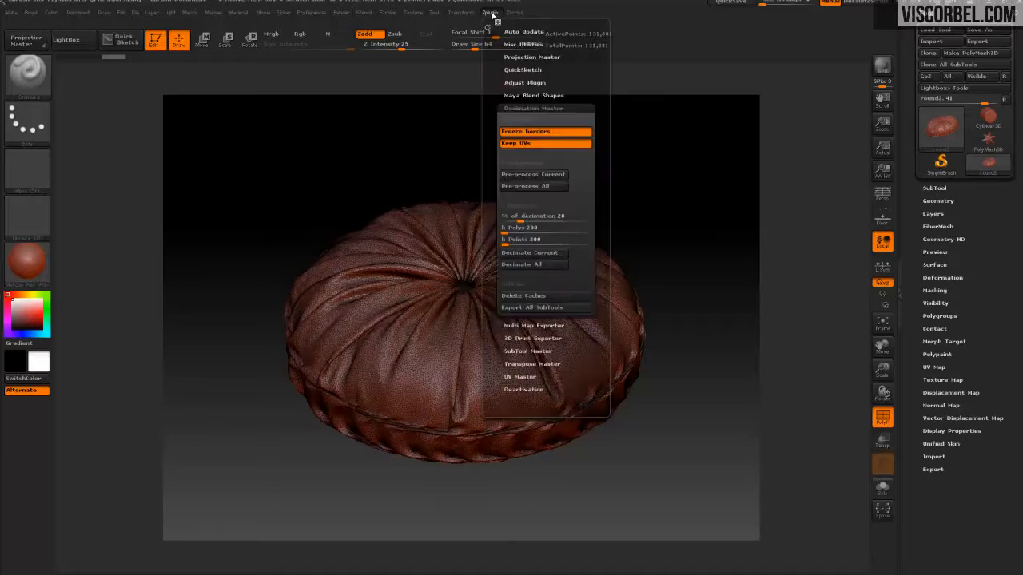
{"action": "left_click", "coordinate": [524, 186]}
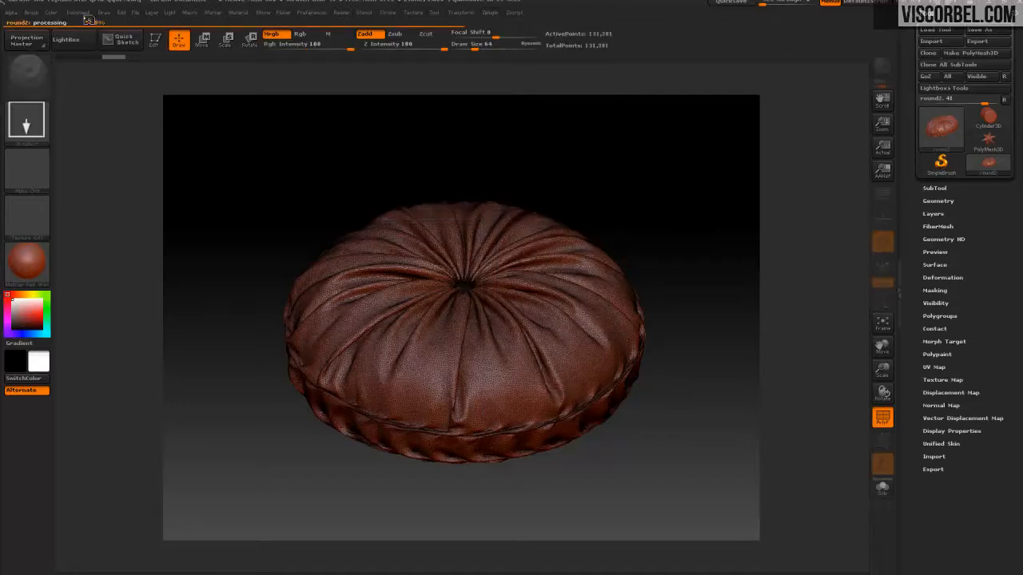
Step: Decimate all subtools with Decimation Master and hide the polyframe after inspecting the reduced pouf
{"action": "left_click", "coordinate": [489, 13]}
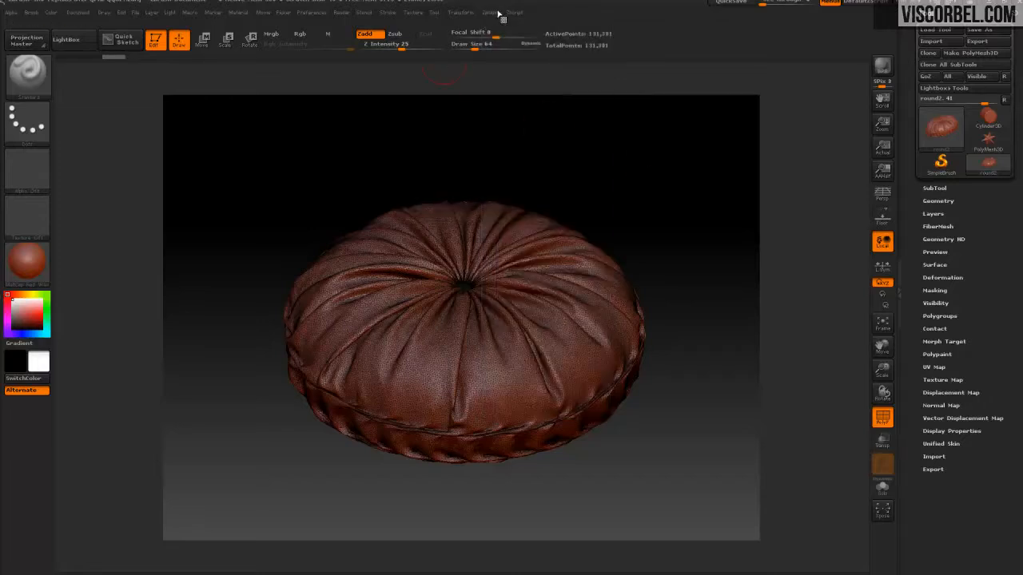
{"action": "left_click", "coordinate": [498, 14]}
{"action": "left_click", "coordinate": [535, 266]}
{"action": "mouse_move", "coordinate": [650, 259]}
{"action": "left_mouse_down"}
{"action": "mouse_move", "coordinate": [658, 325]}
{"action": "mouse_move", "coordinate": [641, 335]}
{"action": "mouse_move", "coordinate": [651, 265]}
{"action": "left_mouse_up"}
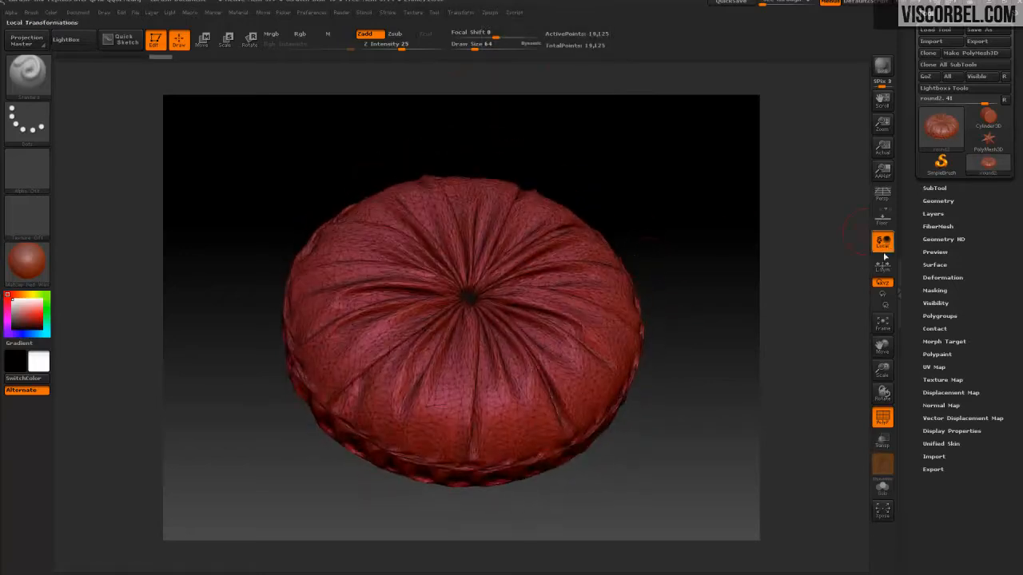
{"action": "left_click", "coordinate": [882, 416]}
{"action": "left_click_drag", "start_coordinate": [631, 392], "coordinate": [349, 393]}
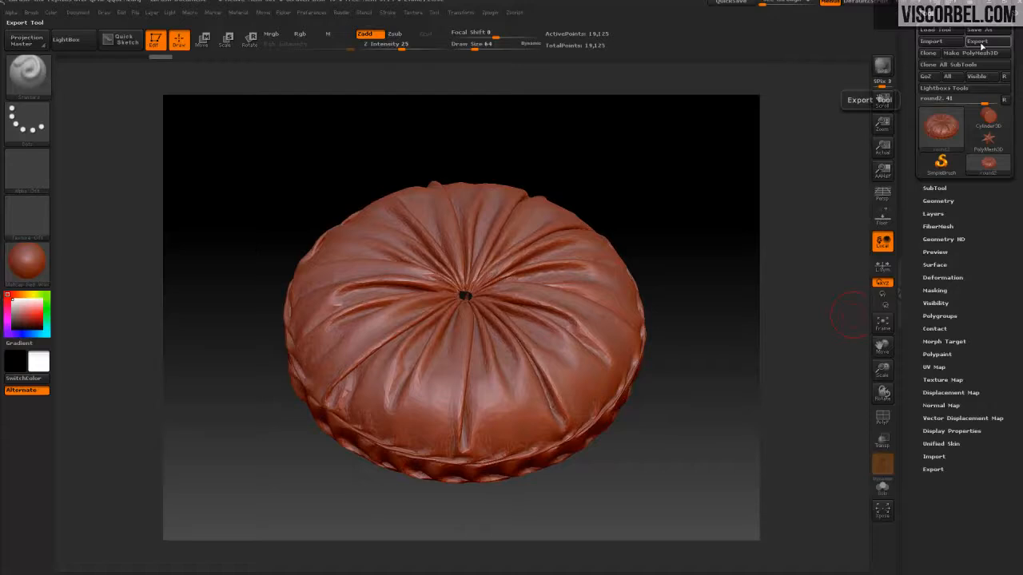
Step: Export the decimated pouf as OBJ to the Desktop, overwriting round2.obj
{"action": "left_click", "coordinate": [978, 41]}
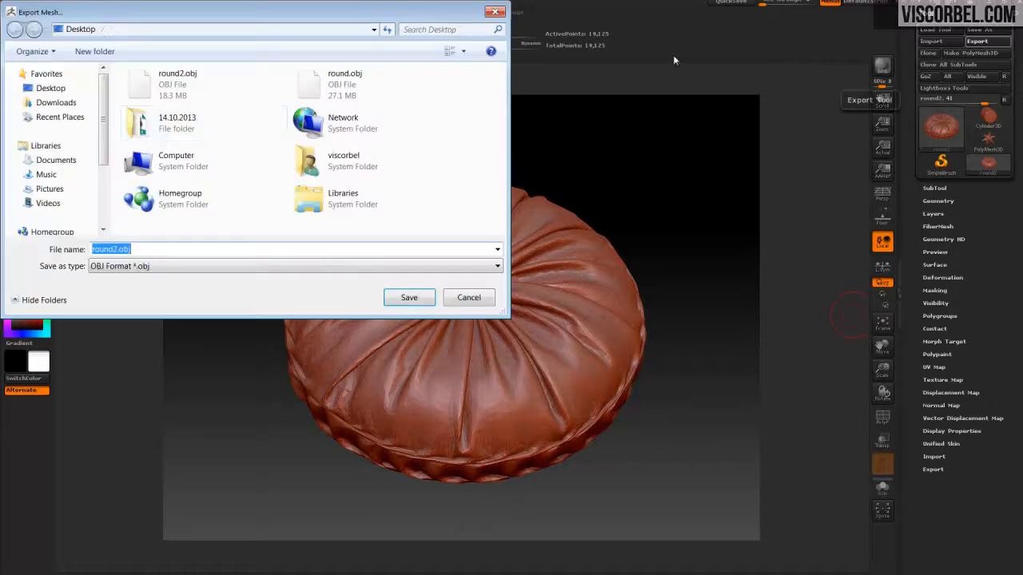
{"action": "double_click", "coordinate": [177, 80]}
{"action": "left_click", "coordinate": [557, 286]}
Step: Switch to 3ds Max and import round2.OBJ from the Desktop as an editable poly using the ZBrush preset
{"action": "key", "text": "alt+Tab"}
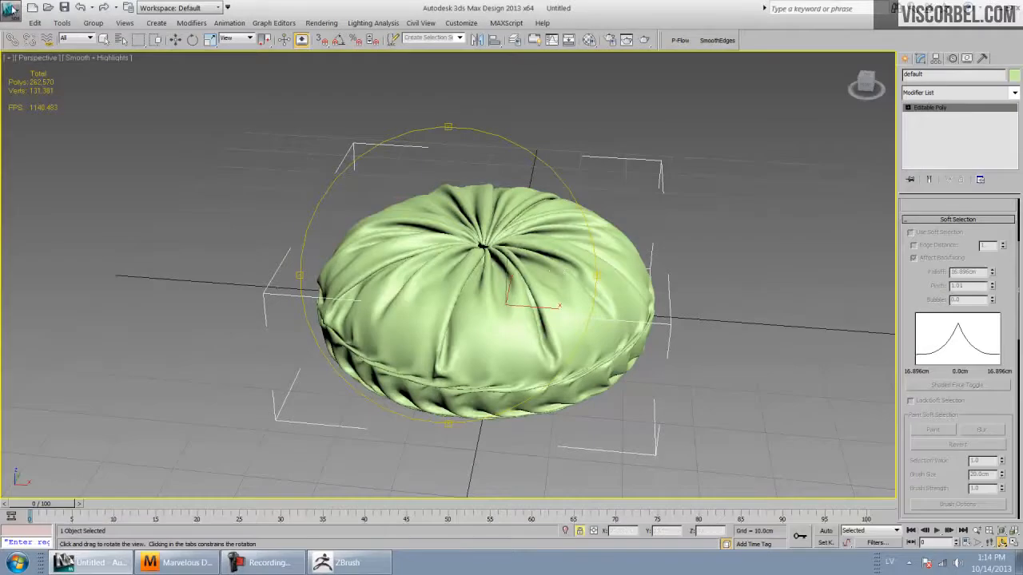
{"action": "left_click", "coordinate": [12, 10]}
{"action": "mouse_move", "coordinate": [59, 181]}
{"action": "left_click", "coordinate": [149, 66]}
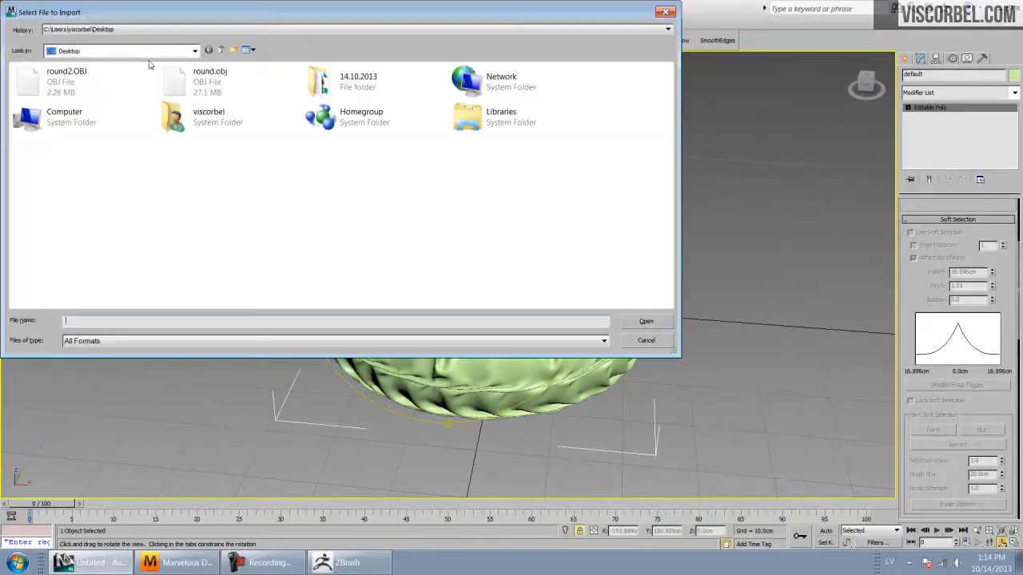
{"action": "double_click", "coordinate": [70, 85]}
{"action": "left_click", "coordinate": [405, 147]}
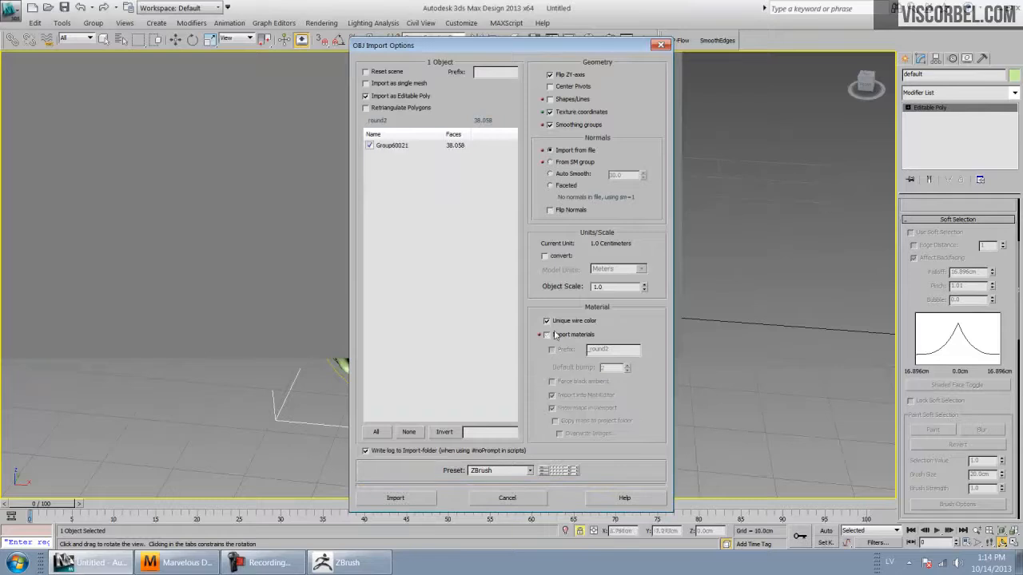
{"action": "left_click", "coordinate": [422, 496]}
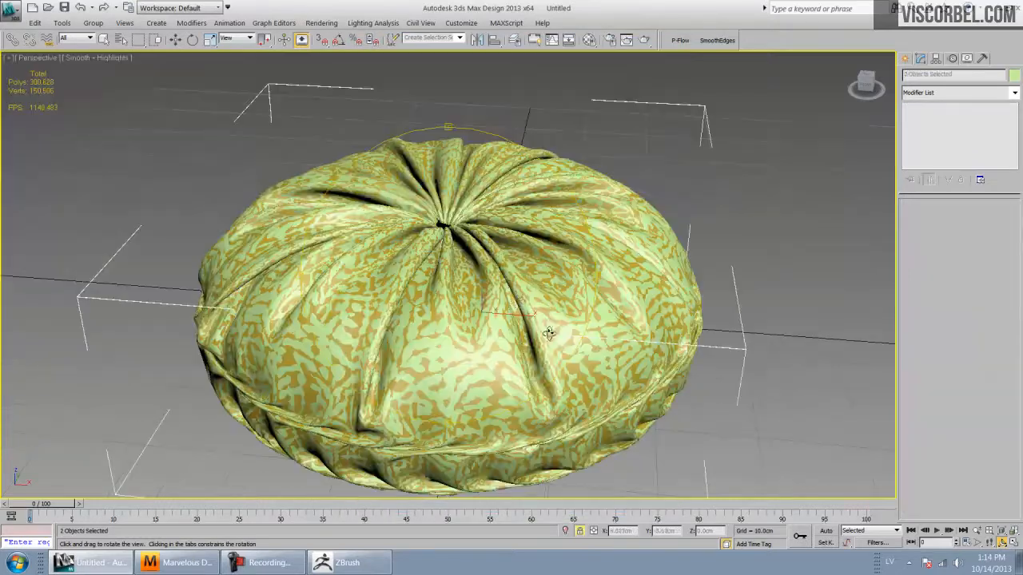
Step: Move the imported decimated pouf about 62 cm along negative Y, beside the original, and compare their wireframes
{"action": "scroll", "coordinate": [503, 312], "scroll_direction": "down", "scroll_amount": 5}
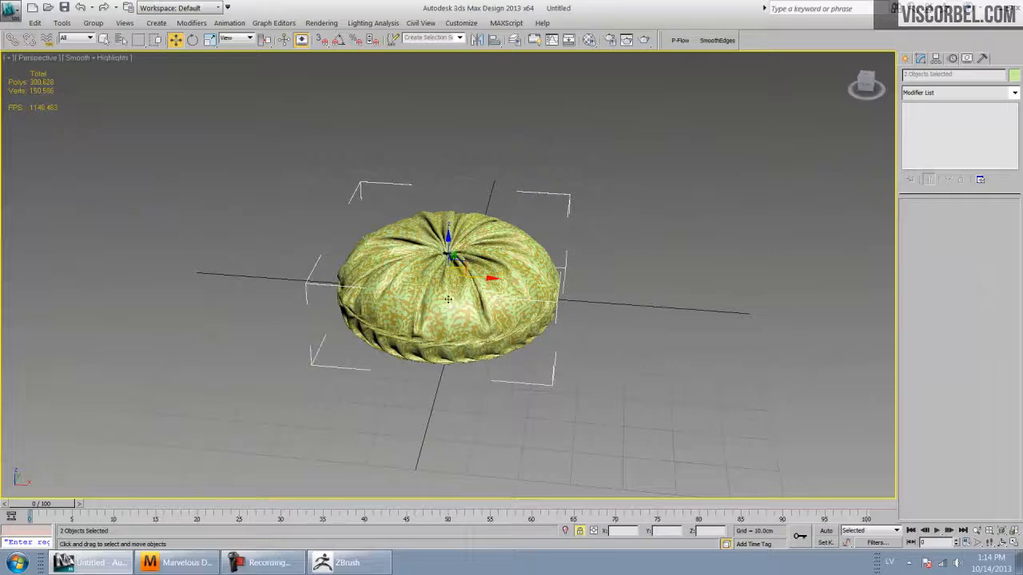
{"action": "middle_click_drag", "start_coordinate": [445, 298], "coordinate": [439, 305], "text": "alt"}
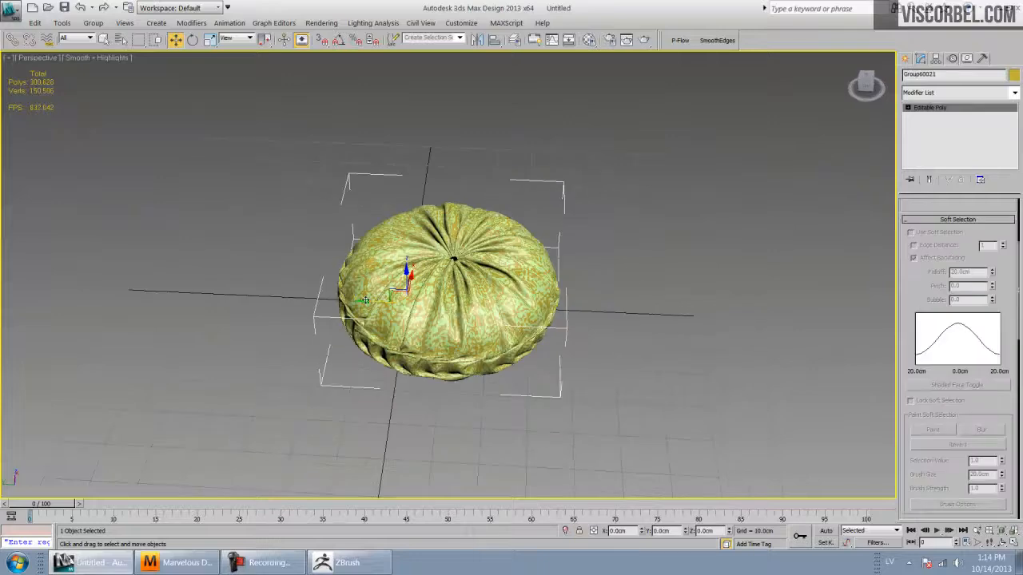
{"action": "left_click_drag", "start_coordinate": [365, 300], "coordinate": [623, 312]}
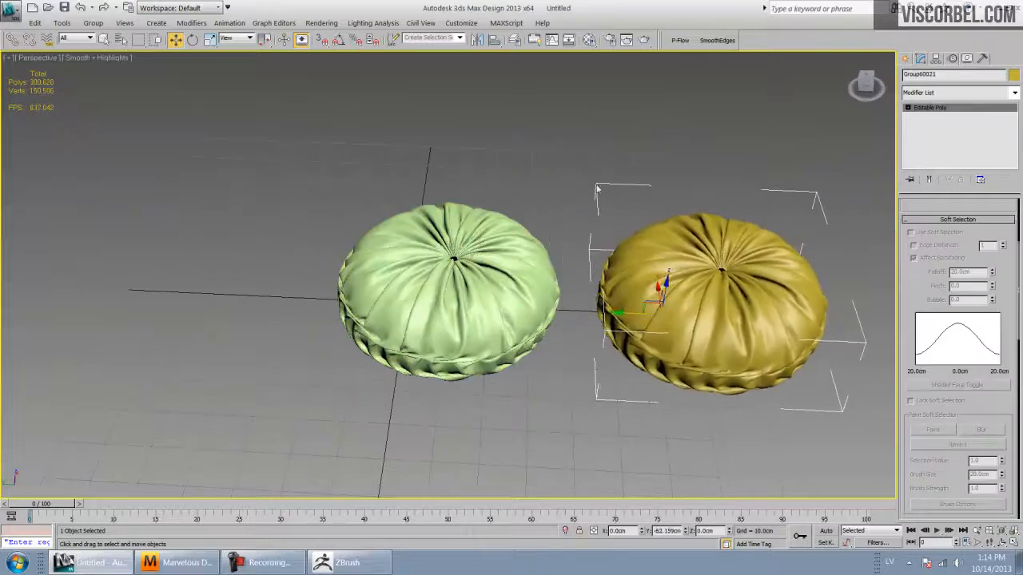
{"action": "left_click", "coordinate": [584, 165]}
{"action": "key", "text": "F4"}
{"action": "key", "text": "F4"}
{"action": "middle_click_drag", "start_coordinate": [459, 294], "coordinate": [318, 262]}
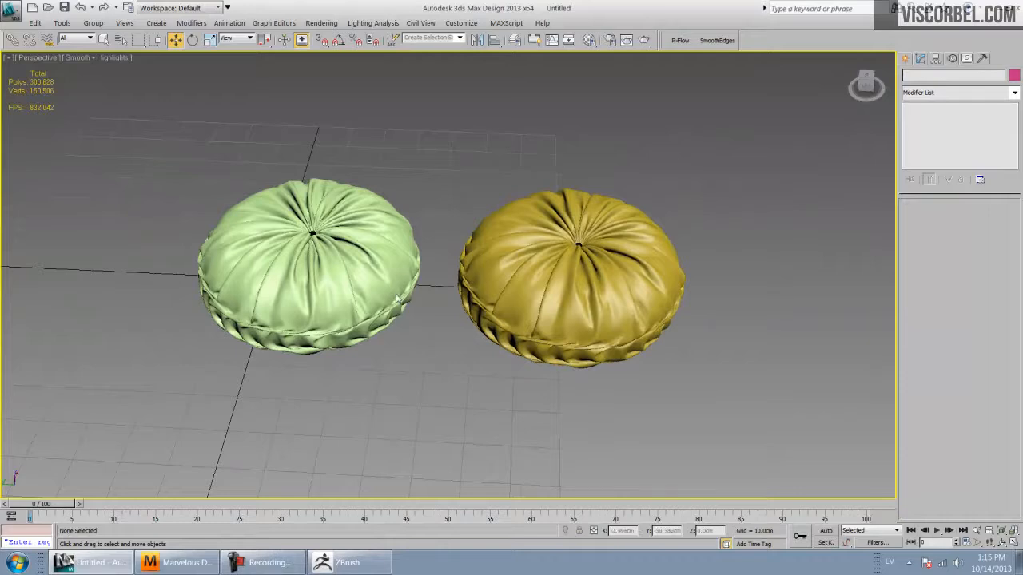
Step: Apply a TurboSmooth modifier with 1 iteration to the decimated pouf
{"action": "left_click", "coordinate": [625, 285]}
{"action": "left_click", "coordinate": [937, 93]}
{"action": "key", "text": "t"}
{"action": "left_click", "coordinate": [927, 340]}
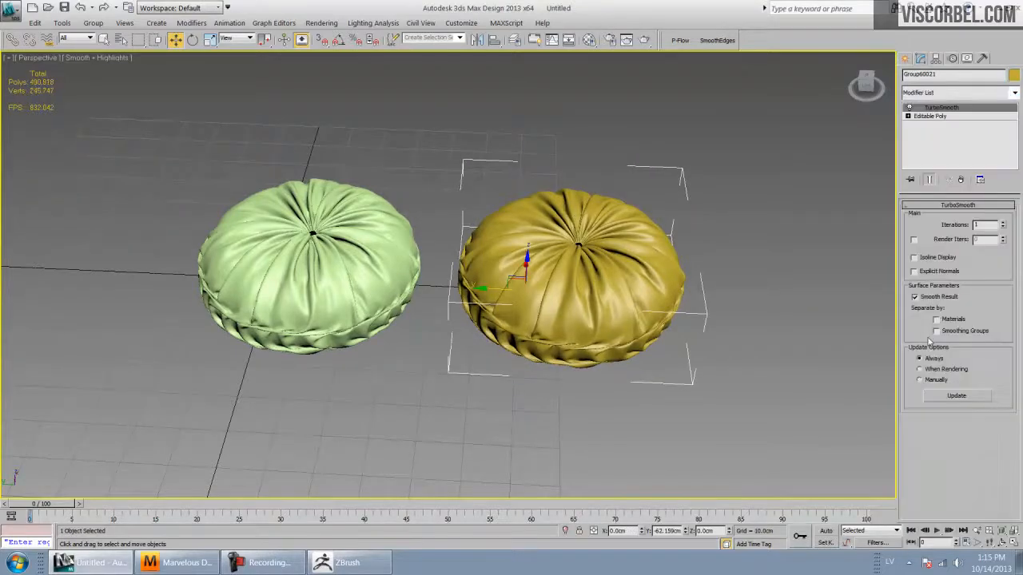
Step: Examine the decimated pouf up close with TurboSmooth switched off and on, and compare it with the original
{"action": "left_click", "coordinate": [676, 116]}
{"action": "left_click", "coordinate": [633, 305]}
{"action": "key", "text": "z"}
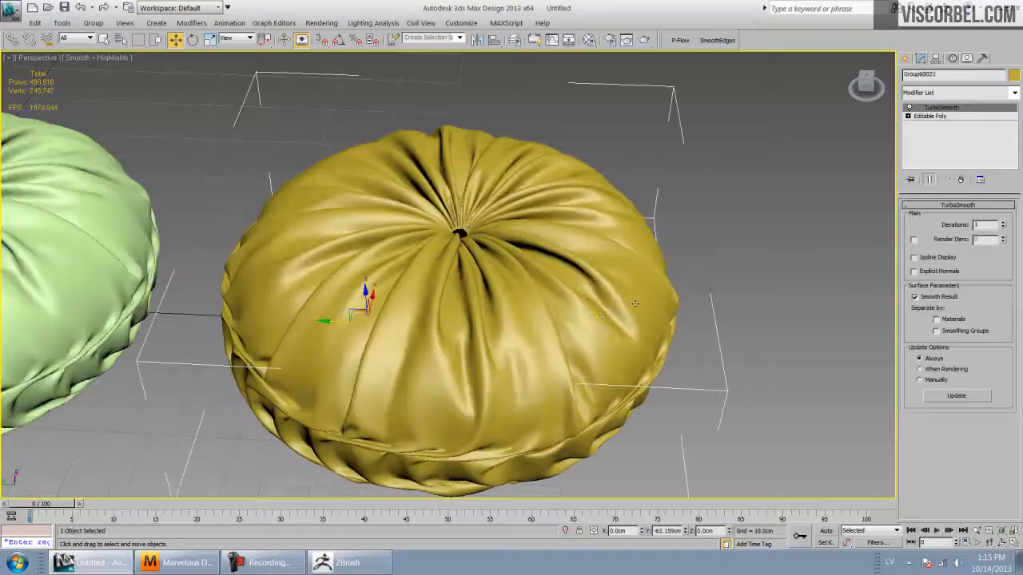
{"action": "left_click", "coordinate": [1001, 543]}
{"action": "left_click_drag", "start_coordinate": [435, 293], "coordinate": [471, 288]}
{"action": "left_click", "coordinate": [908, 108]}
{"action": "left_click", "coordinate": [910, 108]}
{"action": "left_click_drag", "start_coordinate": [471, 195], "coordinate": [437, 213]}
{"action": "right_click", "coordinate": [673, 153]}
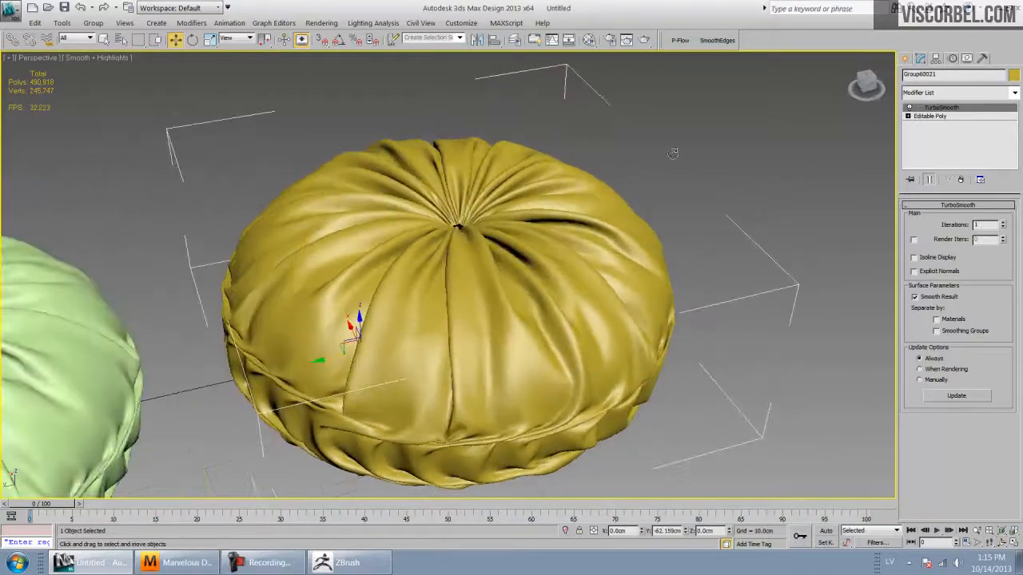
{"action": "left_click", "coordinate": [627, 108]}
{"action": "key", "text": "c"}
{"action": "left_click", "coordinate": [549, 324]}
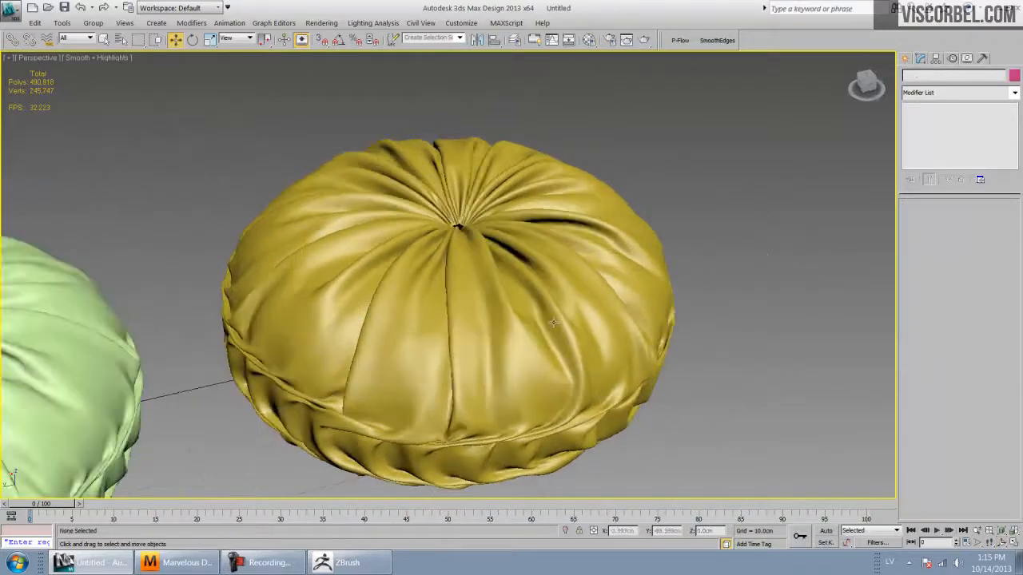
{"action": "key", "text": "z"}
Step: Create a sphere of about 2.8 cm radius beside the decimated pouf and flatten it to 55% along Z
{"action": "left_click", "coordinate": [907, 60]}
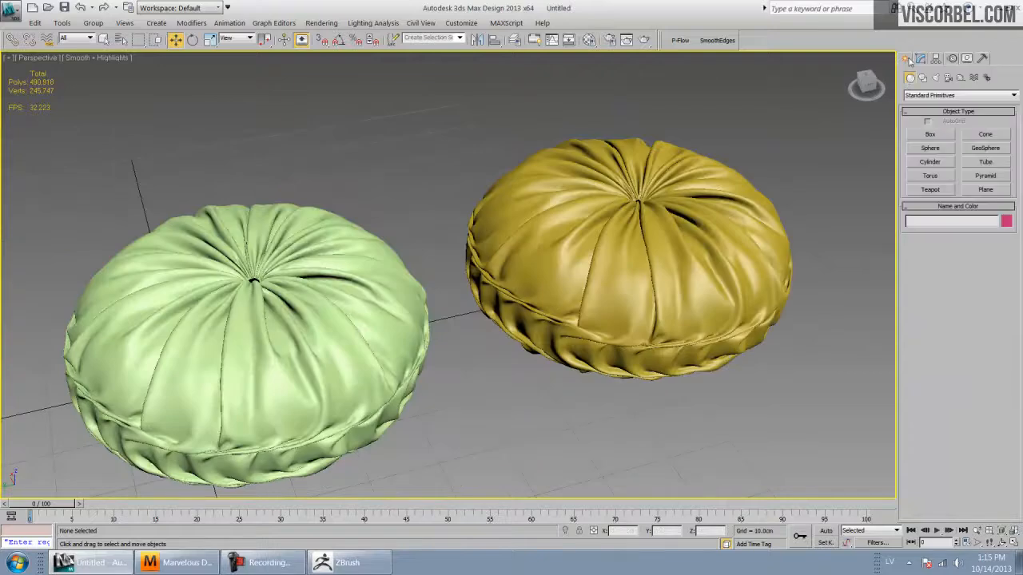
{"action": "left_click", "coordinate": [931, 148]}
{"action": "left_click_drag", "start_coordinate": [722, 438], "coordinate": [723, 449]}
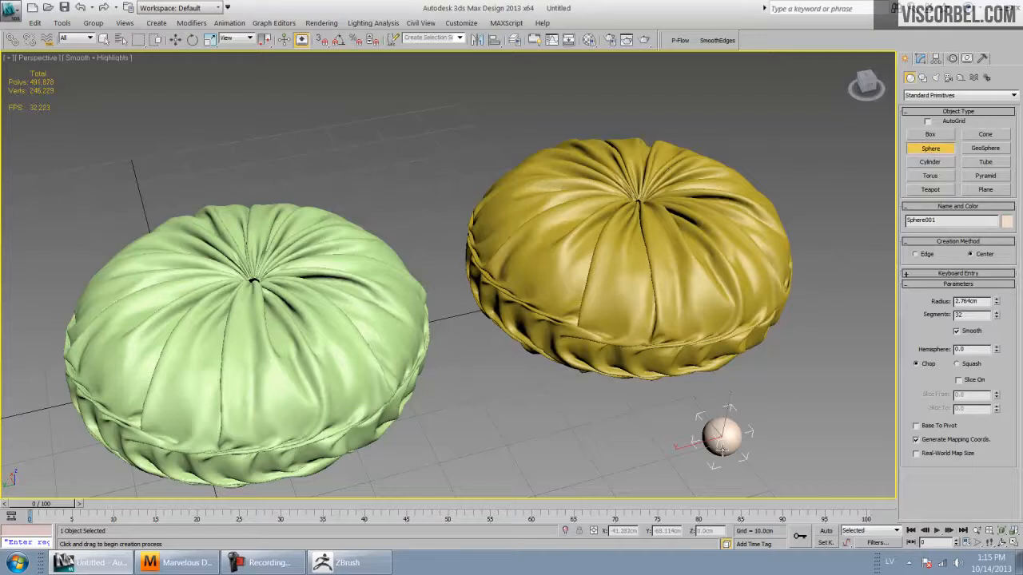
{"action": "key", "text": "r"}
{"action": "left_click_drag", "start_coordinate": [727, 406], "coordinate": [728, 417]}
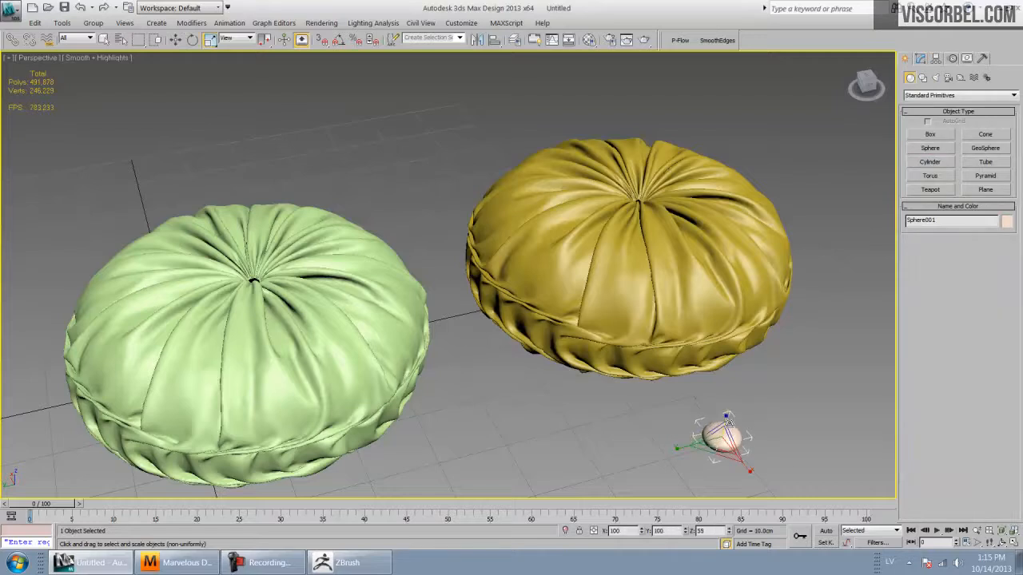
Step: Move the flattened sphere in the Top view onto the decimated pouf's central hole
{"action": "key", "text": "t"}
{"action": "scroll", "coordinate": [486, 335], "scroll_direction": "down", "scroll_amount": 3}
{"action": "middle_click_drag", "start_coordinate": [485, 336], "coordinate": [586, 239]}
{"action": "key", "text": "w"}
{"action": "left_click_drag", "start_coordinate": [413, 353], "coordinate": [528, 362]}
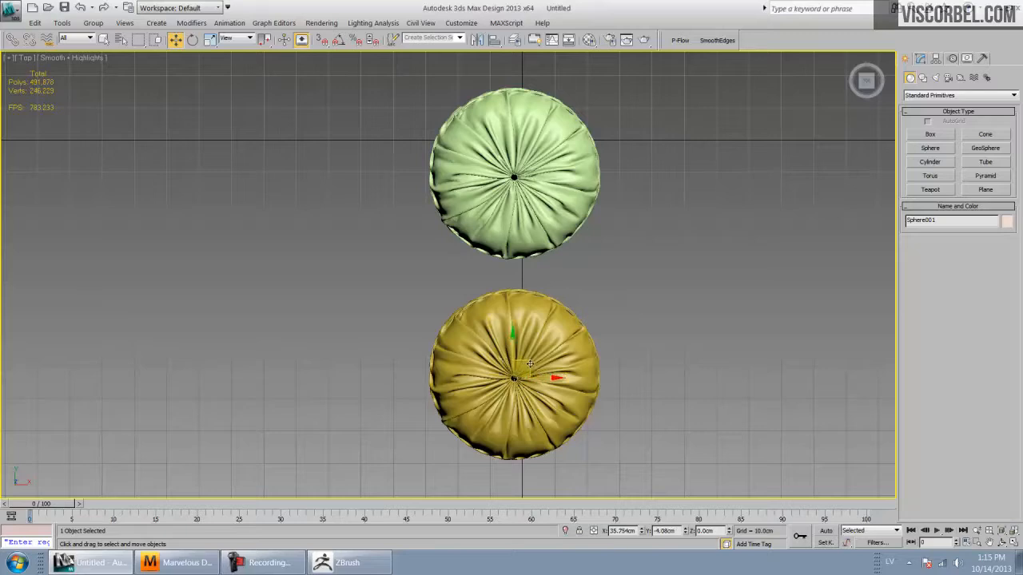
{"action": "key", "text": "p"}
{"action": "key", "text": "z"}
{"action": "scroll", "coordinate": [525, 348], "scroll_direction": "down", "scroll_amount": 5}
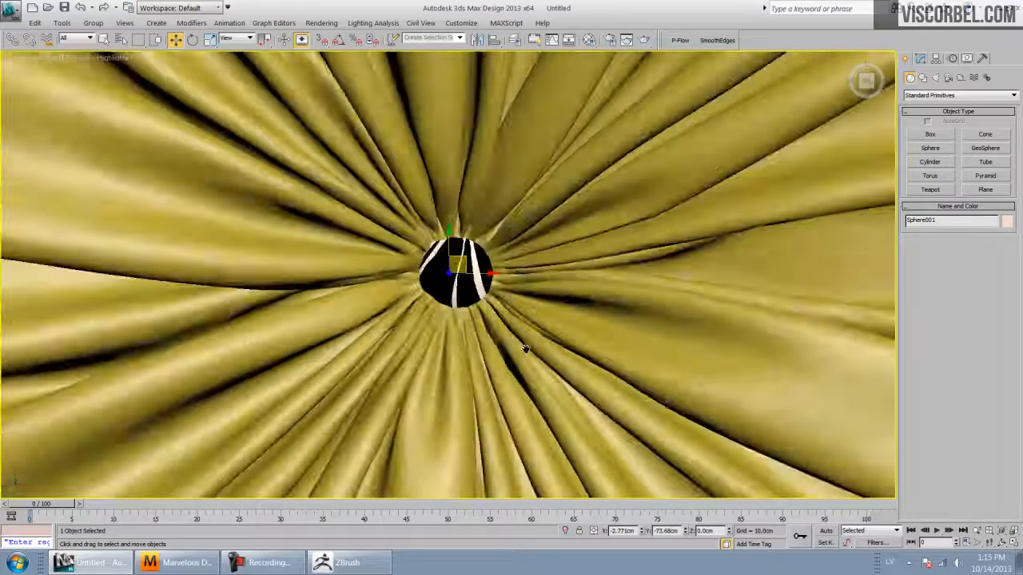
Step: Raise the sphere to a height of about 18 cm at the pouf's top centre and close the transform type-in dialog
{"action": "middle_click_drag", "start_coordinate": [493, 285], "coordinate": [499, 291], "text": "alt"}
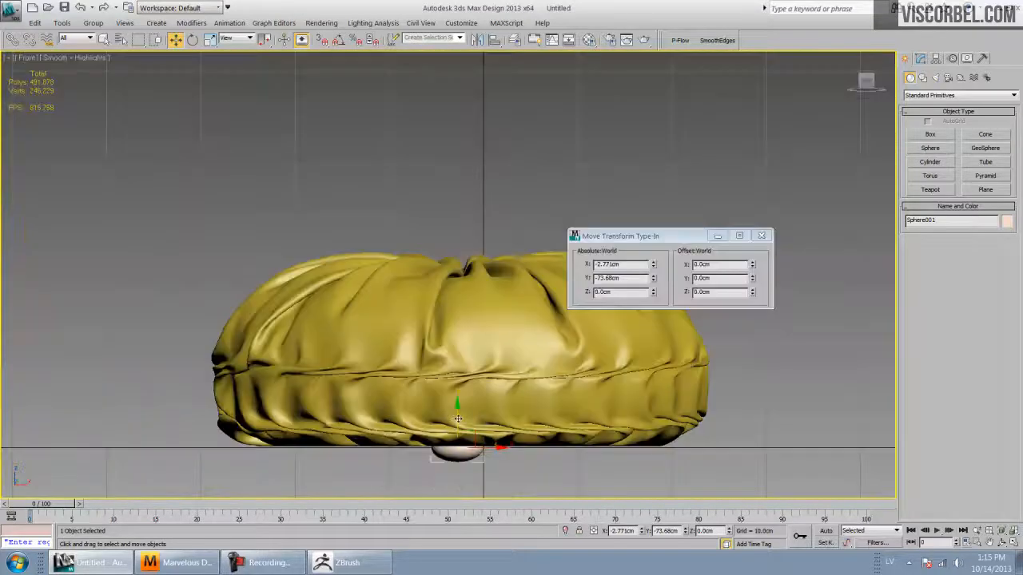
{"action": "left_click_drag", "start_coordinate": [458, 421], "coordinate": [461, 250]}
{"action": "key", "text": "p"}
{"action": "key", "text": "z"}
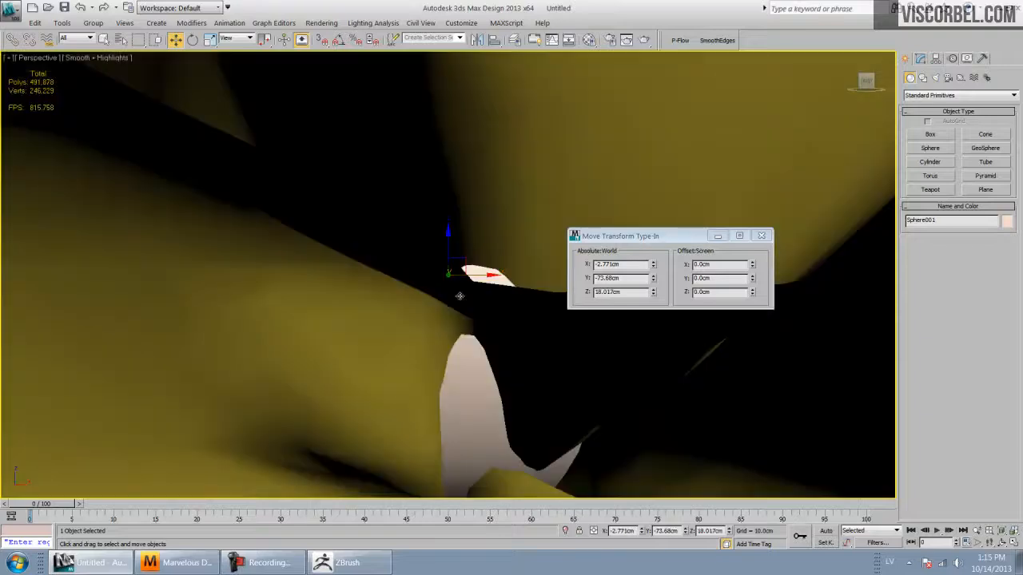
{"action": "scroll", "coordinate": [457, 294], "scroll_direction": "down", "scroll_amount": 4}
{"action": "left_click", "coordinate": [1001, 542]}
{"action": "left_click_drag", "start_coordinate": [496, 312], "coordinate": [539, 349]}
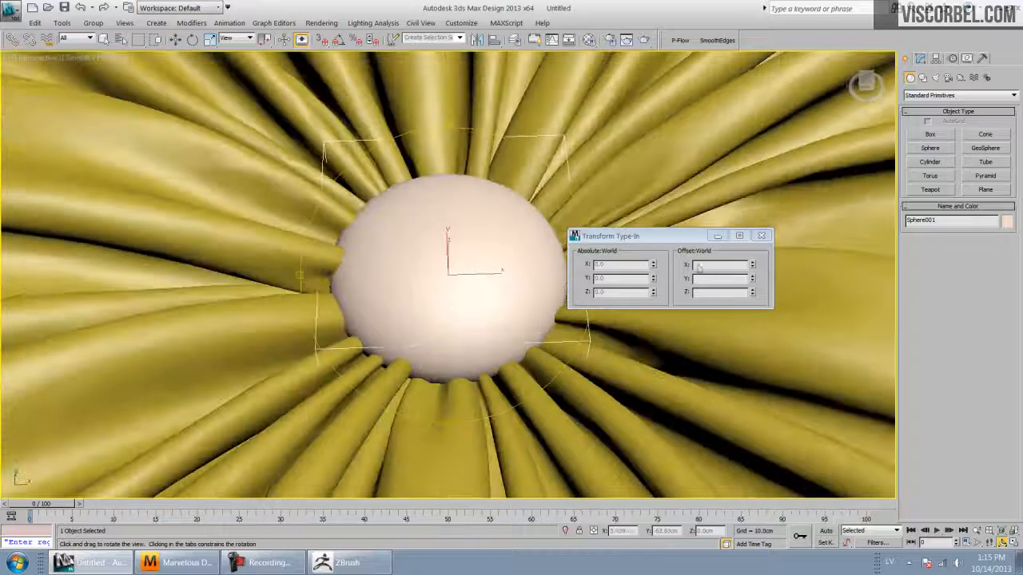
{"action": "left_click", "coordinate": [762, 237]}
Step: Adjust the sphere's position over the hole and scale it uniformly down to about 64%
{"action": "right_click", "coordinate": [519, 291]}
{"action": "left_click_drag", "start_coordinate": [449, 278], "coordinate": [454, 306]}
{"action": "middle_click_drag", "start_coordinate": [455, 307], "coordinate": [568, 340], "text": "alt"}
{"action": "left_click", "coordinate": [1001, 544]}
{"action": "left_click_drag", "start_coordinate": [735, 399], "coordinate": [595, 274]}
{"action": "left_click_drag", "start_coordinate": [425, 262], "coordinate": [435, 286]}
{"action": "right_click", "coordinate": [473, 259]}
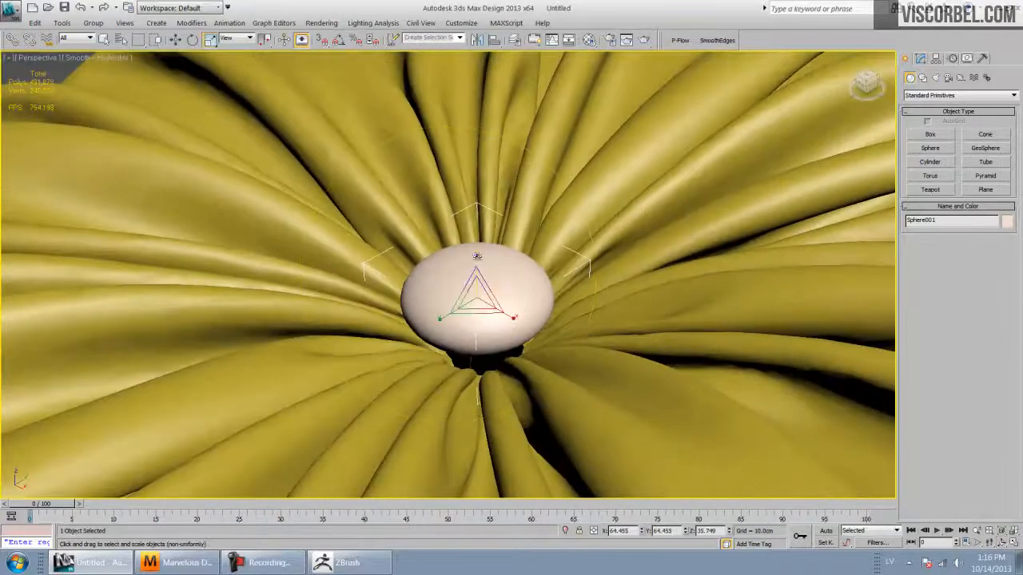
Step: Seat the flattened sphere in the yellow pouf's central hole at a height of about 17.6 cm and hide the transform gizmo
{"action": "key", "text": "w"}
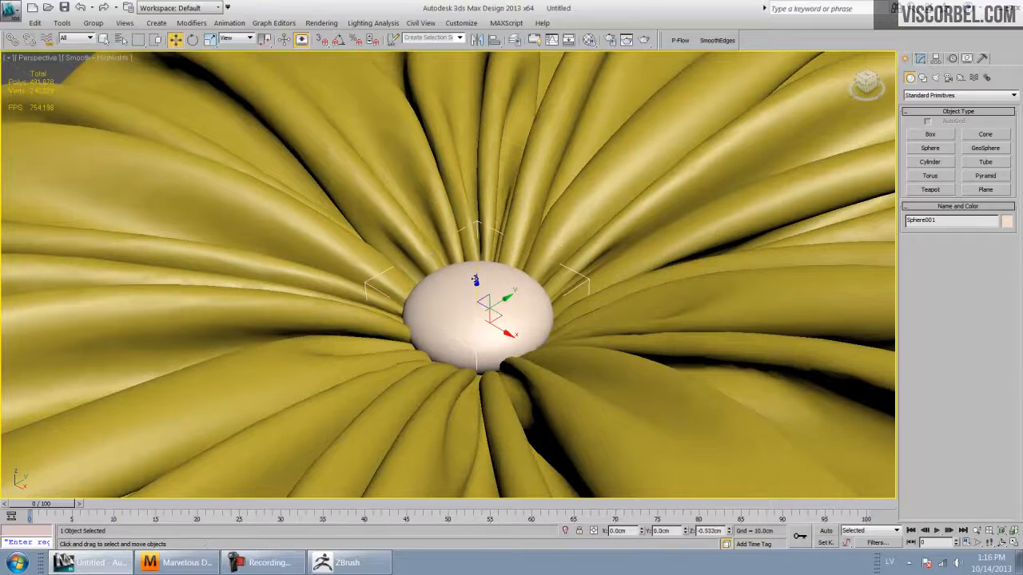
{"action": "left_click", "coordinate": [1001, 543]}
{"action": "left_click_drag", "start_coordinate": [631, 216], "coordinate": [497, 285]}
{"action": "right_click", "coordinate": [491, 304]}
{"action": "left_click_drag", "start_coordinate": [480, 339], "coordinate": [464, 348]}
{"action": "right_click", "coordinate": [512, 345]}
{"action": "left_click", "coordinate": [1001, 543]}
{"action": "left_click_drag", "start_coordinate": [713, 436], "coordinate": [461, 282]}
{"action": "right_click", "coordinate": [463, 293]}
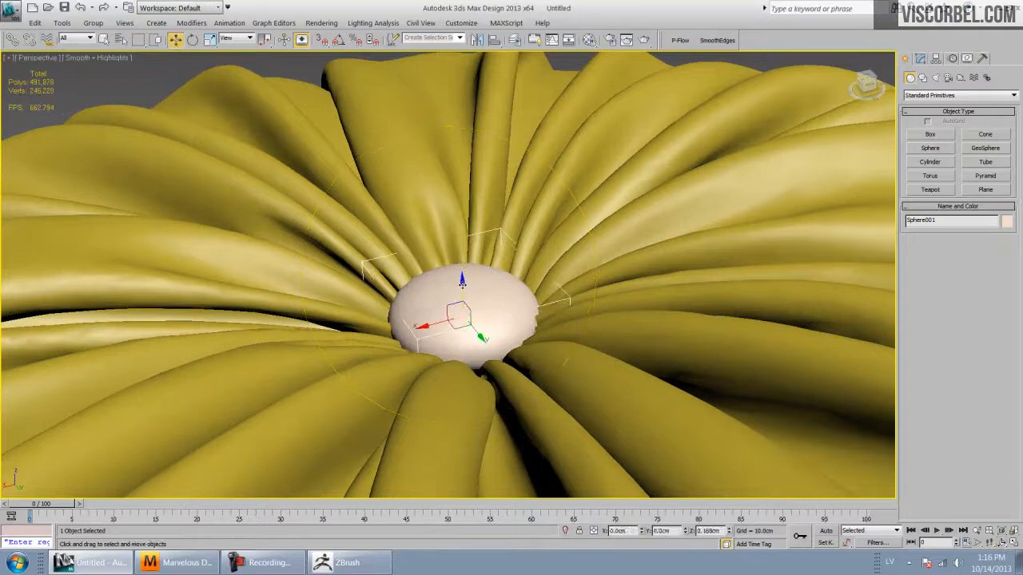
{"action": "key", "text": "x"}
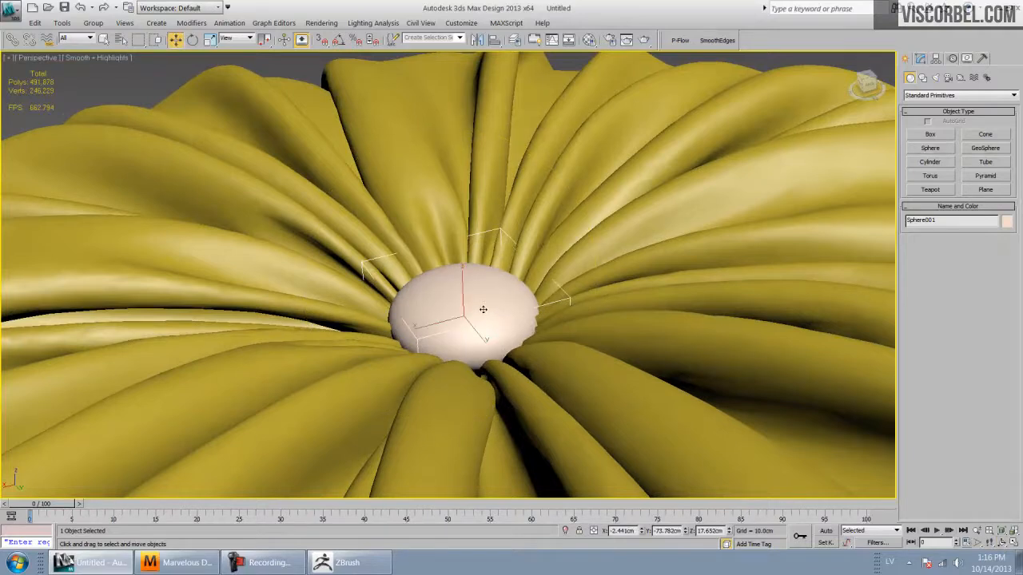
Step: Delete the green pouf beside the yellow one, leaving the edged-faces display off
{"action": "scroll", "coordinate": [483, 309], "scroll_direction": "down", "scroll_amount": 10}
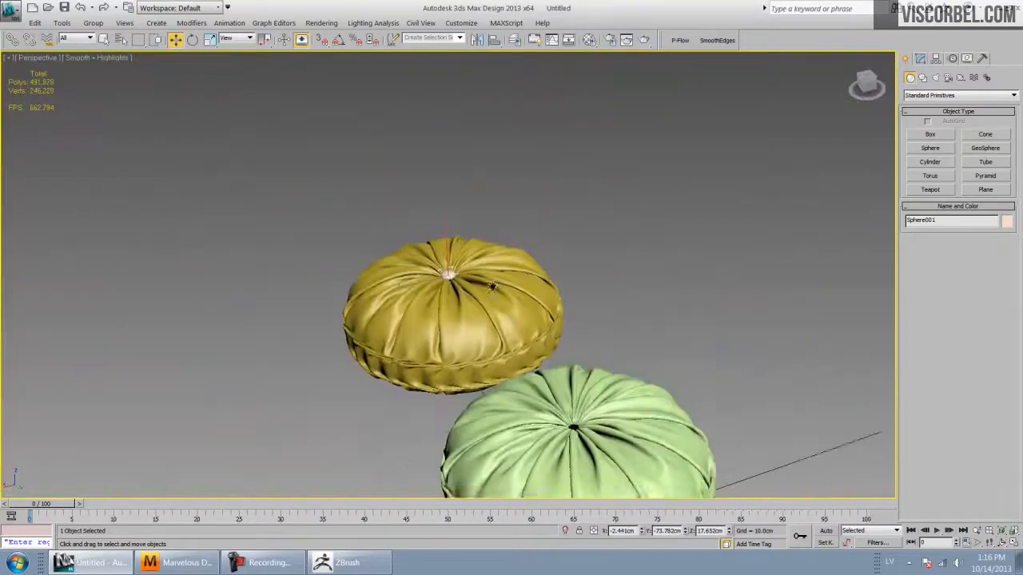
{"action": "scroll", "coordinate": [493, 289], "scroll_direction": "up", "scroll_amount": 3}
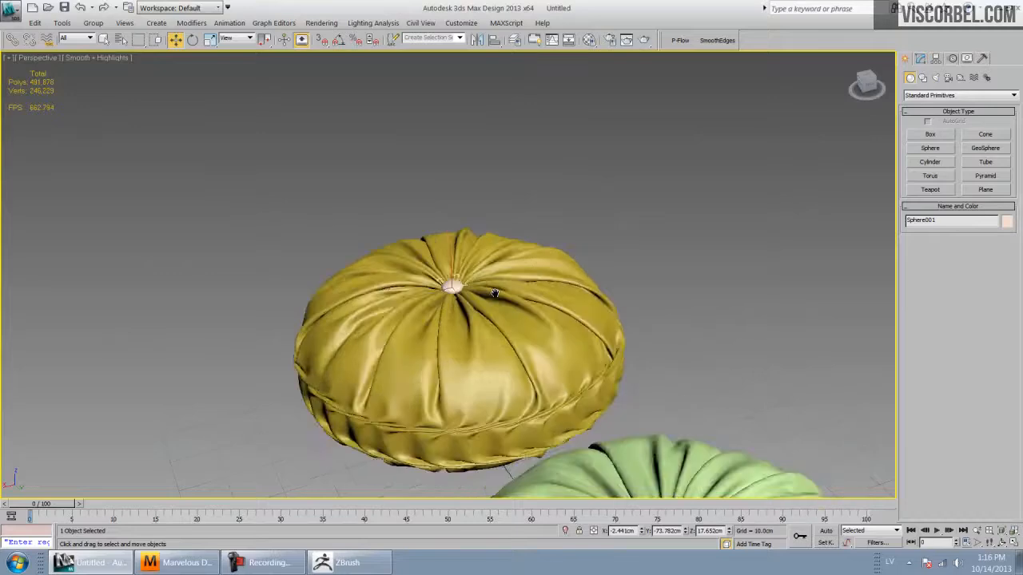
{"action": "left_click", "coordinate": [723, 480]}
{"action": "key", "text": "F4"}
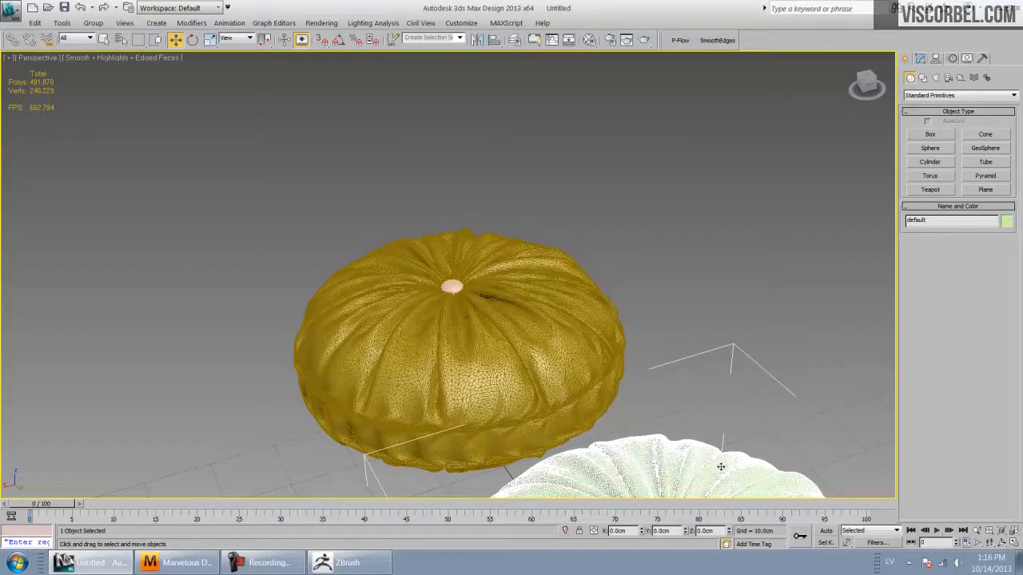
{"action": "key", "text": "Delete"}
{"action": "key", "text": "F4"}
Step: Set the yellow pouf's TurboSmooth iterations to 0
{"action": "left_click", "coordinate": [562, 373]}
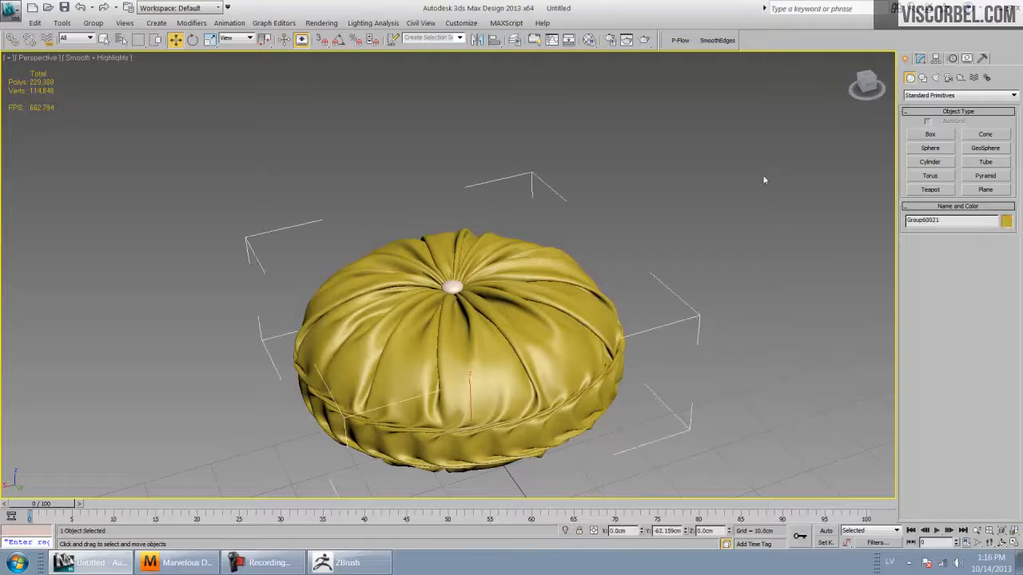
{"action": "left_click", "coordinate": [919, 58]}
{"action": "left_click", "coordinate": [1002, 227]}
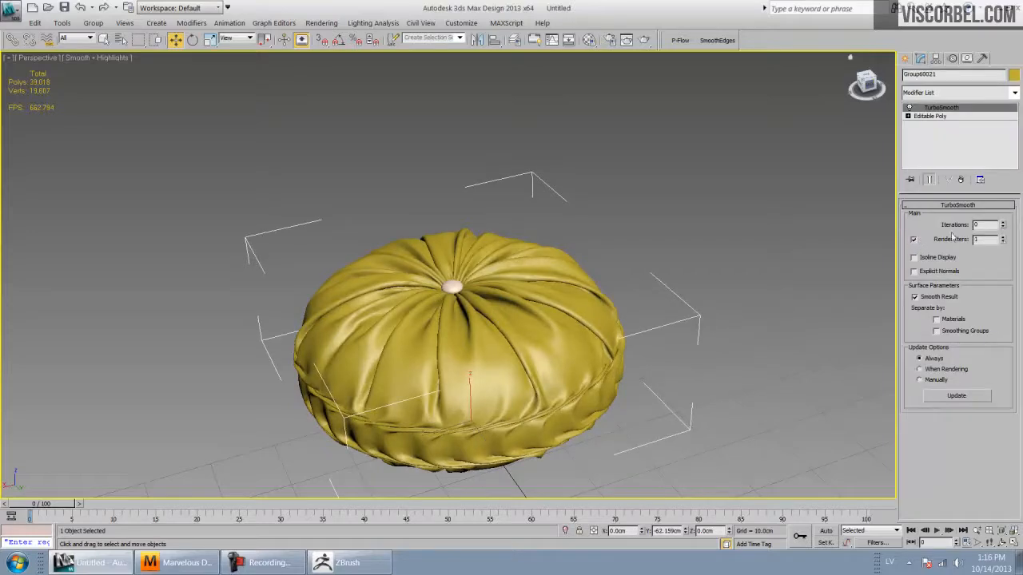
Step: Attach the button sphere to the yellow pouf at its Editable Poly level and clear the selection
{"action": "left_click", "coordinate": [723, 183]}
{"action": "left_click_drag", "start_coordinate": [708, 163], "coordinate": [229, 472]}
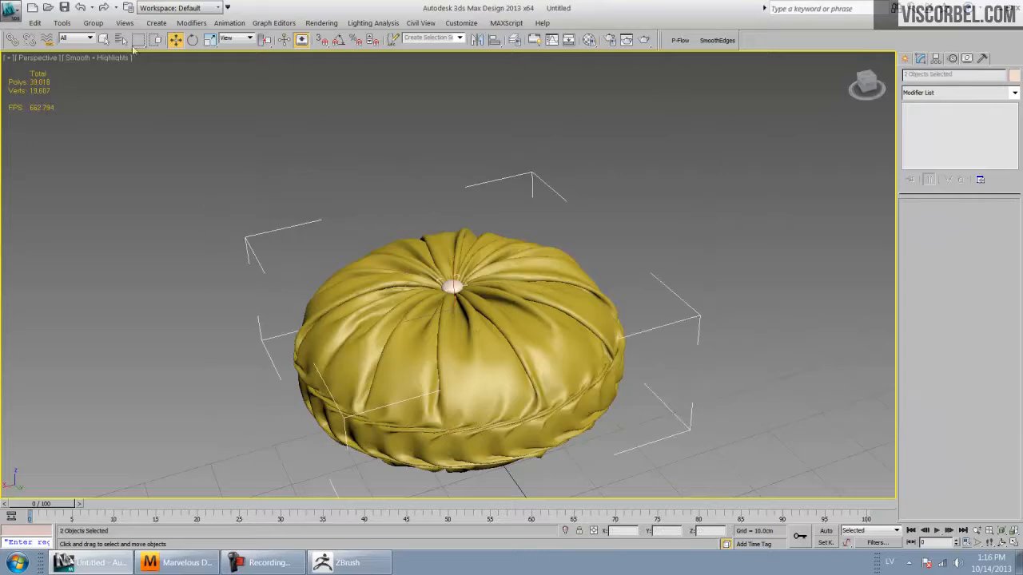
{"action": "left_click", "coordinate": [561, 347]}
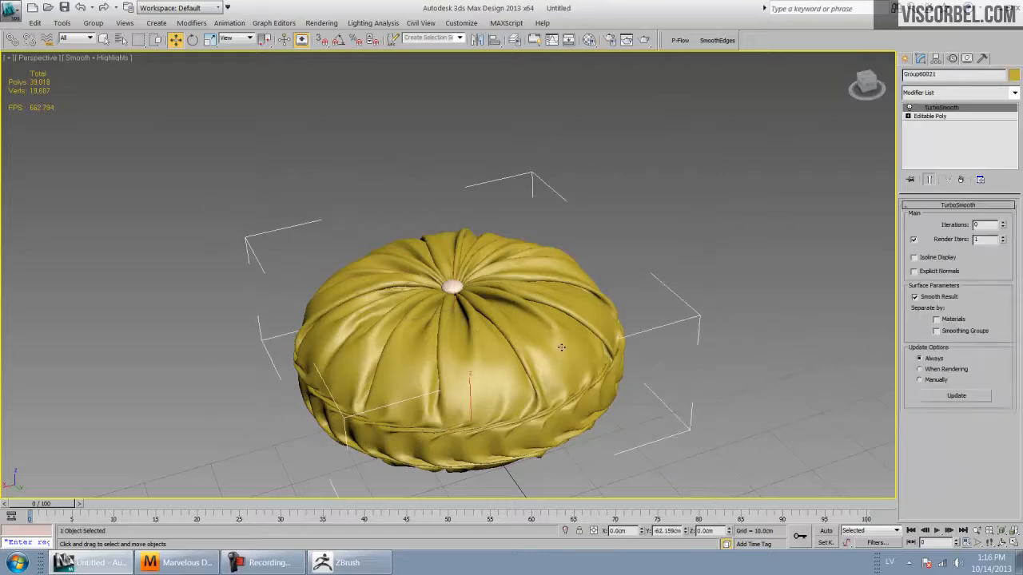
{"action": "left_click", "coordinate": [933, 117]}
{"action": "scroll", "coordinate": [923, 459], "scroll_direction": "down", "scroll_amount": 5}
{"action": "left_click", "coordinate": [925, 446]}
{"action": "right_click", "coordinate": [655, 206]}
{"action": "left_click", "coordinate": [666, 158]}
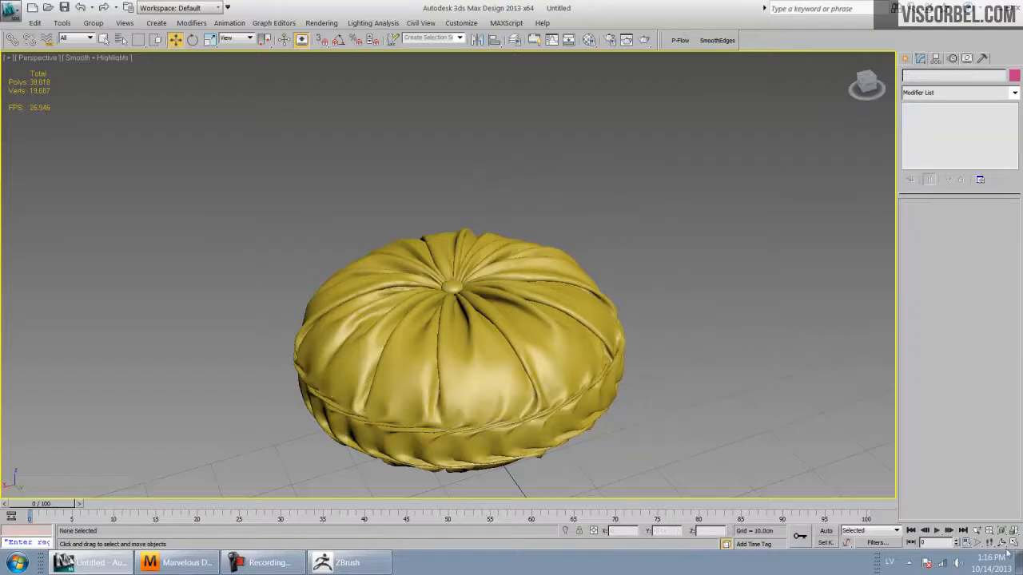
Step: Select the combined pouf and inspect its folds and centre button from several angles
{"action": "left_click", "coordinate": [432, 320]}
{"action": "middle_click_drag", "start_coordinate": [430, 326], "coordinate": [430, 315]}
{"action": "left_click", "coordinate": [1001, 542]}
{"action": "left_click_drag", "start_coordinate": [406, 342], "coordinate": [415, 421]}
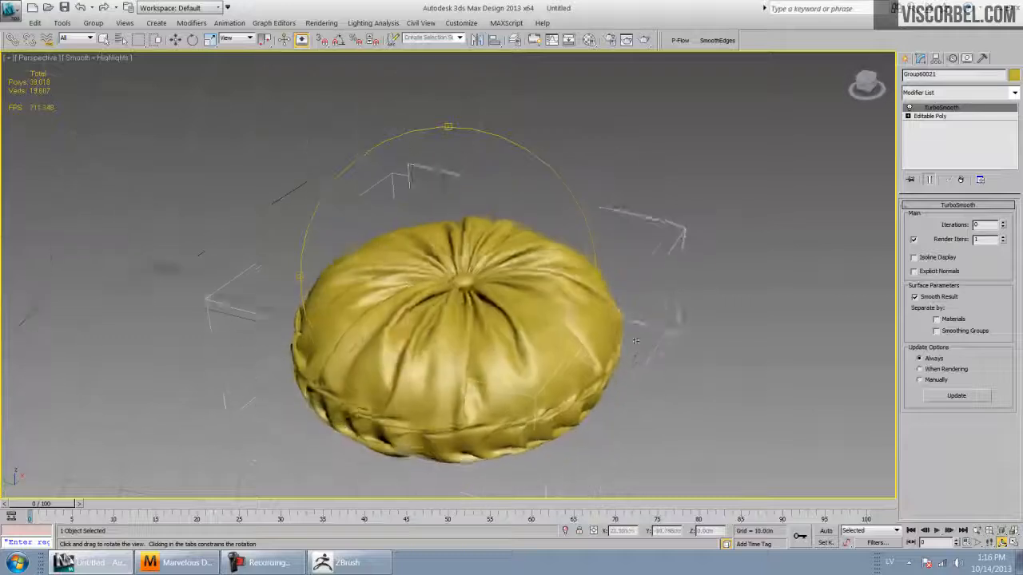